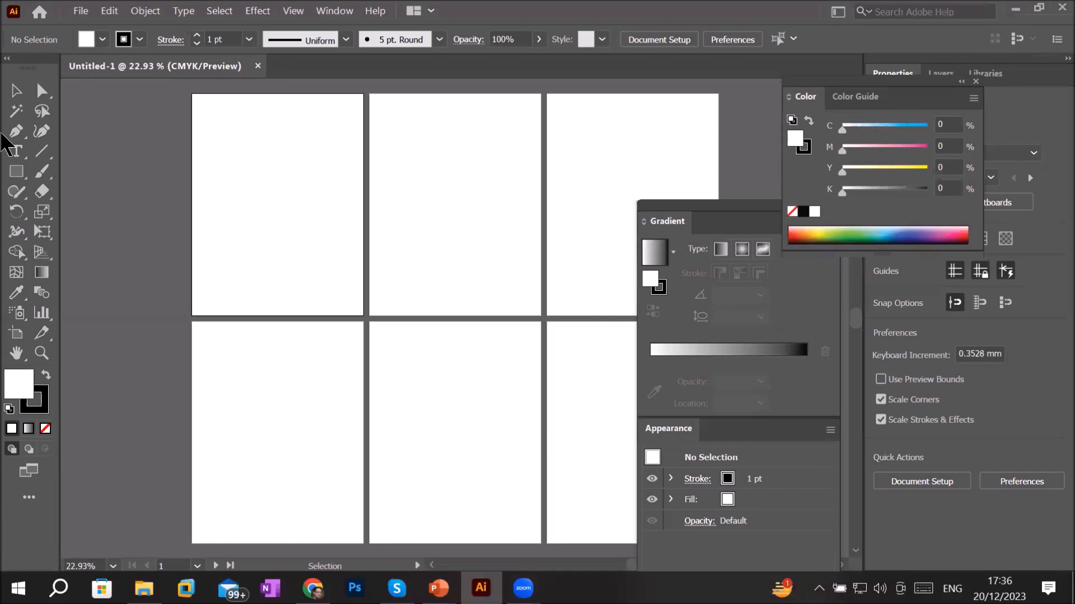
- Draw a rectangle about 168 mm wide and 189 mm high on the first artboard
{"action": "left_click", "coordinate": [17, 170]}
{"action": "mouse_move", "coordinate": [210, 140]}
{"action": "left_mouse_down"}
{"action": "mouse_move", "coordinate": [226, 175]}
{"action": "mouse_move", "coordinate": [339, 288]}
{"action": "mouse_move", "coordinate": [340, 276]}
{"action": "left_mouse_up"}
{"action": "key", "text": "ctrl+0"}
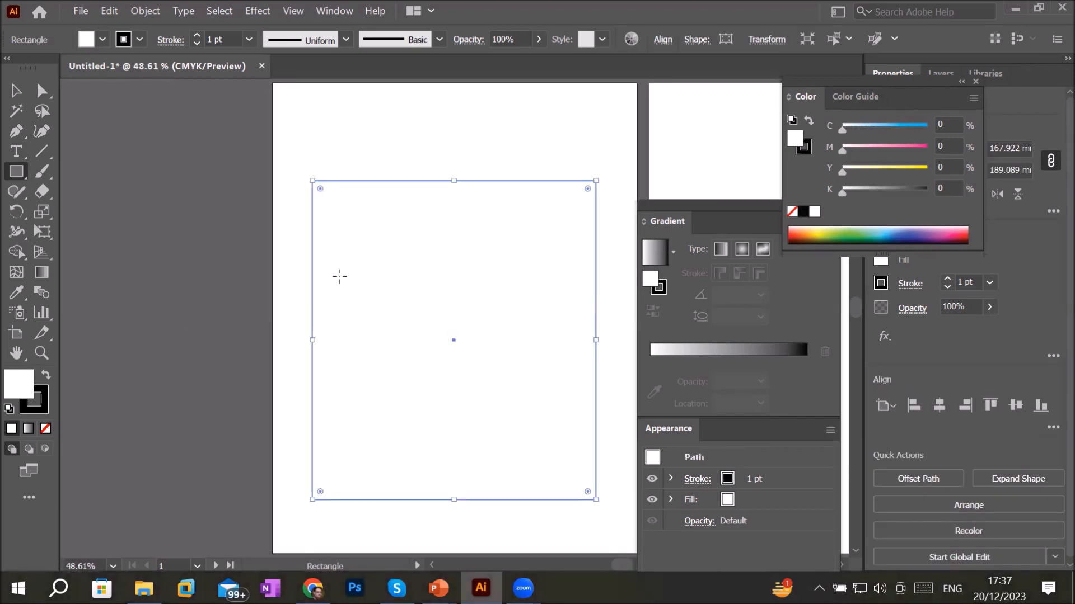
- Fill the rectangle with a white-to-black linear gradient and change its type to radial
{"action": "left_click", "coordinate": [701, 213]}
{"action": "left_click_drag", "start_coordinate": [693, 202], "coordinate": [678, 103]}
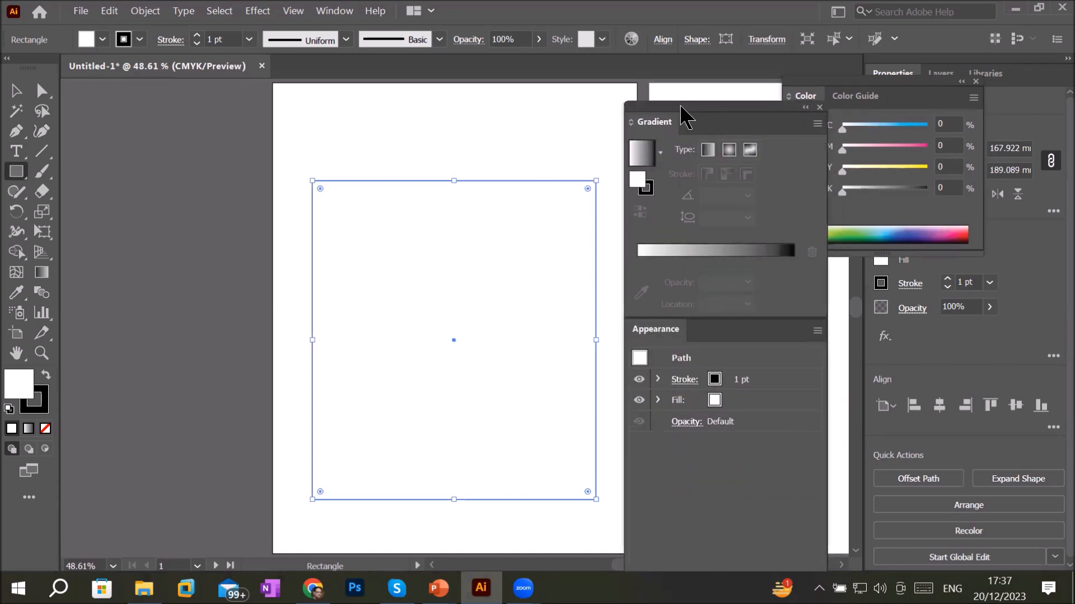
{"action": "left_click", "coordinate": [707, 150]}
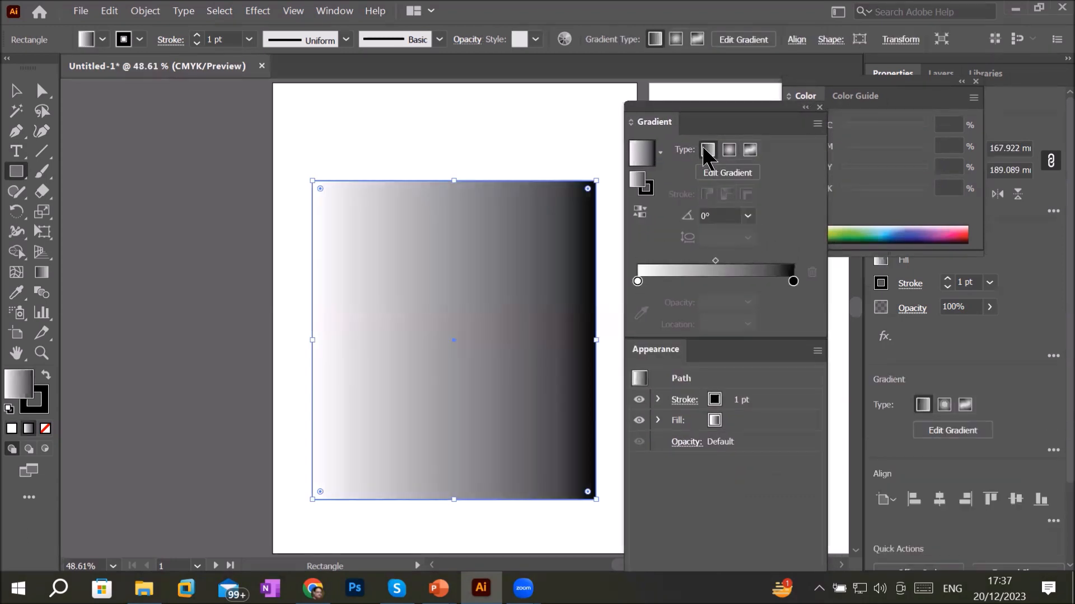
{"action": "left_click", "coordinate": [729, 150]}
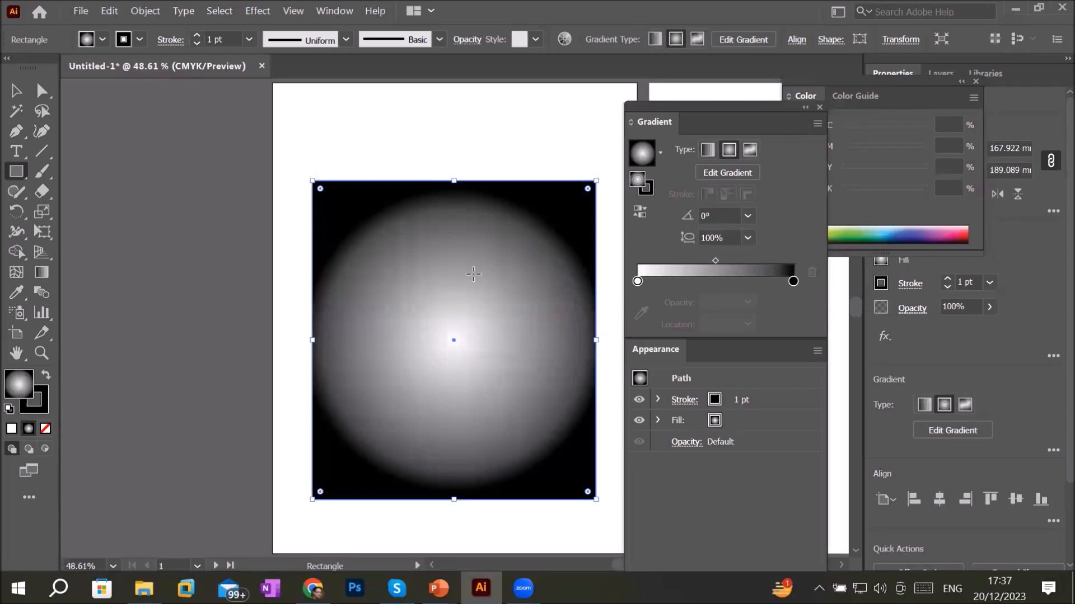
- Edit the radial gradient on the rectangle, shifting its midpoint toward the centre and trying out an extra colour stop
{"action": "left_click", "coordinate": [723, 174]}
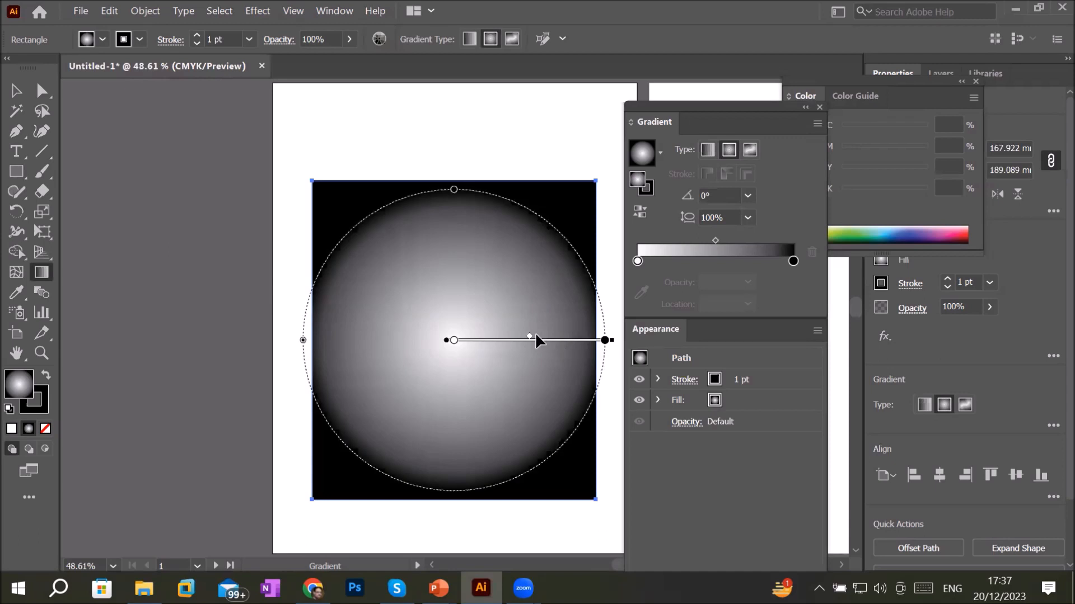
{"action": "mouse_move", "coordinate": [529, 340]}
{"action": "left_mouse_down"}
{"action": "mouse_move", "coordinate": [479, 338]}
{"action": "mouse_move", "coordinate": [571, 341]}
{"action": "mouse_move", "coordinate": [494, 342]}
{"action": "mouse_move", "coordinate": [508, 344]}
{"action": "mouse_move", "coordinate": [497, 343]}
{"action": "mouse_move", "coordinate": [513, 282]}
{"action": "mouse_move", "coordinate": [504, 255]}
{"action": "mouse_move", "coordinate": [527, 346]}
{"action": "left_mouse_up"}
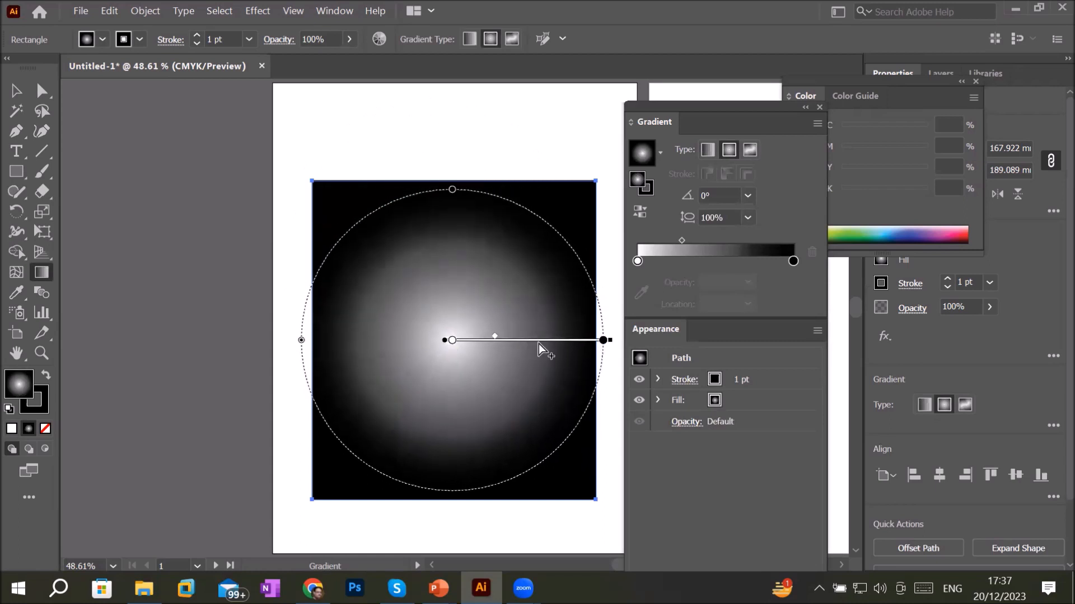
{"action": "left_click", "coordinate": [540, 340]}
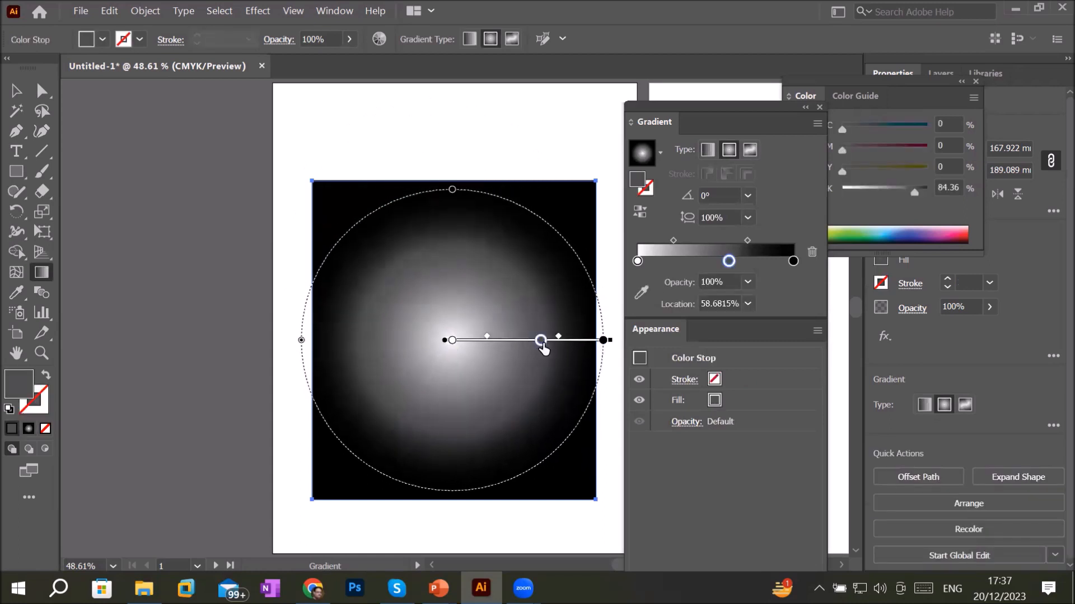
{"action": "mouse_move", "coordinate": [540, 342]}
{"action": "left_mouse_down"}
{"action": "mouse_move", "coordinate": [521, 341]}
{"action": "mouse_move", "coordinate": [510, 444]}
{"action": "left_mouse_up"}
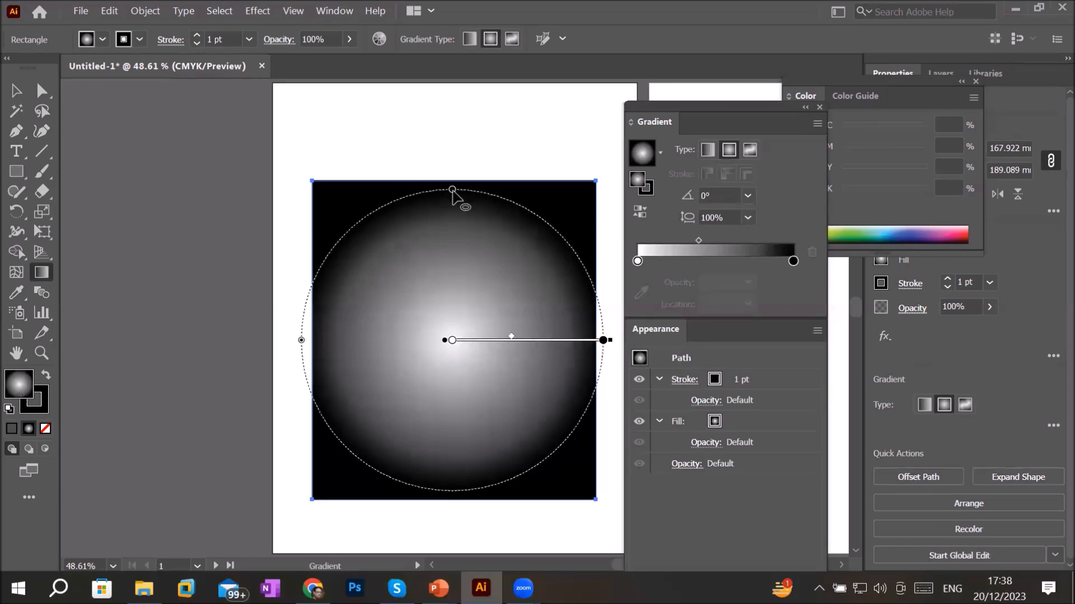
- Reshape the radial gradient into a smaller ellipse with an aspect ratio of about 60% and an angle of about 35°
{"action": "left_click_drag", "start_coordinate": [452, 190], "coordinate": [453, 305]}
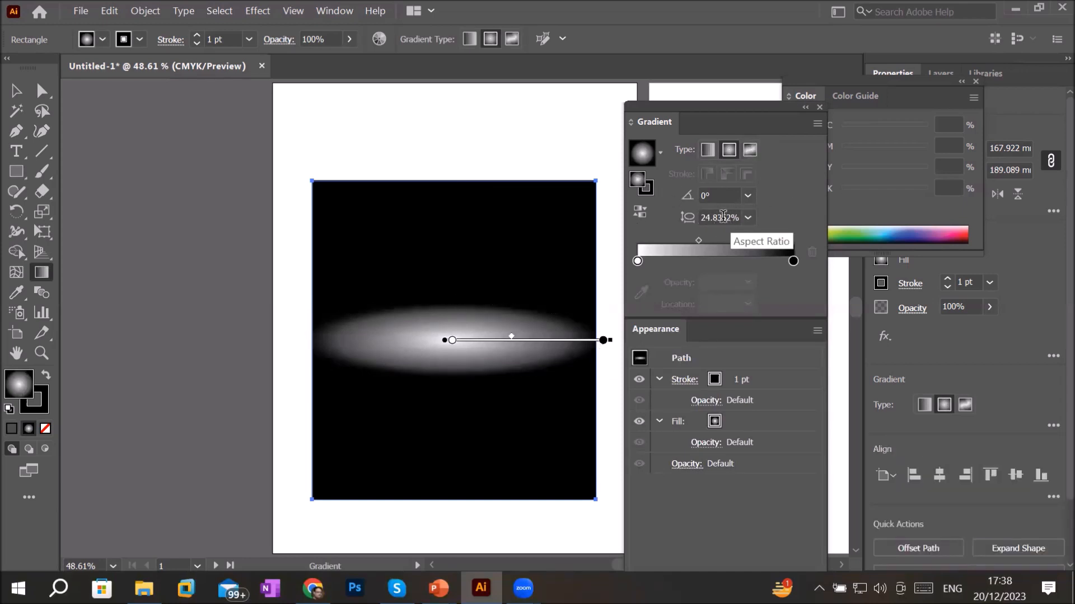
{"action": "mouse_move", "coordinate": [448, 336]}
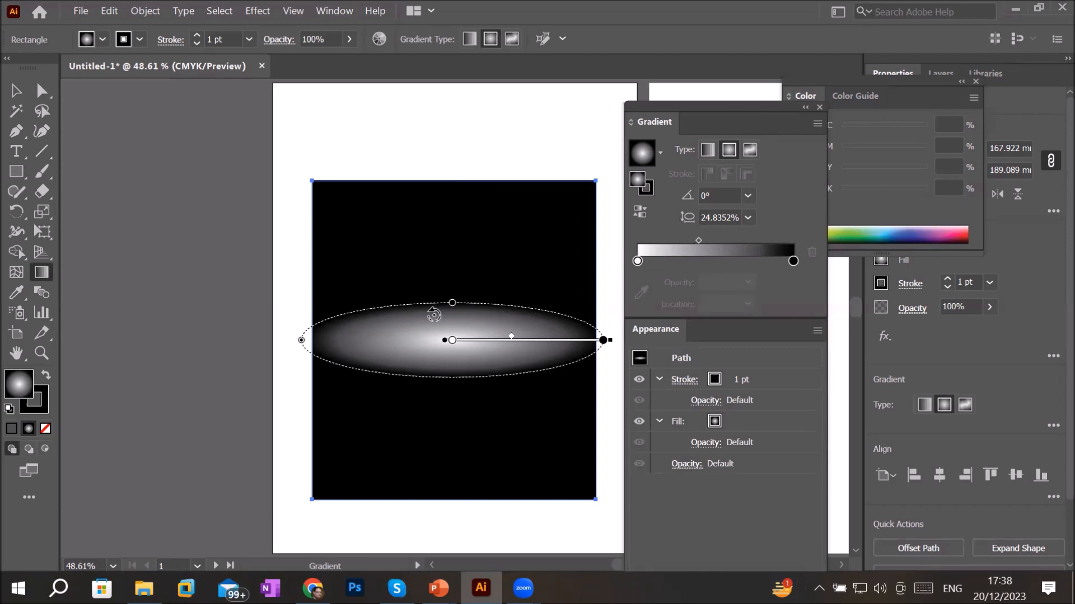
{"action": "left_click_drag", "start_coordinate": [454, 305], "coordinate": [437, 240]}
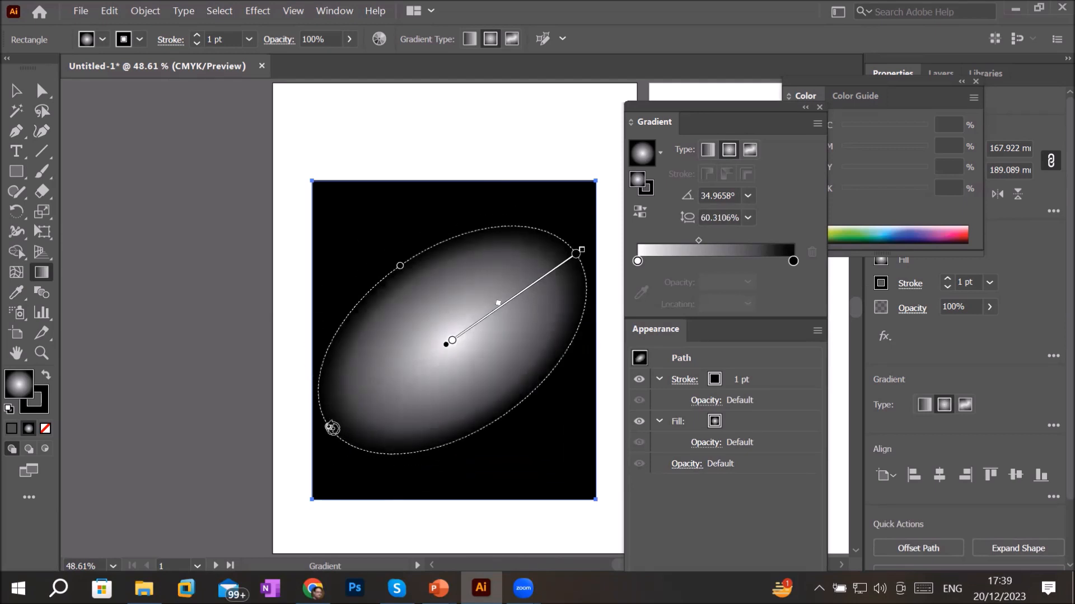
{"action": "left_click_drag", "start_coordinate": [331, 428], "coordinate": [384, 421]}
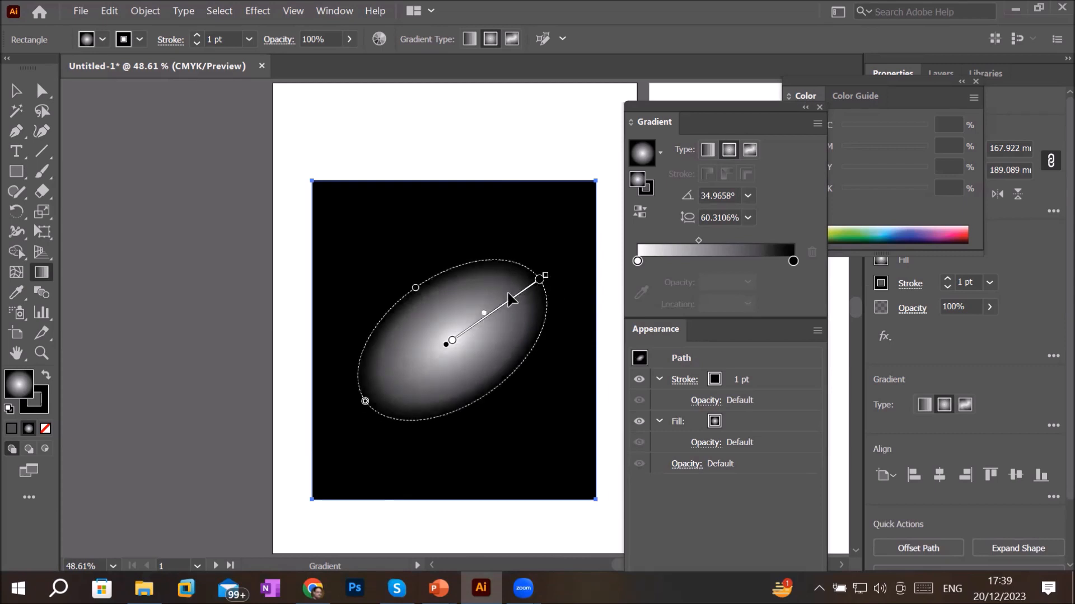
- Add colour stops at about 55% and 30% along the elliptical gradient and colour the inner one pink
{"action": "left_click", "coordinate": [500, 308]}
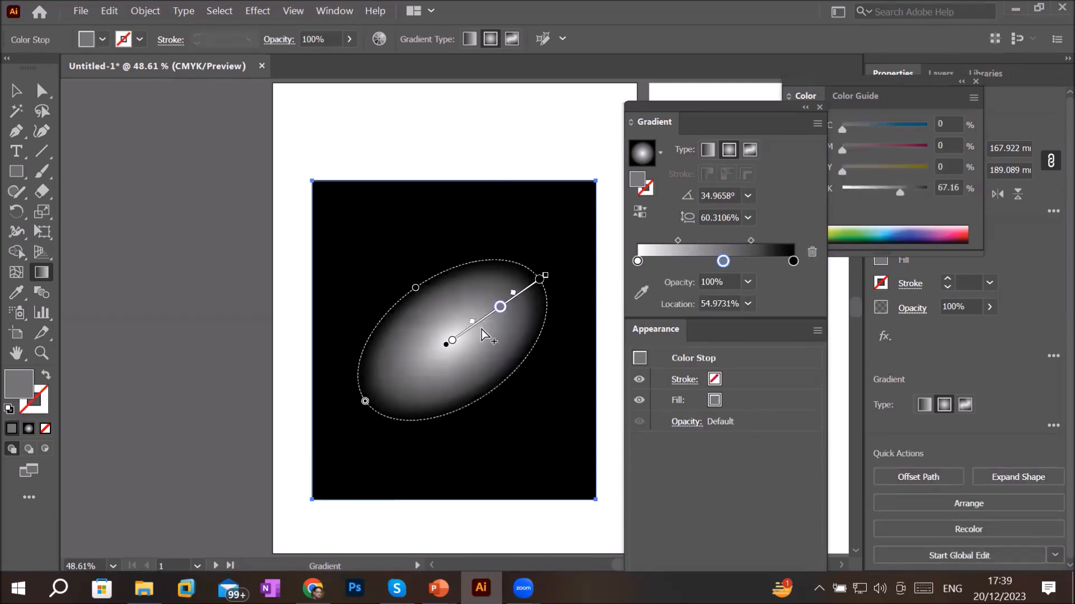
{"action": "left_click", "coordinate": [479, 323]}
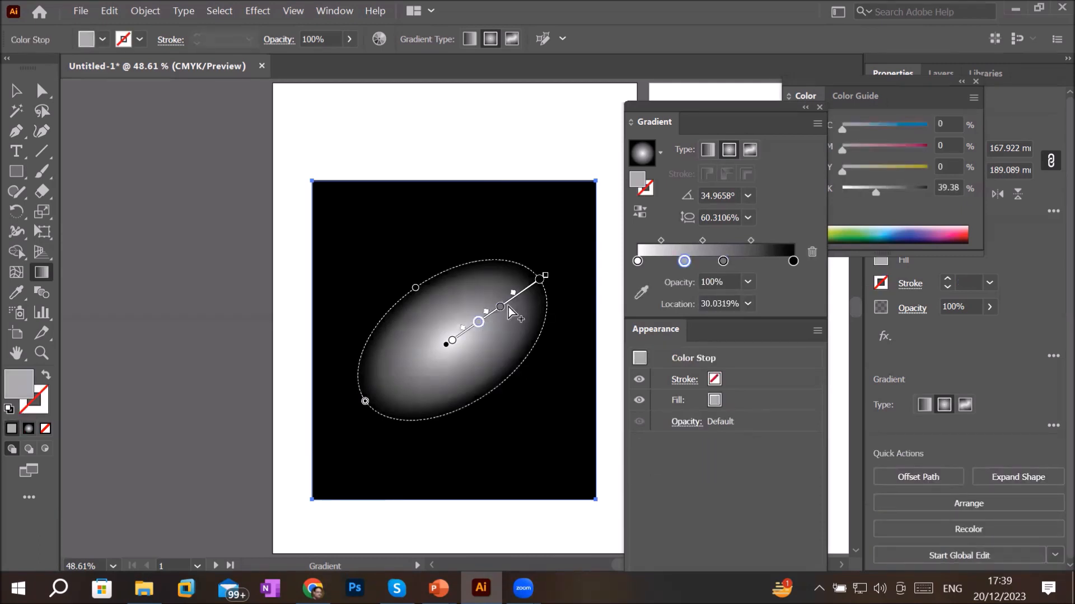
{"action": "double_click", "coordinate": [478, 325]}
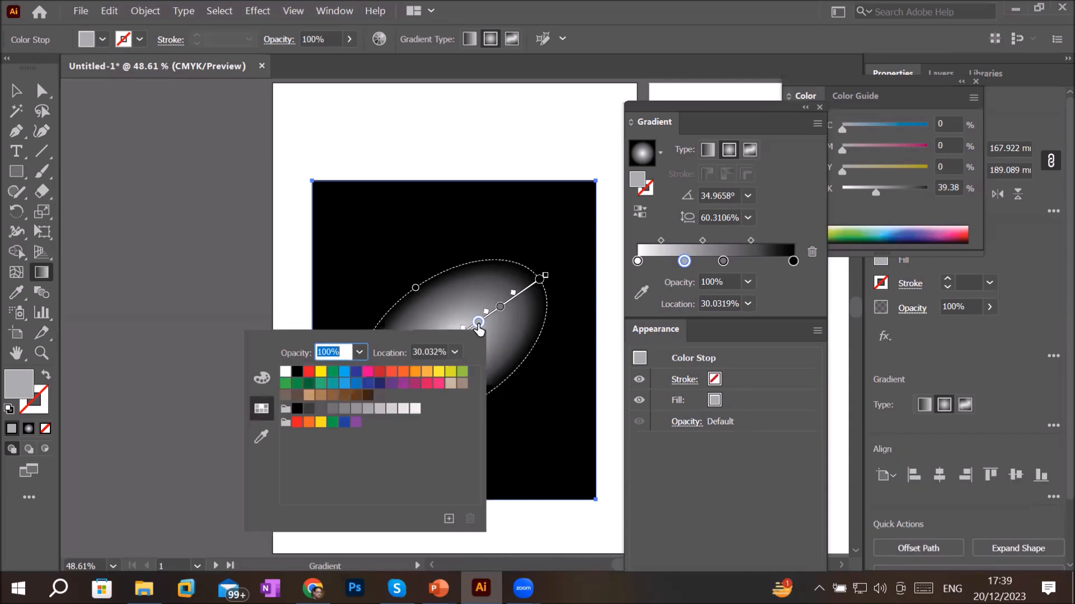
{"action": "left_click", "coordinate": [367, 372]}
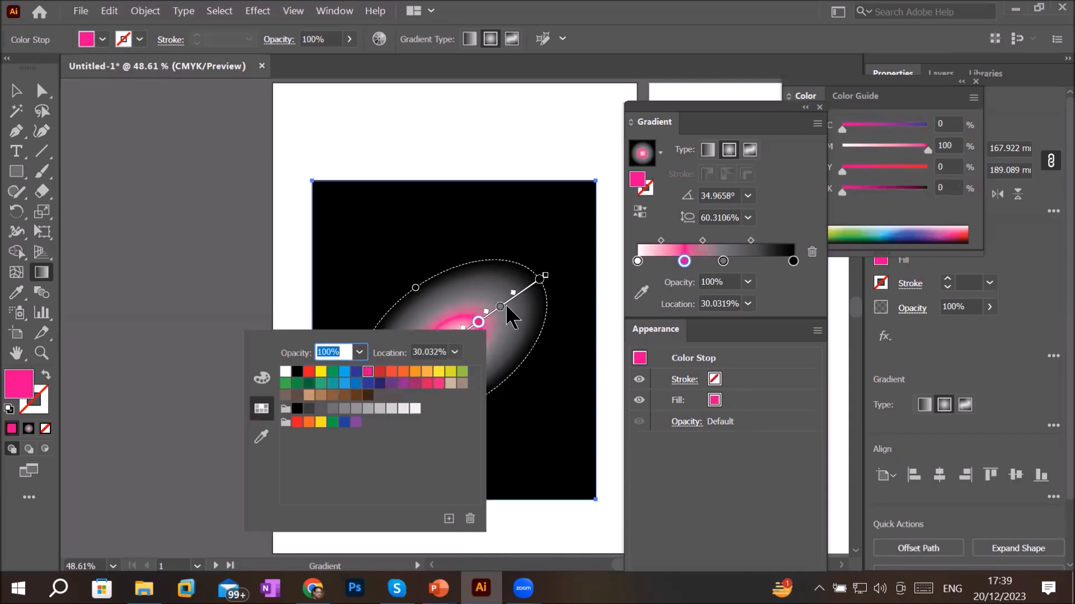
{"action": "key", "text": "Escape"}
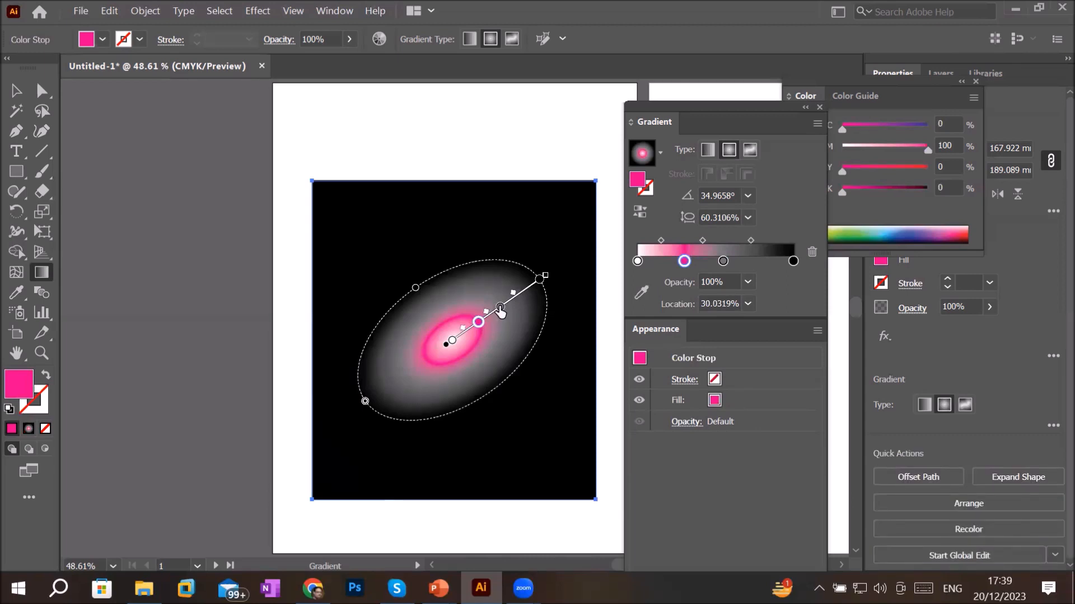
- Undo the added colour stops and the ellipse reshaping, back to the circular radial gradient, and resume gradient editing
{"action": "key", "text": "ctrl+z"}
{"action": "key", "text": "ctrl+z"}
{"action": "key", "text": "ctrl+z"}
{"action": "key", "text": "ctrl+z"}
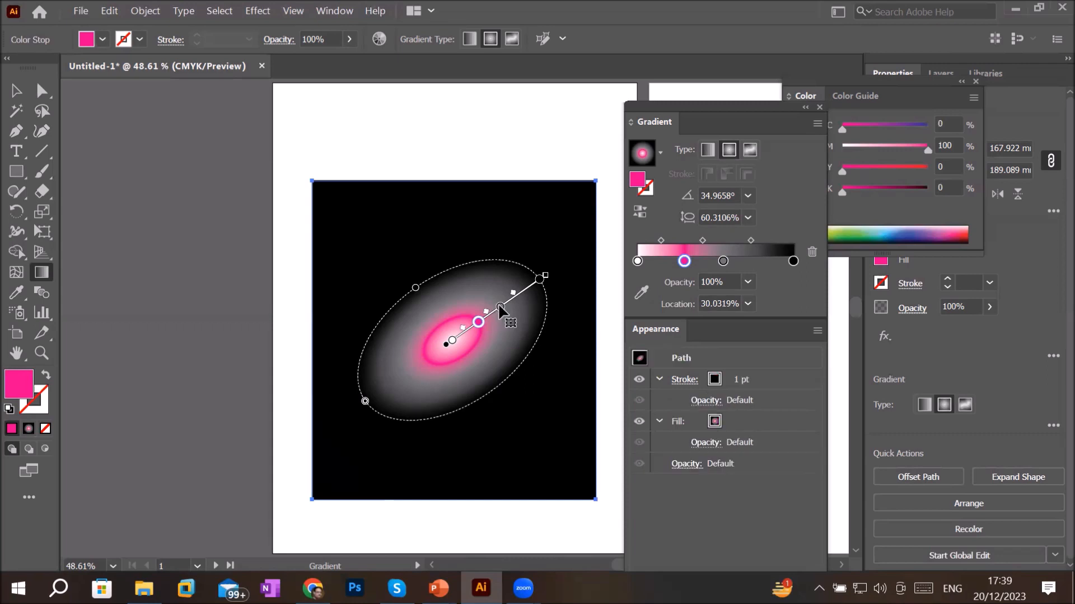
{"action": "key", "text": "ctrl+z"}
{"action": "key", "text": "ctrl+z"}
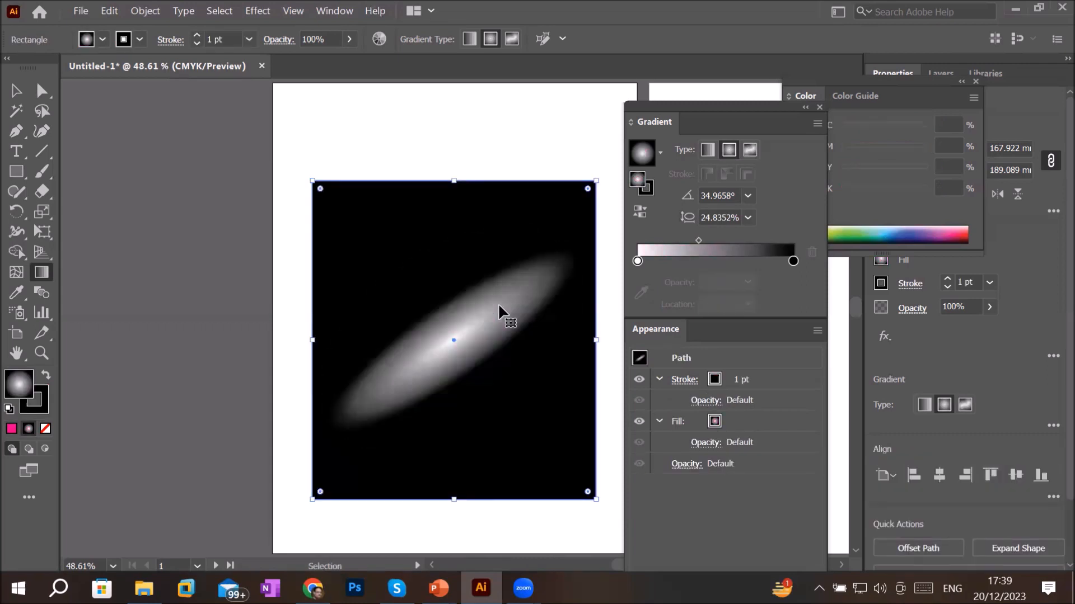
{"action": "key", "text": "g"}
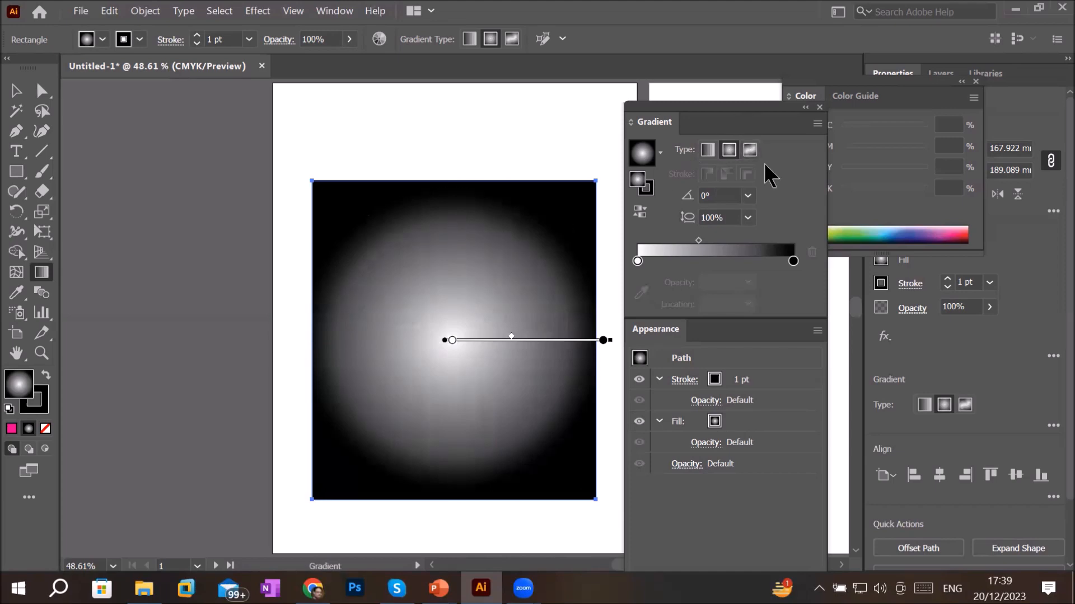
- Change the rectangle's fill to a freeform gradient and select its individual corner colour stops
{"action": "left_click", "coordinate": [750, 150]}
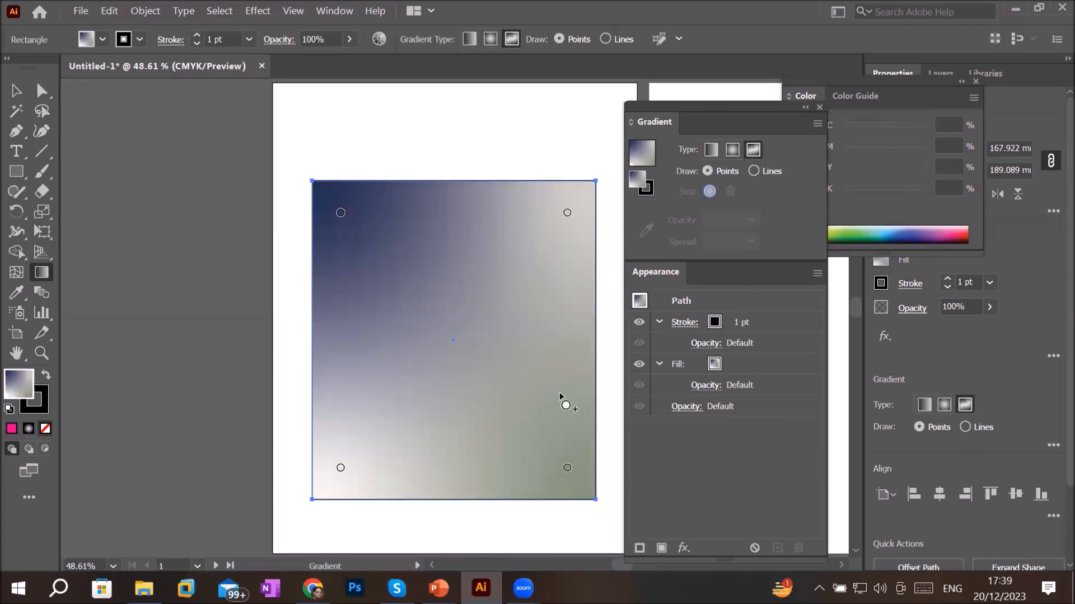
{"action": "left_click", "coordinate": [340, 214]}
{"action": "left_click", "coordinate": [340, 216]}
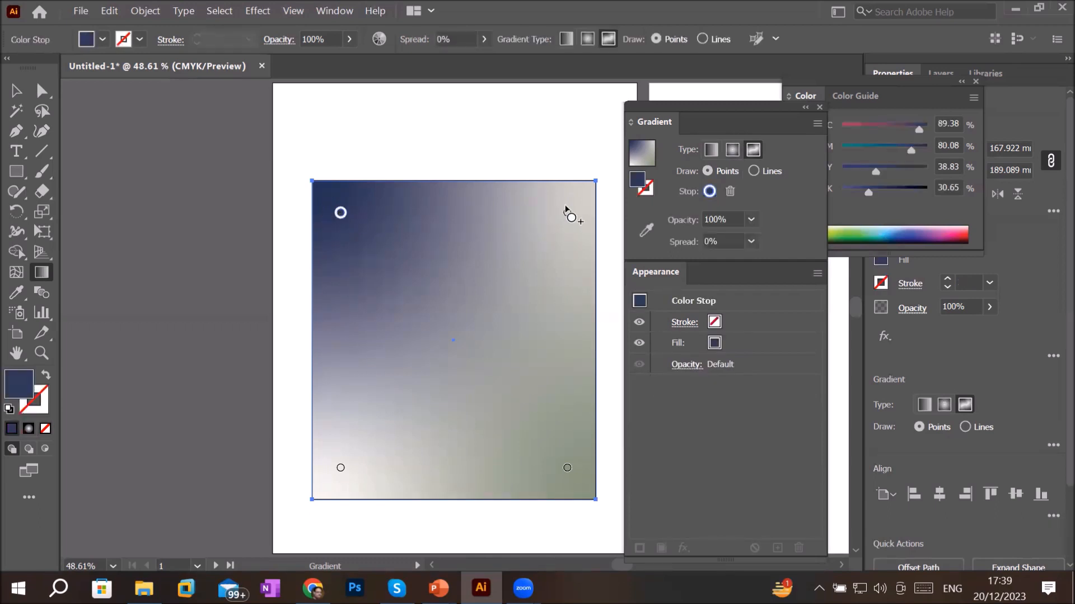
{"action": "left_click", "coordinate": [567, 213]}
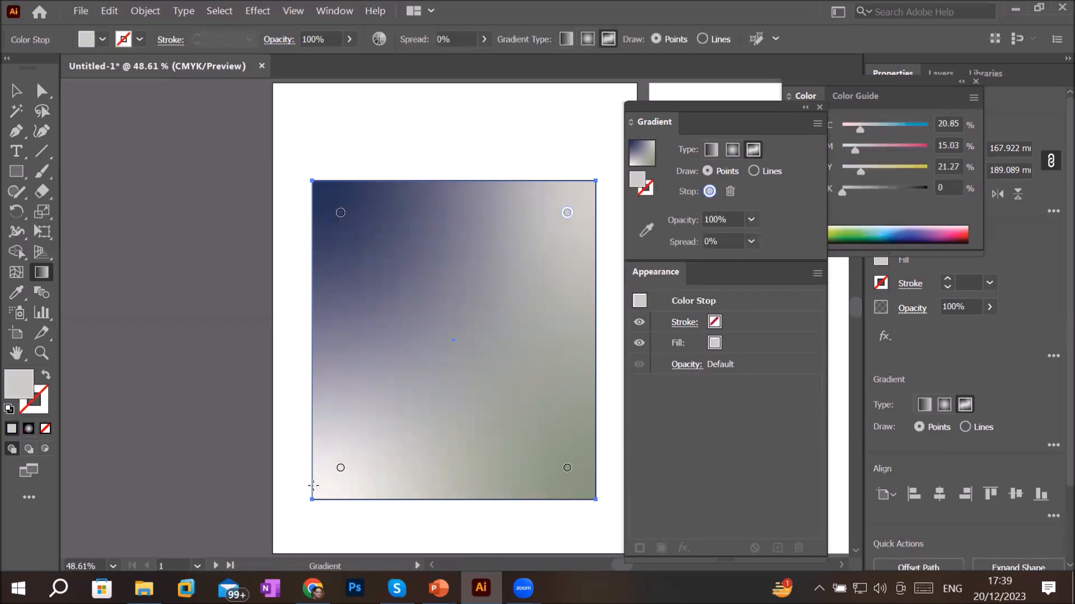
{"action": "left_click", "coordinate": [567, 467]}
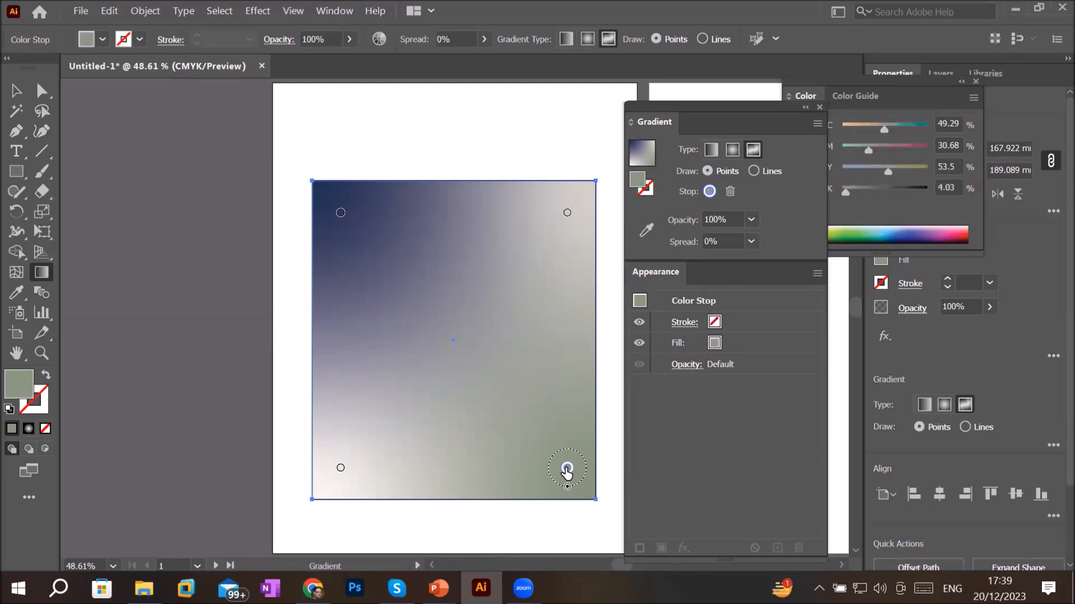
{"action": "left_click", "coordinate": [340, 213]}
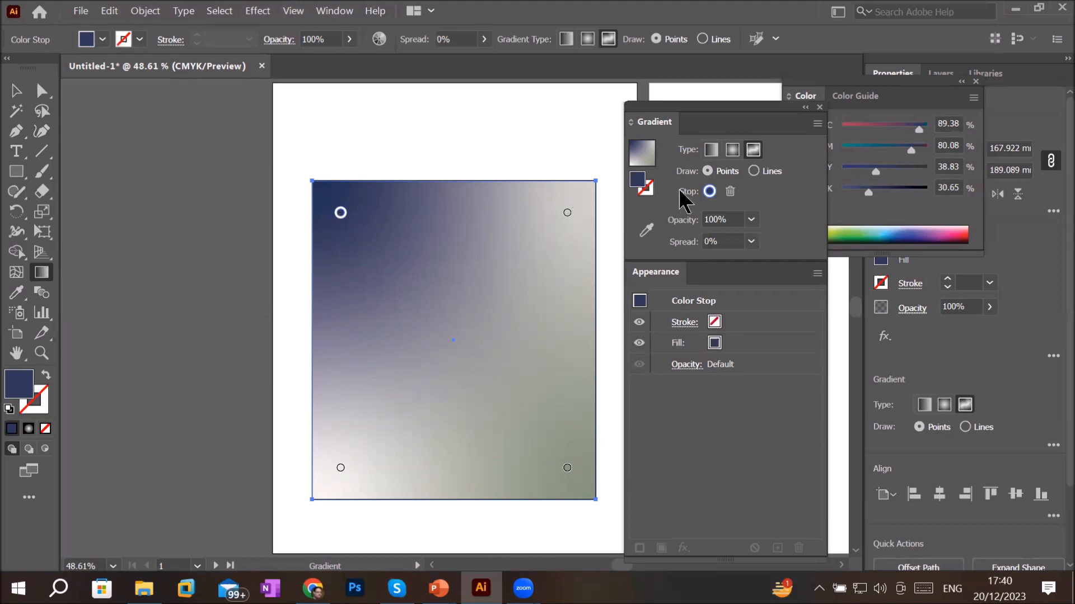
- Set the freeform gradient to draw Lines, draw a closed loop through four colour stops, and move its upper-left stop up and inward
{"action": "left_click", "coordinate": [752, 170]}
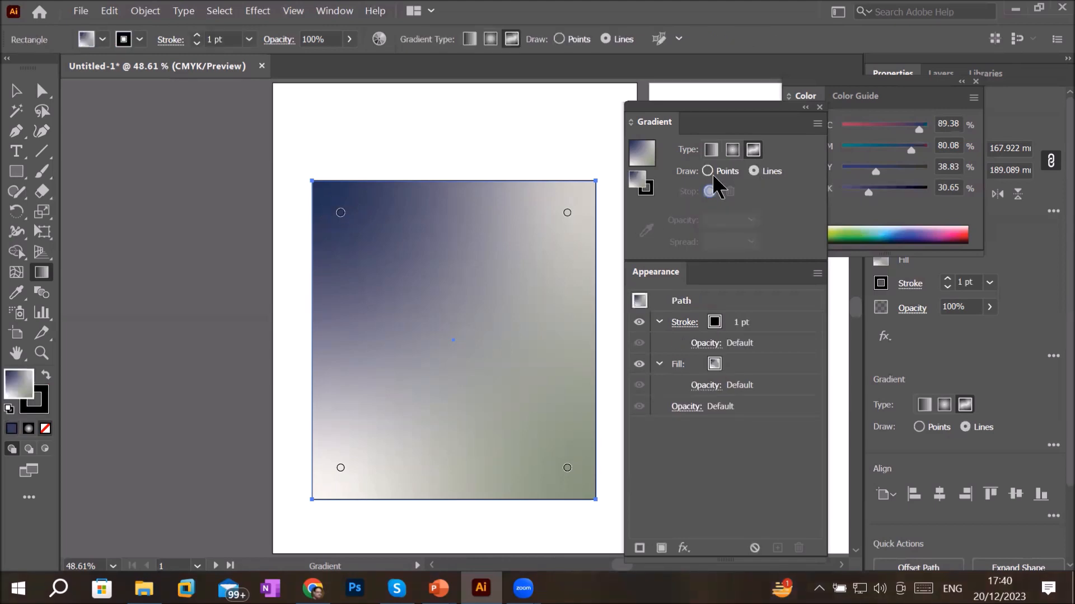
{"action": "left_click", "coordinate": [526, 270]}
{"action": "left_click", "coordinate": [347, 320]}
{"action": "left_click", "coordinate": [396, 442]}
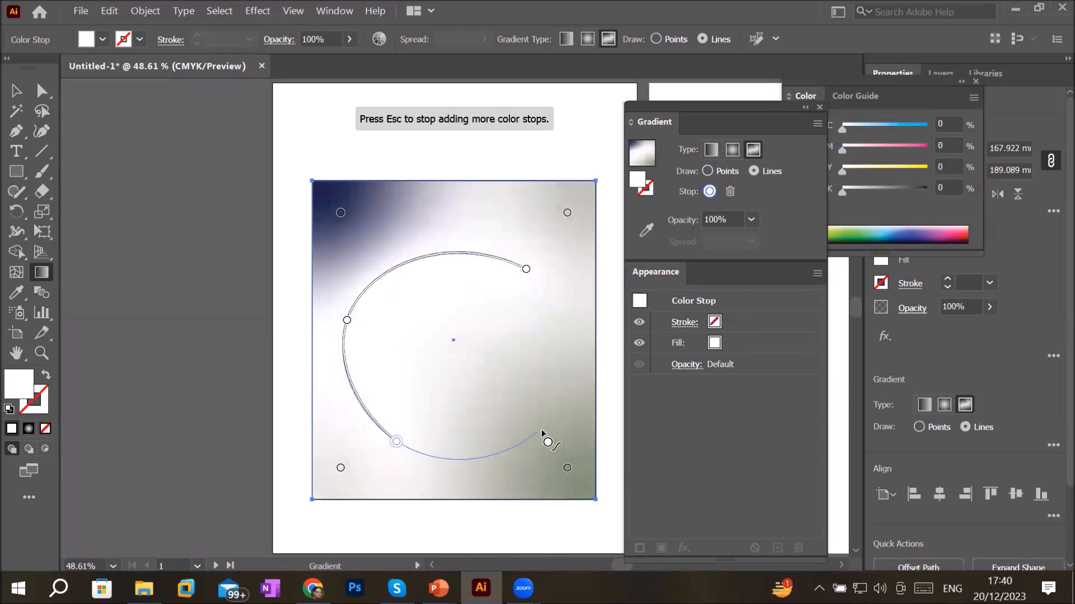
{"action": "left_click", "coordinate": [573, 387]}
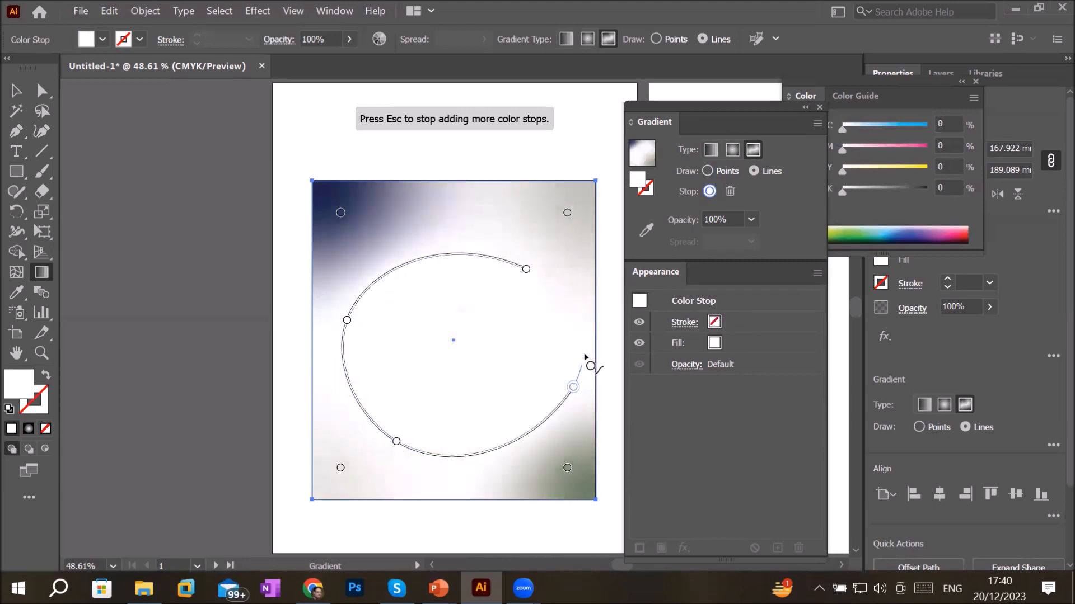
{"action": "left_click", "coordinate": [527, 271]}
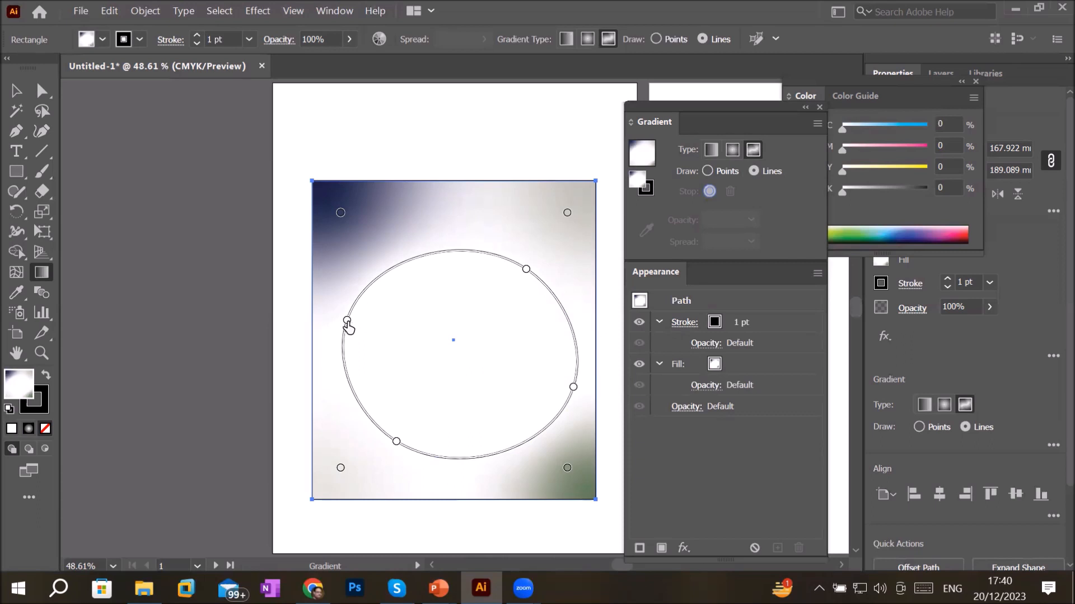
{"action": "left_click_drag", "start_coordinate": [347, 321], "coordinate": [408, 249]}
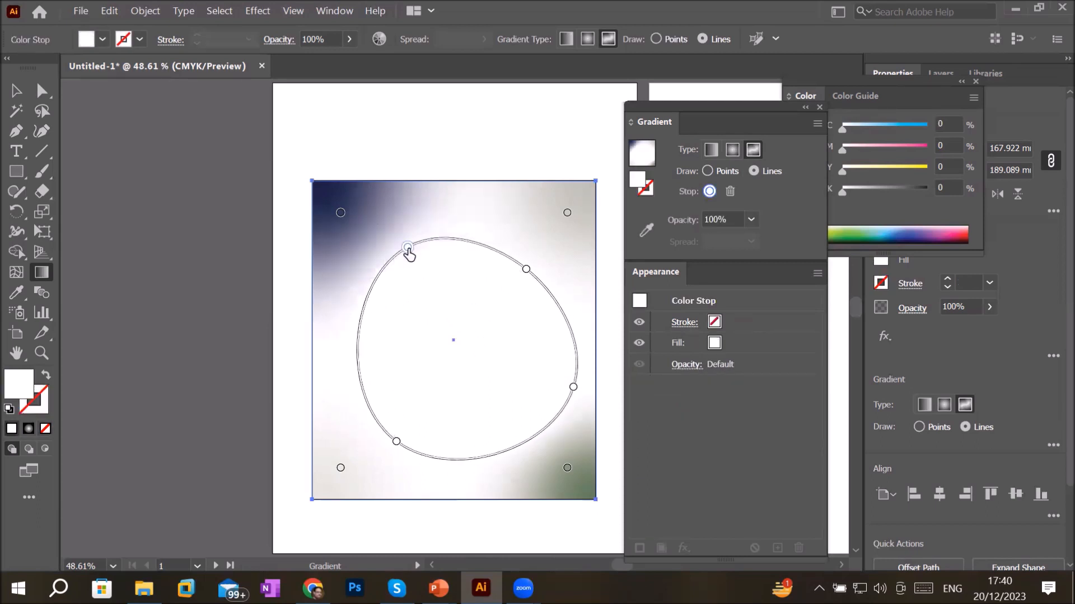
- Set the rectangle's upper-left corner colour stop to black
{"action": "left_click", "coordinate": [340, 213]}
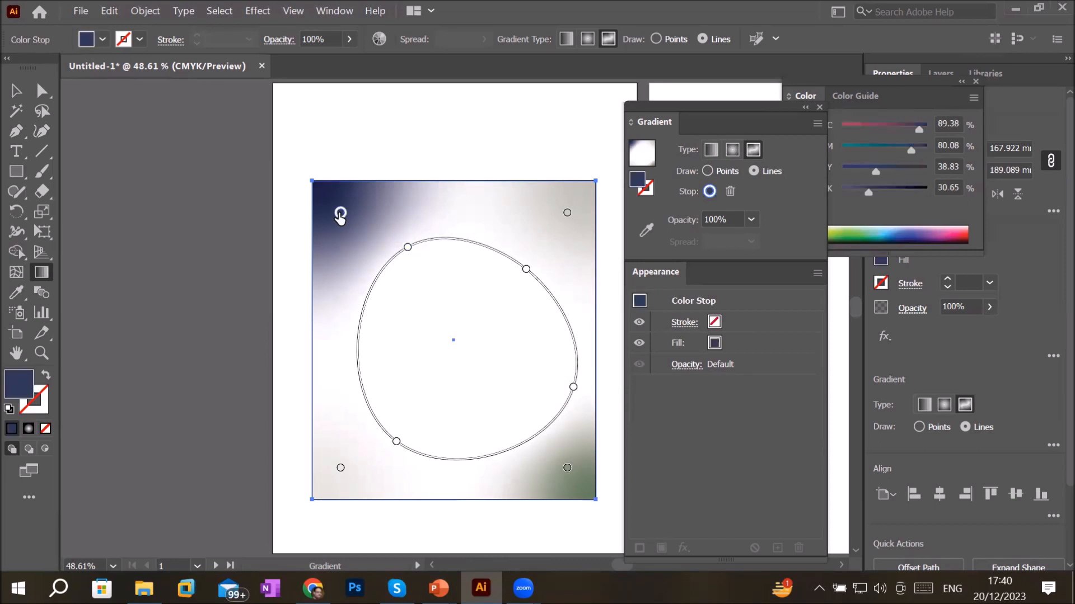
{"action": "double_click", "coordinate": [340, 214]}
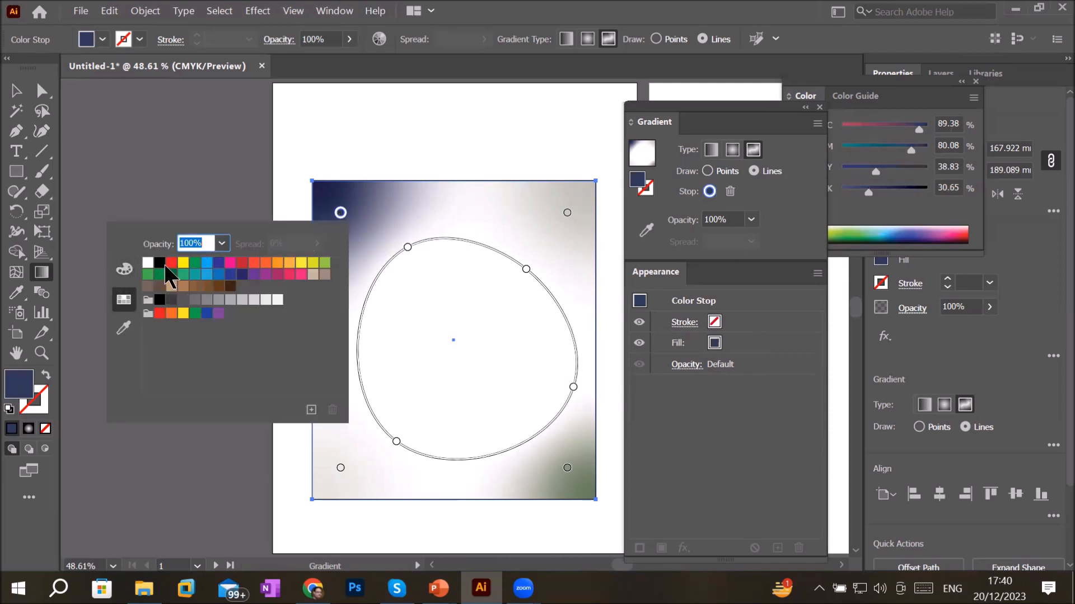
{"action": "left_click", "coordinate": [159, 263]}
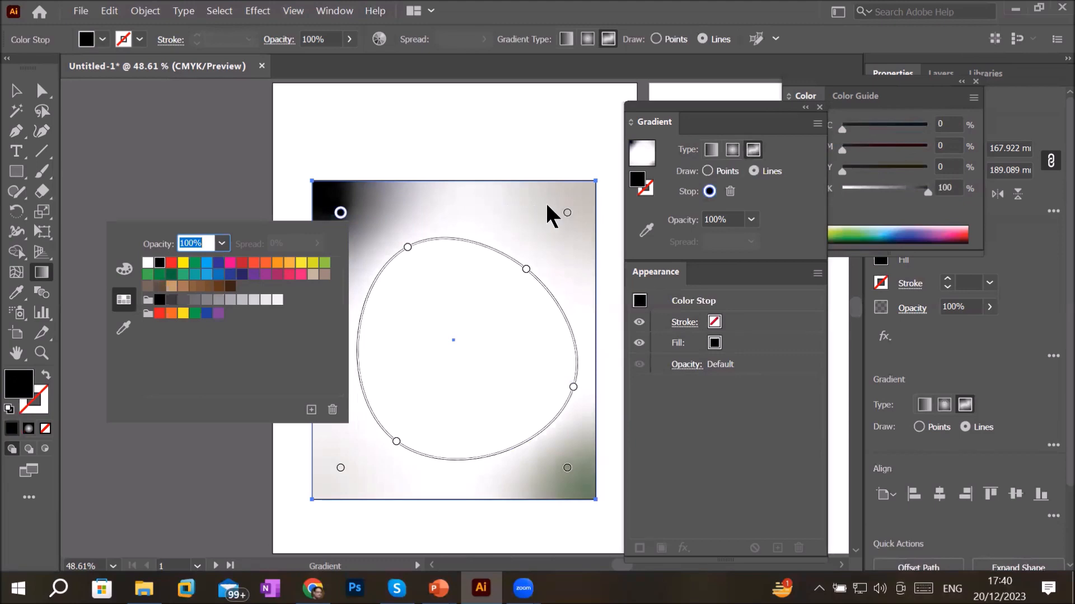
- Link the rectangle's upper-left corner stop to its upper-right corner stop with a gradient line, and set the upper-right stop to black
{"action": "left_click", "coordinate": [566, 212]}
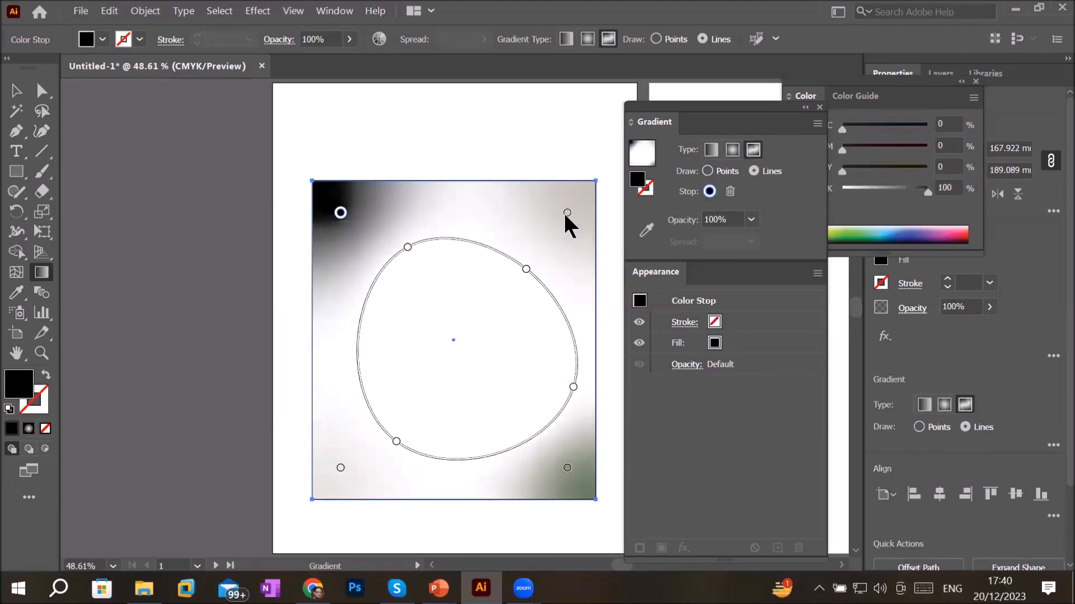
{"action": "double_click", "coordinate": [567, 212]}
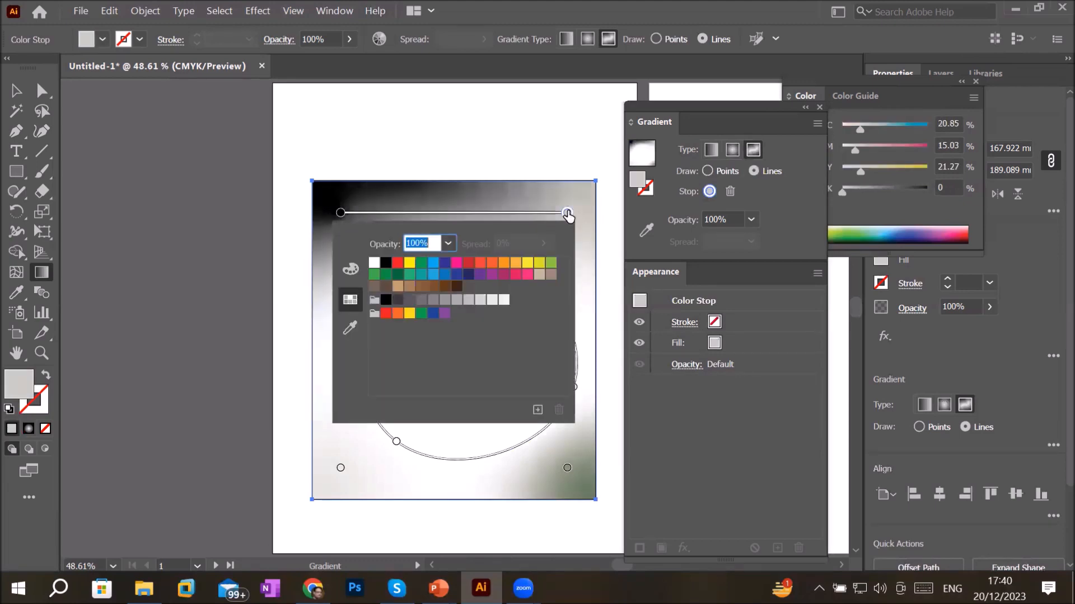
{"action": "left_click", "coordinate": [386, 264]}
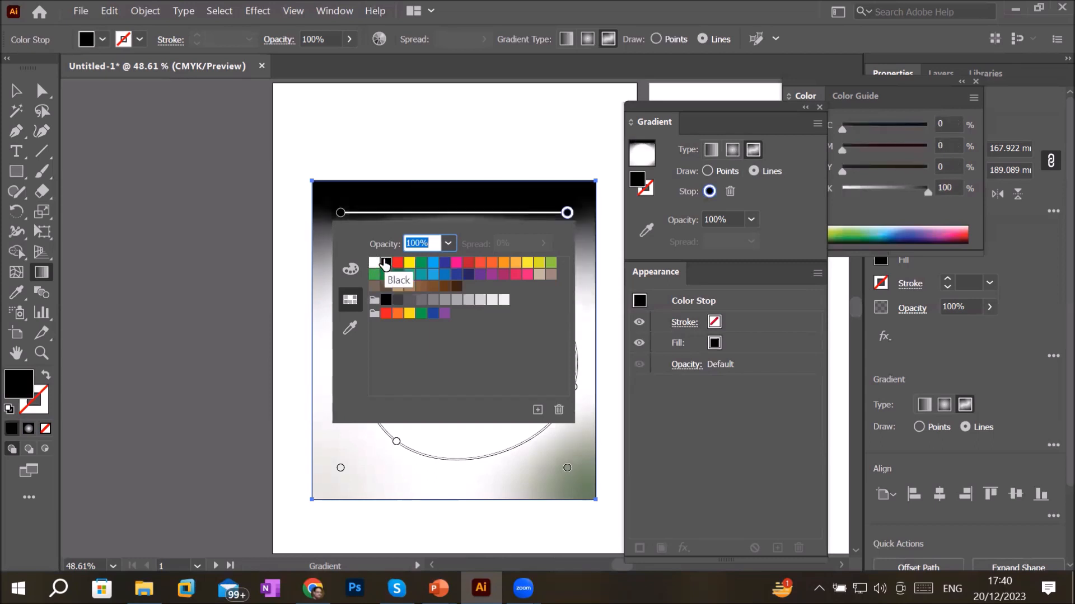
{"action": "key", "text": "Escape"}
{"action": "left_click", "coordinate": [341, 468]}
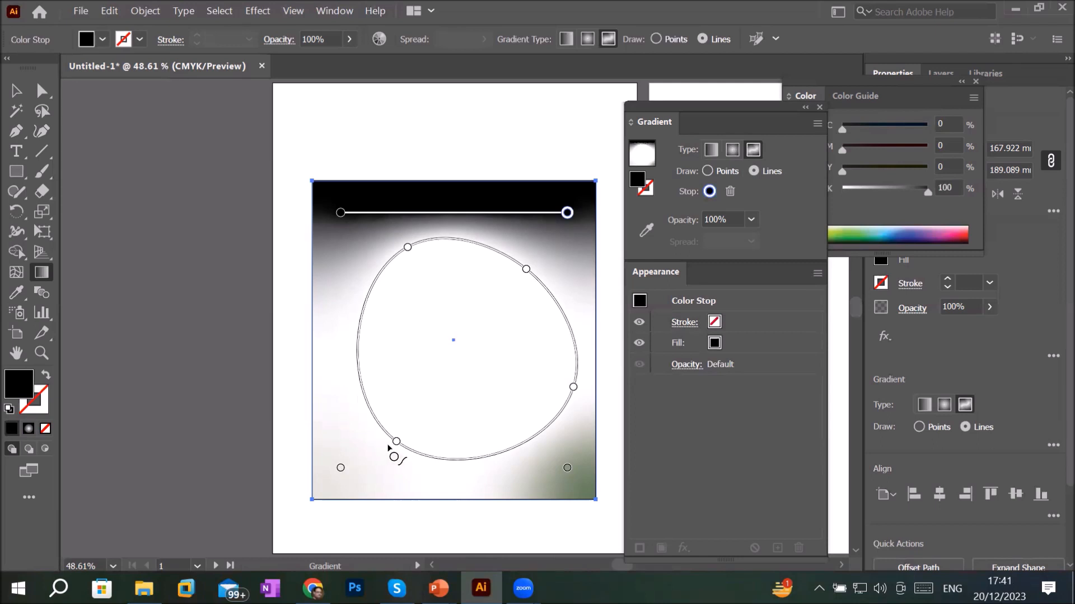
- Move the loop's lower-right color stop down and inward and set its color to yellow (C=5 M=0 Y=90 K=0)
{"action": "left_click_drag", "start_coordinate": [573, 387], "coordinate": [552, 409]}
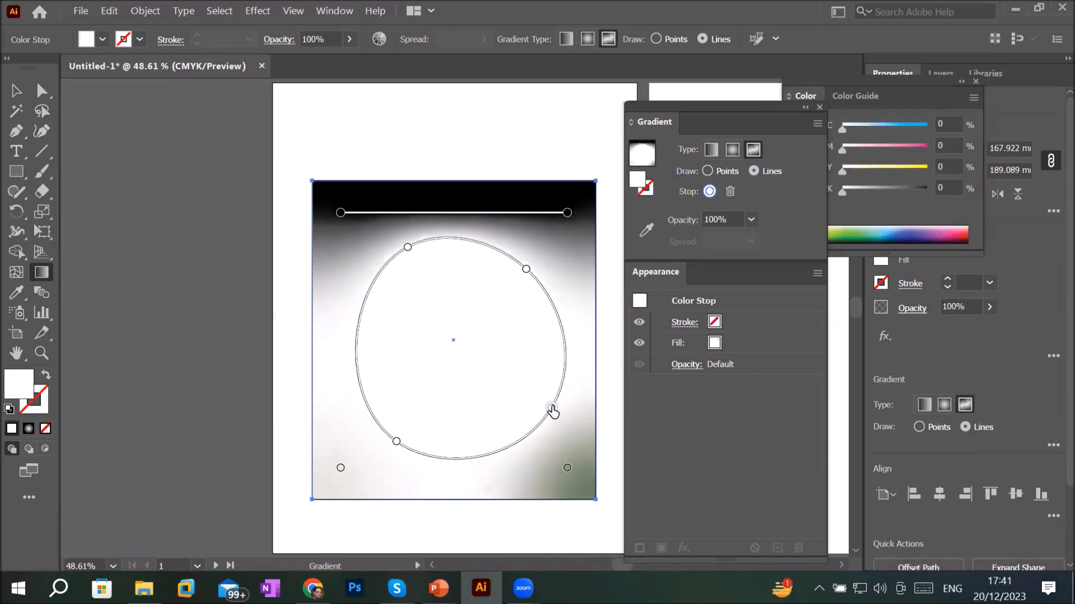
{"action": "double_click", "coordinate": [552, 408]}
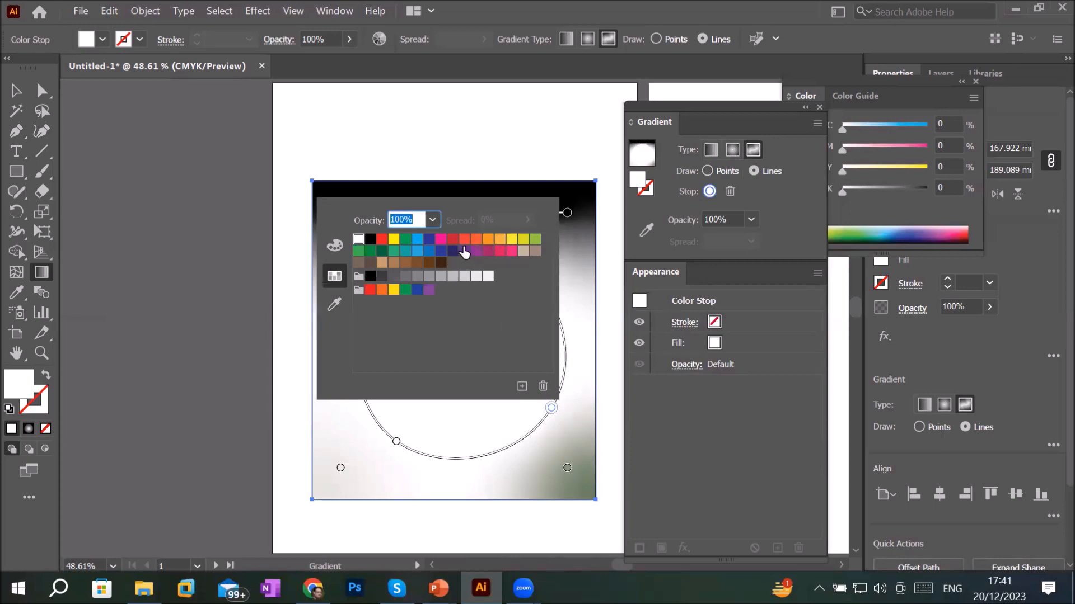
{"action": "left_click", "coordinate": [511, 239]}
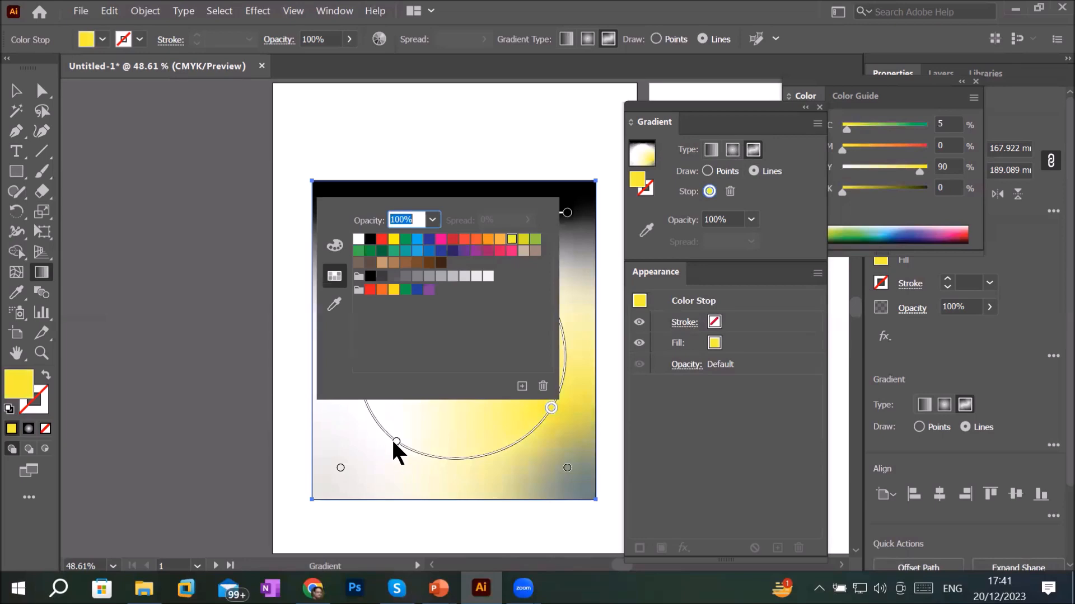
{"action": "key", "text": "Escape"}
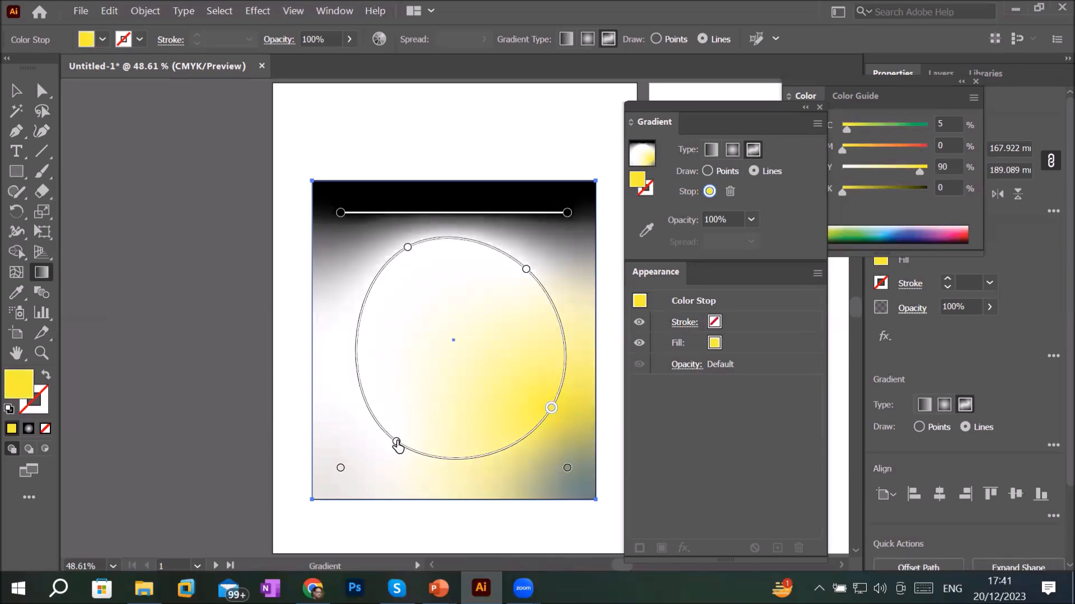
- Set the loop's lower-left color stop to the orange swatch C=0 M=35 Y=85 K=0
{"action": "left_click", "coordinate": [397, 442]}
{"action": "double_click", "coordinate": [396, 442]}
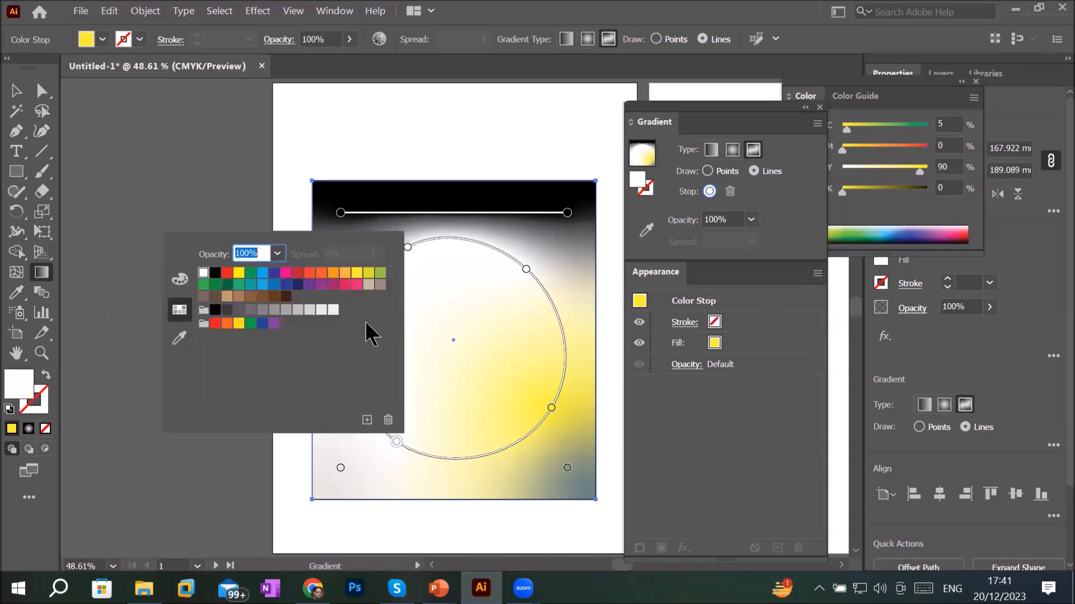
{"action": "left_click", "coordinate": [344, 273]}
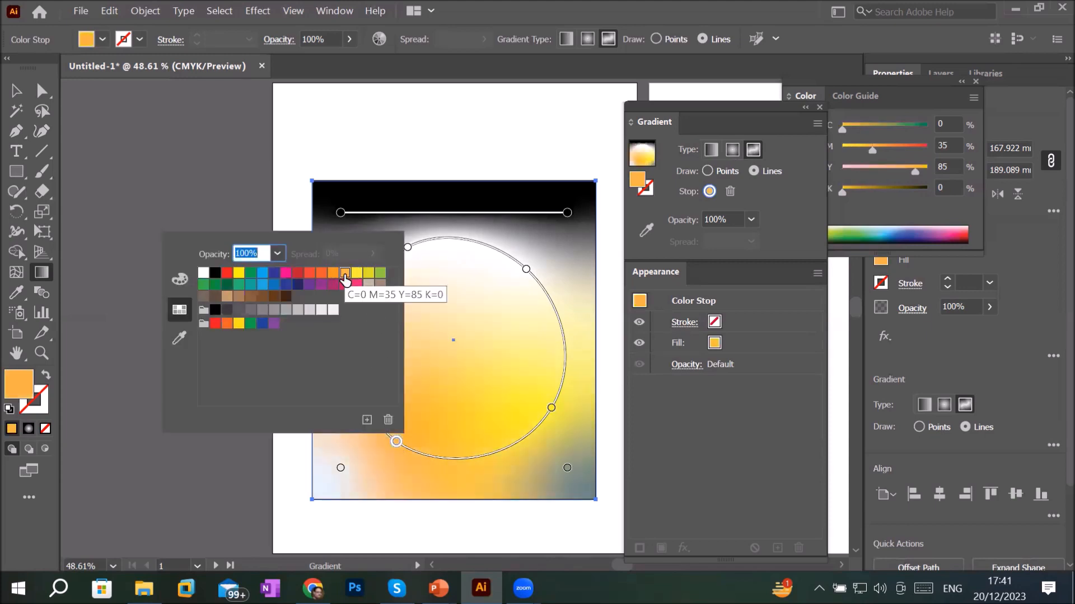
- Set the loop's upper-right color stop to the bright blue 100% cyan swatch
{"action": "left_click", "coordinate": [525, 269]}
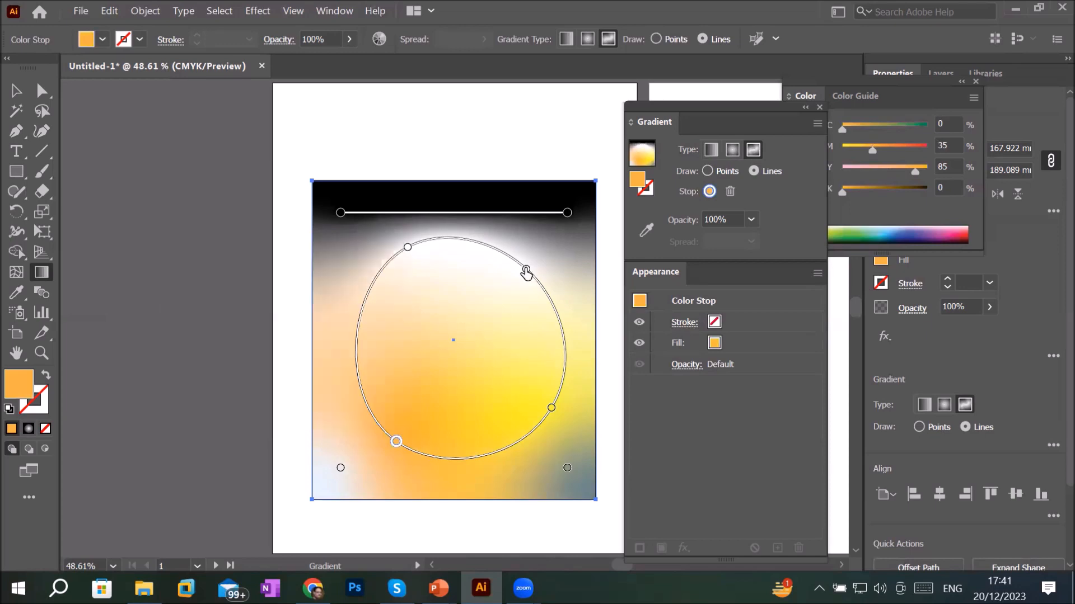
{"action": "double_click", "coordinate": [525, 269]}
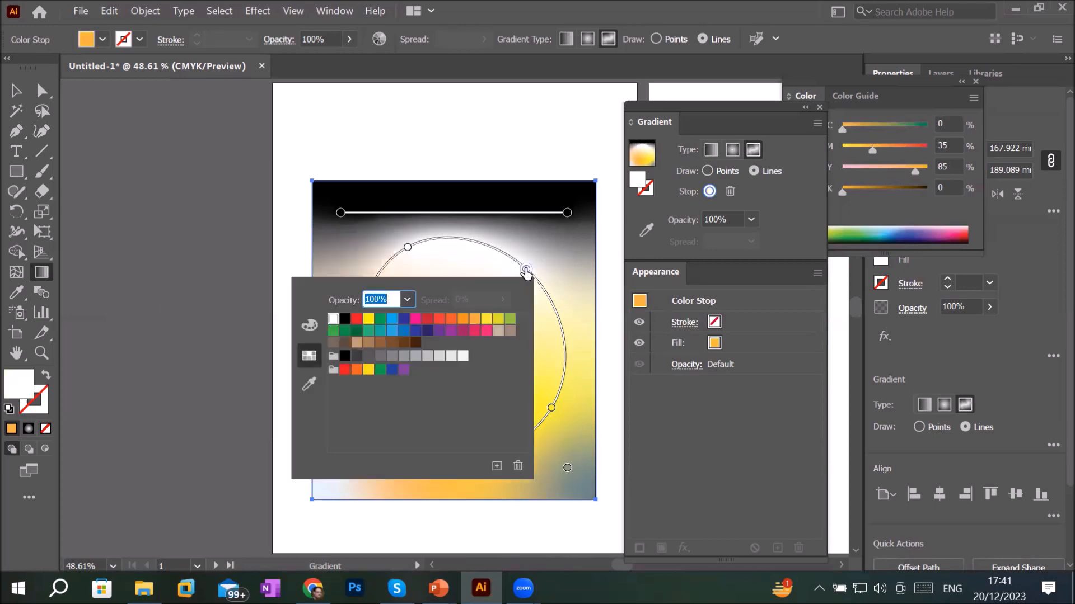
{"action": "left_click", "coordinate": [393, 321]}
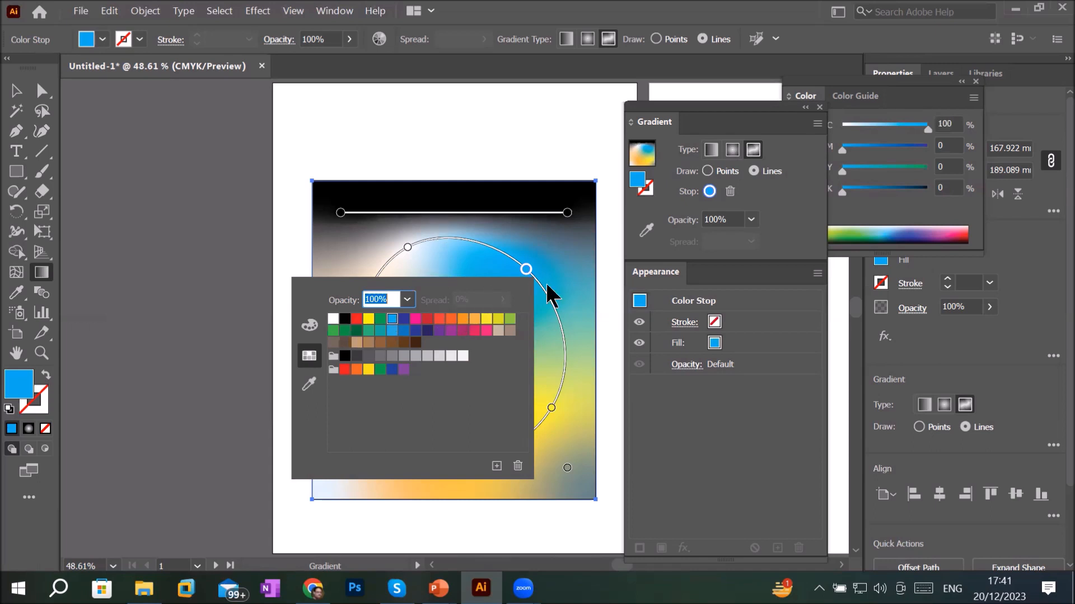
{"action": "key", "text": "Escape"}
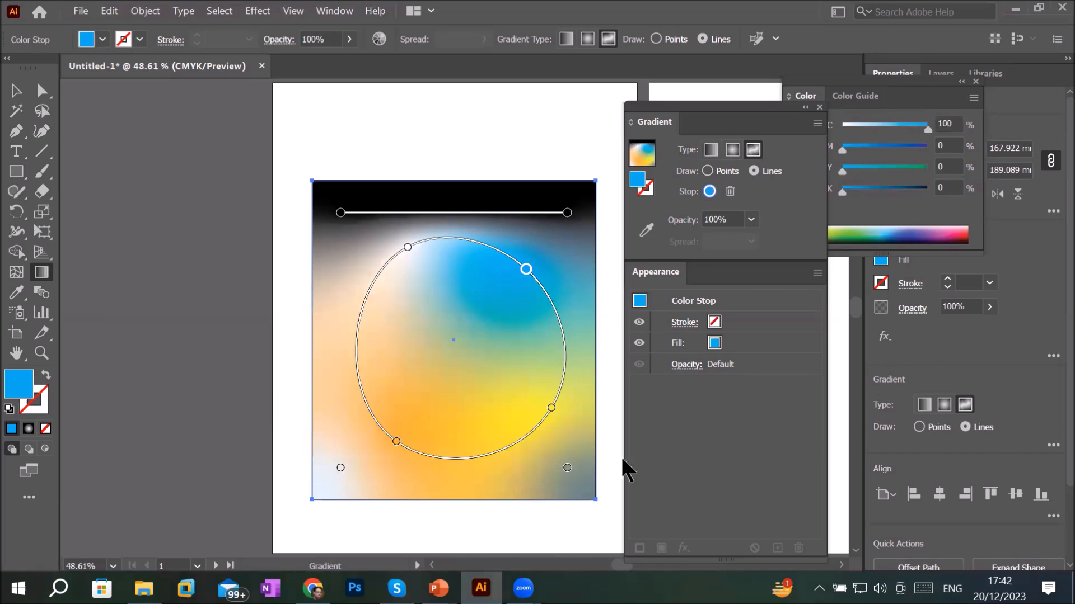
- Delete the loop's blue color stop, and delete the whole rectangle from the artboard
{"action": "key", "text": "Delete"}
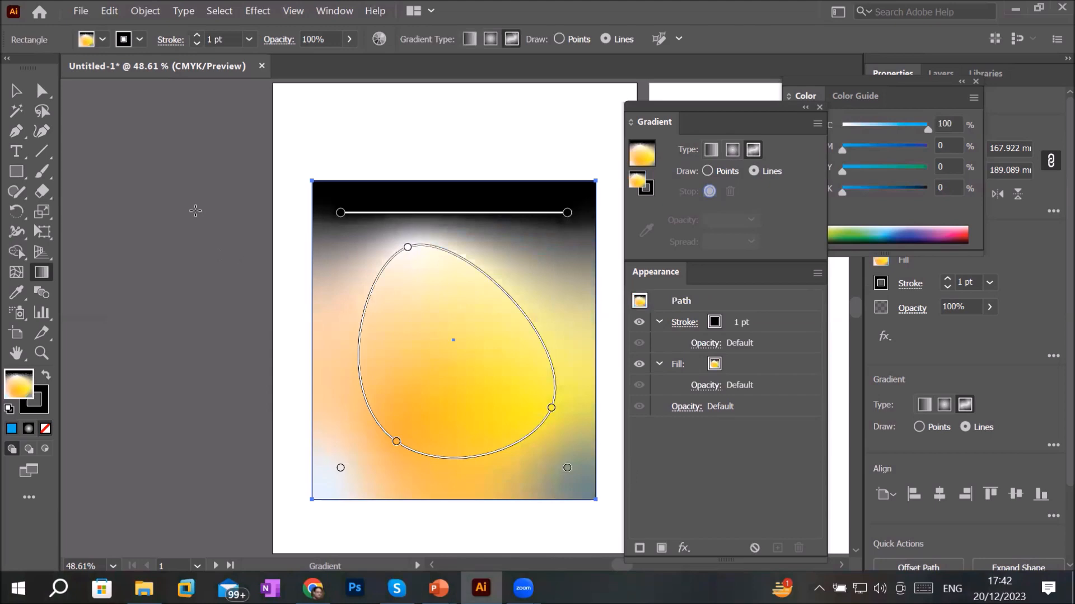
{"action": "left_click", "coordinate": [16, 90]}
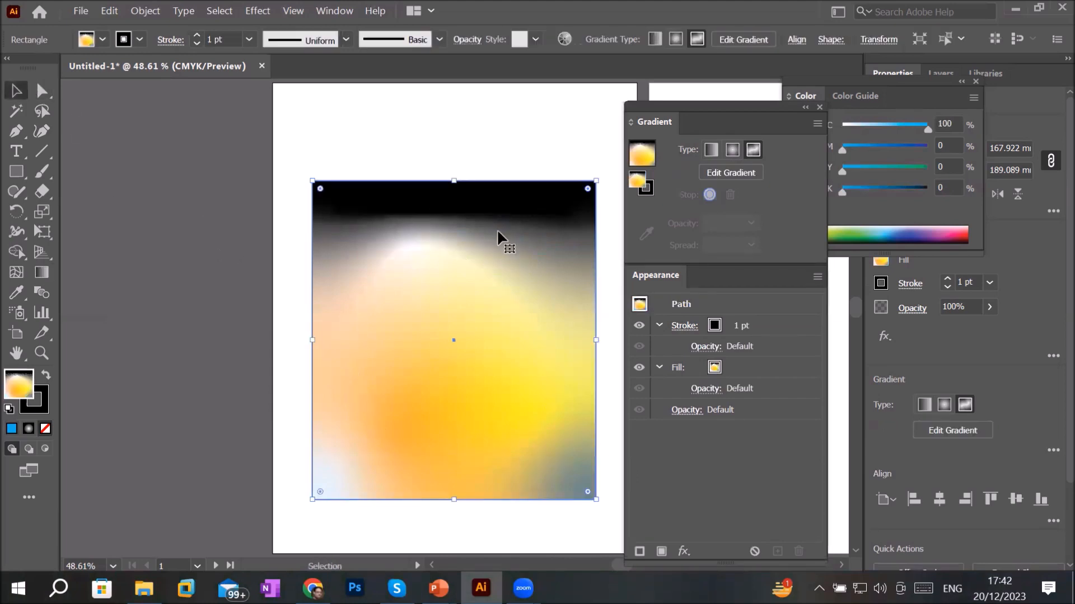
{"action": "key", "text": "Delete"}
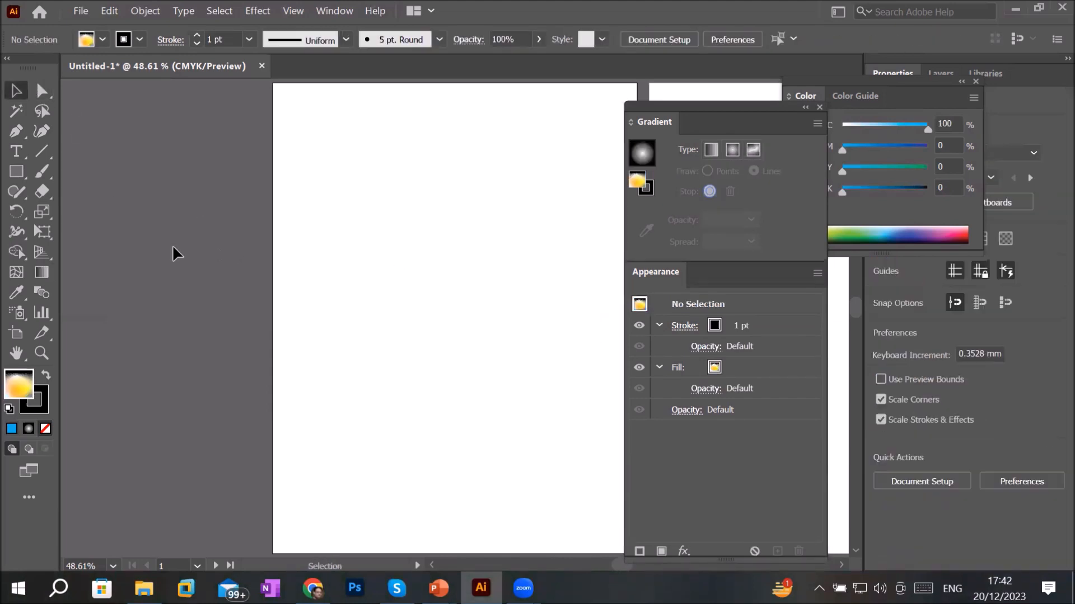
- Draw a tall ellipse about 134 mm wide and 215 mm high on the empty artboard with the Ellipse tool
{"action": "left_click", "coordinate": [11, 174]}
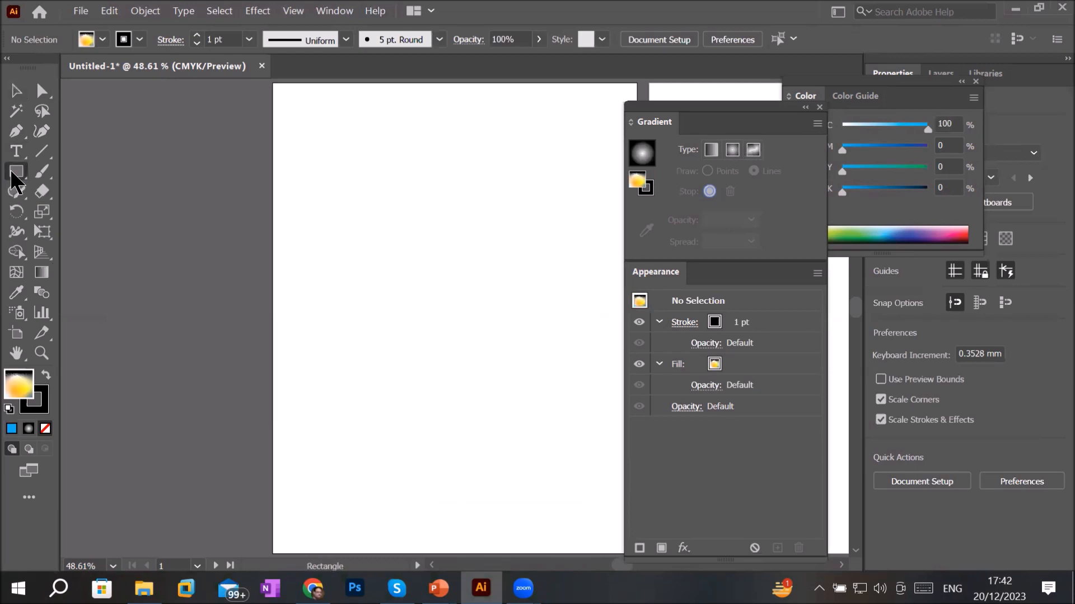
{"action": "left_click", "coordinate": [13, 174]}
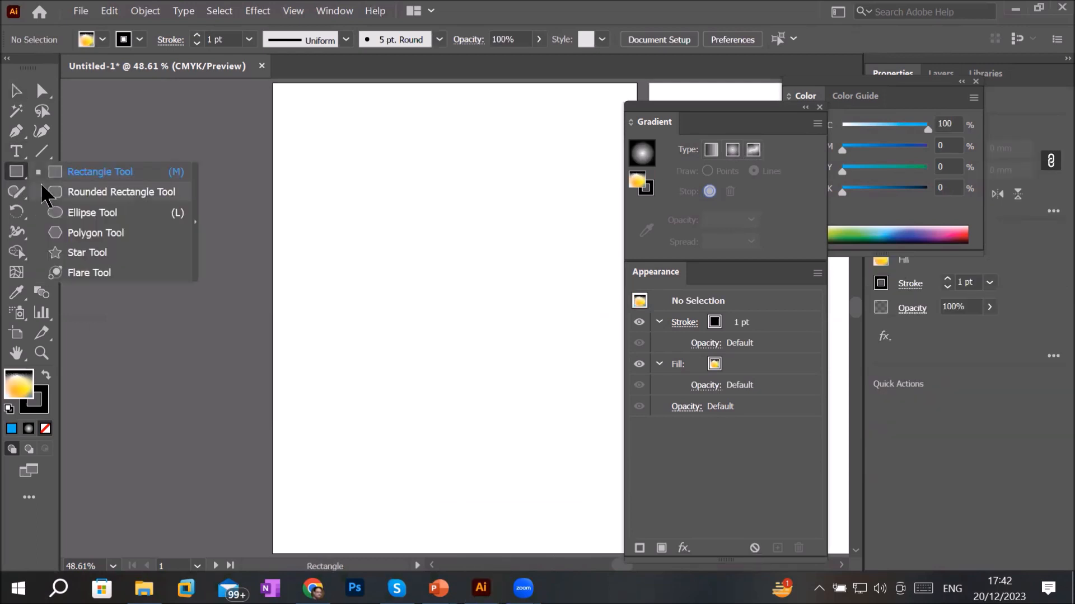
{"action": "left_click", "coordinate": [71, 212]}
{"action": "left_click_drag", "start_coordinate": [333, 119], "coordinate": [560, 482]}
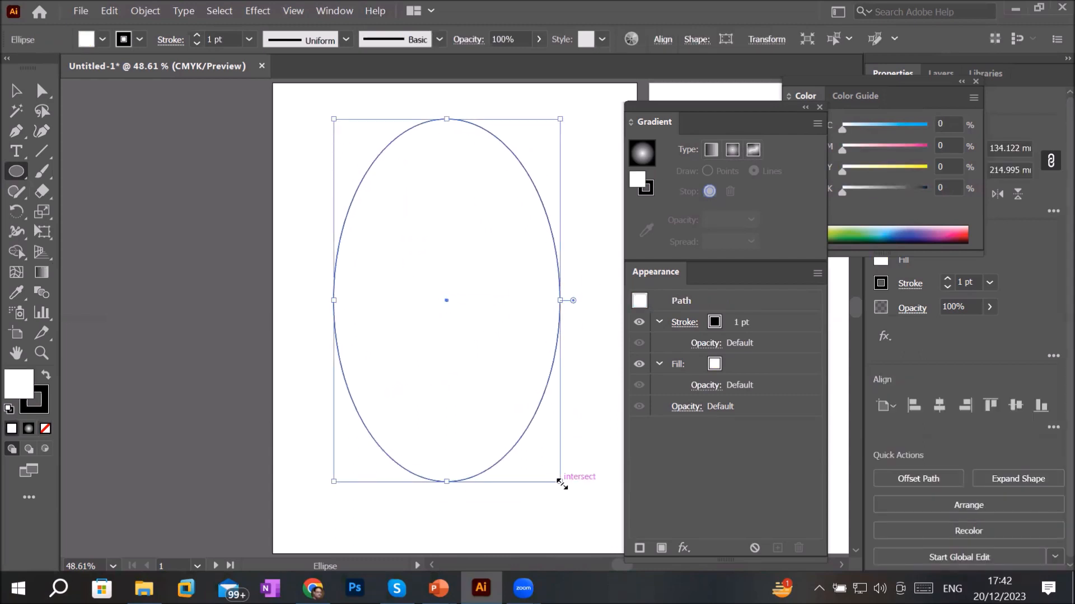
- Fill the ellipse with a linear gradient using the Orange, Yellow preset
{"action": "left_click", "coordinate": [710, 150]}
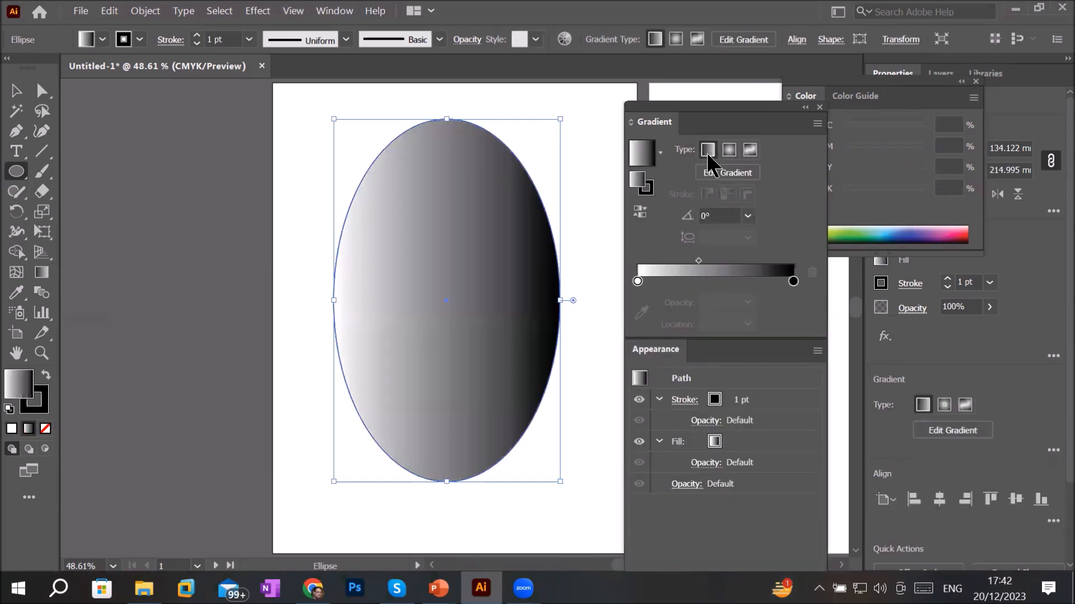
{"action": "left_click", "coordinate": [660, 153]}
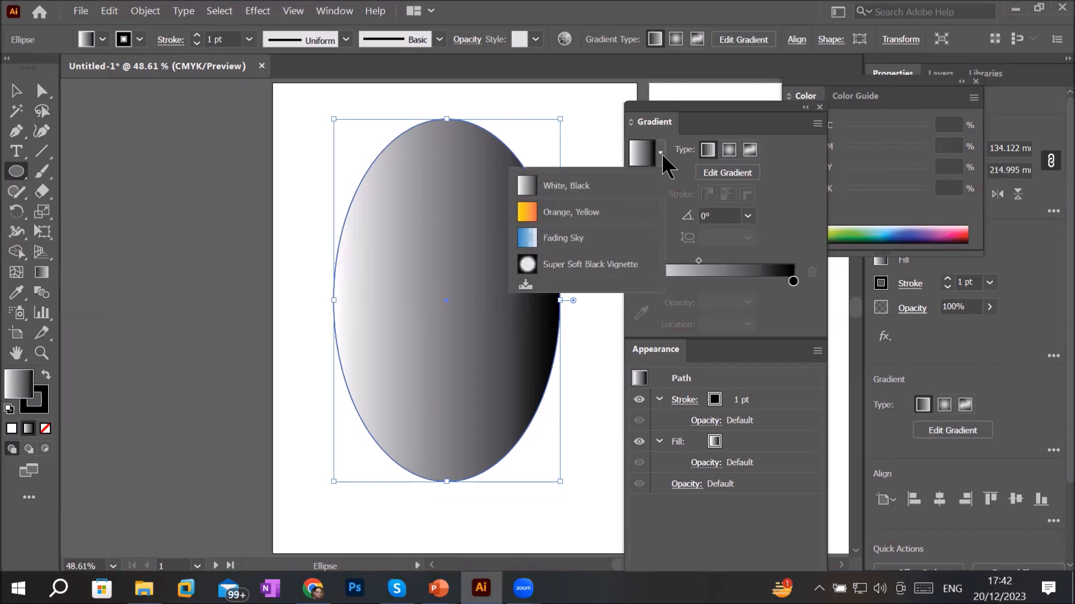
{"action": "left_click", "coordinate": [540, 211]}
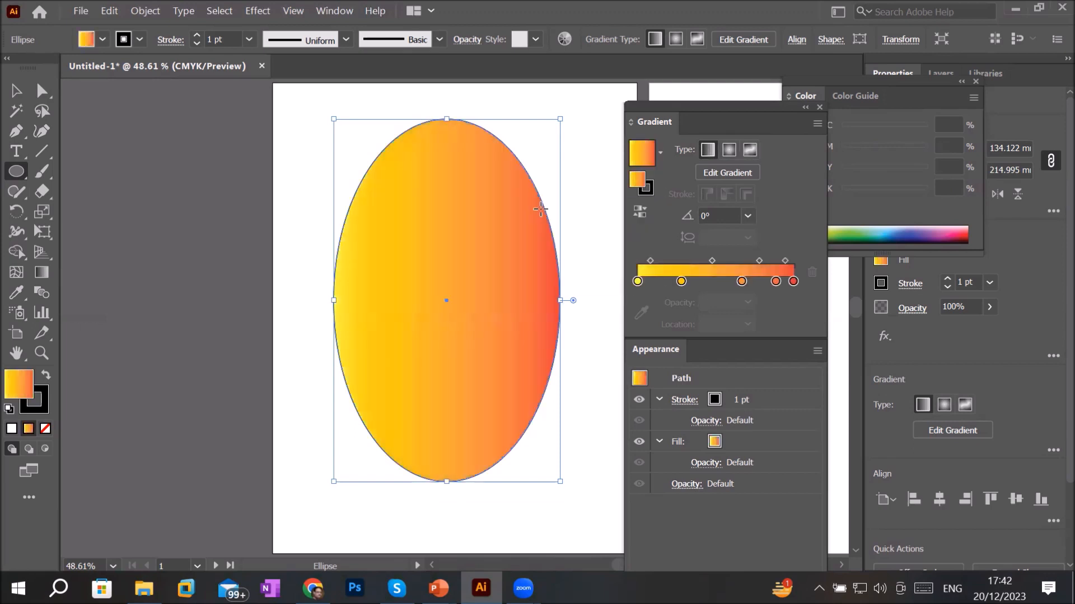
- Switch the ellipse's gradient type to radial, back to linear, and to radial again to compare them
{"action": "left_click", "coordinate": [729, 149]}
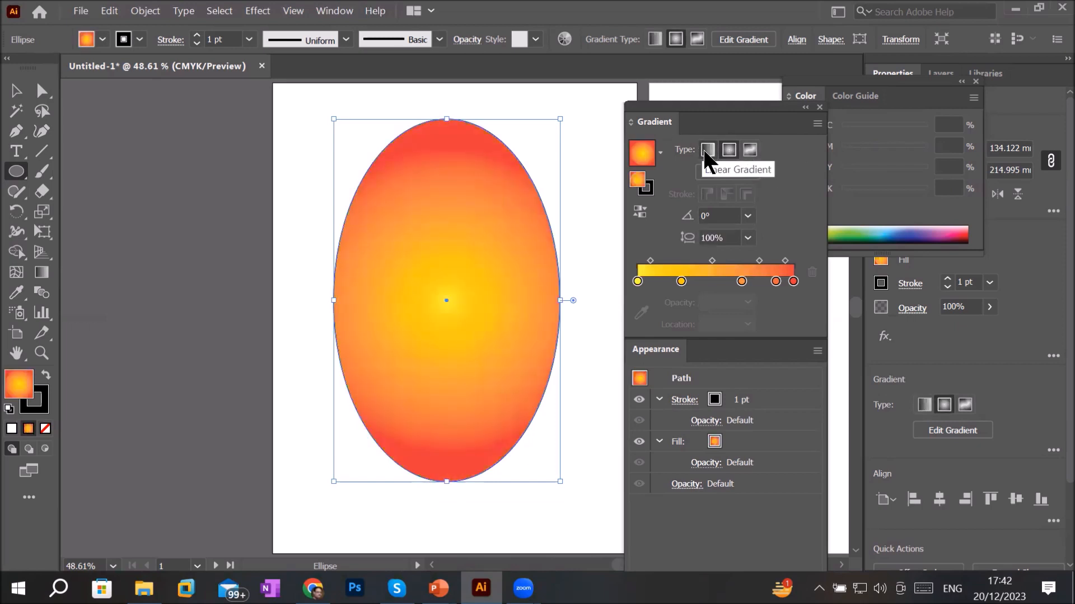
{"action": "left_click", "coordinate": [707, 149]}
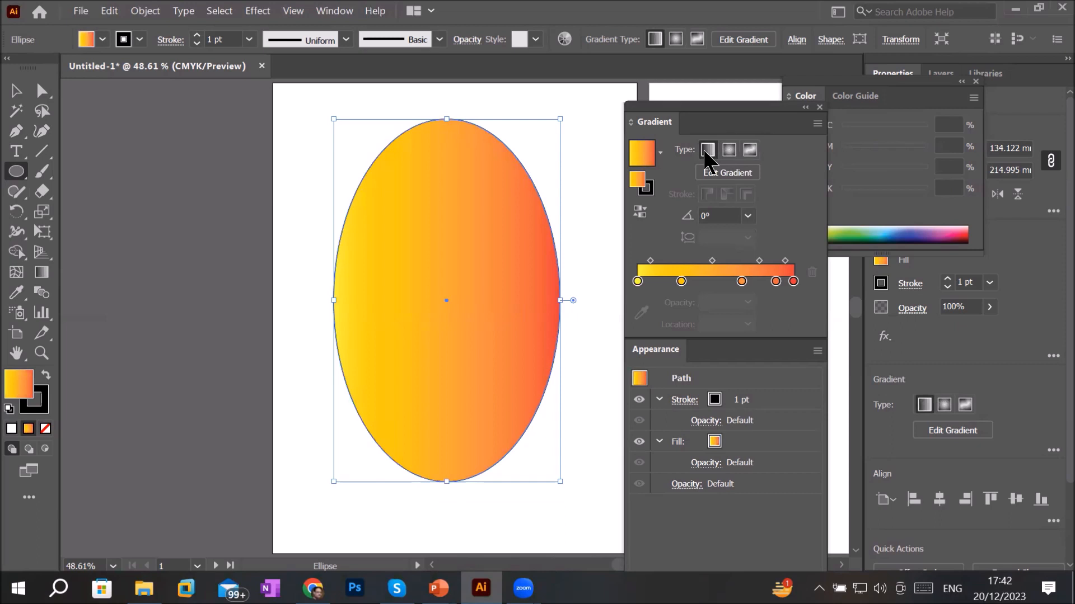
{"action": "left_click", "coordinate": [727, 148]}
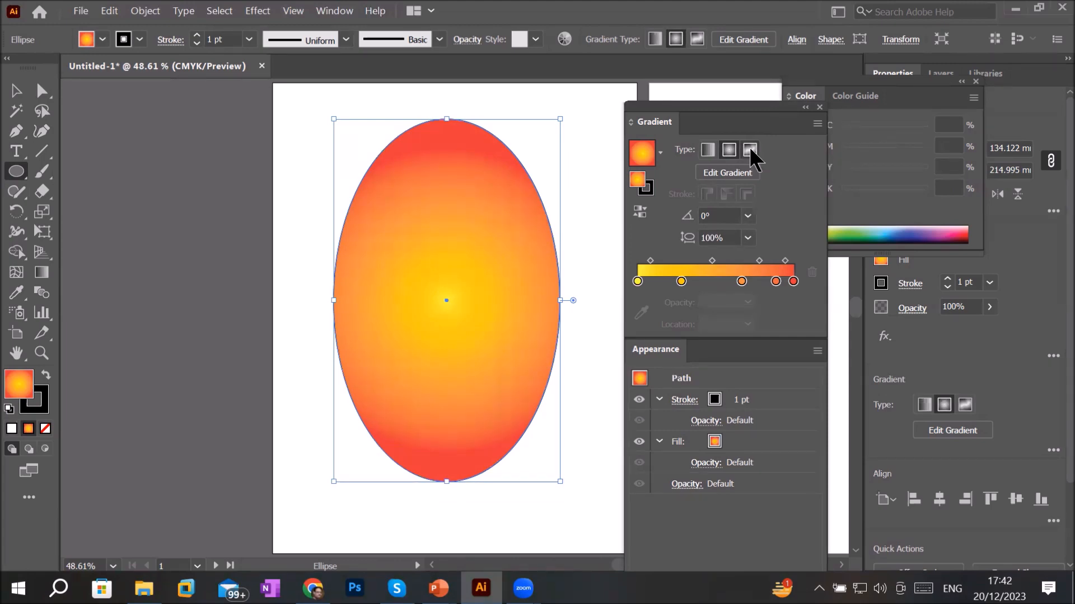
- Change the ellipse's fill to a freeform gradient and set its drawing mode to Points
{"action": "left_click", "coordinate": [750, 150]}
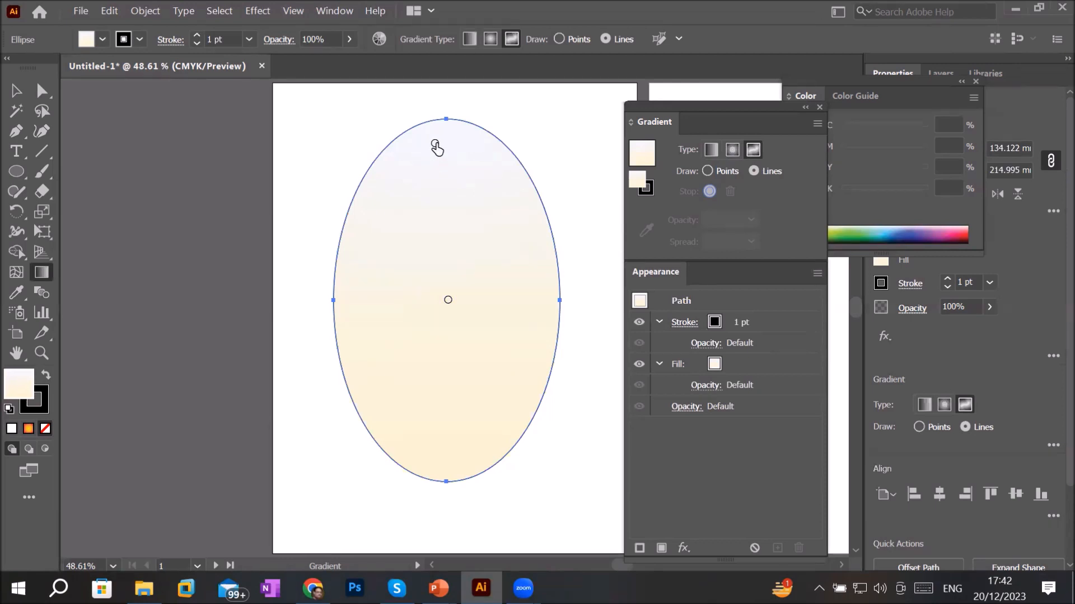
{"action": "left_click", "coordinate": [435, 143]}
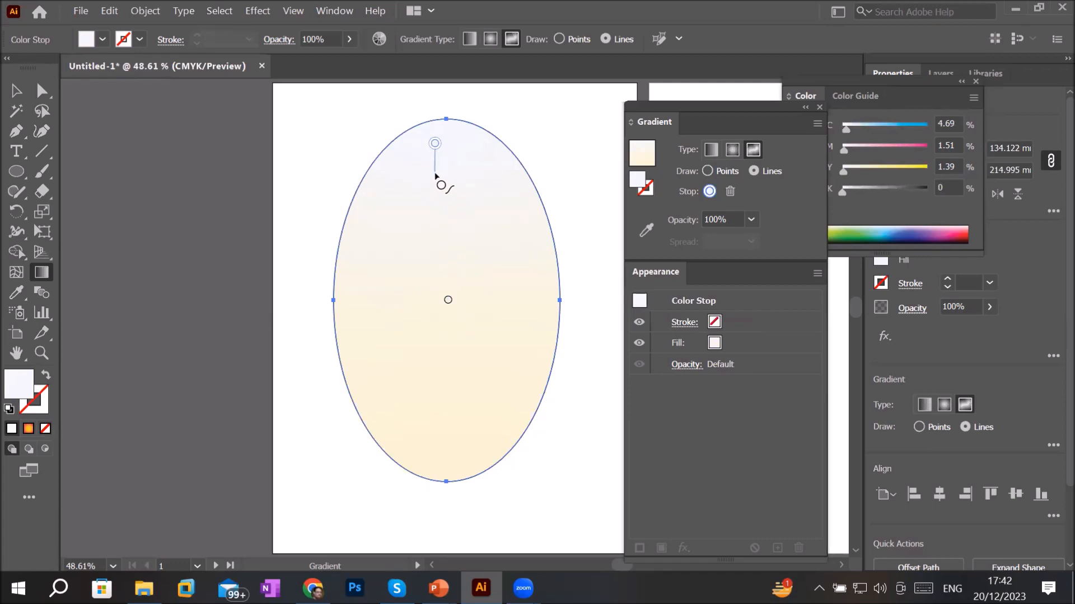
{"action": "key", "text": "Escape"}
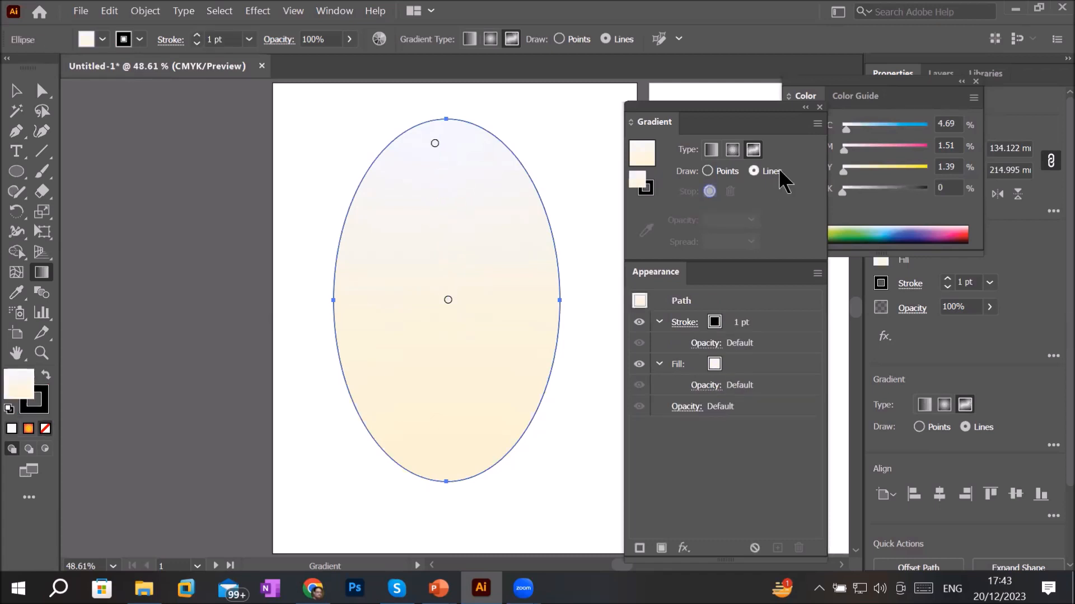
{"action": "left_click", "coordinate": [707, 169]}
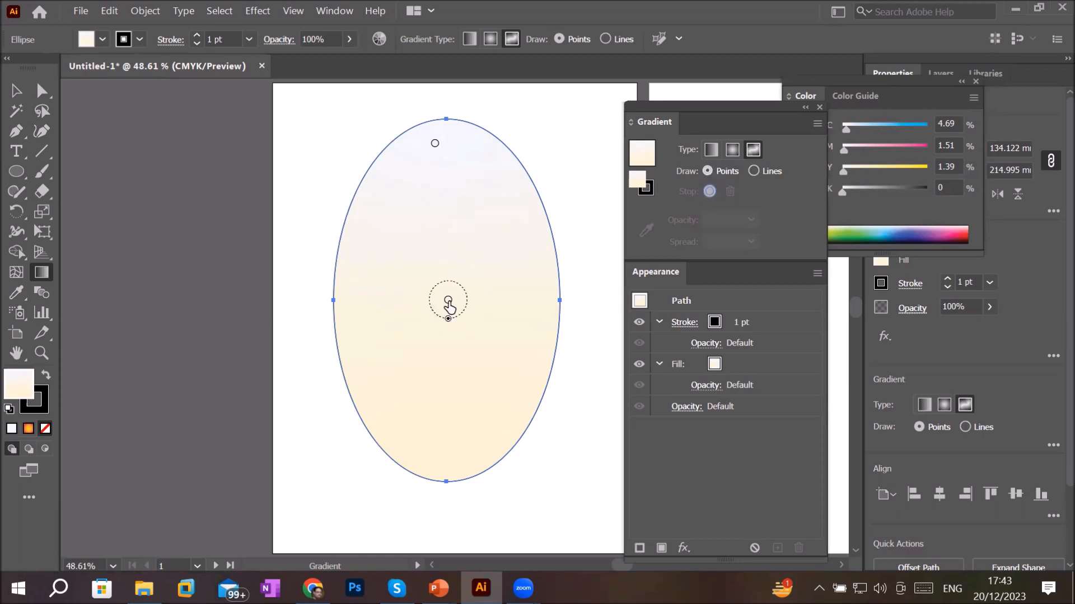
- Set the ellipse's central color stop to black and add another color stop near the ellipse's lower end
{"action": "left_click", "coordinate": [449, 302]}
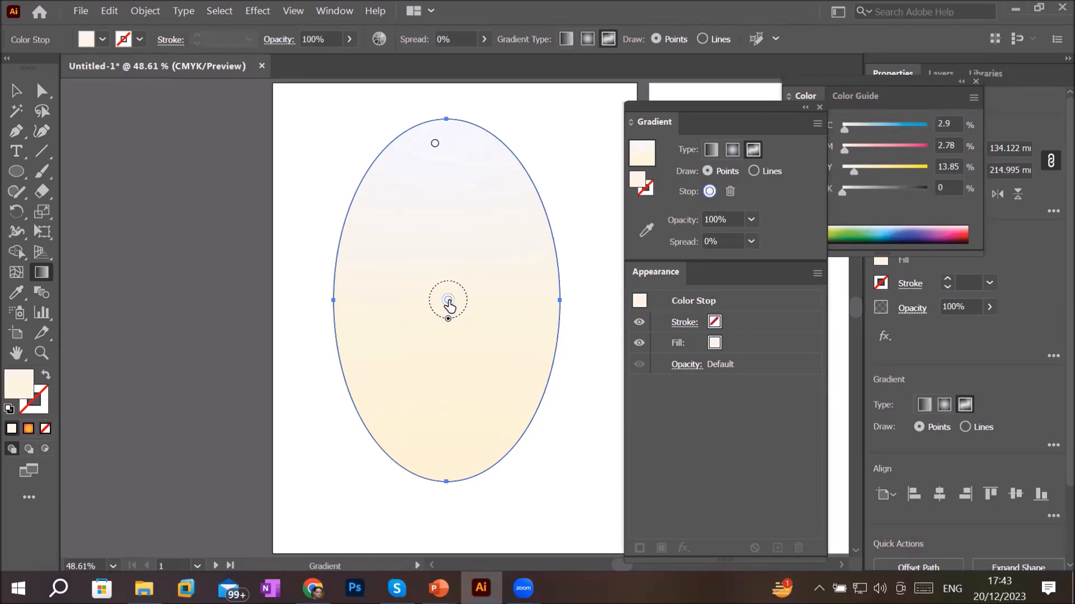
{"action": "double_click", "coordinate": [449, 302]}
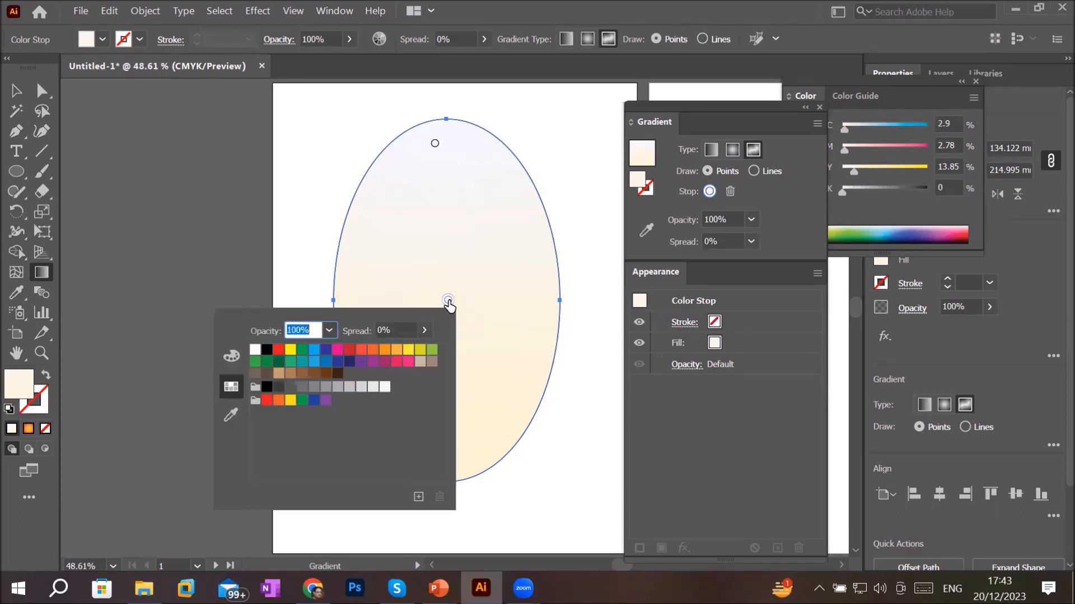
{"action": "left_click", "coordinate": [266, 353]}
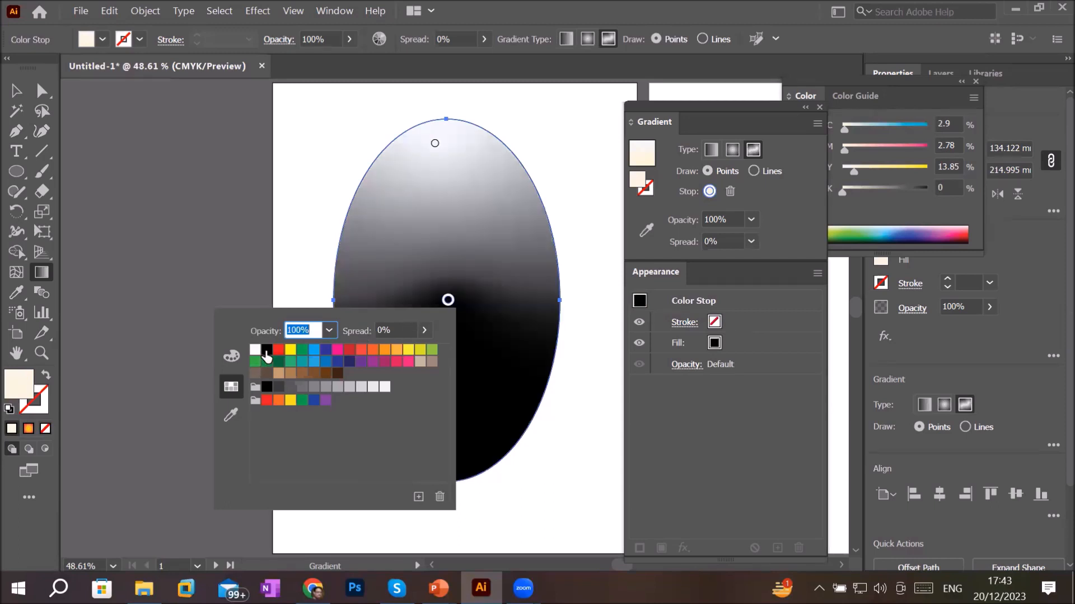
{"action": "left_click", "coordinate": [432, 147]}
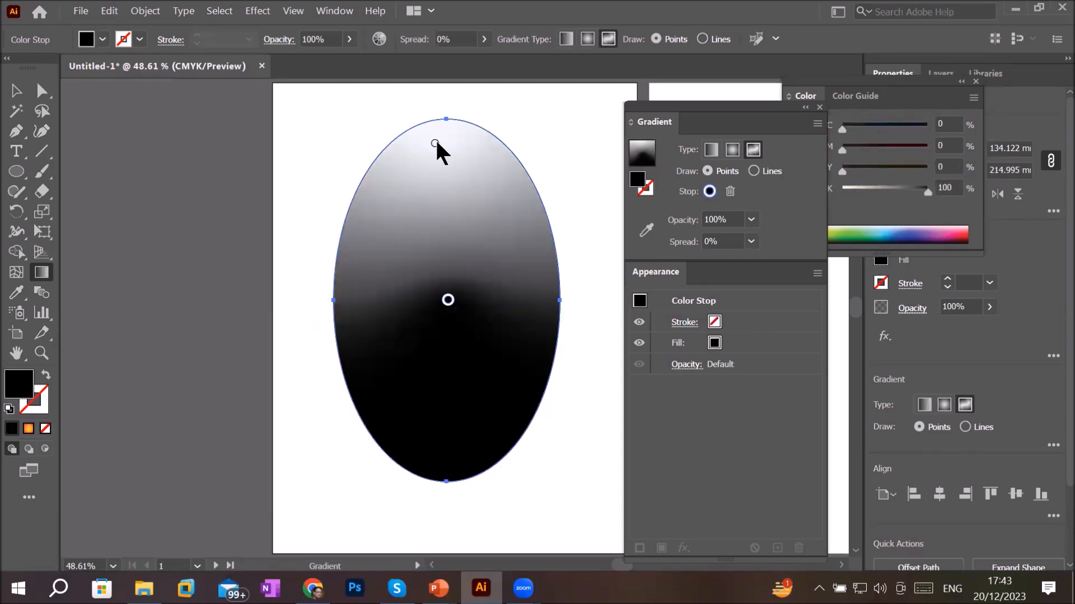
{"action": "mouse_move", "coordinate": [447, 303]}
{"action": "left_click", "coordinate": [452, 435]}
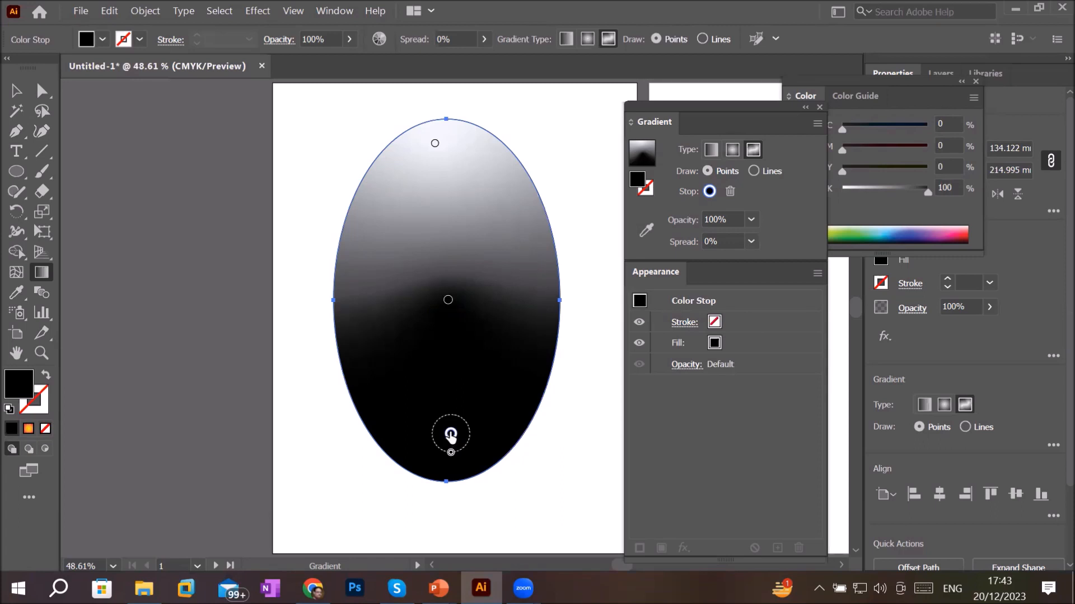
- Set the color stop near the ellipse's lower end to white
{"action": "double_click", "coordinate": [451, 435]}
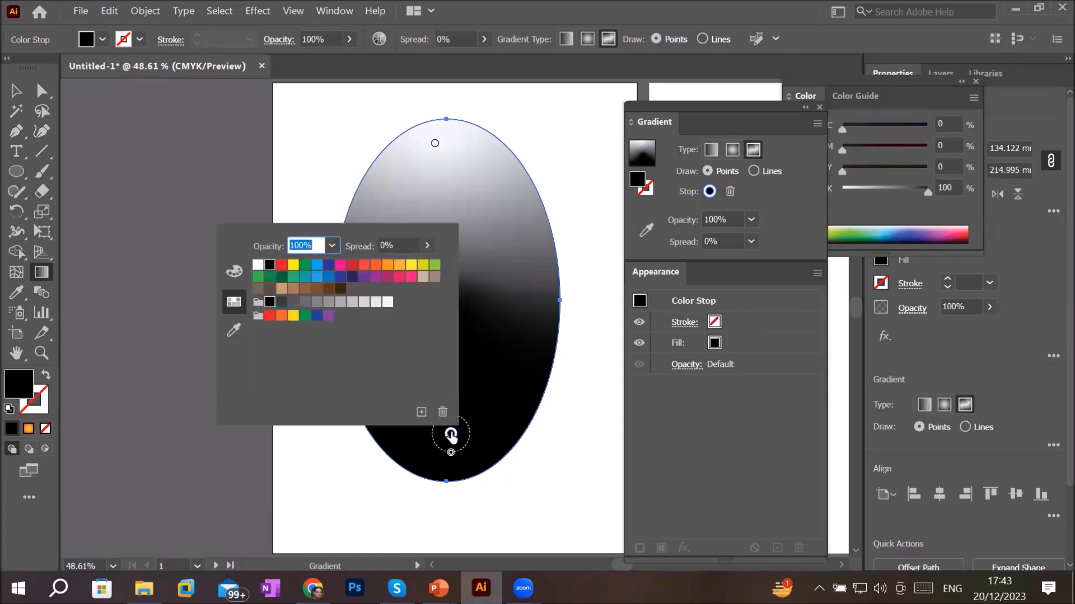
{"action": "left_click", "coordinate": [257, 264]}
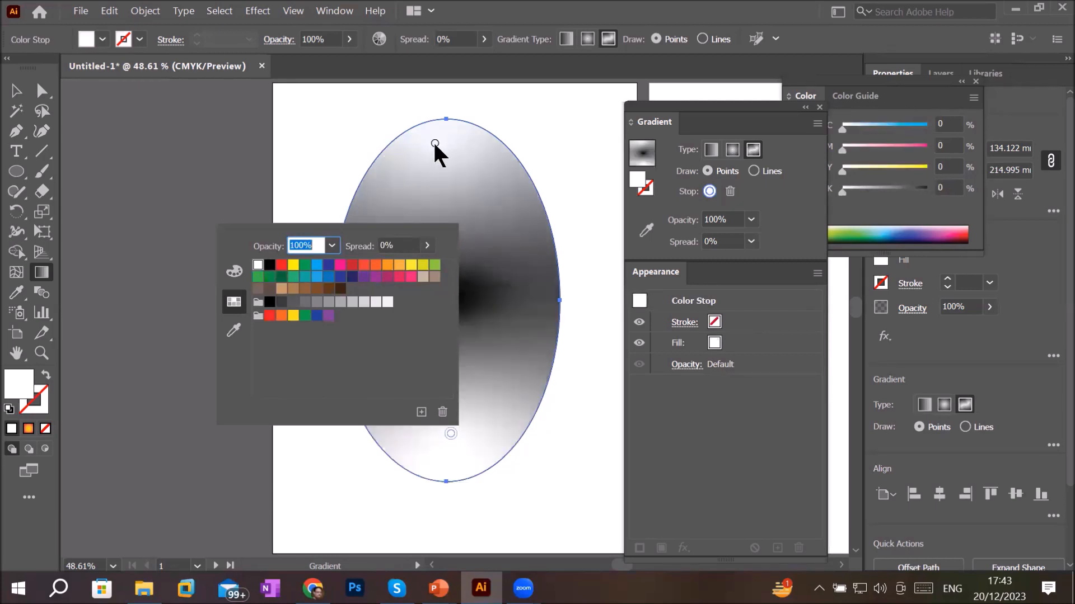
{"action": "key", "text": "Escape"}
- Move the upper color stop slightly down and in line with the ellipse's other stops, and set its color to white
{"action": "left_click_drag", "start_coordinate": [435, 144], "coordinate": [451, 160]}
{"action": "double_click", "coordinate": [450, 161]}
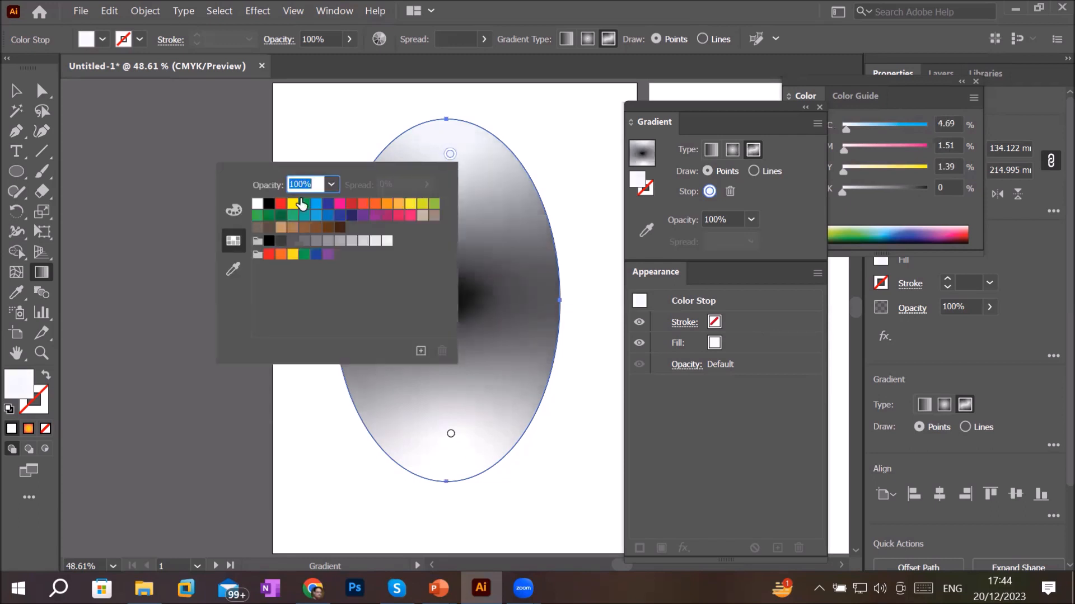
{"action": "left_click", "coordinate": [257, 203]}
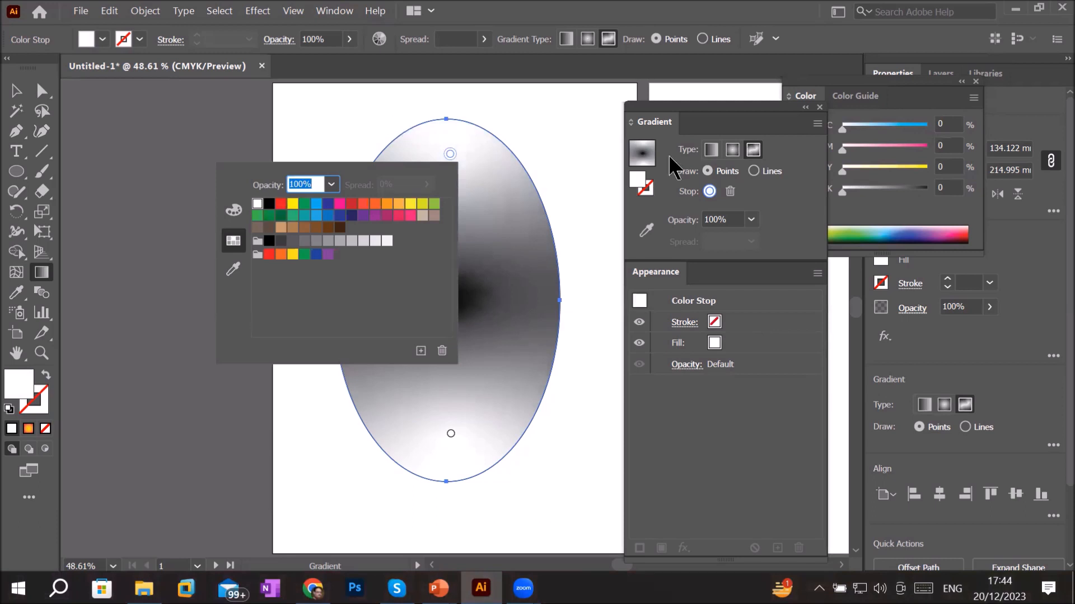
{"action": "left_click", "coordinate": [721, 123]}
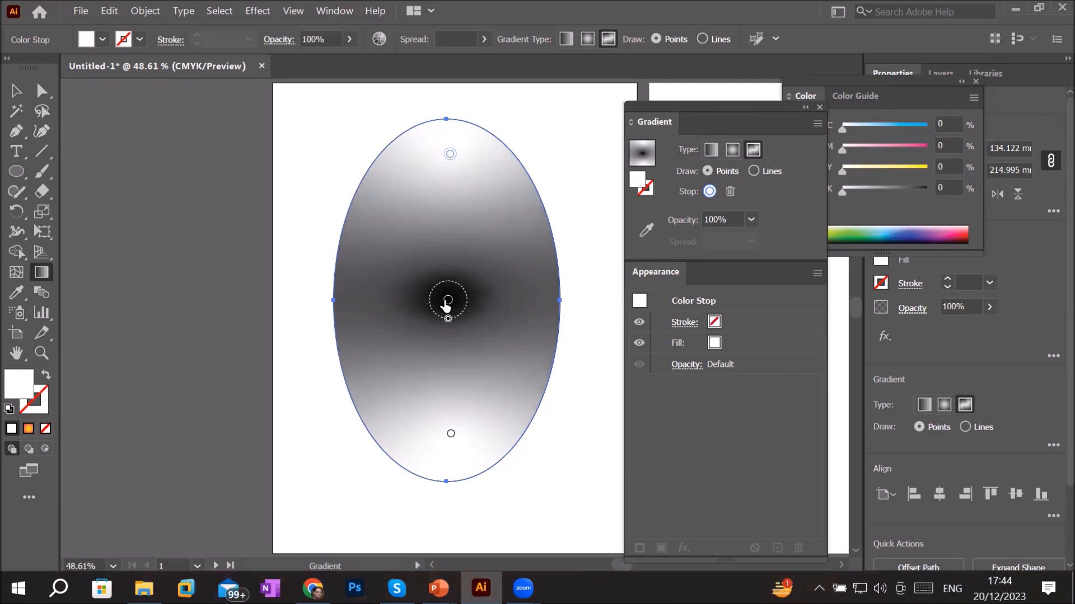
- Set the central color stop to CMYK Magenta and move it slightly above the ellipse's center
{"action": "mouse_move", "coordinate": [447, 304]}
{"action": "left_mouse_down"}
{"action": "mouse_move", "coordinate": [470, 293]}
{"action": "mouse_move", "coordinate": [504, 242]}
{"action": "mouse_move", "coordinate": [514, 240]}
{"action": "mouse_move", "coordinate": [541, 303]}
{"action": "mouse_move", "coordinate": [539, 285]}
{"action": "mouse_move", "coordinate": [377, 291]}
{"action": "mouse_move", "coordinate": [459, 285]}
{"action": "mouse_move", "coordinate": [444, 284]}
{"action": "mouse_move", "coordinate": [454, 364]}
{"action": "mouse_move", "coordinate": [486, 438]}
{"action": "mouse_move", "coordinate": [503, 377]}
{"action": "mouse_move", "coordinate": [485, 283]}
{"action": "mouse_move", "coordinate": [437, 274]}
{"action": "mouse_move", "coordinate": [445, 286]}
{"action": "left_mouse_up"}
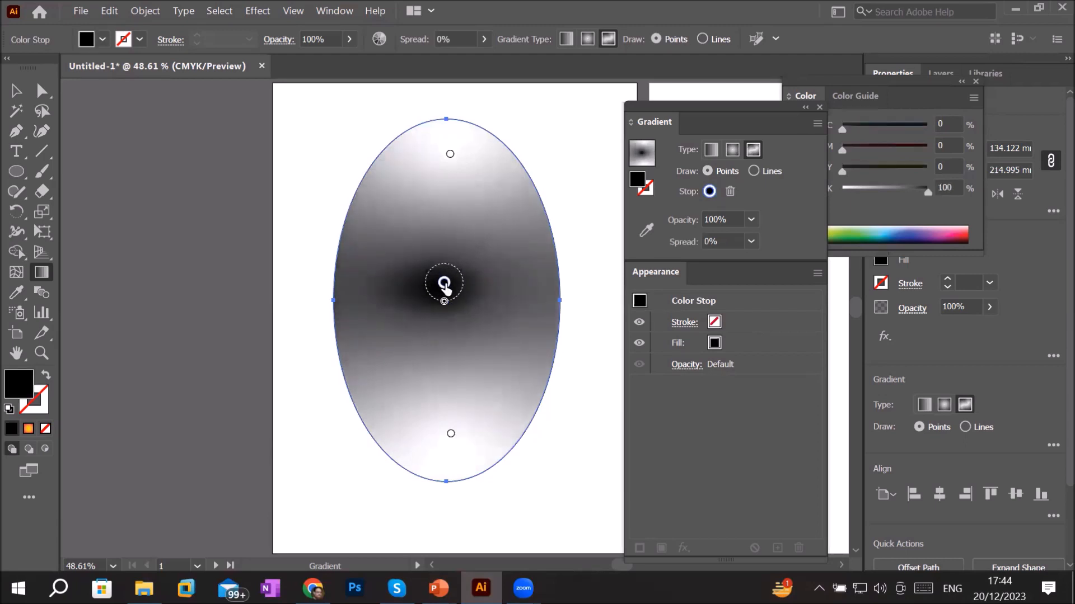
{"action": "double_click", "coordinate": [444, 284]}
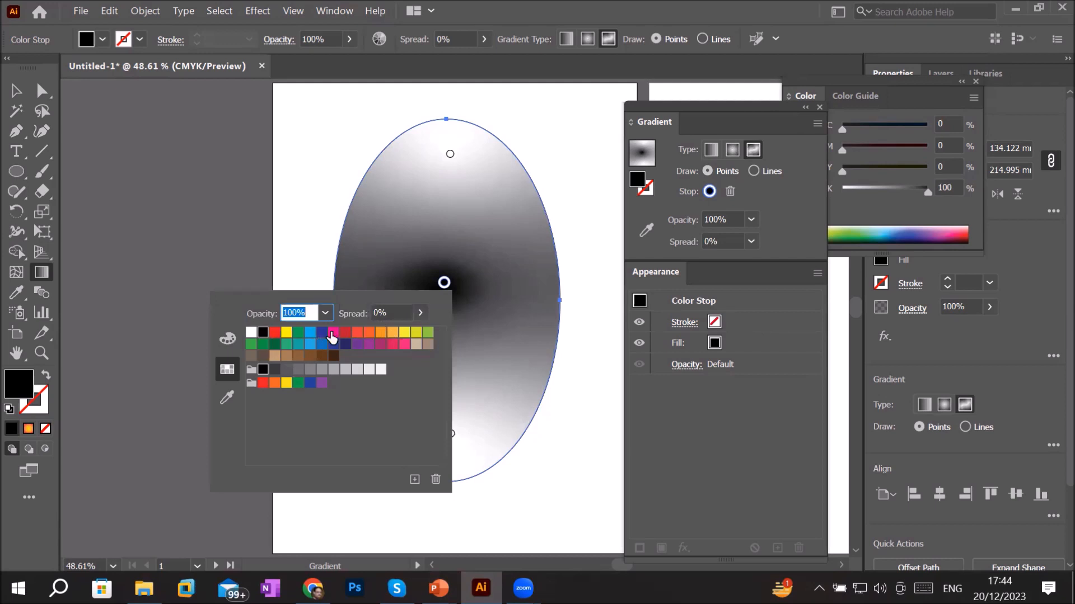
{"action": "left_click", "coordinate": [333, 334]}
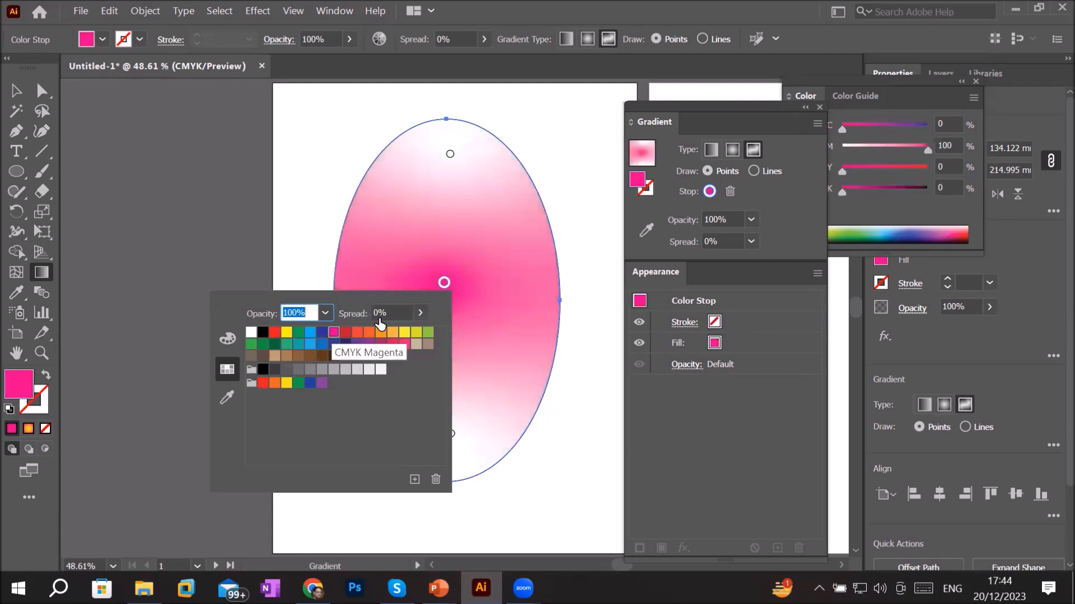
{"action": "left_click", "coordinate": [440, 283]}
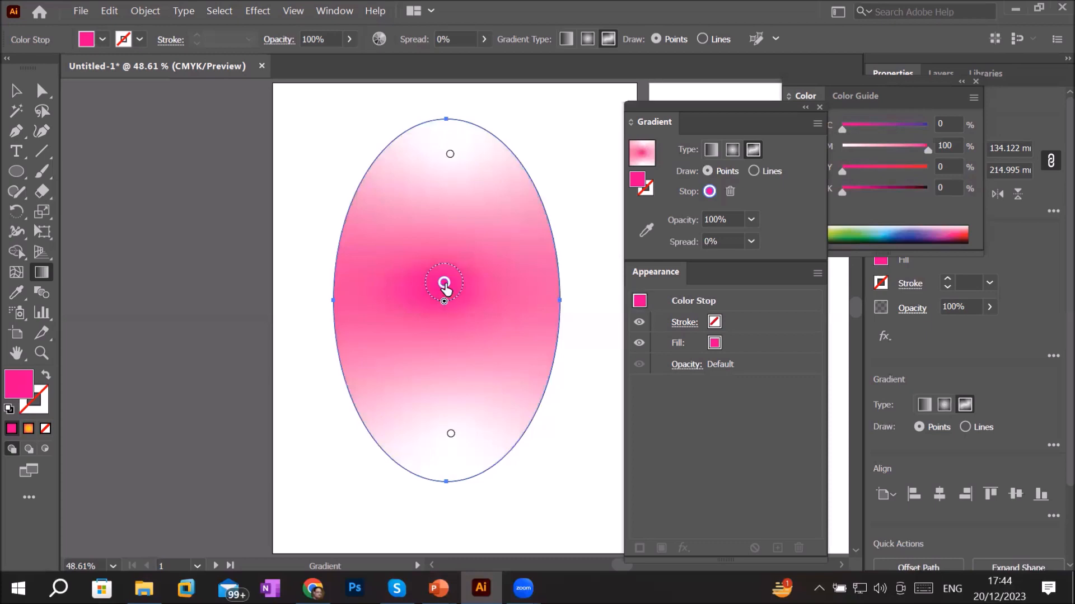
{"action": "mouse_move", "coordinate": [444, 283]}
{"action": "left_mouse_down"}
{"action": "mouse_move", "coordinate": [493, 263]}
{"action": "mouse_move", "coordinate": [448, 269]}
{"action": "left_mouse_up"}
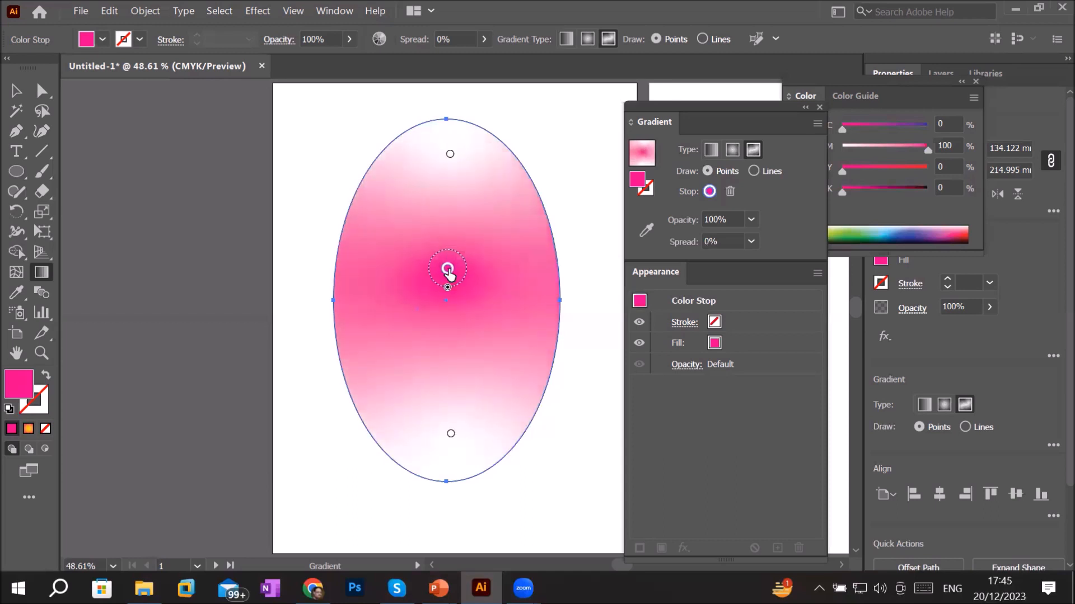
- Try a 100% spread on the magenta color stop, undoing and redoing it repeatedly to compare both looks, and leave it undone
{"action": "left_click_drag", "start_coordinate": [446, 287], "coordinate": [447, 300]}
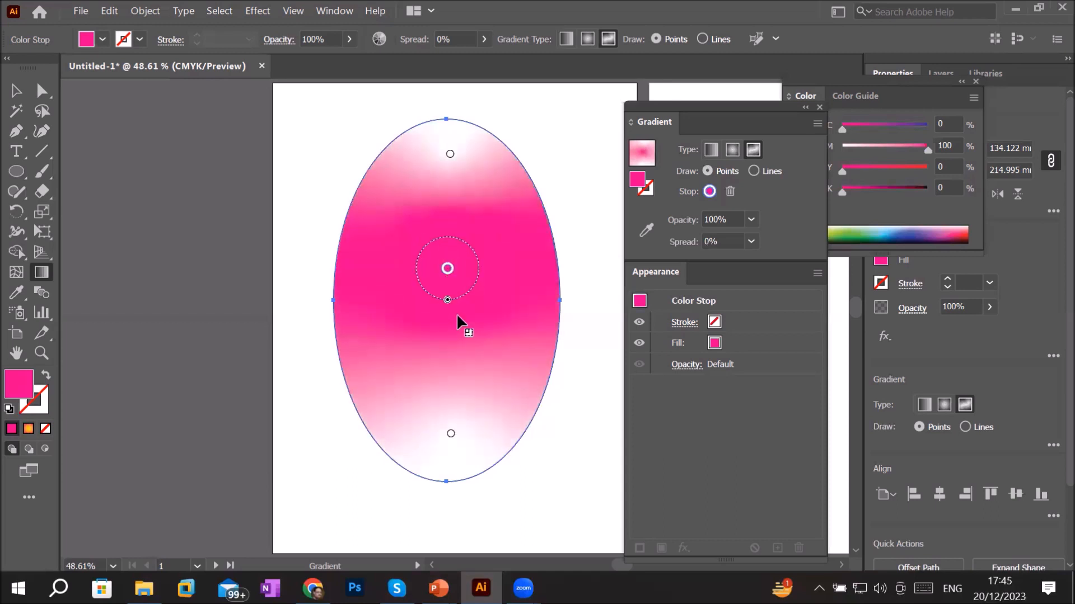
{"action": "key", "text": "ctrl+z"}
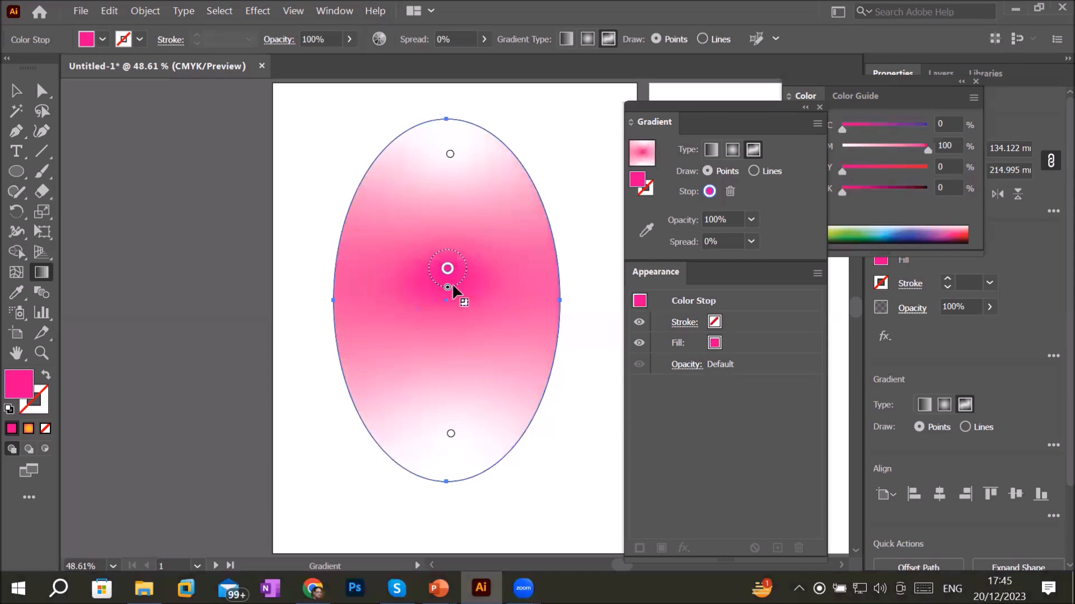
{"action": "key", "text": "ctrl+shift+z"}
{"action": "key", "text": "ctrl+z"}
{"action": "key", "text": "ctrl+shift+z"}
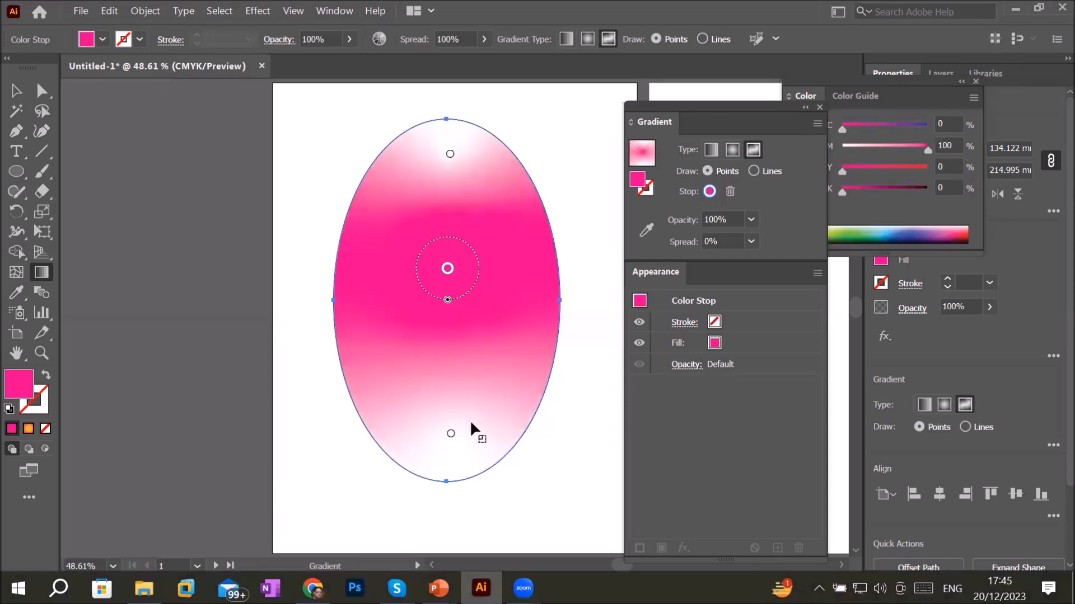
{"action": "key", "text": "ctrl+z"}
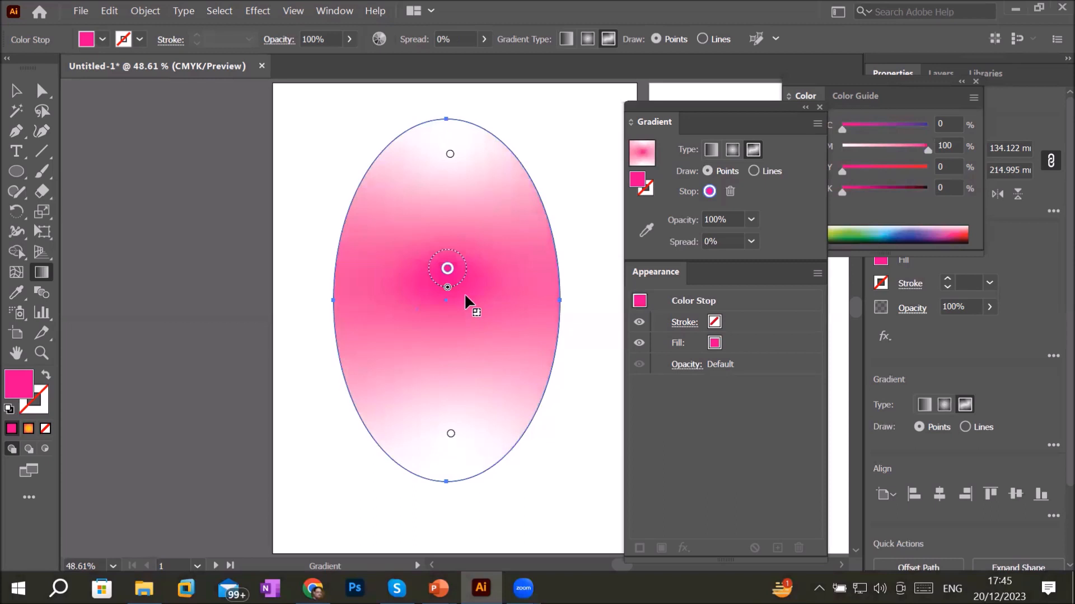
{"action": "key", "text": "ctrl+shift+z"}
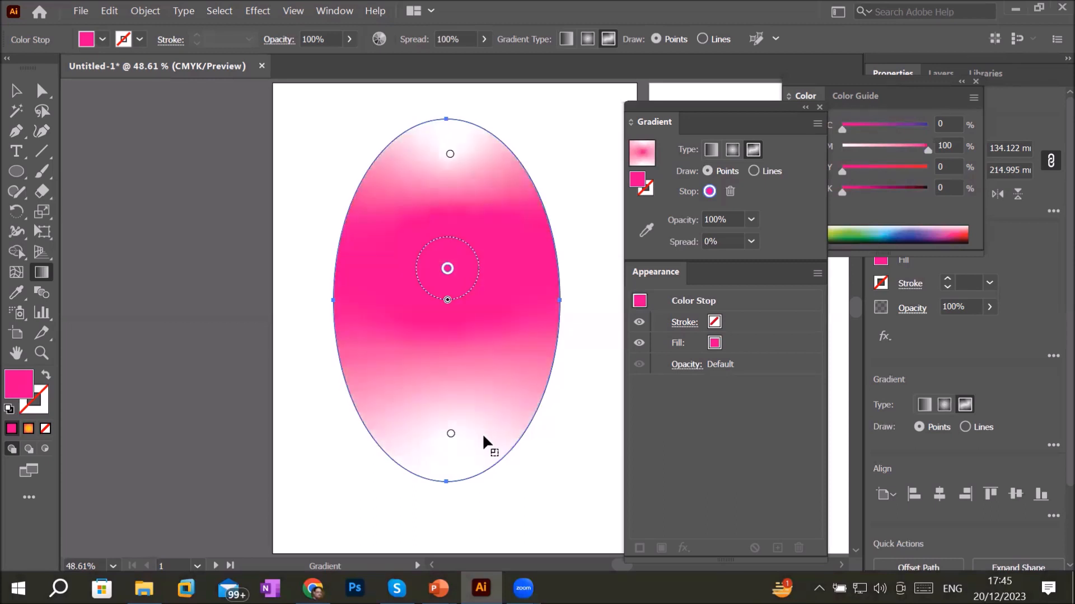
{"action": "key", "text": "ctrl+z"}
{"action": "key", "text": "ctrl+shift+z"}
{"action": "key", "text": "ctrl+z"}
{"action": "key", "text": "ctrl+shift+z"}
{"action": "key", "text": "ctrl+z"}
{"action": "key", "text": "ctrl+shift+z"}
{"action": "key", "text": "ctrl+z"}
{"action": "key", "text": "ctrl+shift+z"}
{"action": "key", "text": "ctrl+z"}
{"action": "key", "text": "ctrl+shift+z"}
{"action": "key", "text": "ctrl+z"}
{"action": "key", "text": "ctrl+shift+z"}
{"action": "key", "text": "ctrl+z"}
{"action": "key", "text": "ctrl+shift+z"}
{"action": "key", "text": "ctrl+z"}
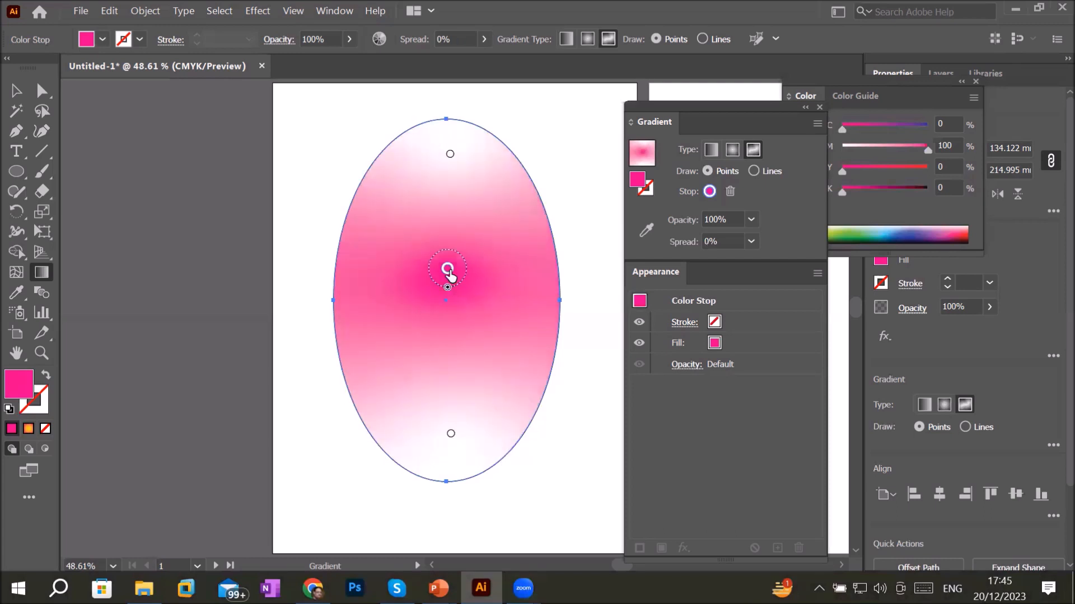
- Move the magenta color stop toward the ellipse's upper right and back close to its center, and try a wider spread
{"action": "left_click_drag", "start_coordinate": [448, 270], "coordinate": [486, 179]}
{"action": "left_click_drag", "start_coordinate": [479, 229], "coordinate": [448, 295]}
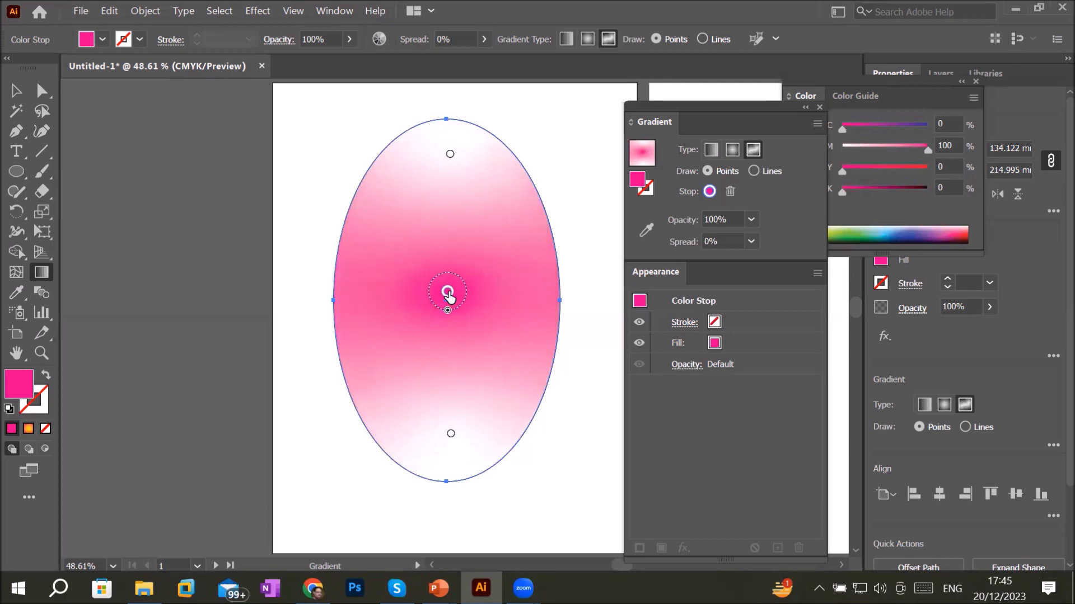
{"action": "left_click_drag", "start_coordinate": [446, 306], "coordinate": [454, 334]}
{"action": "mouse_move", "coordinate": [448, 296]}
- Delete the white color stop near the ellipse's upper end
{"action": "left_click", "coordinate": [450, 154]}
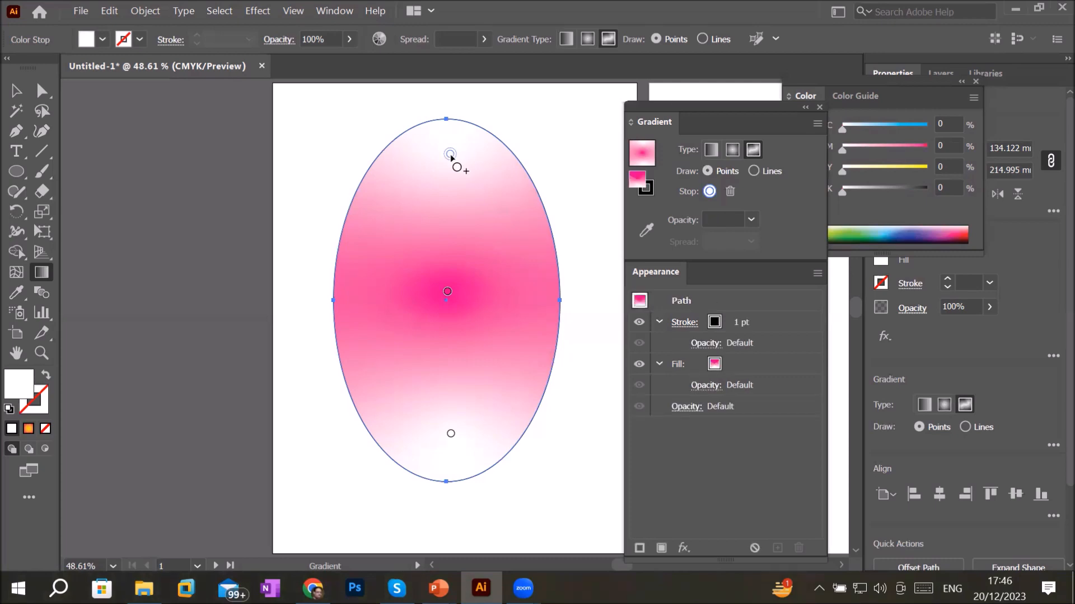
{"action": "left_click", "coordinate": [450, 155]}
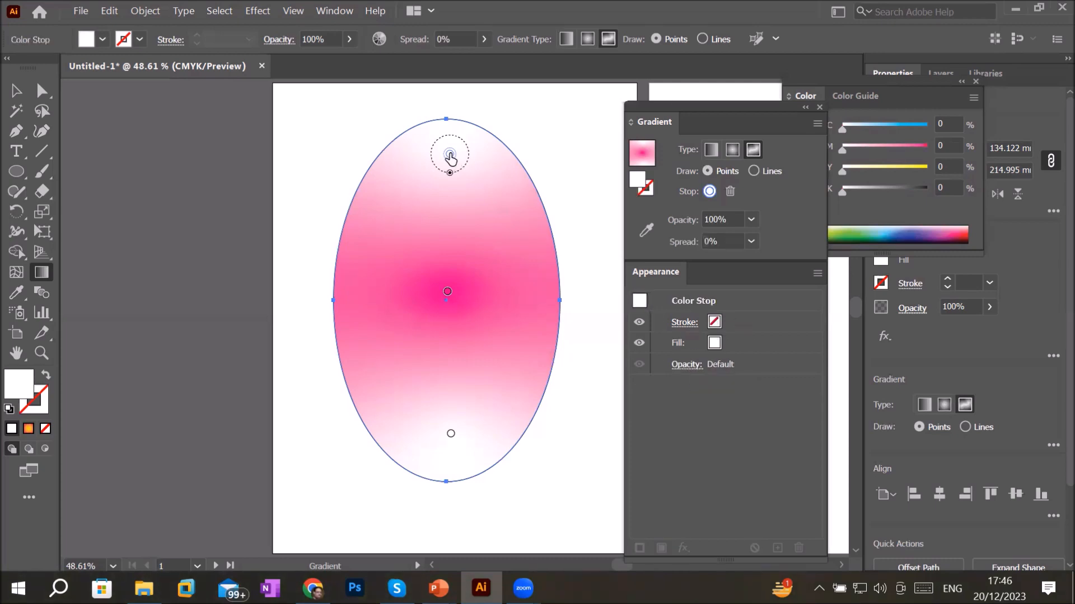
{"action": "left_click", "coordinate": [450, 159]}
{"action": "left_click", "coordinate": [729, 191]}
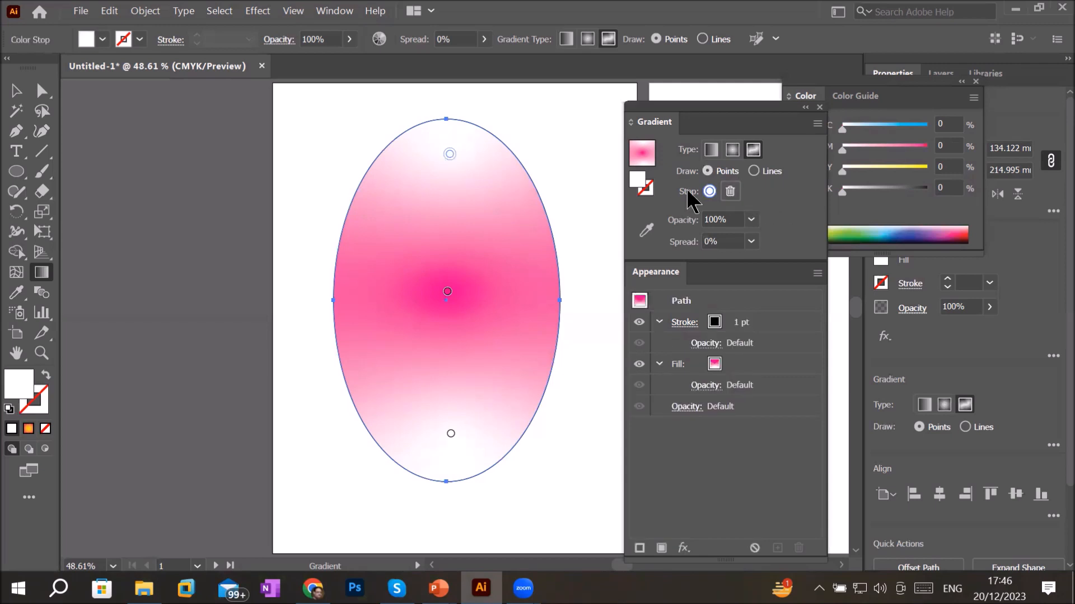
{"action": "left_click", "coordinate": [450, 156]}
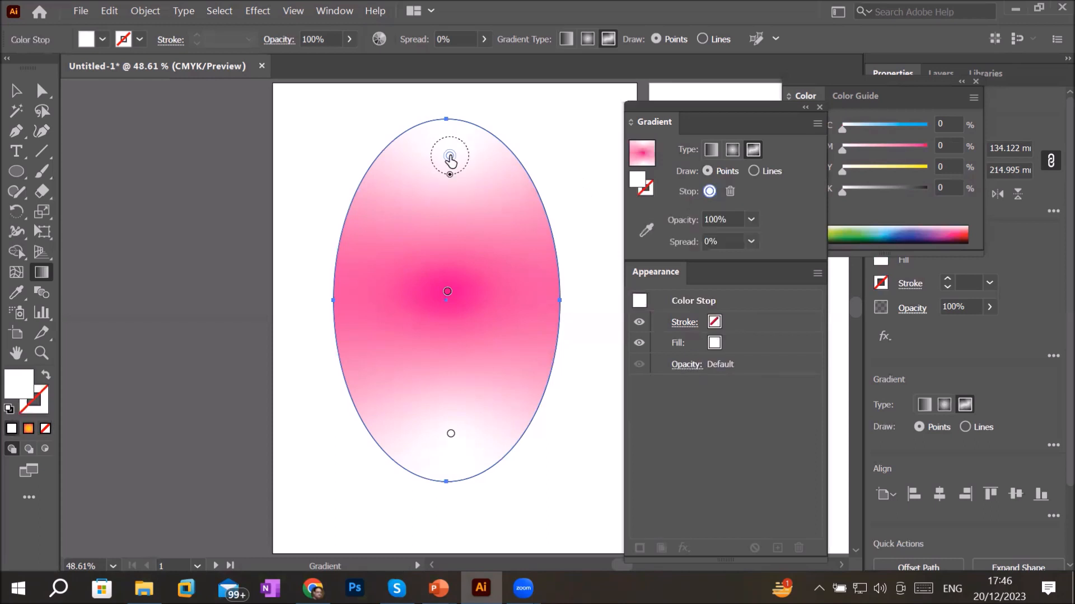
{"action": "left_click", "coordinate": [730, 191]}
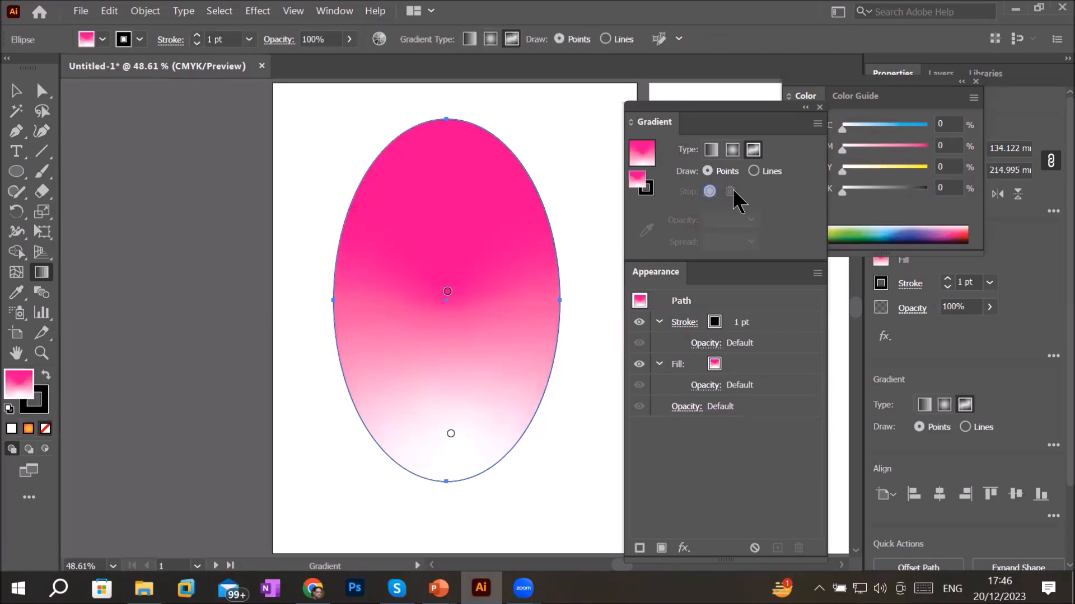
- Move the magenta color stop from the ellipse's center up to its upper end
{"action": "mouse_move", "coordinate": [451, 434]}
{"action": "left_click", "coordinate": [451, 435]}
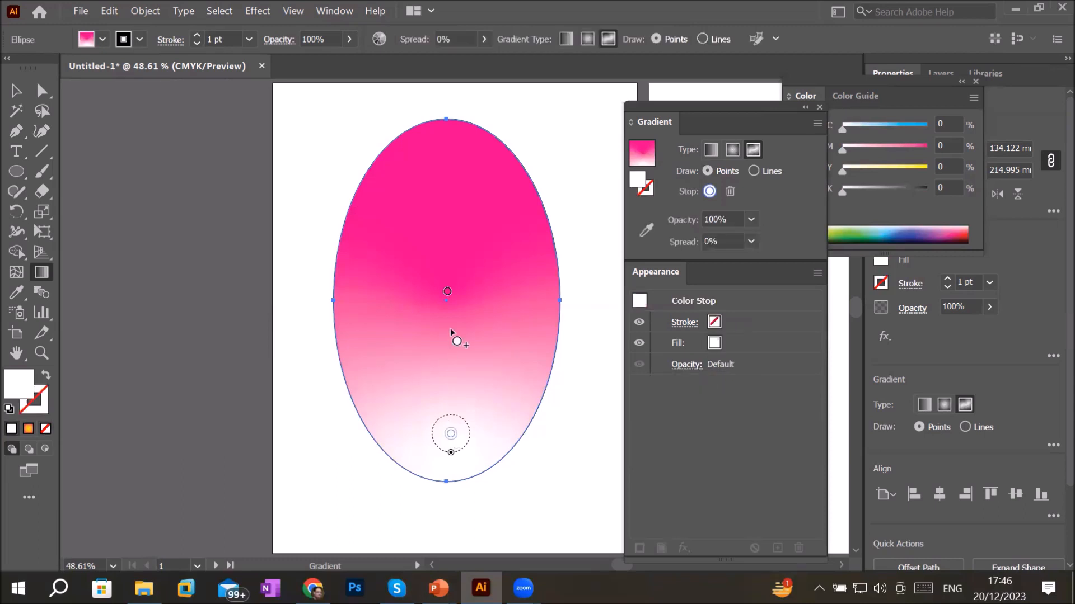
{"action": "left_click", "coordinate": [447, 292]}
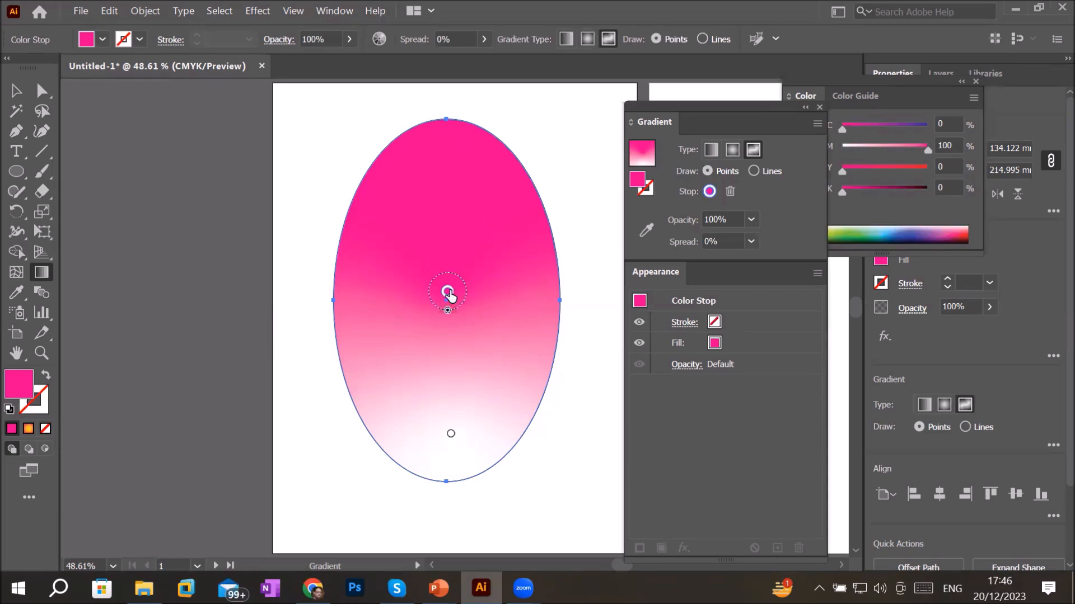
{"action": "left_click_drag", "start_coordinate": [448, 291], "coordinate": [450, 145]}
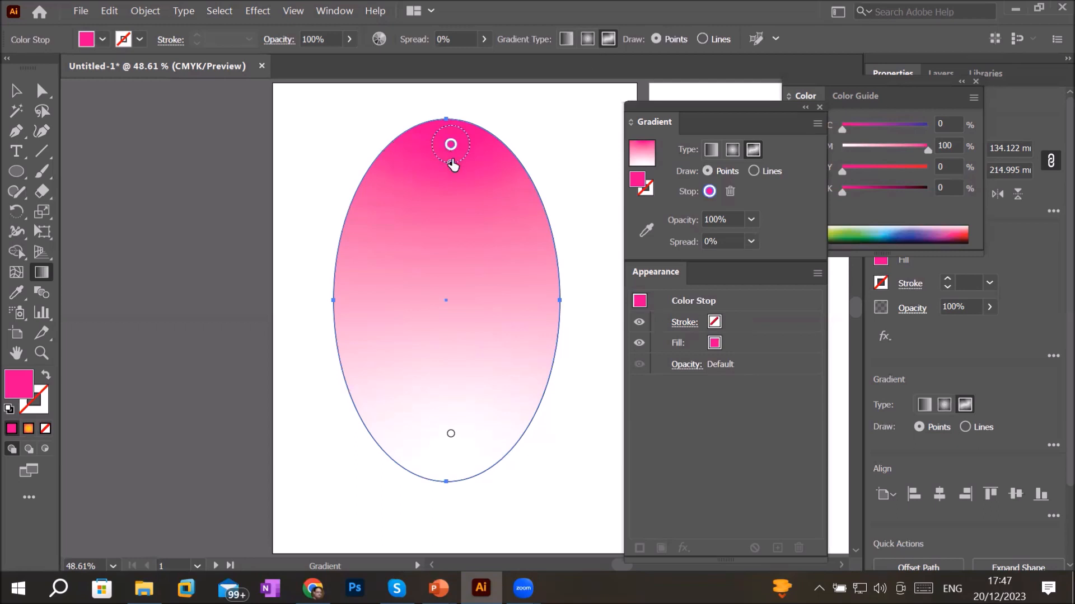
- Try a 100% spread on the magenta color stop at the ellipse's upper end and undo it
{"action": "left_click_drag", "start_coordinate": [451, 162], "coordinate": [455, 281]}
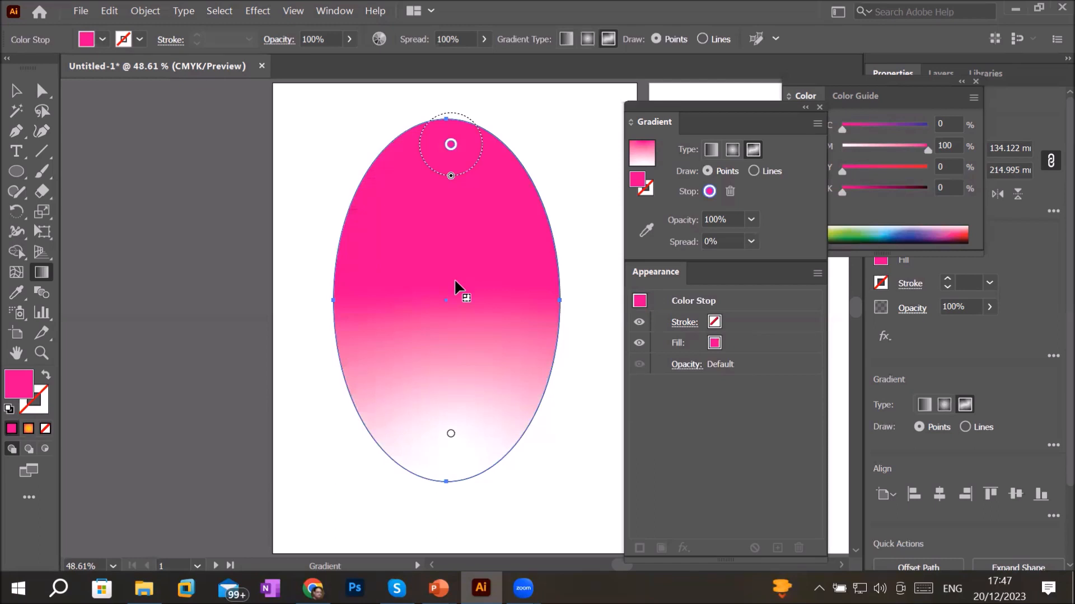
{"action": "left_click_drag", "start_coordinate": [451, 176], "coordinate": [463, 257]}
{"action": "key", "text": "ctrl+z"}
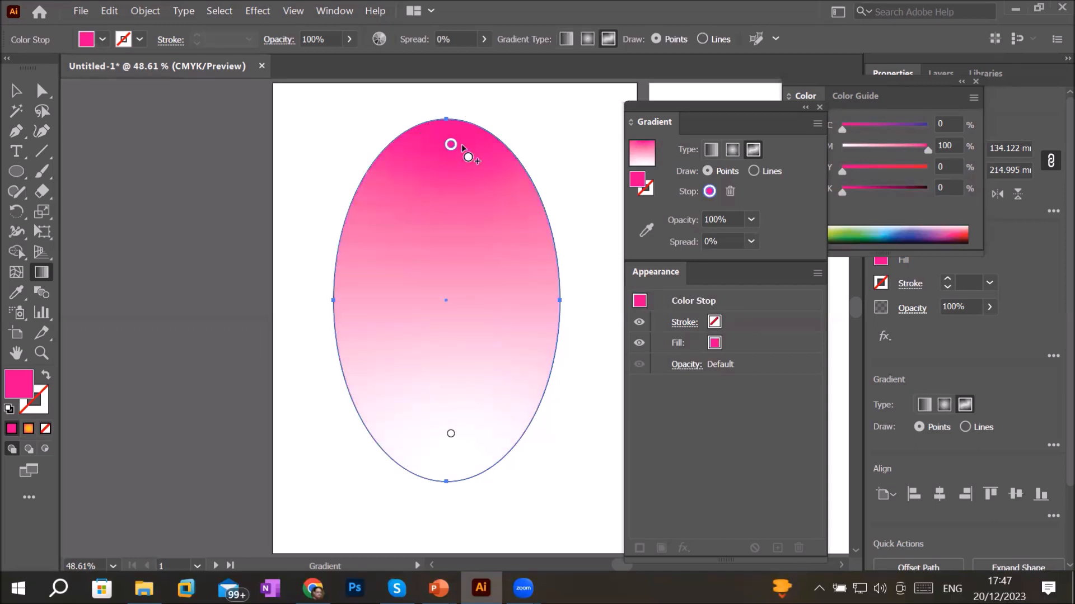
- Move the magenta color stop to the ellipse's left edge and add color stops near its right edge and upper end
{"action": "left_click_drag", "start_coordinate": [452, 152], "coordinate": [359, 288]}
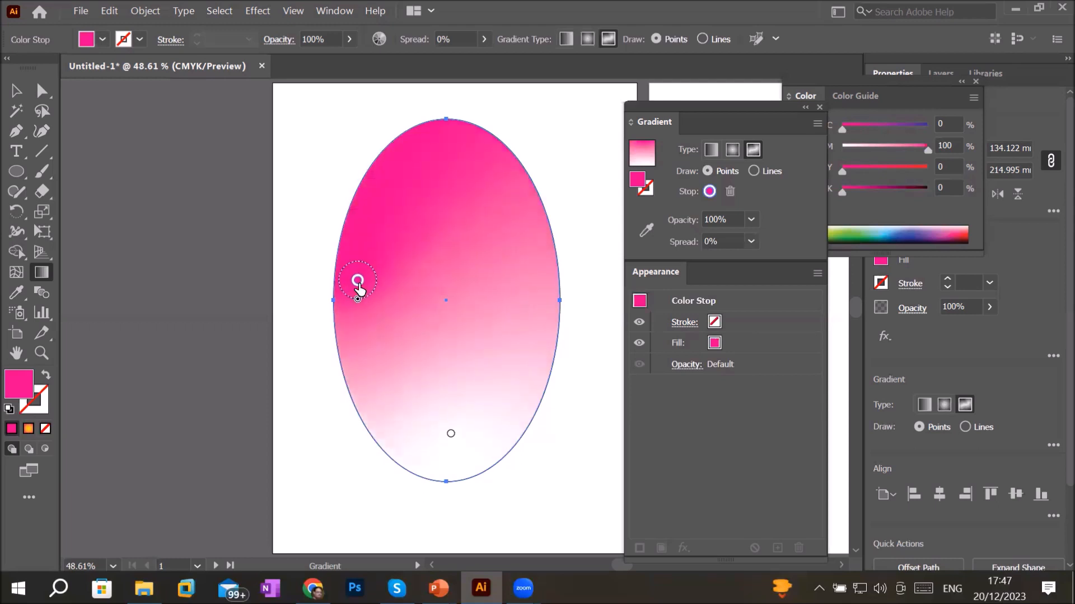
{"action": "left_click", "coordinate": [520, 274]}
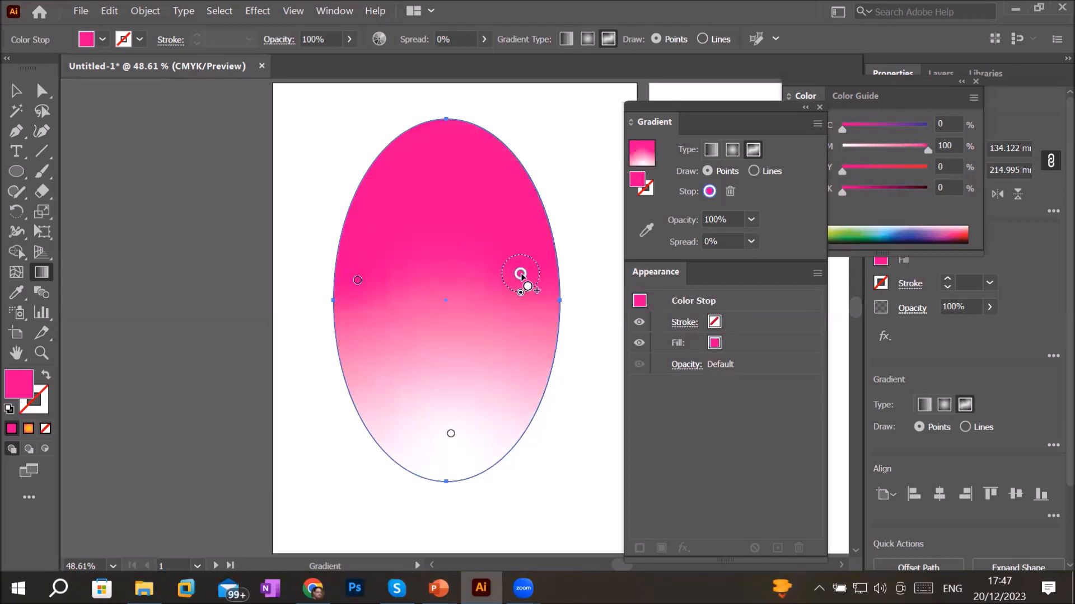
{"action": "left_click", "coordinate": [447, 151]}
- Set the color stop near the ellipse's right edge to white
{"action": "left_click", "coordinate": [520, 274]}
{"action": "left_click", "coordinate": [521, 275]}
{"action": "double_click", "coordinate": [521, 275]}
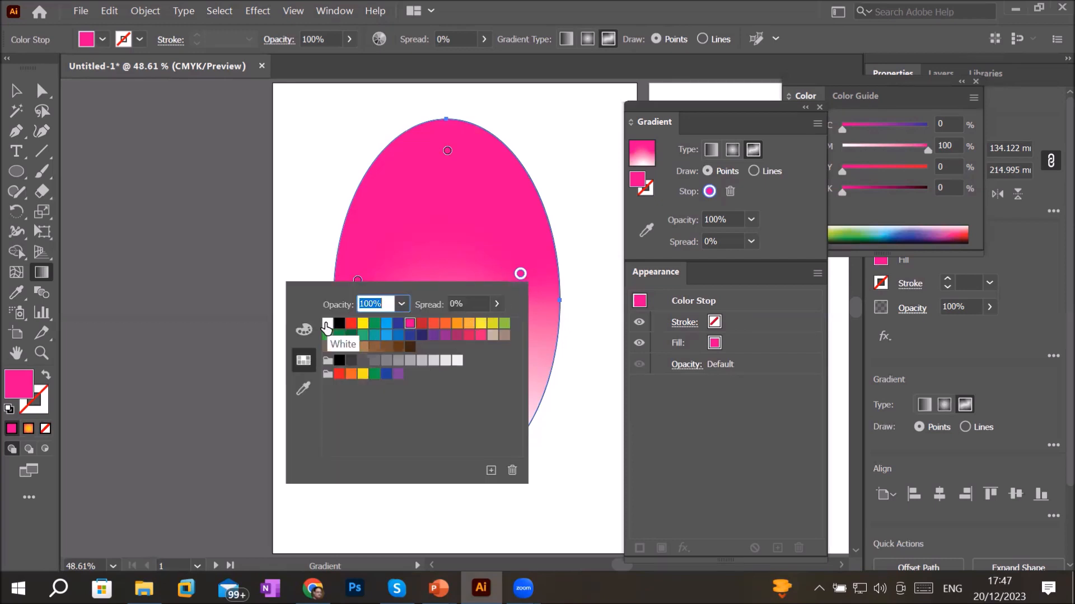
{"action": "left_click", "coordinate": [327, 324]}
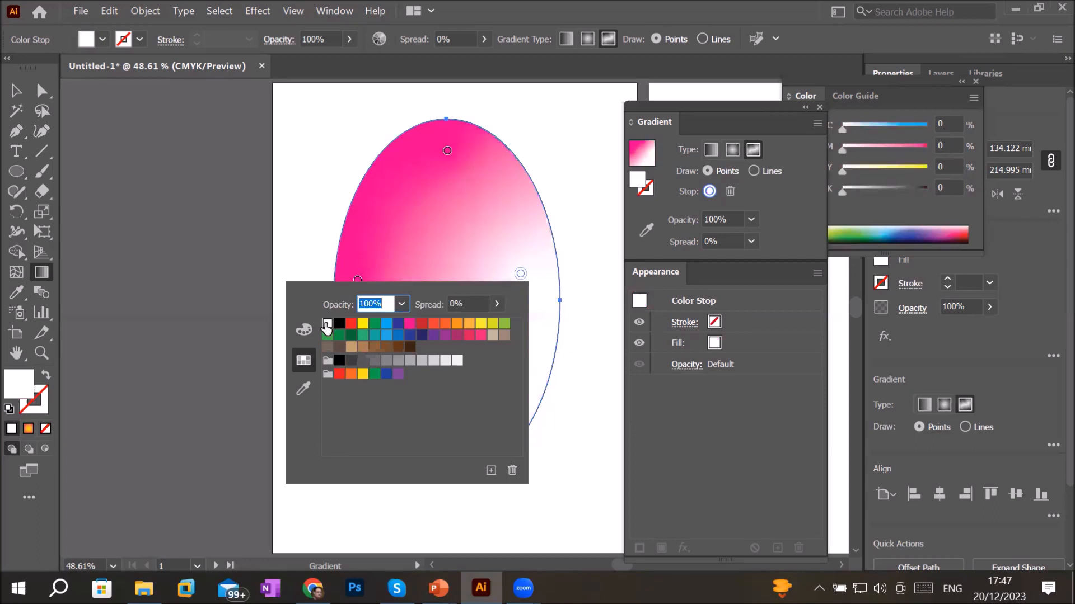
{"action": "key", "text": "Escape"}
- Set the color stop at the ellipse's upper end to the yellow swatch C=5 M=0 Y=90 K=0
{"action": "left_click", "coordinate": [447, 152]}
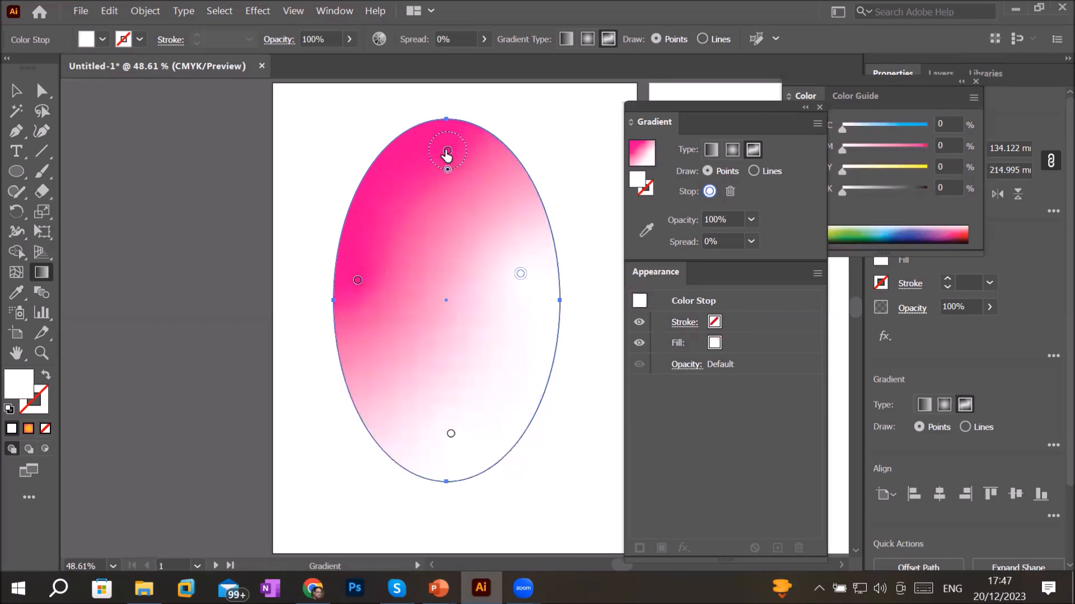
{"action": "double_click", "coordinate": [448, 152]}
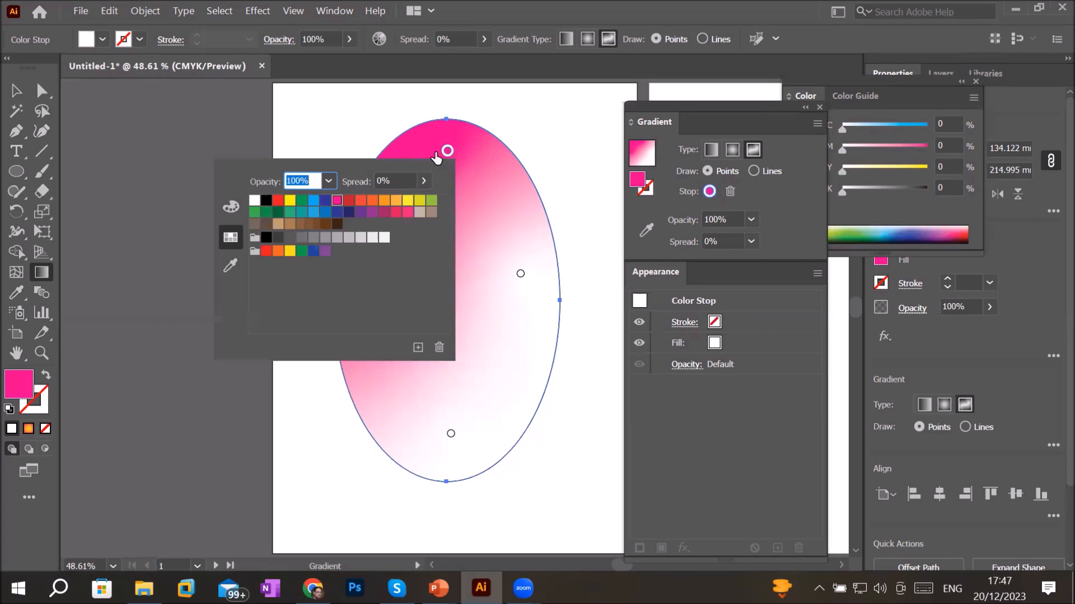
{"action": "left_click", "coordinate": [407, 202]}
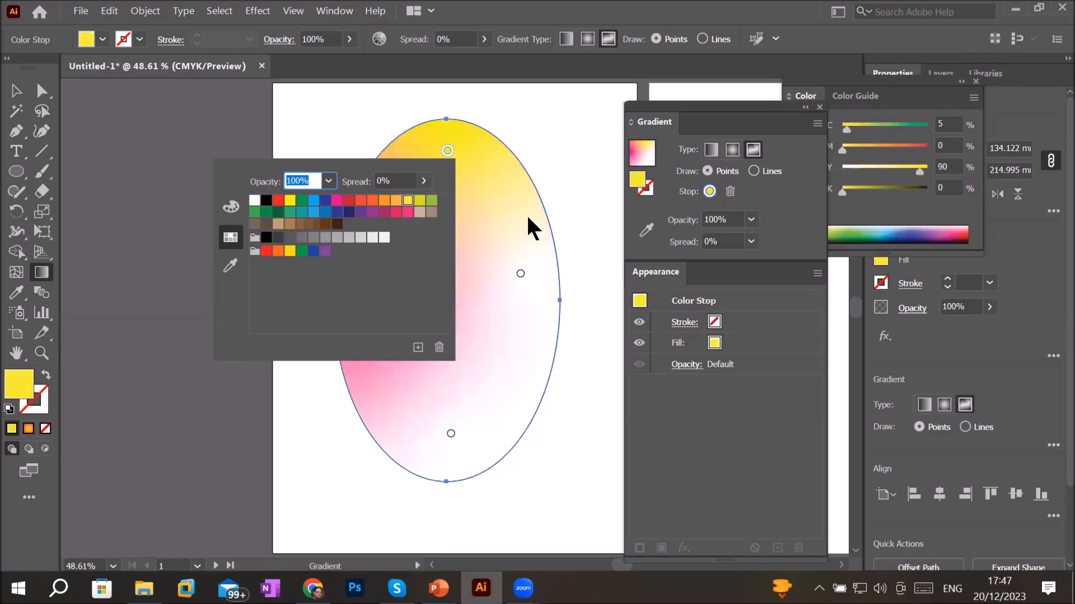
{"action": "key", "text": "Escape"}
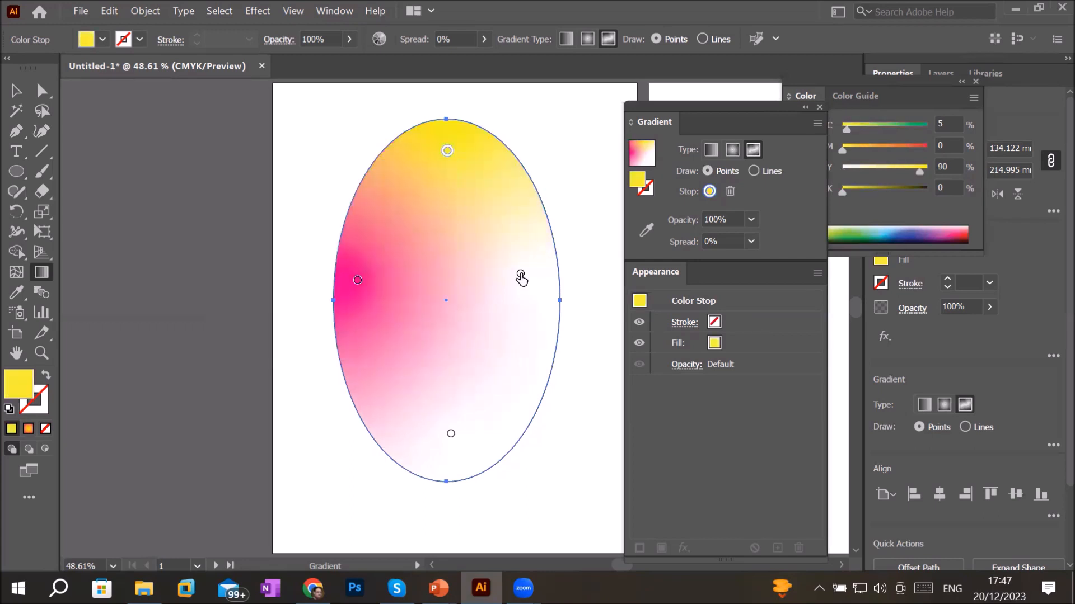
- Set the color stop near the ellipse's right edge to black and try adjusting the spread of the yellow stop at its upper end
{"action": "double_click", "coordinate": [520, 274]}
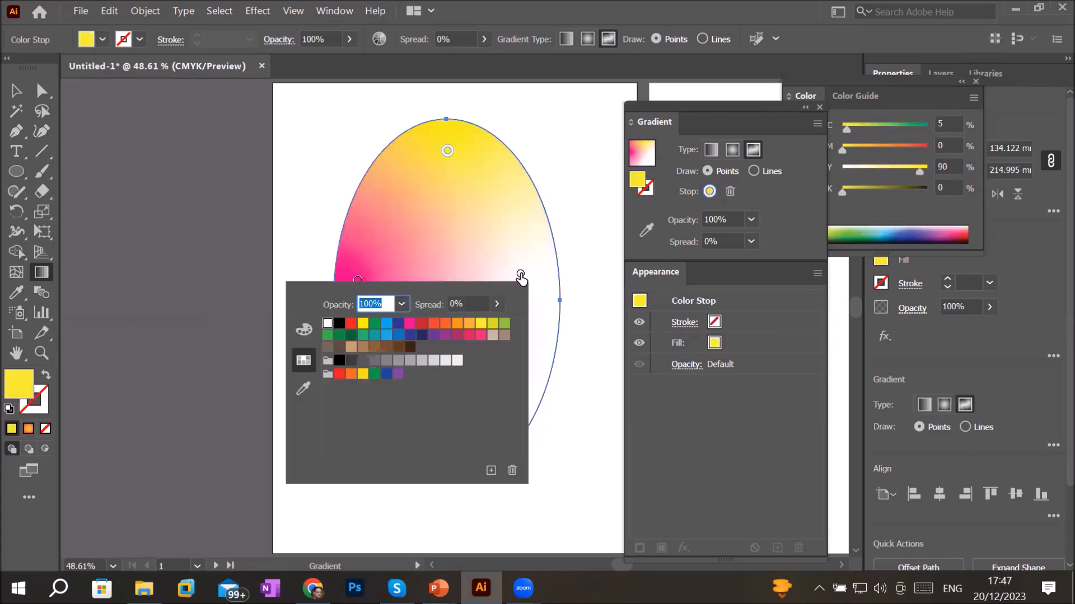
{"action": "left_click", "coordinate": [339, 323]}
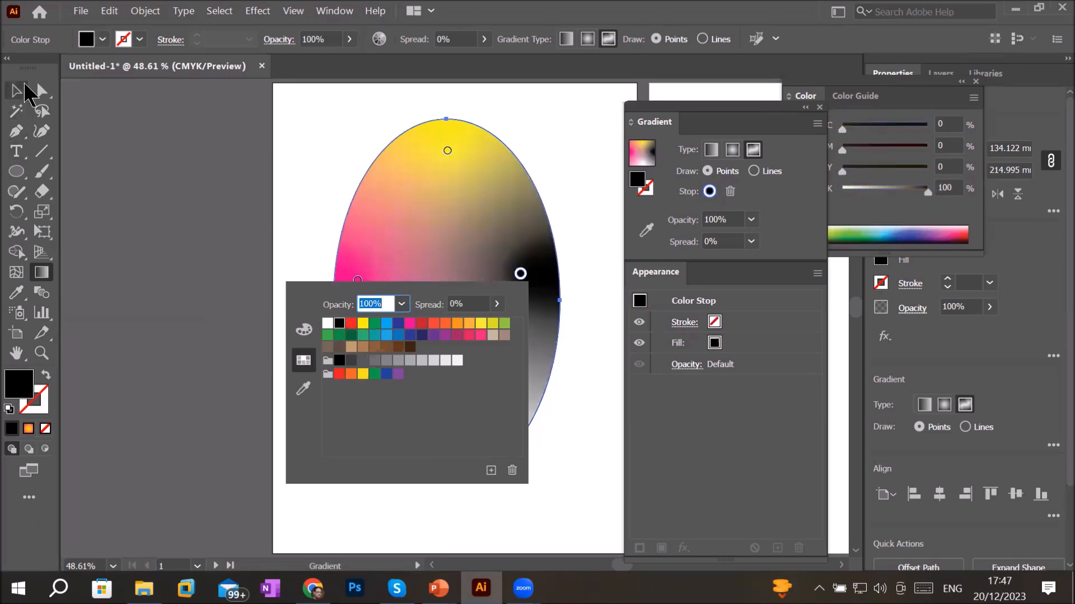
{"action": "key", "text": "Escape"}
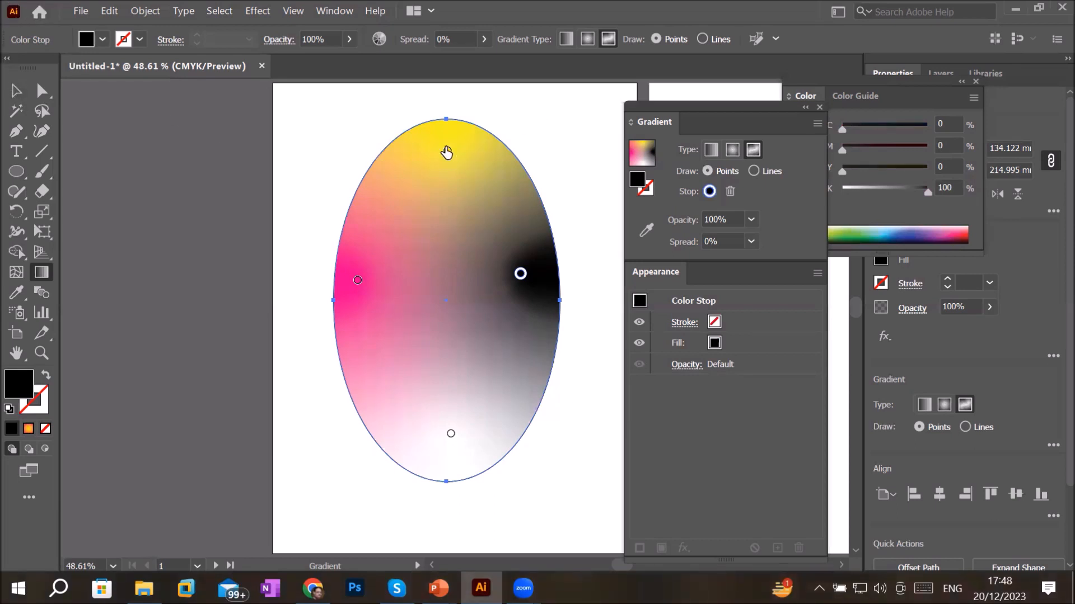
{"action": "left_click", "coordinate": [447, 153]}
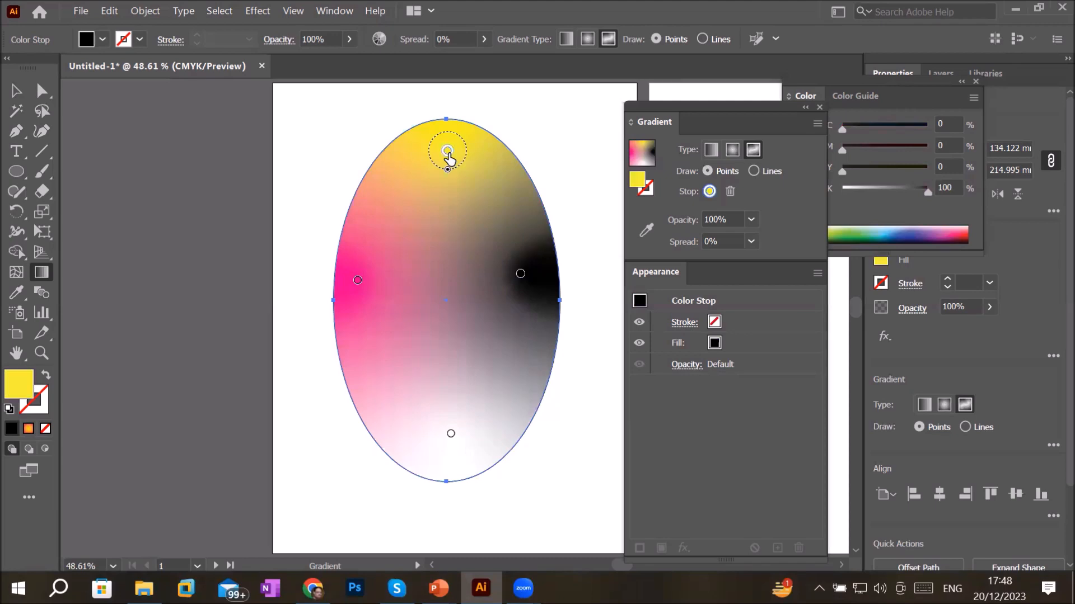
{"action": "mouse_move", "coordinate": [447, 169]}
{"action": "left_mouse_down"}
{"action": "mouse_move", "coordinate": [455, 245]}
{"action": "mouse_move", "coordinate": [454, 147]}
{"action": "mouse_move", "coordinate": [455, 277]}
{"action": "mouse_move", "coordinate": [447, 176]}
{"action": "left_mouse_up"}
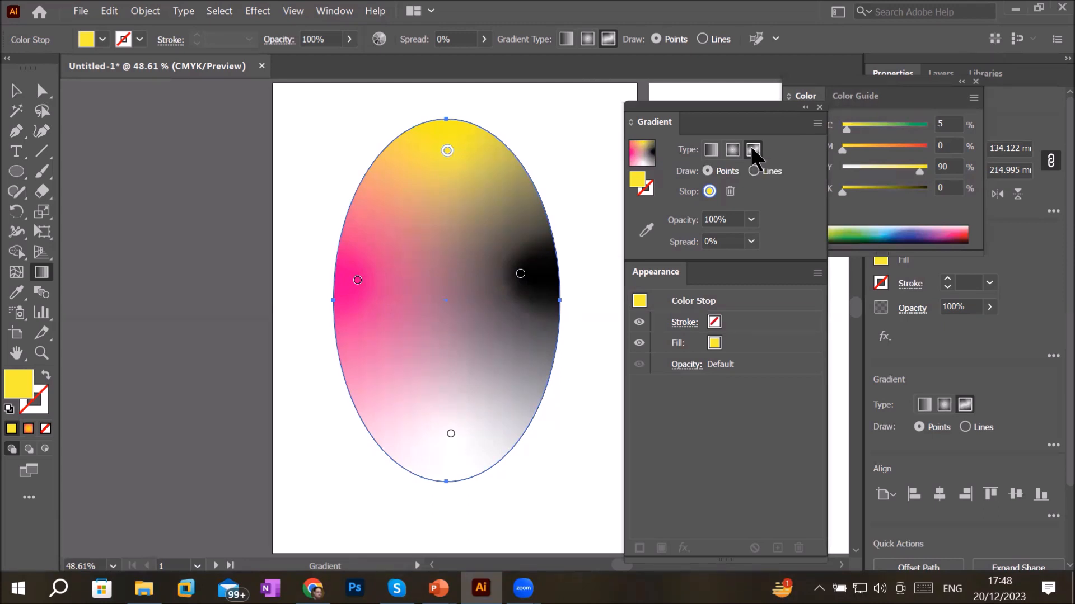
- Add a freeform color stop in the middle of the ellipse and set it to green, C=100 M=0 Y=100 K=0
{"action": "left_click", "coordinate": [450, 278]}
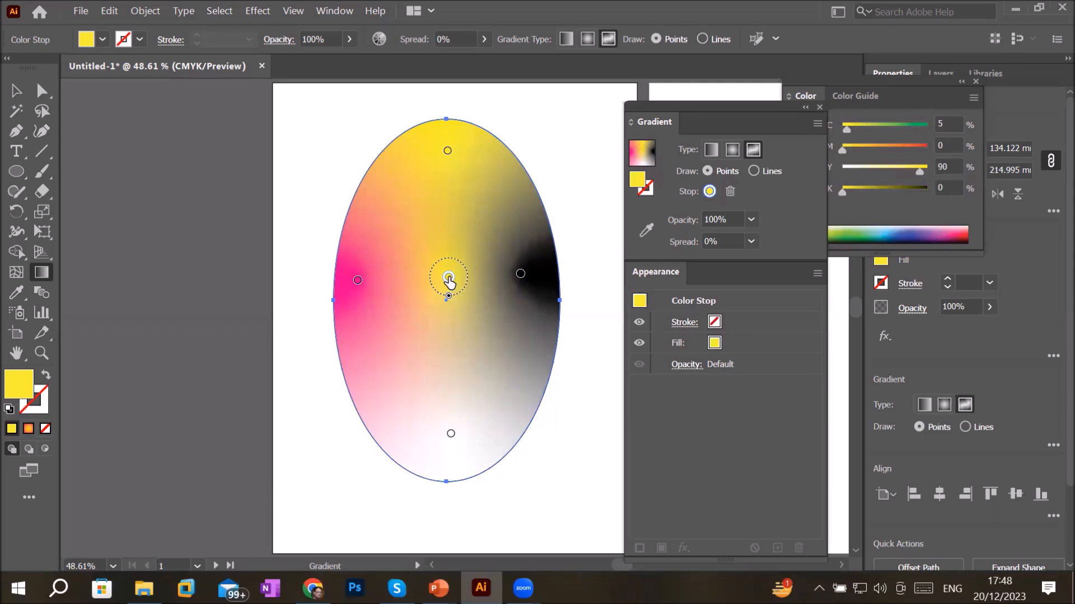
{"action": "double_click", "coordinate": [449, 278]}
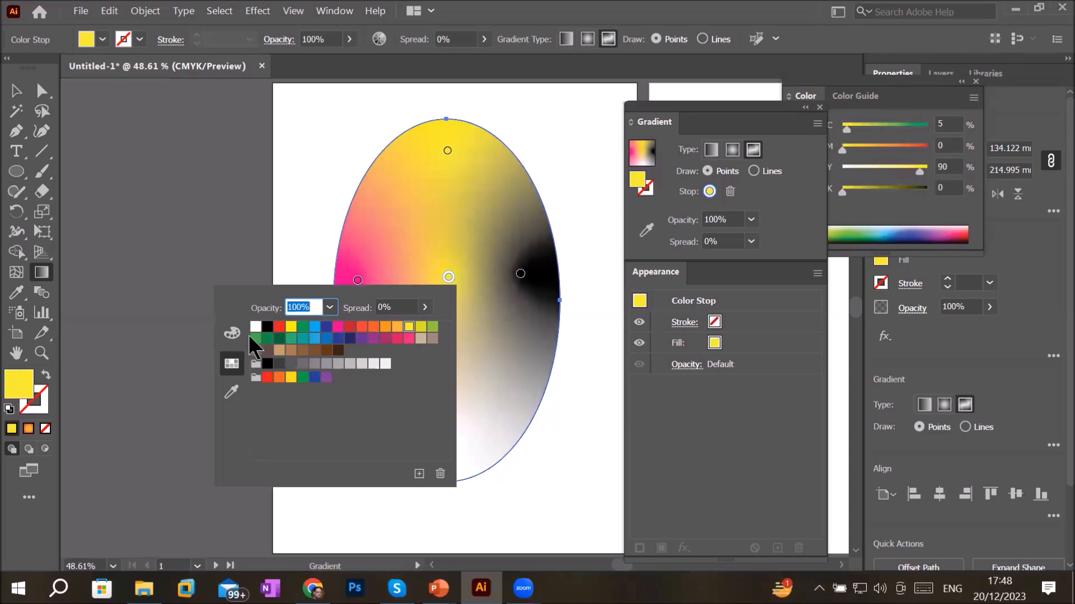
{"action": "left_click", "coordinate": [304, 328]}
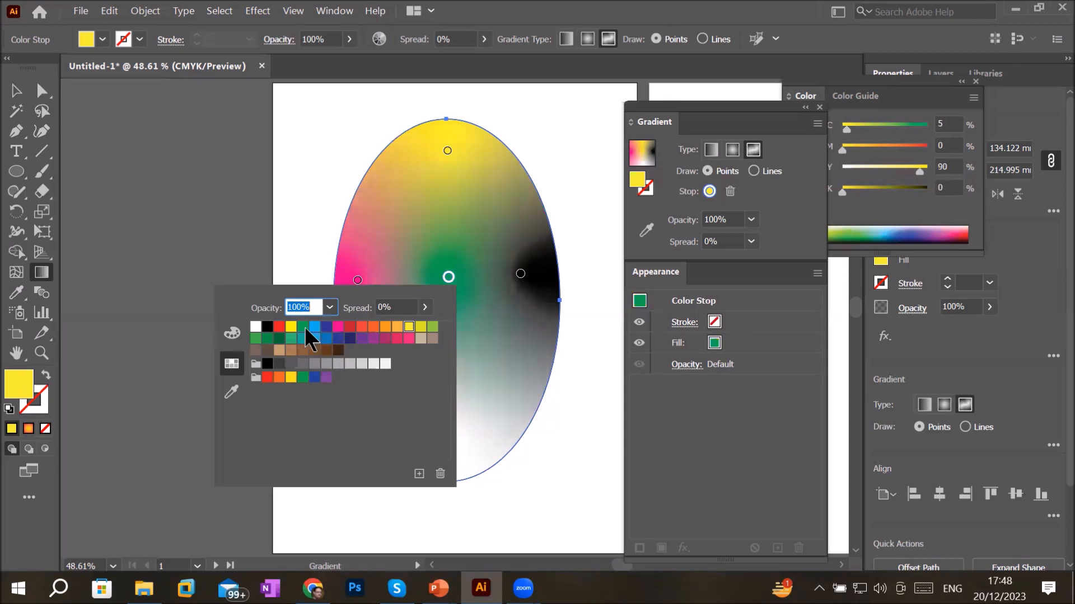
{"action": "left_click", "coordinate": [710, 125]}
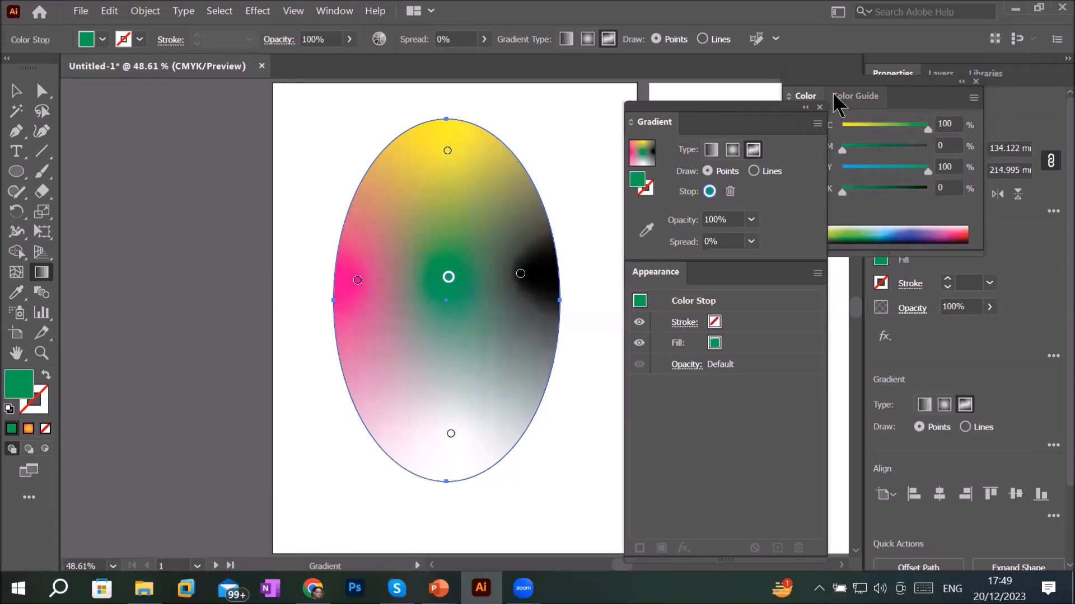
- Delete the green color stop in the middle of the ellipse
{"action": "mouse_move", "coordinate": [449, 280]}
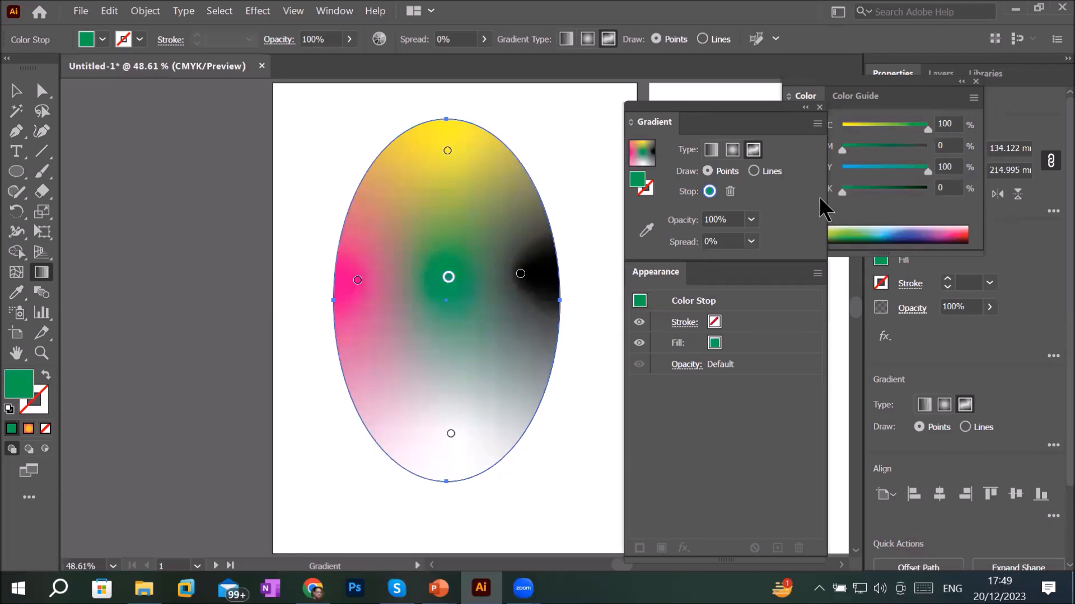
{"action": "left_click", "coordinate": [729, 190]}
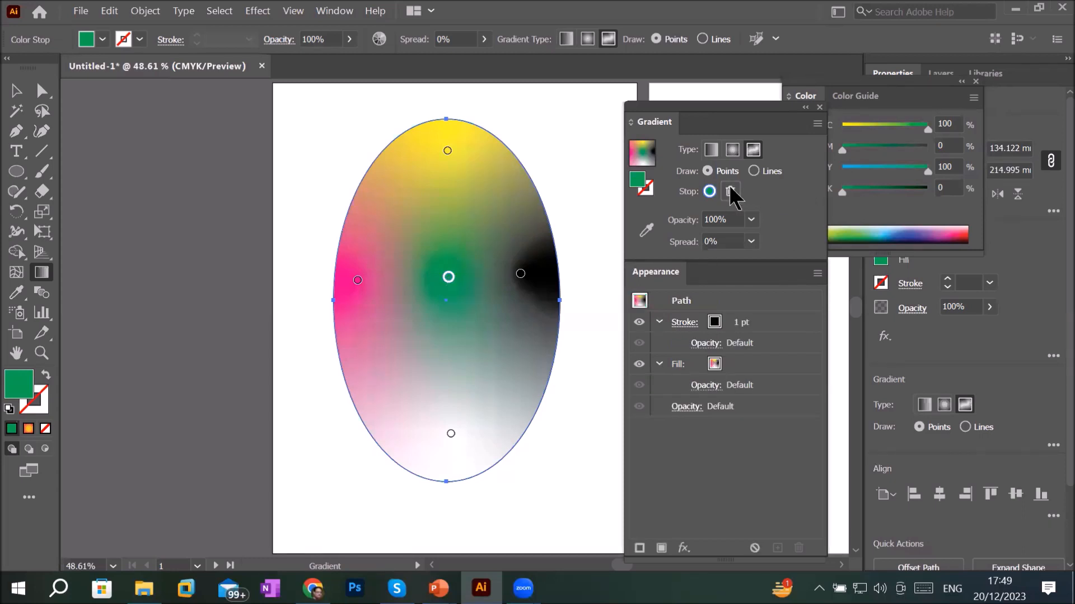
{"action": "left_click", "coordinate": [729, 191]}
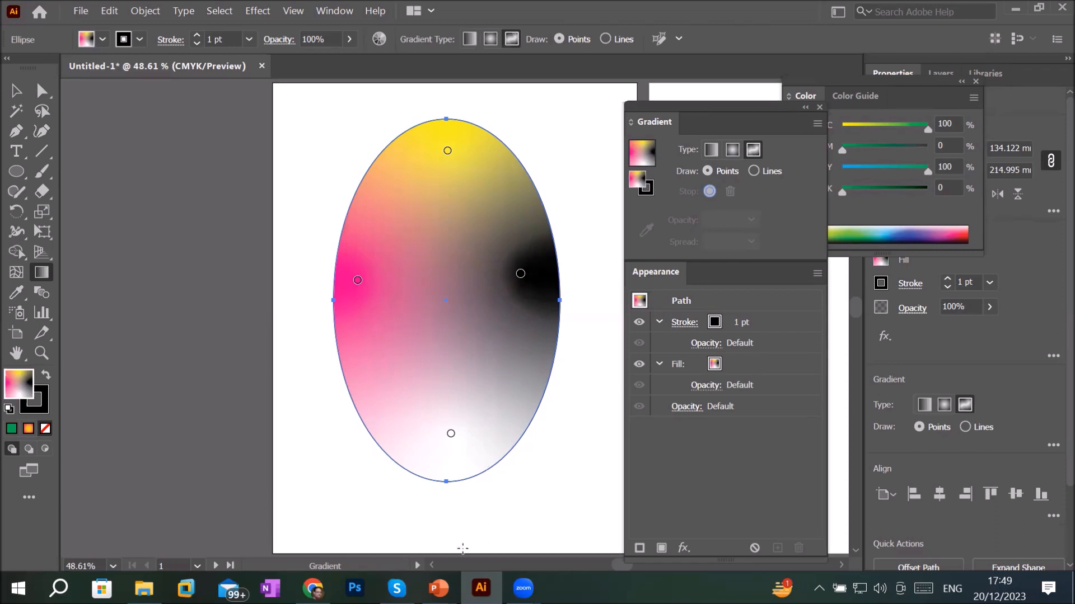
- Switch to the PowerPoint presentation "1- Introduction to Illustrator.pptx" and go to the "Let's do some lab" slide with the pencil
{"action": "mouse_move", "coordinate": [438, 588]}
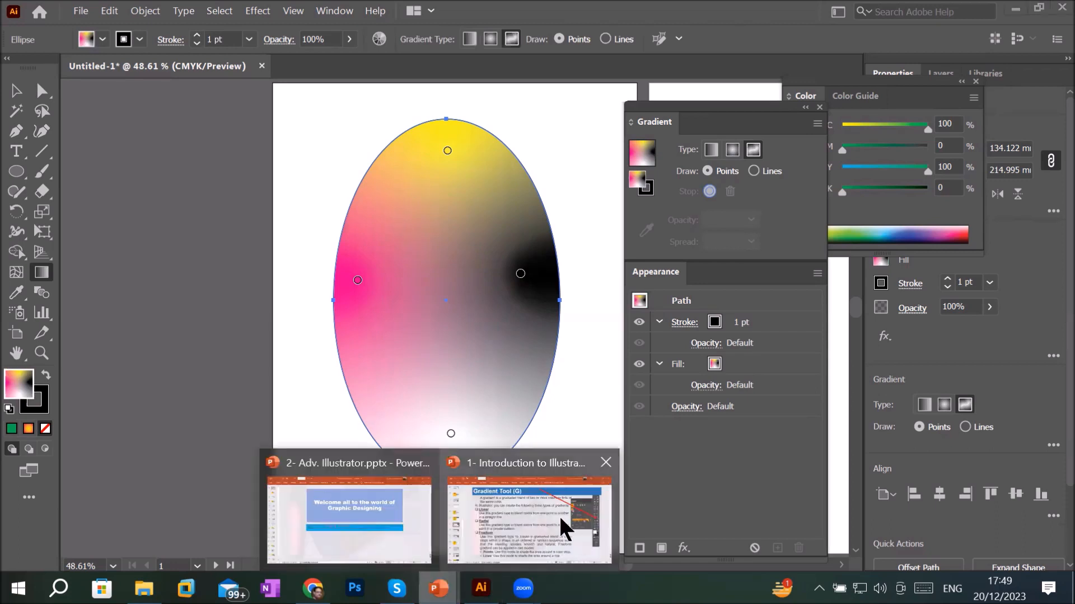
{"action": "left_click", "coordinate": [525, 526]}
{"action": "scroll", "coordinate": [525, 527], "scroll_direction": "down", "scroll_amount": 1}
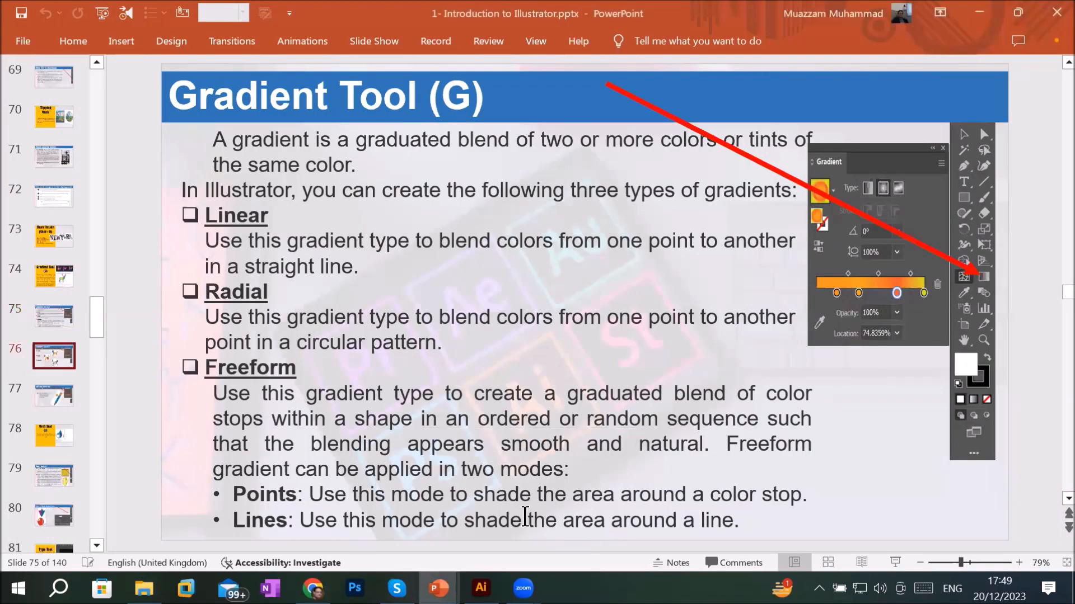
{"action": "scroll", "coordinate": [524, 518], "scroll_direction": "down", "scroll_amount": 1}
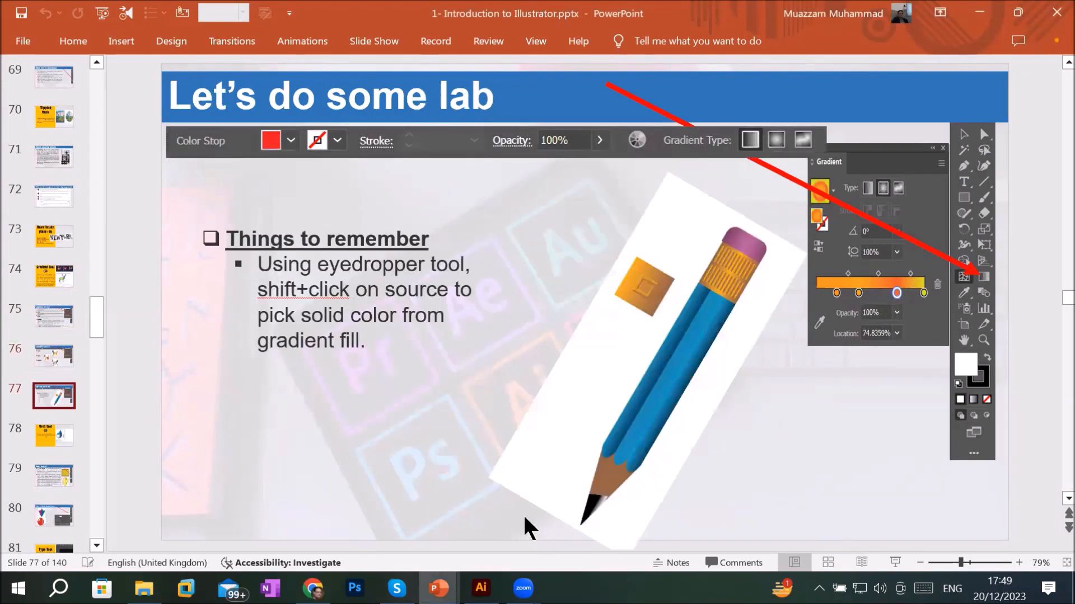
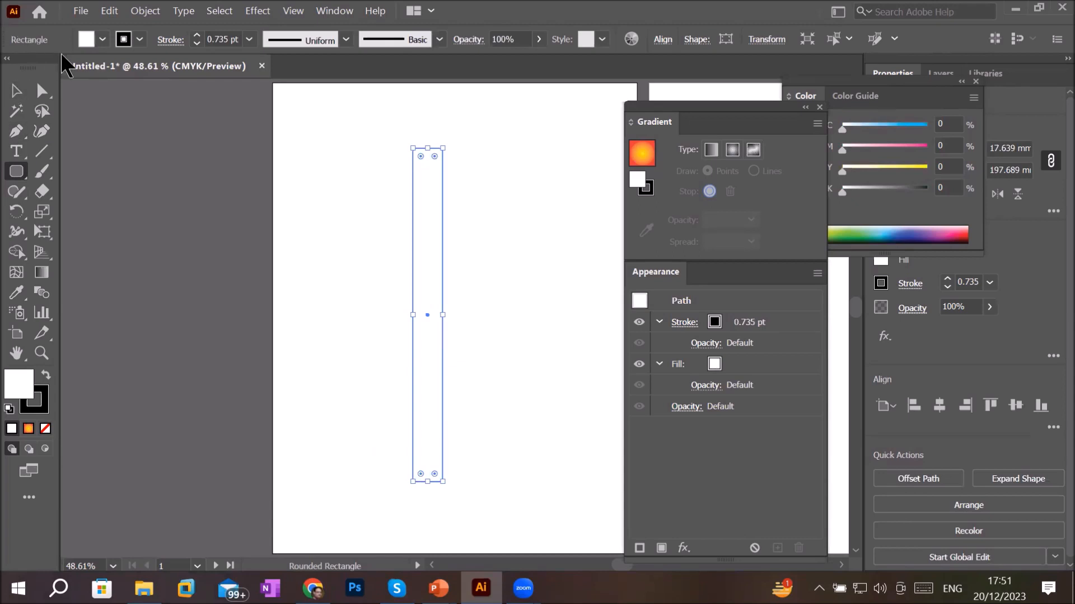
- Fill the tall narrow rounded rectangle with CMYK Cyan and place a copy beside it
{"action": "left_click", "coordinate": [102, 39]}
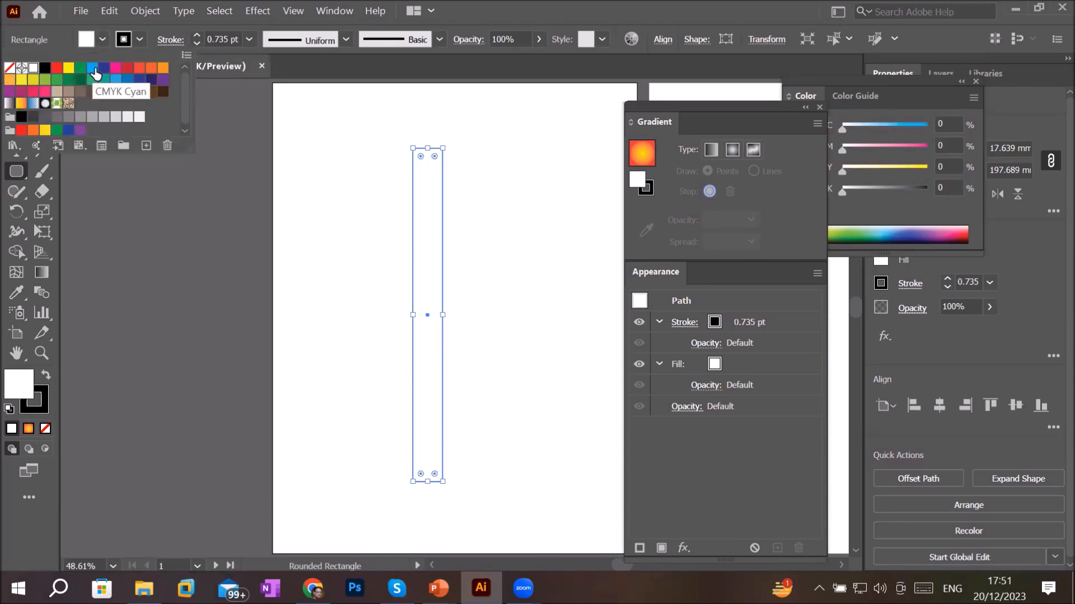
{"action": "left_click", "coordinate": [93, 68]}
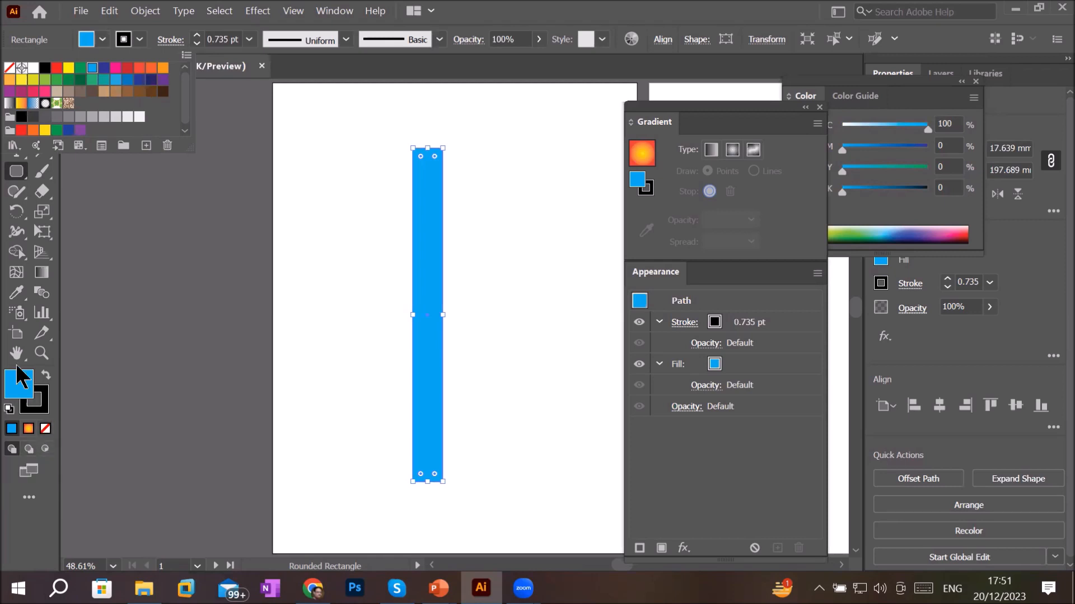
{"action": "left_click", "coordinate": [16, 174]}
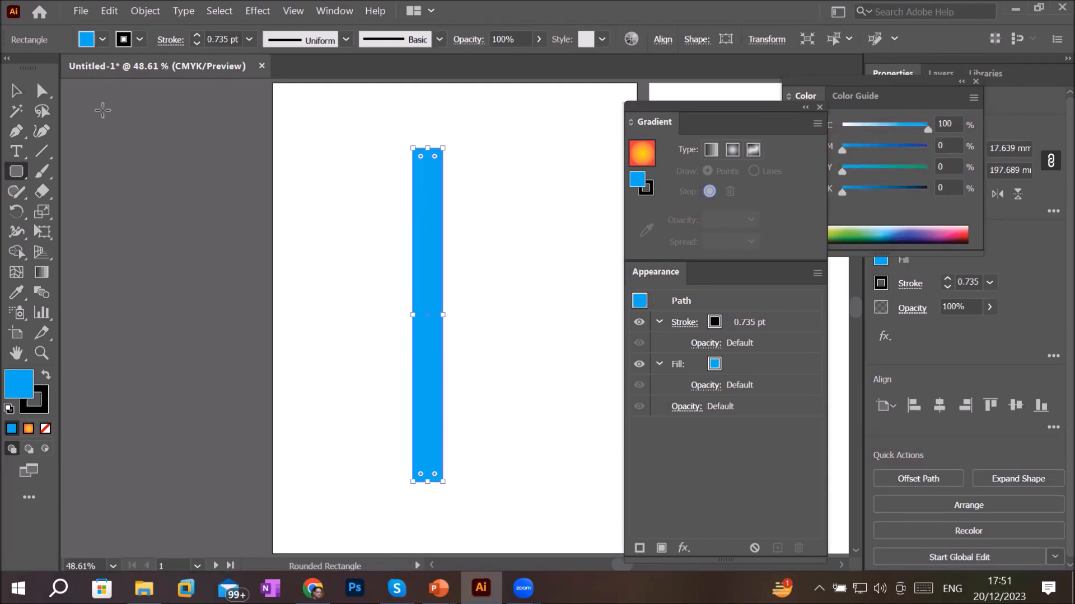
{"action": "left_click", "coordinate": [17, 90]}
{"action": "left_click_drag", "start_coordinate": [426, 235], "coordinate": [460, 231]}
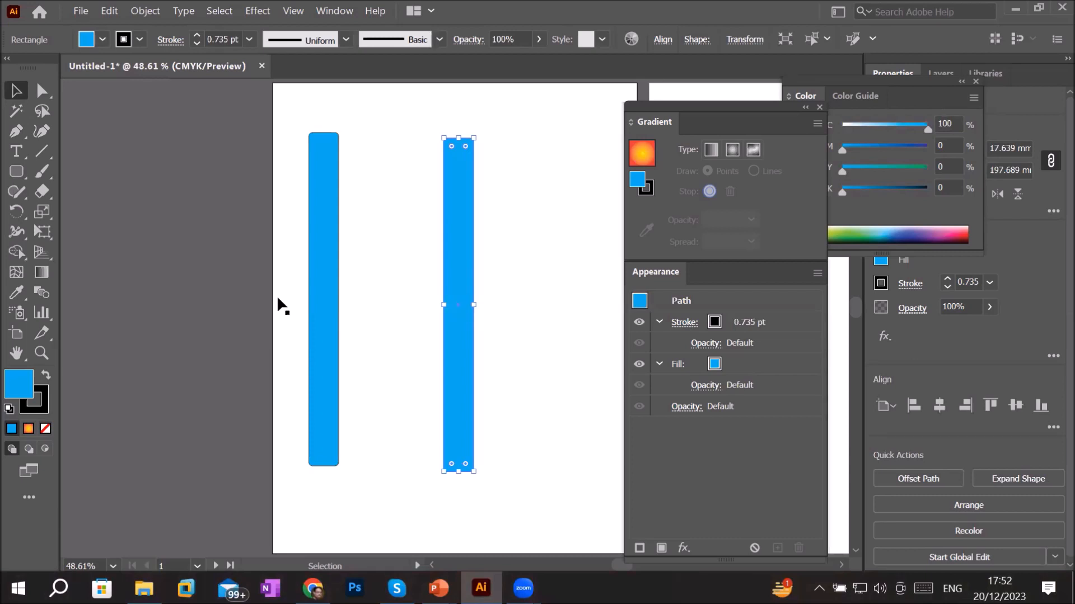
- Apply a linear gradient fill to the right-hand rectangle, keeping only the yellow and red end color stops
{"action": "left_click", "coordinate": [43, 277]}
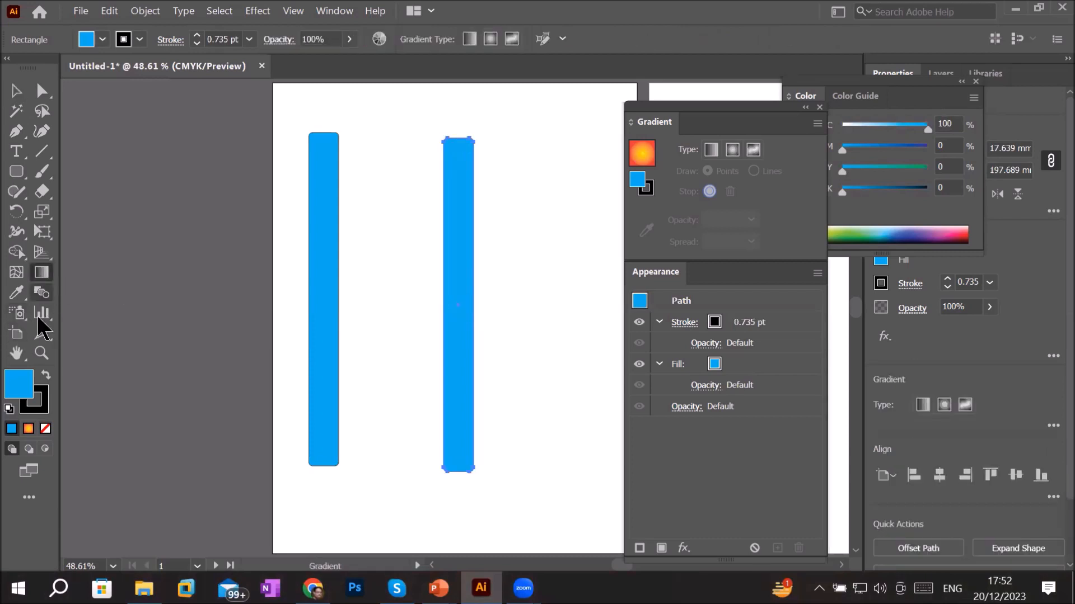
{"action": "left_click", "coordinate": [28, 429]}
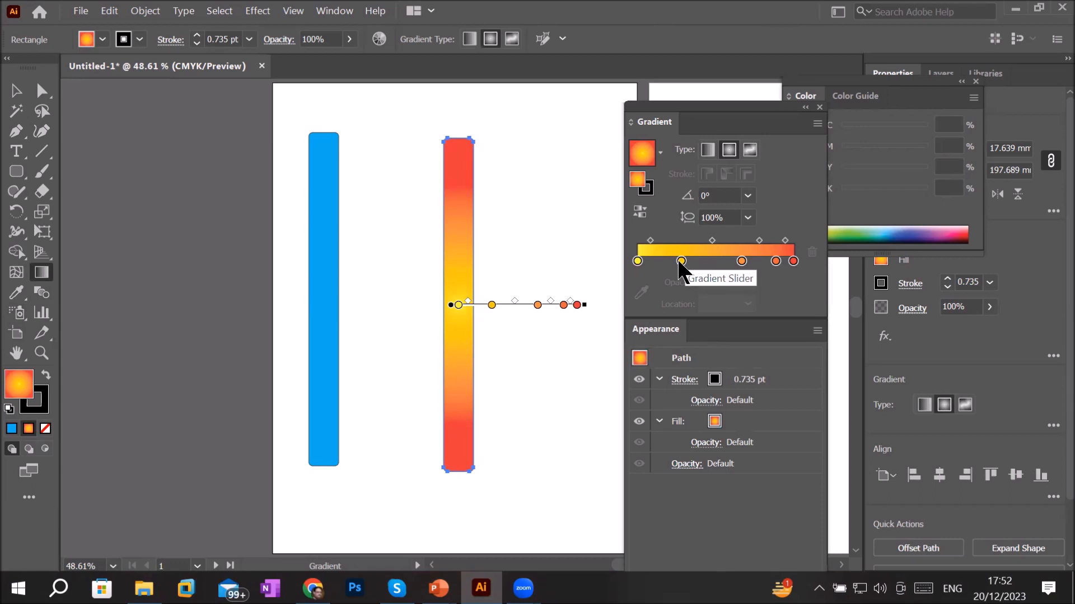
{"action": "left_click_drag", "start_coordinate": [681, 261], "coordinate": [811, 252]}
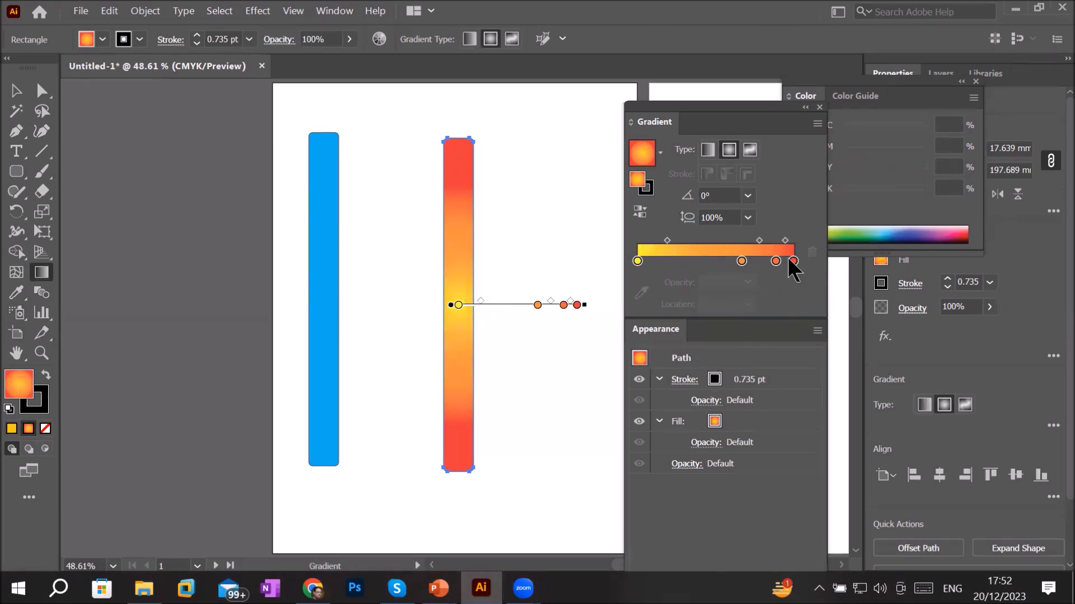
{"action": "left_click_drag", "start_coordinate": [741, 260], "coordinate": [782, 438]}
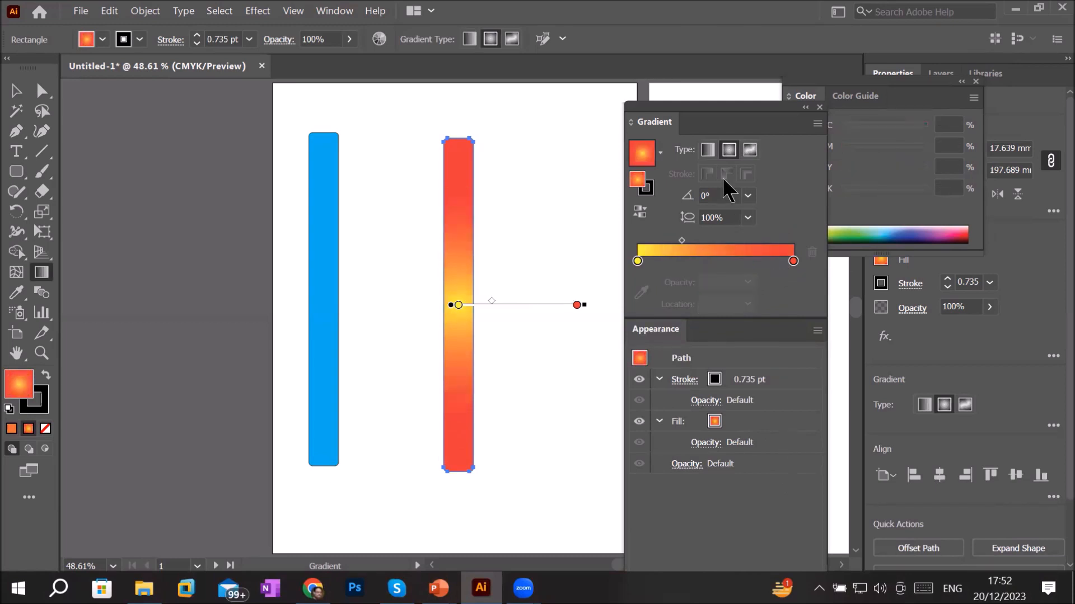
{"action": "left_click", "coordinate": [709, 148]}
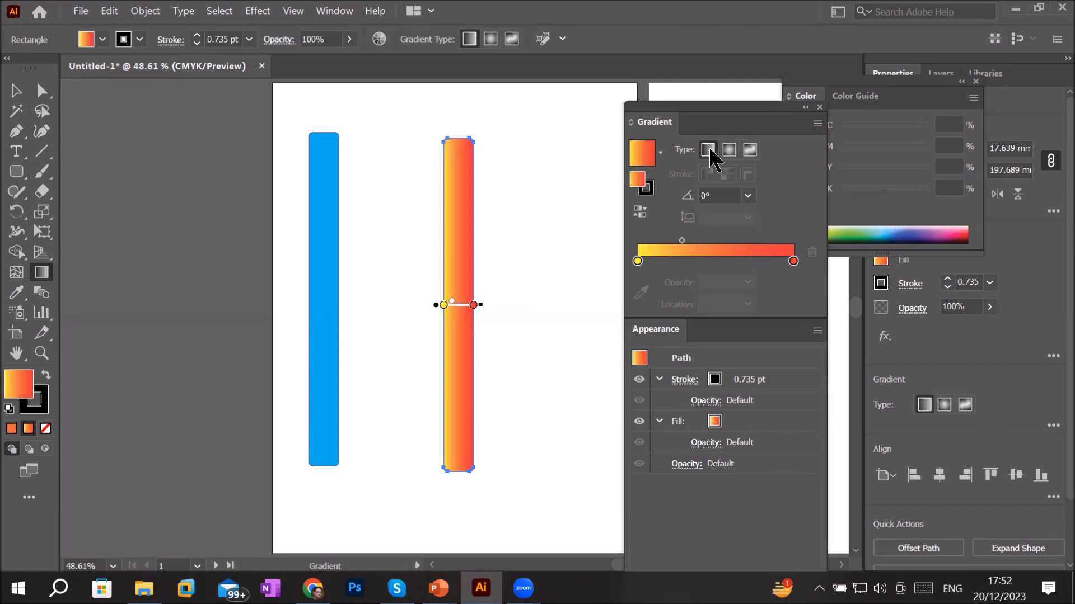
- Recolor the gradient's yellow color stop at 0% with the cyan sampled from the left-hand rectangle
{"action": "scroll", "coordinate": [445, 213], "scroll_direction": "up", "scroll_amount": 3}
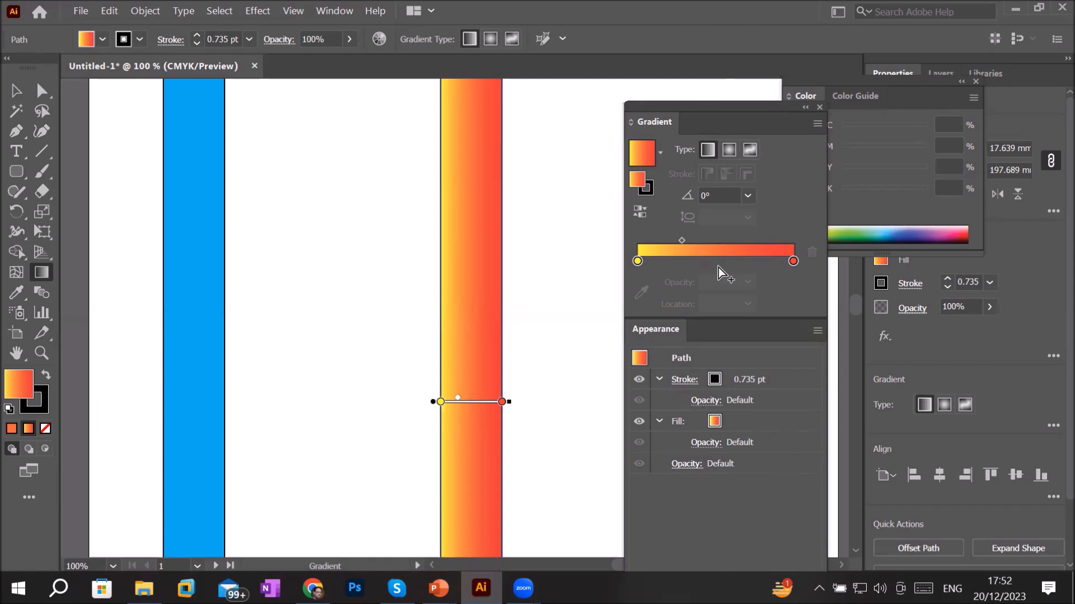
{"action": "left_click", "coordinate": [637, 261]}
{"action": "double_click", "coordinate": [637, 261]}
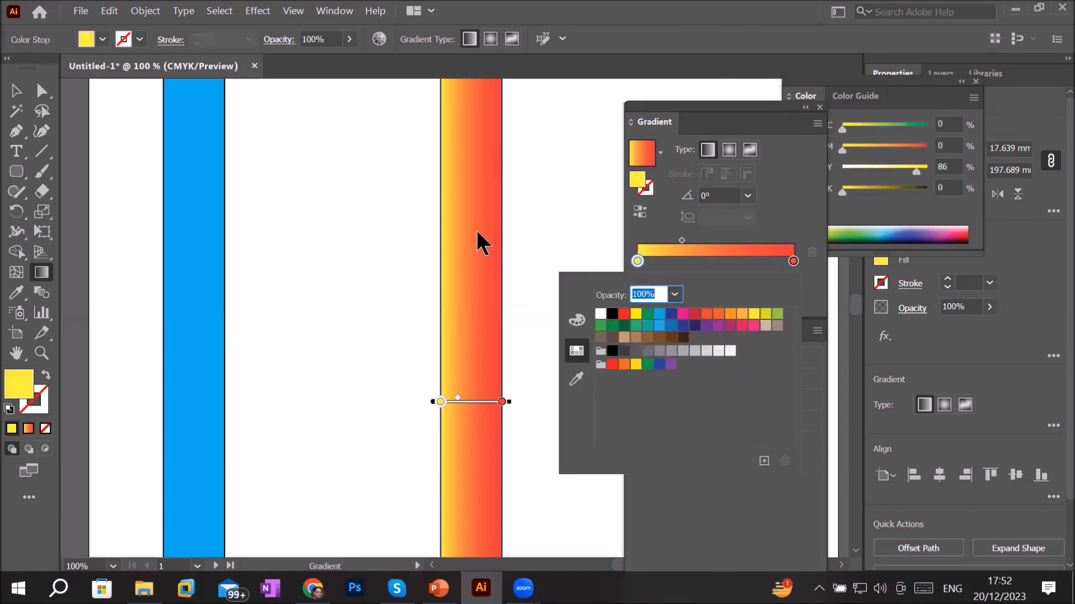
{"action": "left_click", "coordinate": [576, 380]}
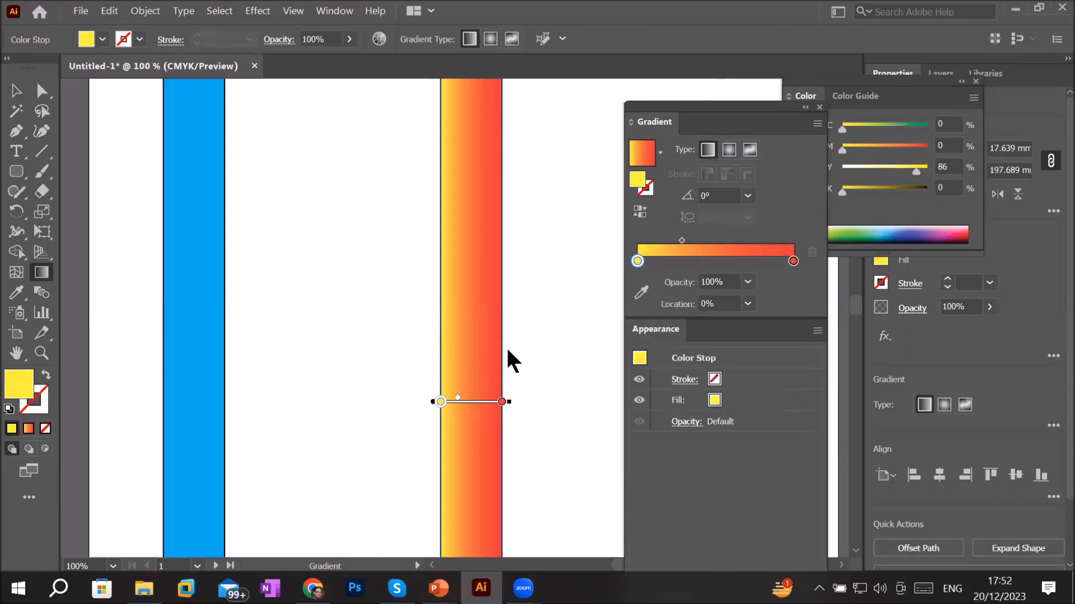
{"action": "left_click", "coordinate": [185, 247]}
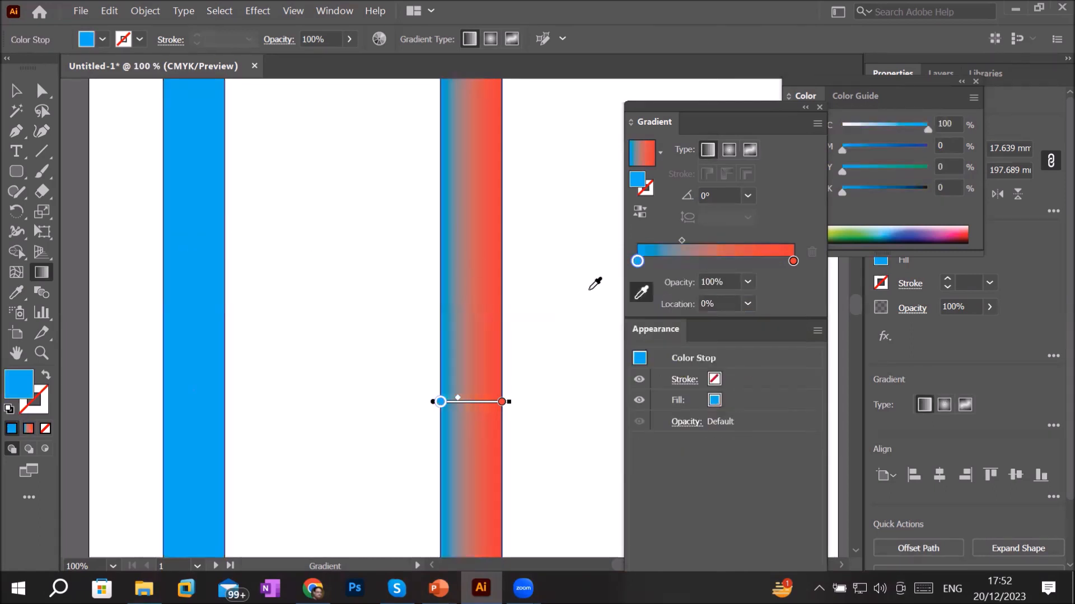
- Recolor the gradient's red color stop at 100% with the cyan sampled from the left-hand rectangle
{"action": "double_click", "coordinate": [793, 261]}
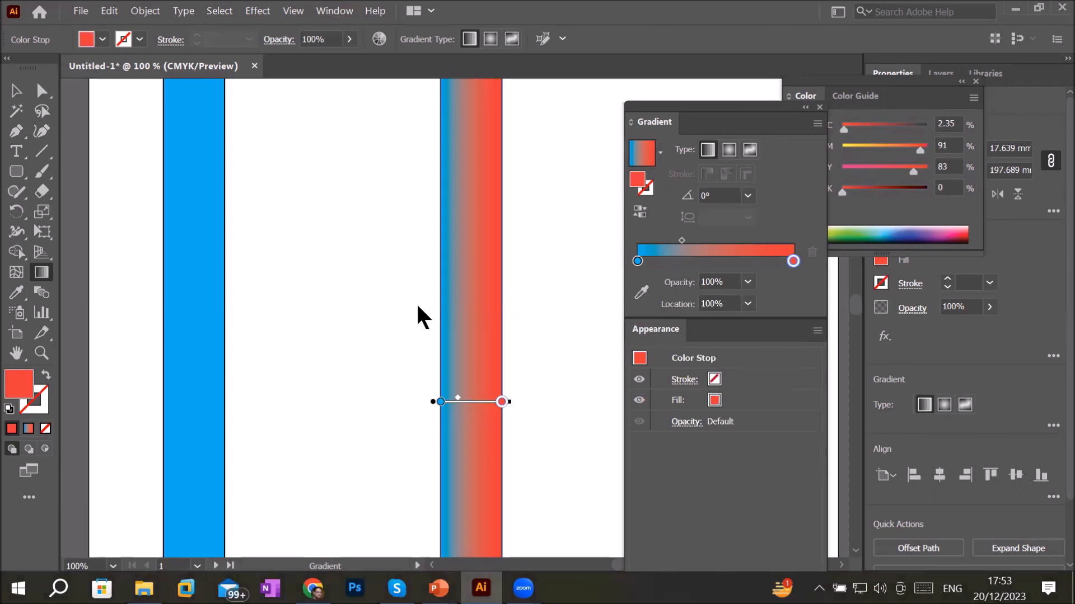
{"action": "key", "text": "i"}
{"action": "left_click", "coordinate": [207, 247]}
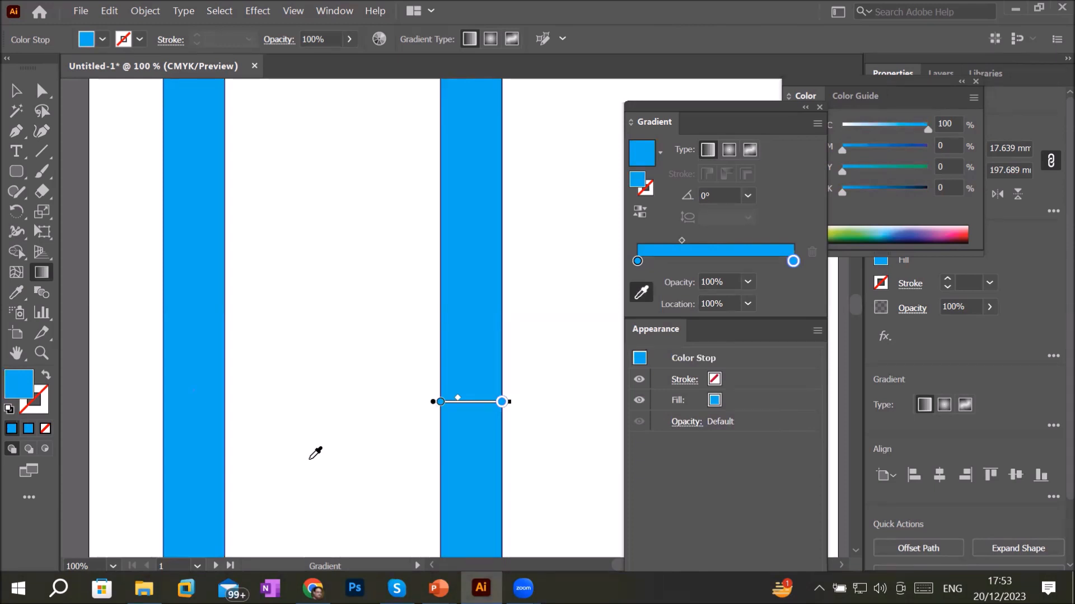
- Add a color stop to the cyan gradient and position it at about 50%
{"action": "left_click", "coordinate": [710, 261]}
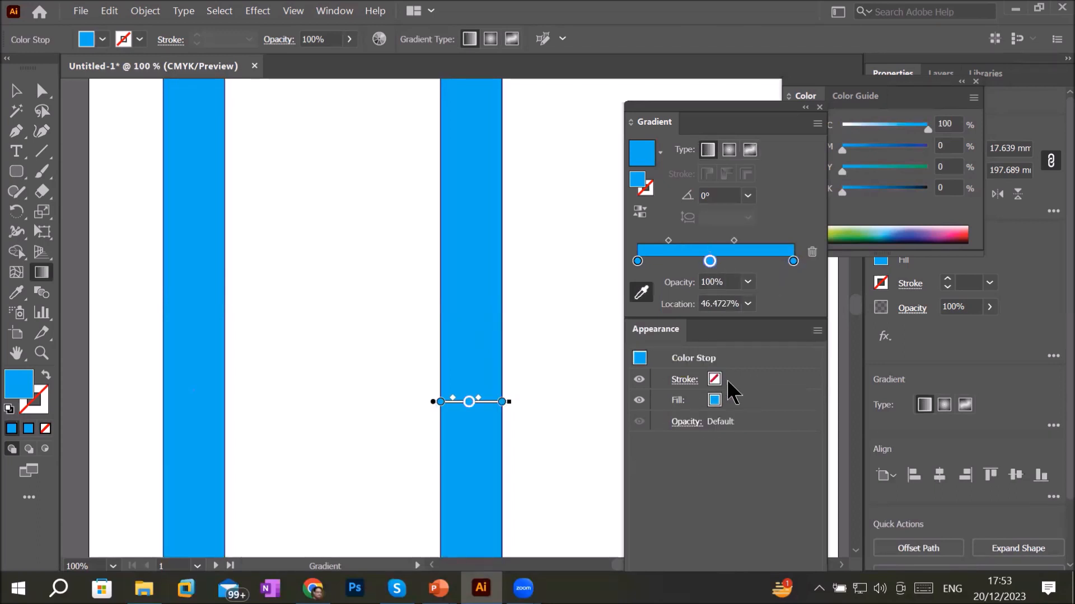
{"action": "left_click_drag", "start_coordinate": [709, 262], "coordinate": [715, 261]}
{"action": "left_click", "coordinate": [714, 261]}
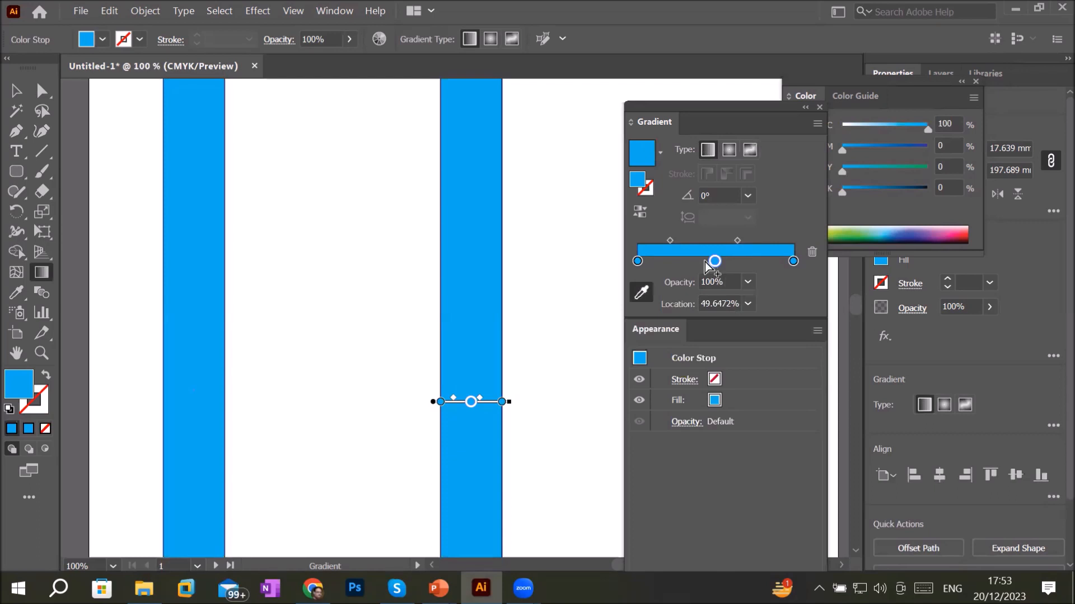
- Darken the gradient's cyan color stop at 0% by setting its black (K) value to 90%
{"action": "left_click", "coordinate": [638, 261]}
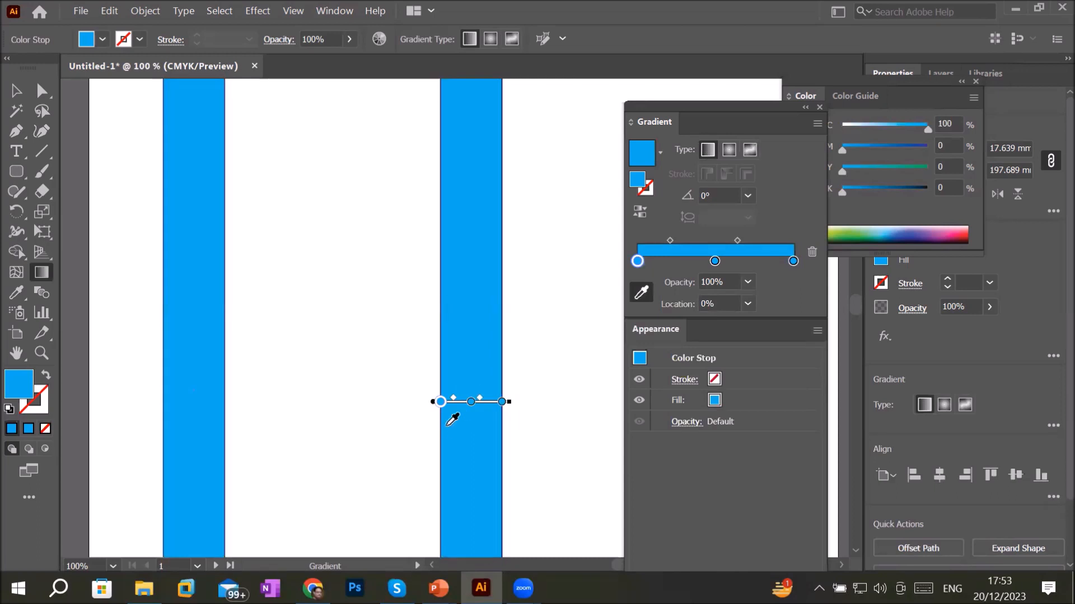
{"action": "scroll", "coordinate": [449, 422], "scroll_direction": "up", "scroll_amount": 1}
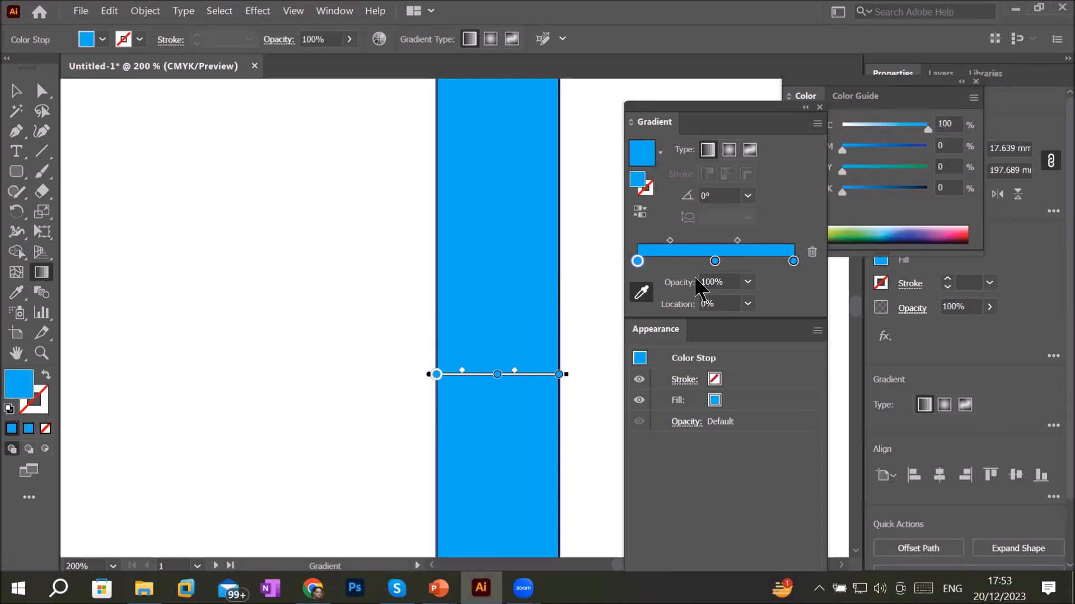
{"action": "double_click", "coordinate": [637, 262]}
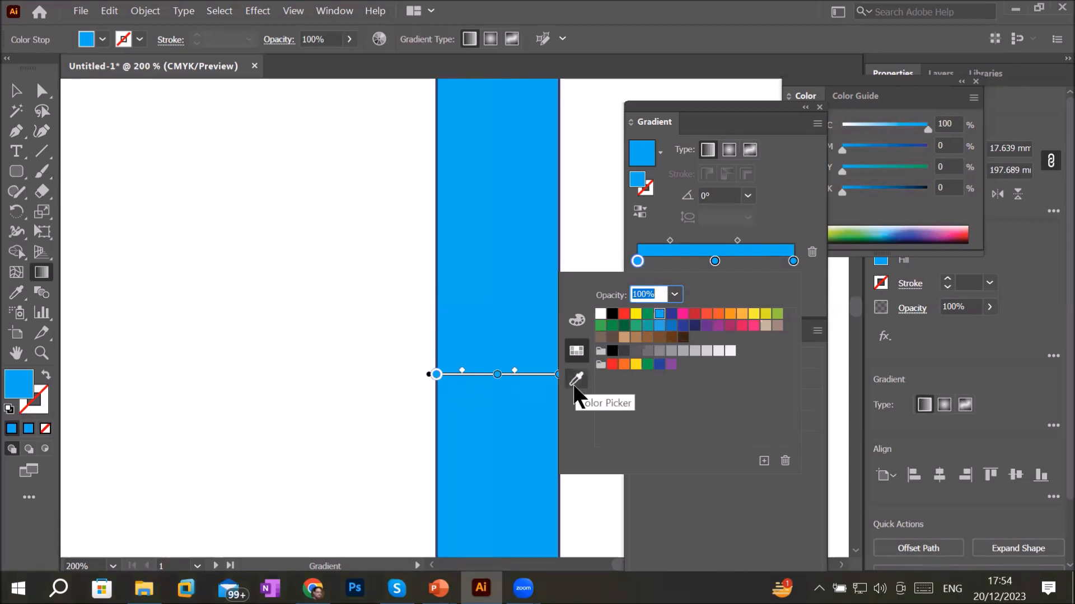
{"action": "left_click", "coordinate": [578, 322]}
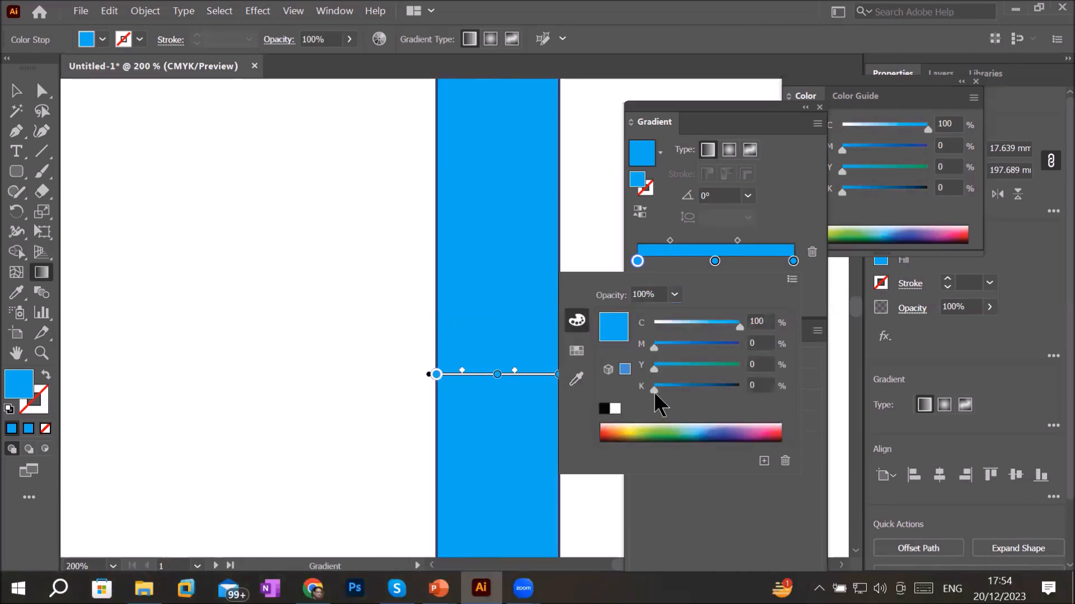
{"action": "left_click_drag", "start_coordinate": [655, 390], "coordinate": [682, 391]}
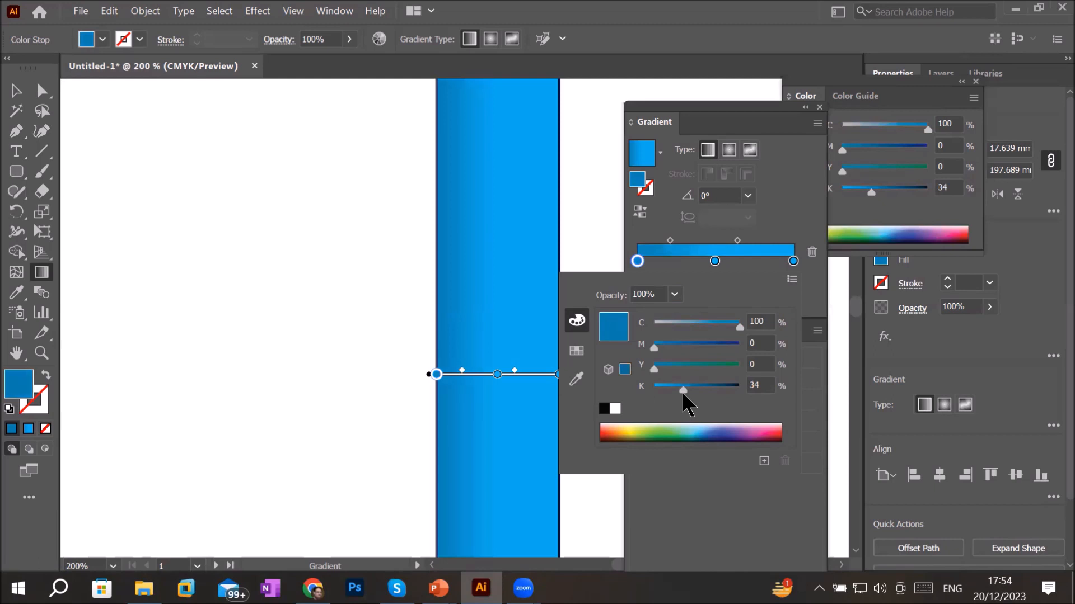
{"action": "left_click_drag", "start_coordinate": [682, 392], "coordinate": [709, 390]}
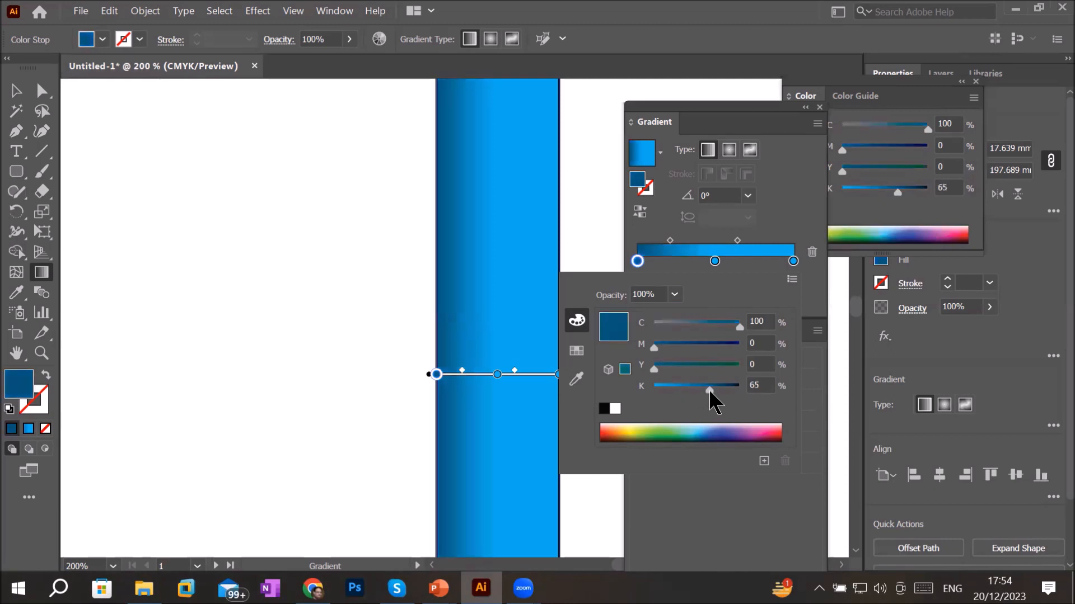
{"action": "left_click_drag", "start_coordinate": [708, 388], "coordinate": [731, 388]}
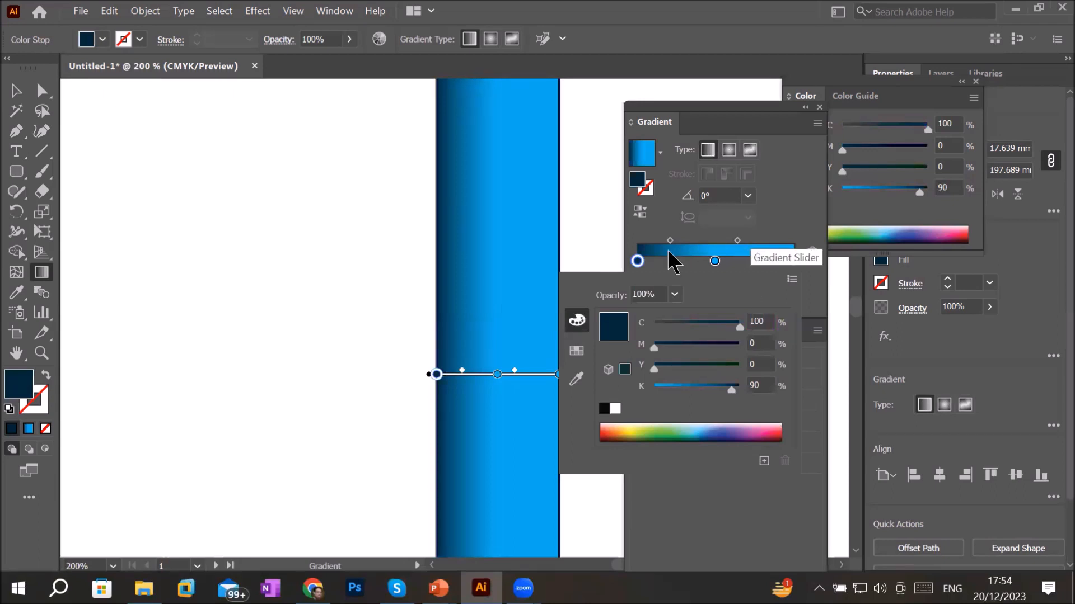
{"action": "left_click", "coordinate": [637, 261]}
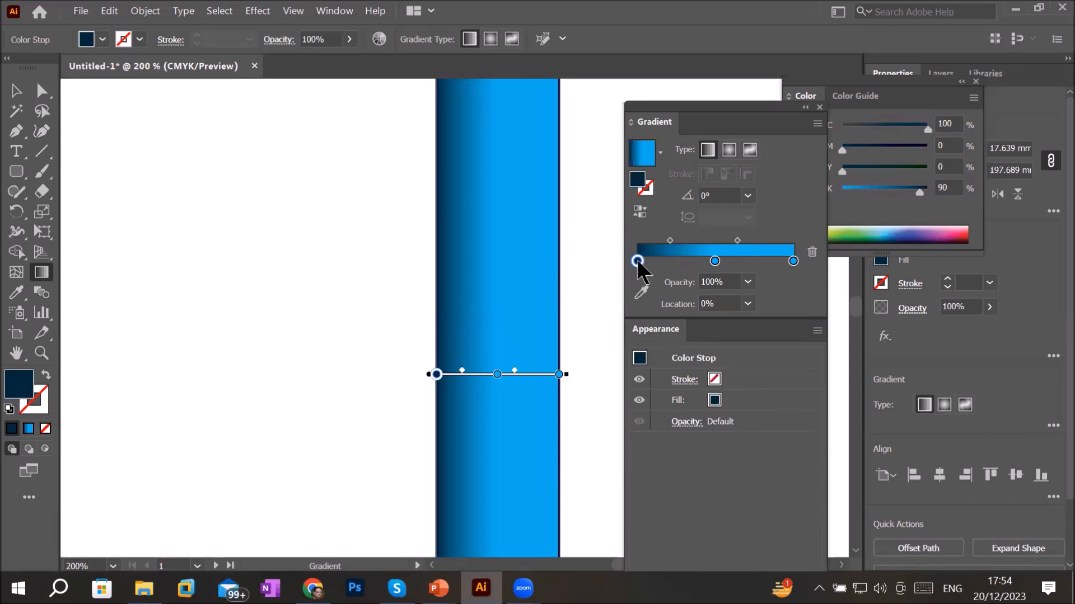
- Replace the 100% stop with a copy of the dark stop and move the gradient midpoints outward to about 77% and 22%
{"action": "left_click_drag", "start_coordinate": [637, 260], "coordinate": [805, 263]}
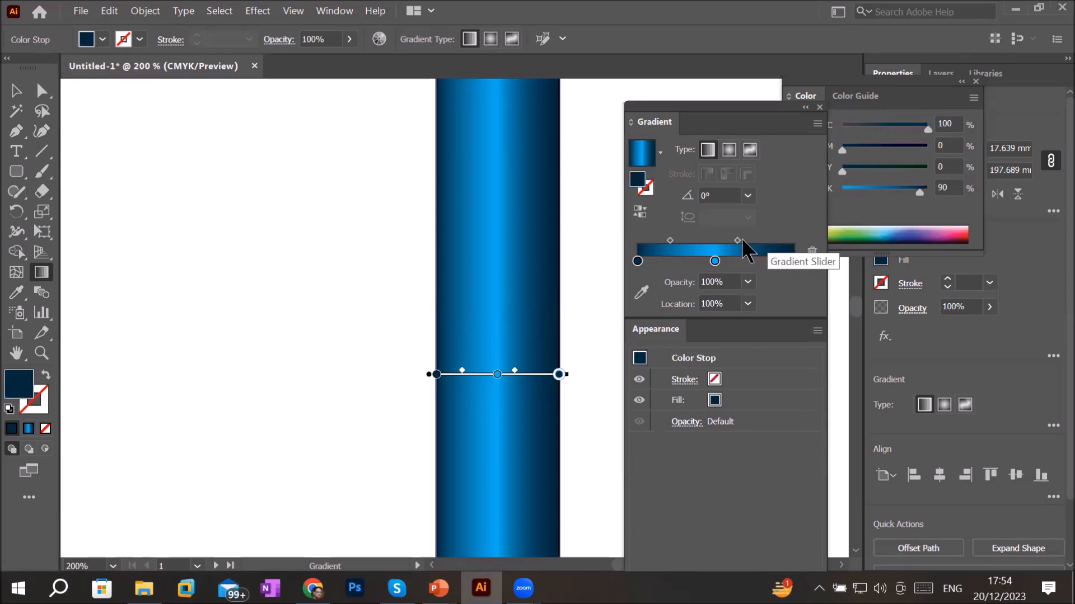
{"action": "left_click_drag", "start_coordinate": [743, 240], "coordinate": [786, 255]}
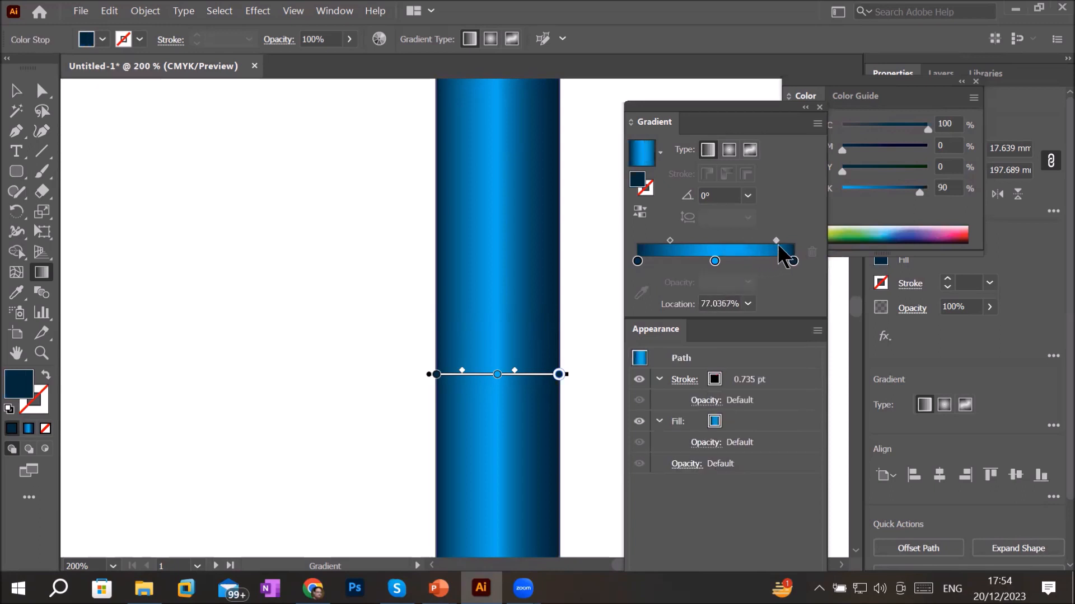
{"action": "left_click_drag", "start_coordinate": [673, 243], "coordinate": [656, 244]}
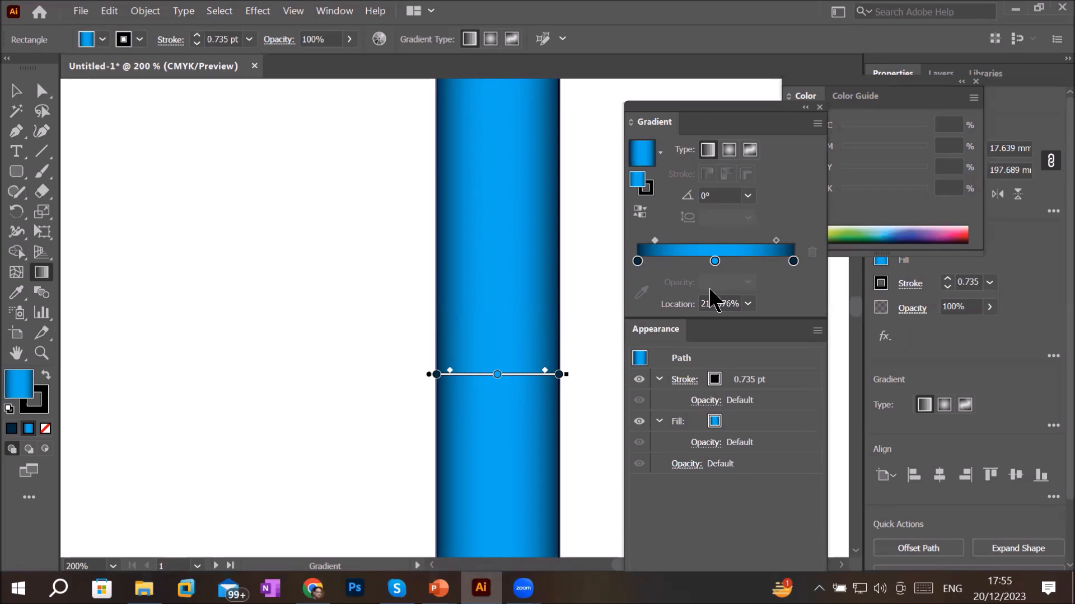
- Round the shaded rectangle's bottom corners fully into a semicircular end
{"action": "scroll", "coordinate": [518, 313], "scroll_direction": "down", "scroll_amount": 5}
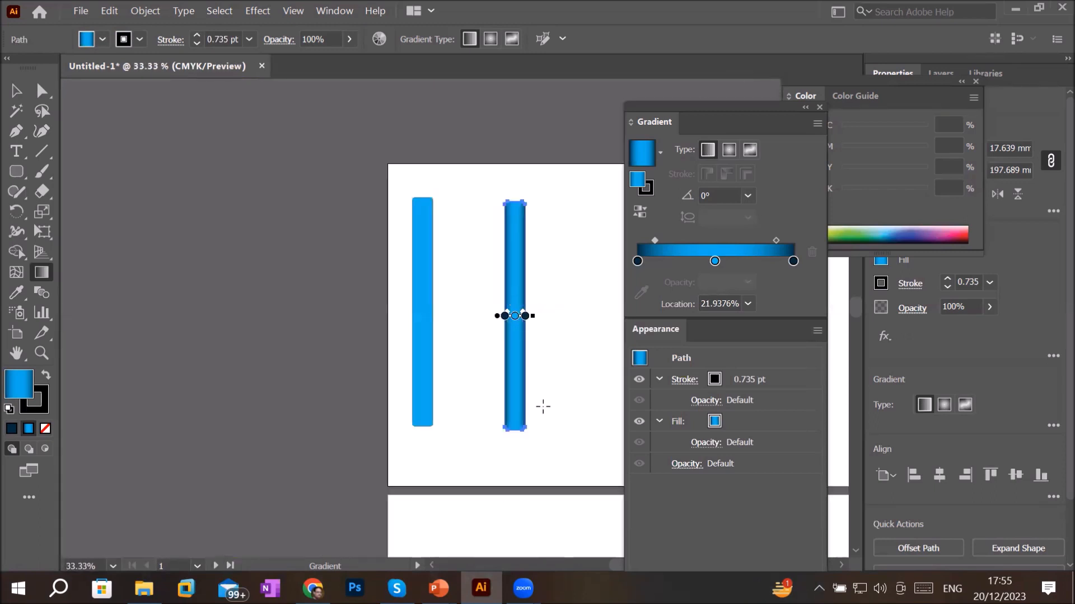
{"action": "scroll", "coordinate": [487, 437], "scroll_direction": "up", "scroll_amount": 1}
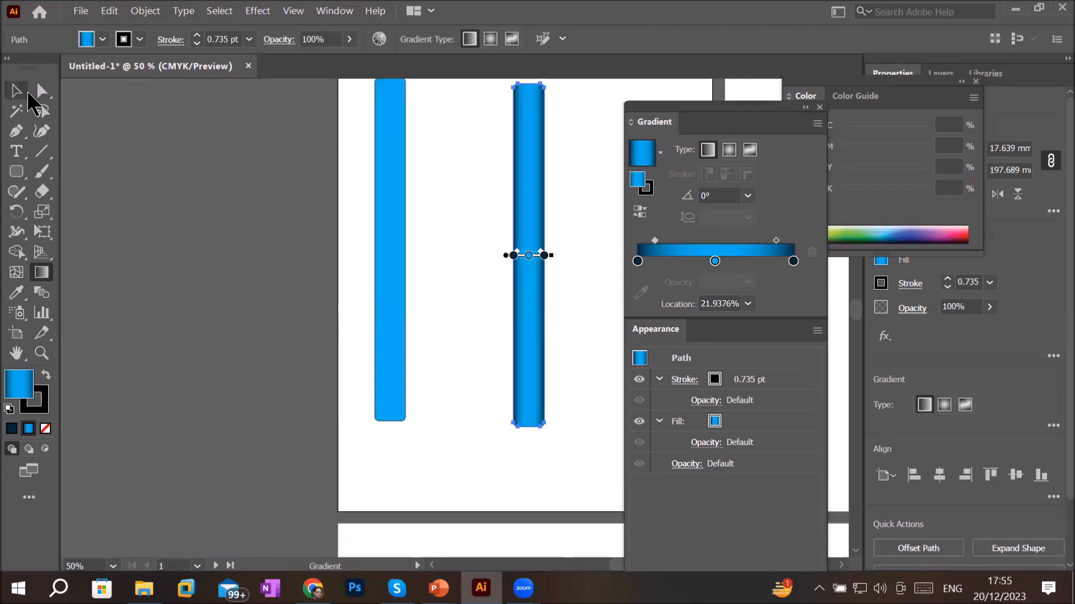
{"action": "left_click", "coordinate": [42, 90]}
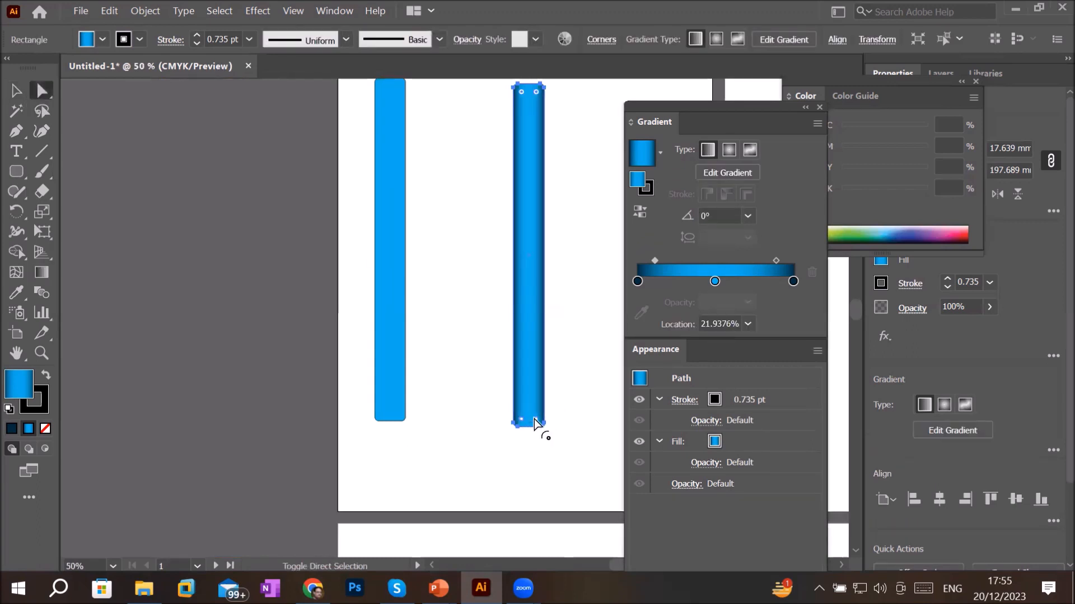
{"action": "left_click_drag", "start_coordinate": [535, 421], "coordinate": [535, 364]}
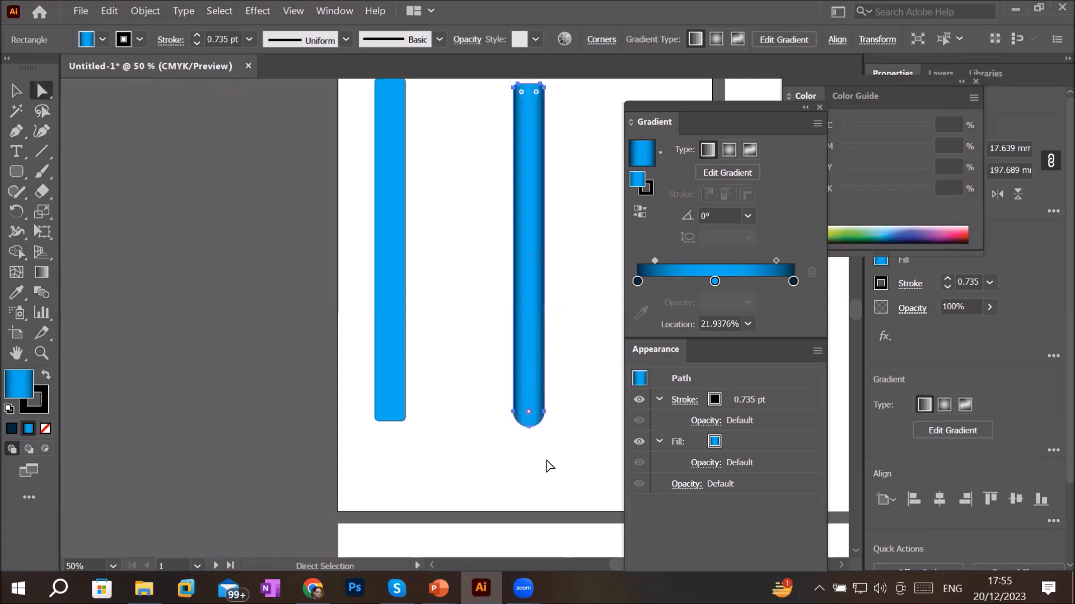
- Duplicate the shaded pencil strip twice, placing one copy against each side of the original
{"action": "left_click", "coordinate": [15, 89]}
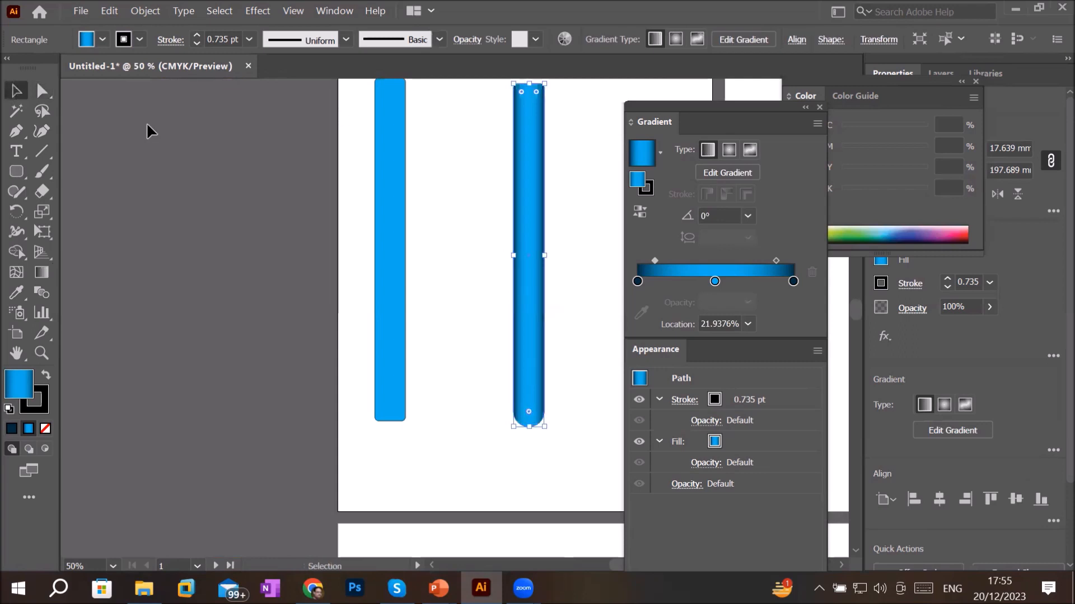
{"action": "left_click_drag", "start_coordinate": [526, 227], "coordinate": [552, 228]}
{"action": "left_click_drag", "start_coordinate": [490, 251], "coordinate": [491, 257]}
- Switch to the PowerPoint presentation "1- Introduction to Illustrator.pptx" and view the pencil lab slide
{"action": "mouse_move", "coordinate": [439, 588]}
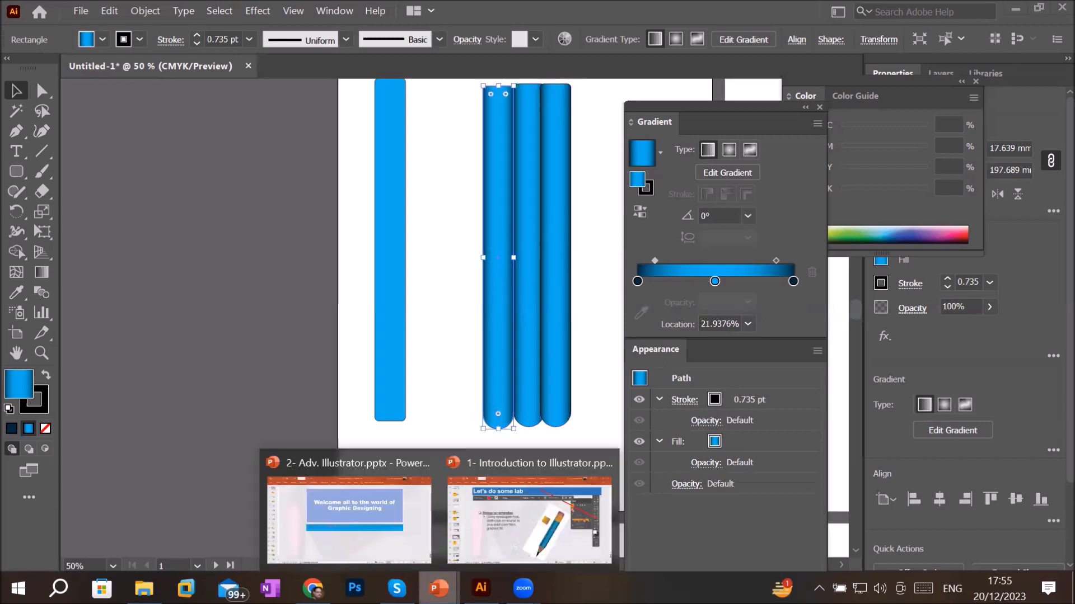
{"action": "left_click", "coordinate": [552, 525]}
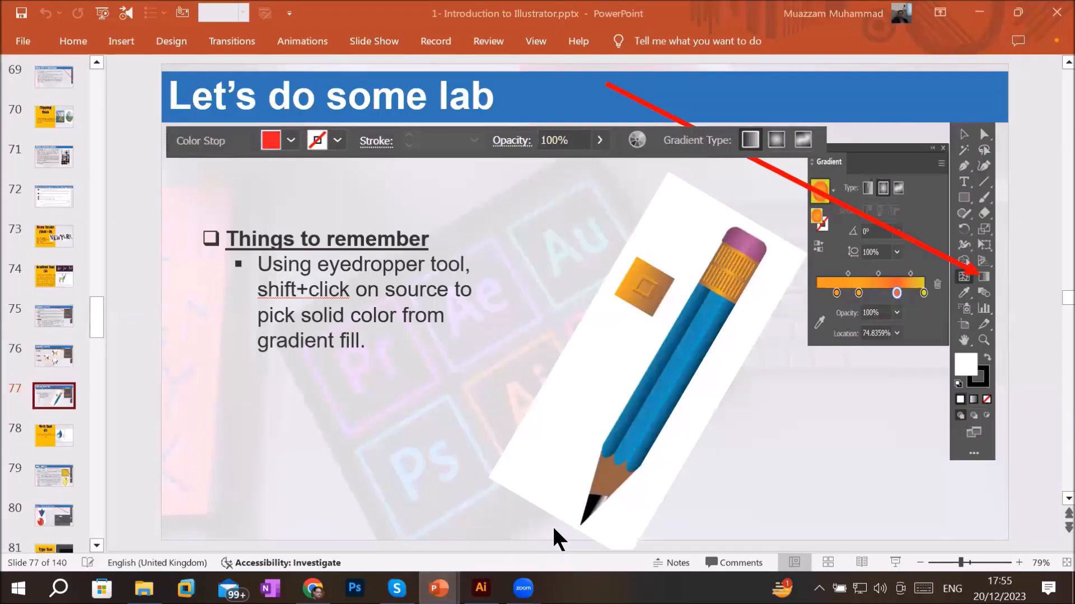
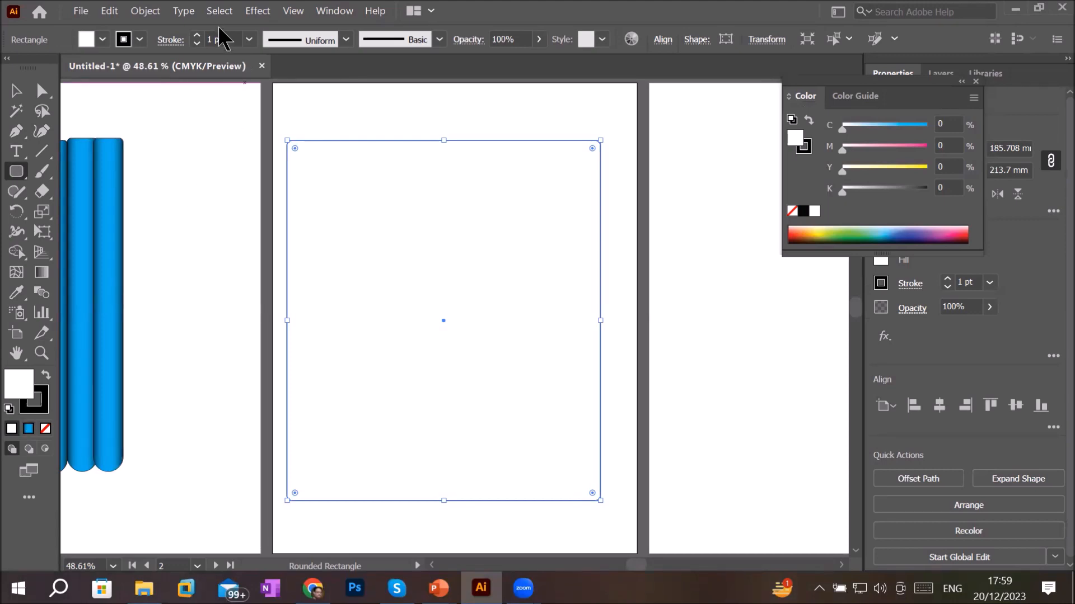
- Add mesh points to the white rounded rectangle with the Mesh tool, forming a grid of four vertical and five horizontal lines
{"action": "left_click", "coordinate": [16, 277]}
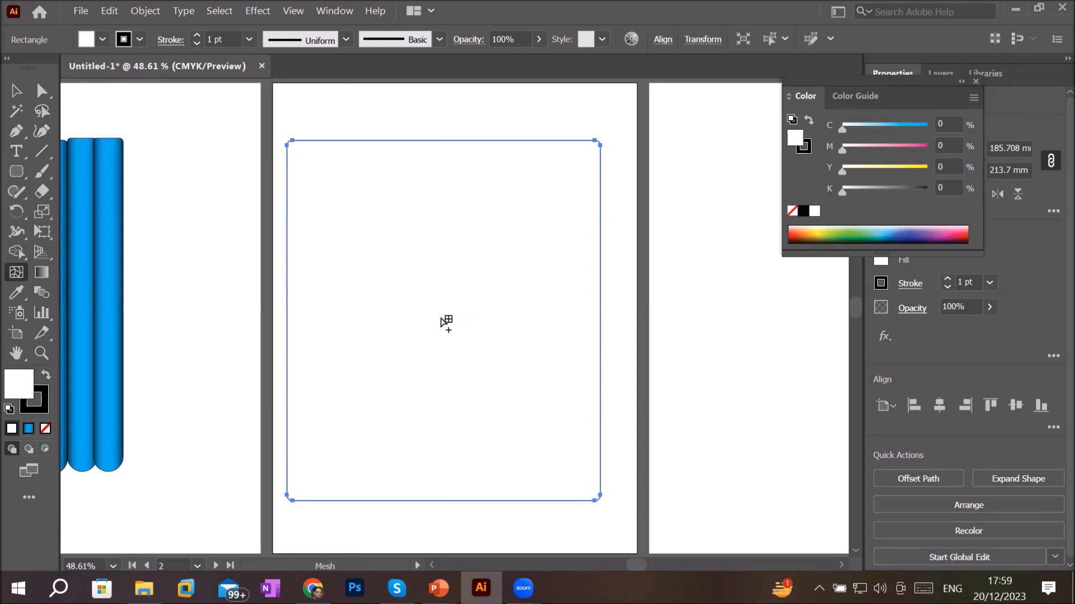
{"action": "left_click", "coordinate": [442, 320]}
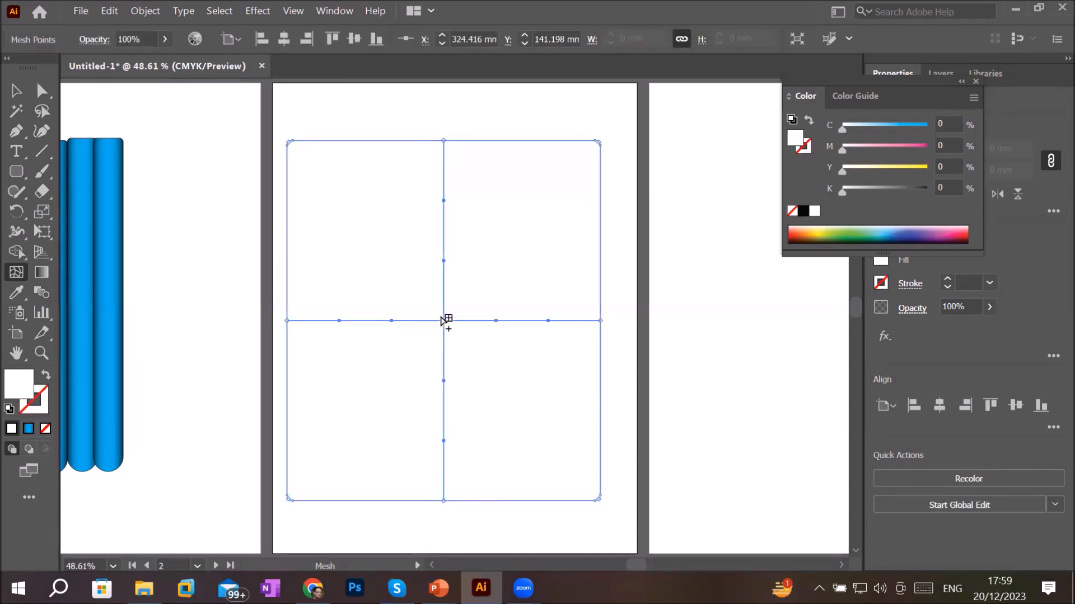
{"action": "left_click", "coordinate": [350, 142]}
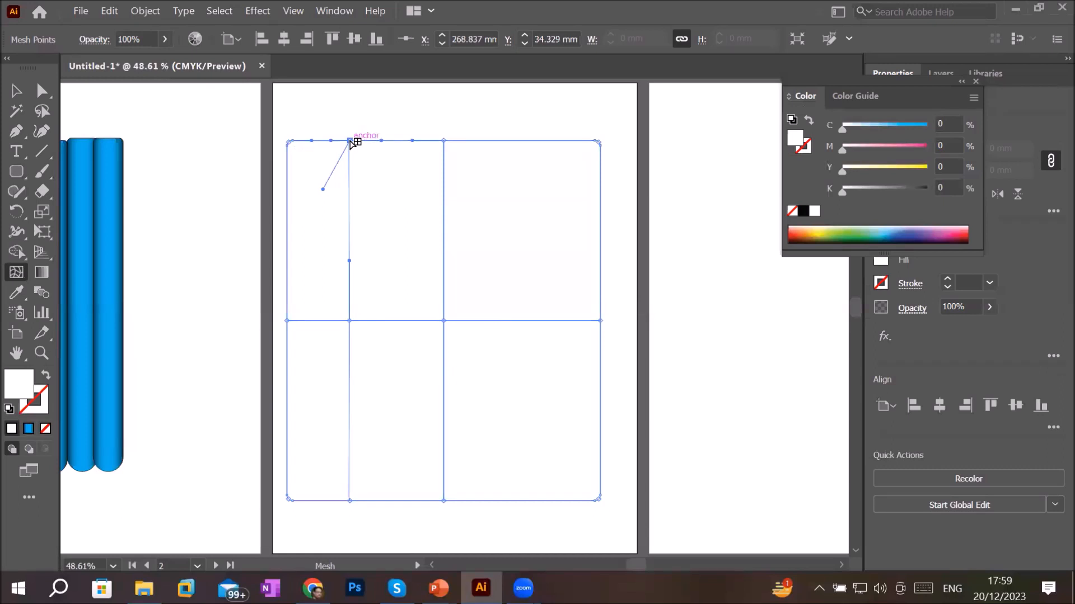
{"action": "left_click", "coordinate": [531, 141]}
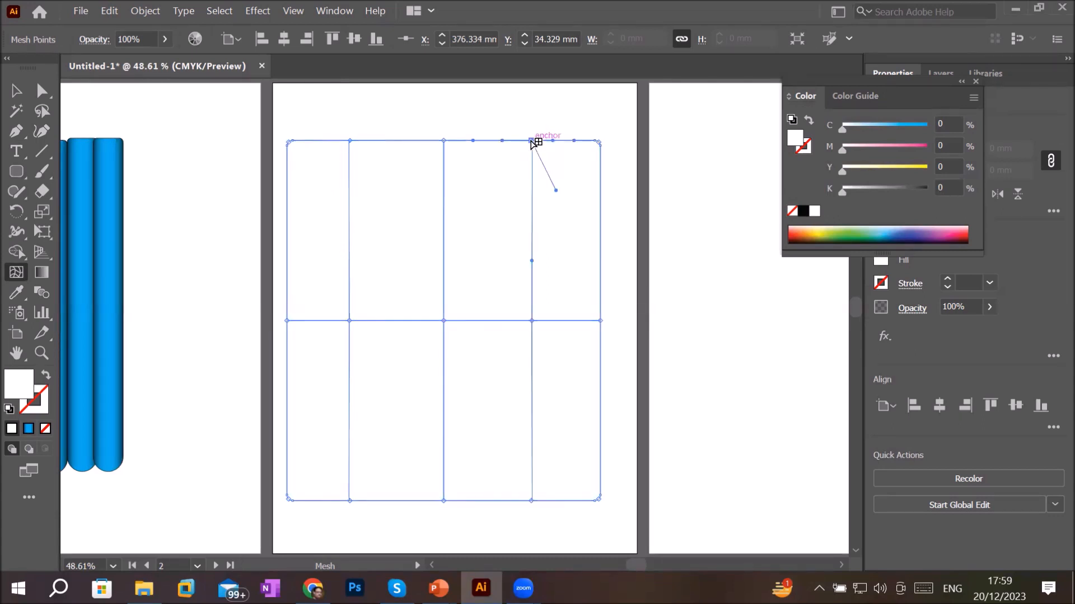
{"action": "left_click", "coordinate": [287, 232]}
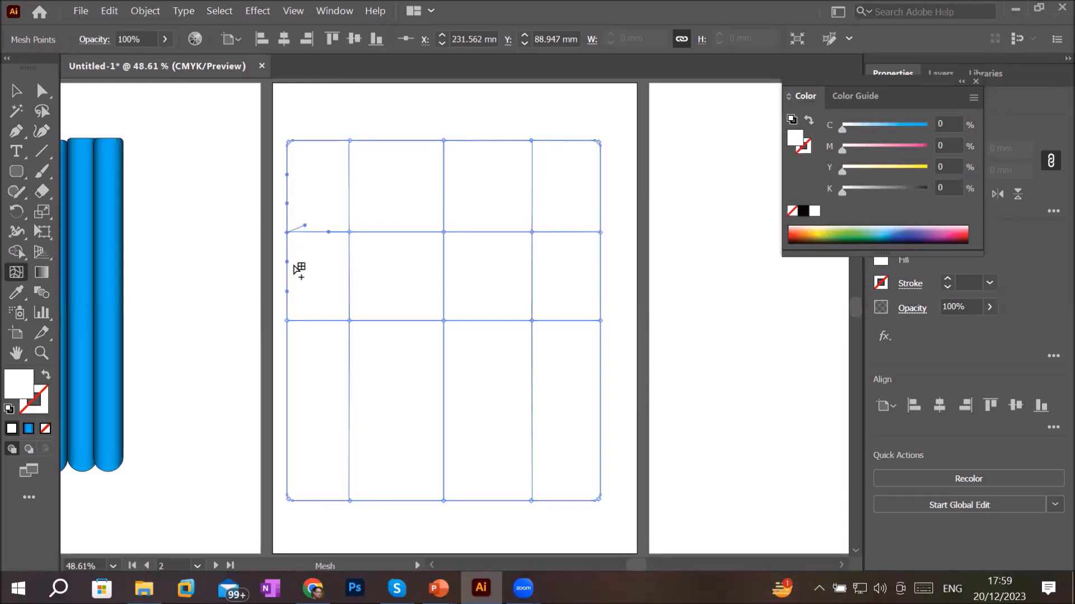
{"action": "left_click", "coordinate": [288, 423]}
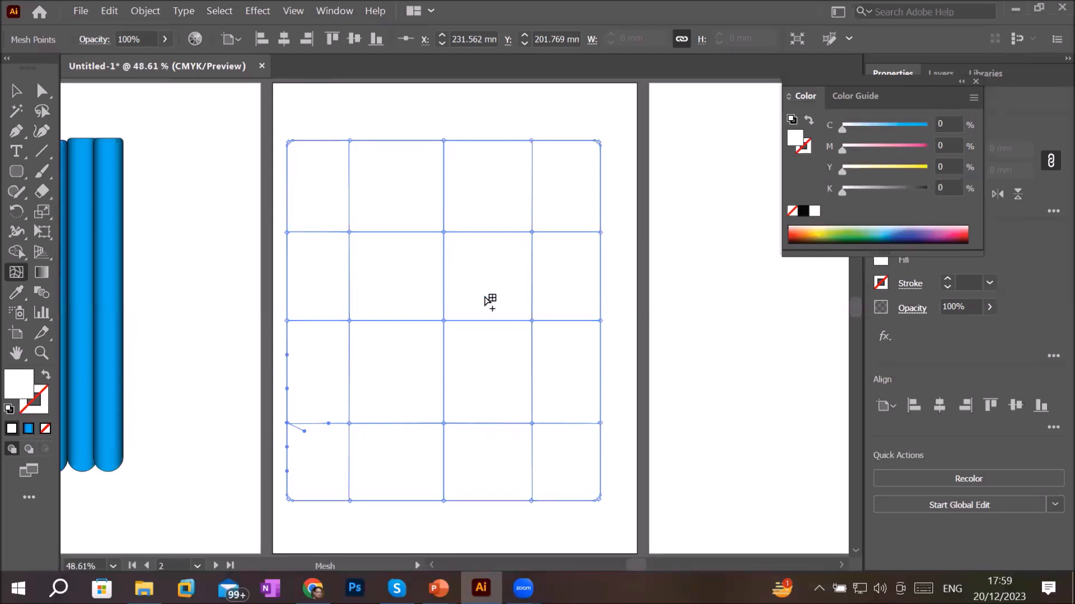
{"action": "left_click", "coordinate": [443, 277]}
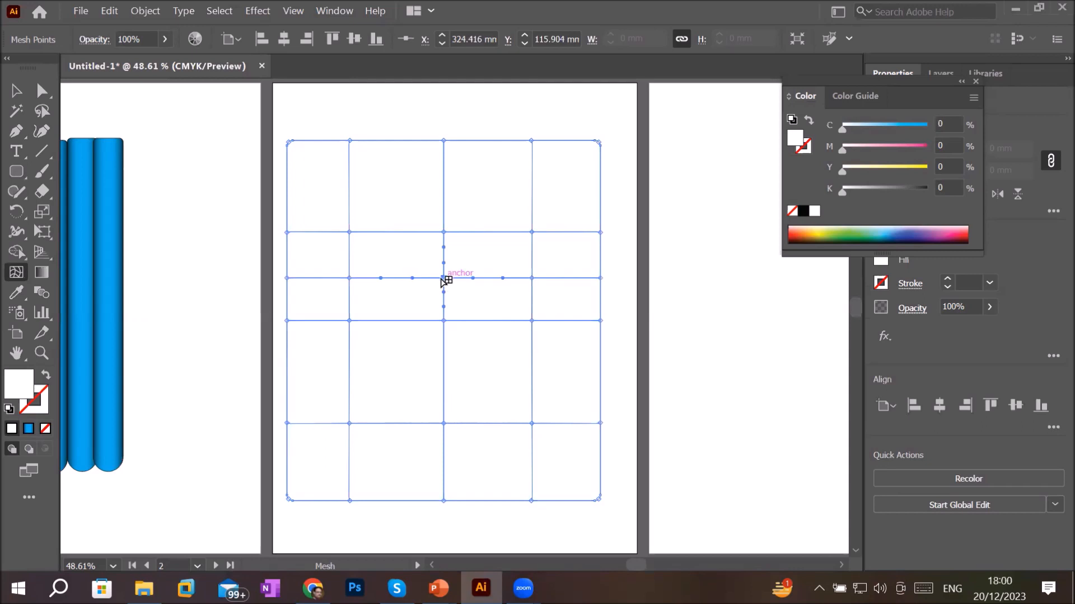
{"action": "left_click", "coordinate": [486, 185]}
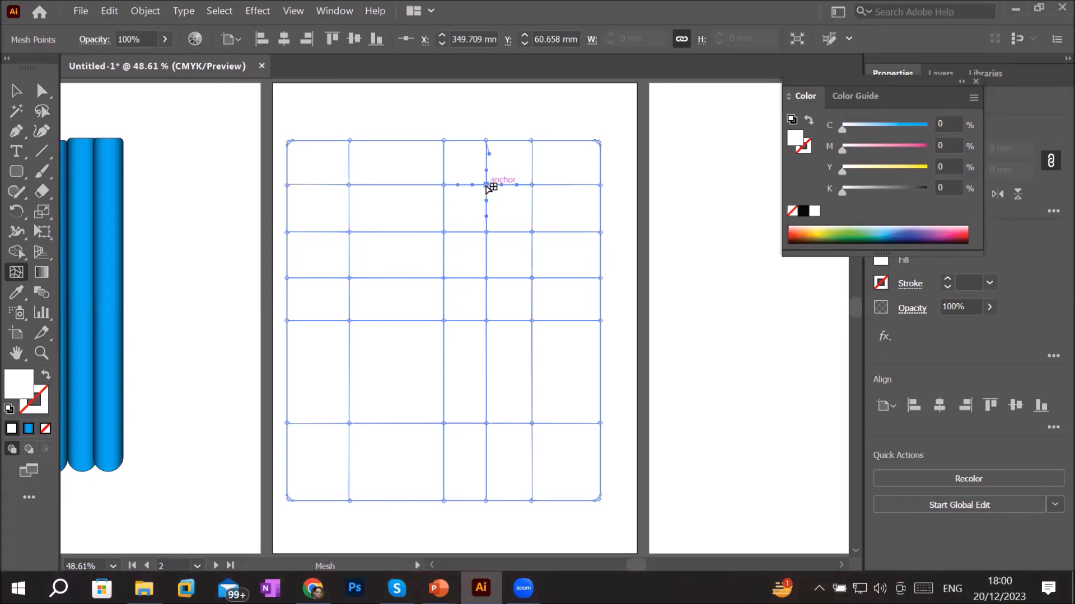
- Undo all the mesh points added to the white rounded rectangle
{"action": "key", "text": "ctrl+z"}
{"action": "key", "text": "ctrl+z"}
{"action": "key", "text": "ctrl+z"}
{"action": "key", "text": "ctrl+z"}
{"action": "key", "text": "ctrl+z"}
{"action": "key", "text": "ctrl+z"}
{"action": "key", "text": "ctrl+z"}
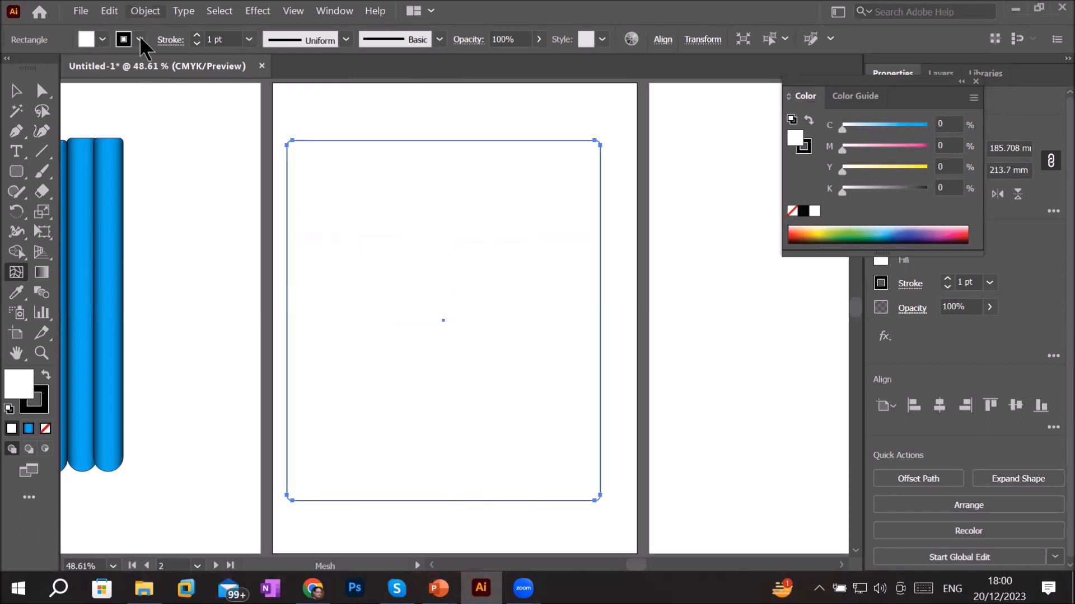
- Start Create Gradient Mesh on the white rounded rectangle and set it to 1 row and 1 column with the preview in view
{"action": "key", "text": "alt+o"}
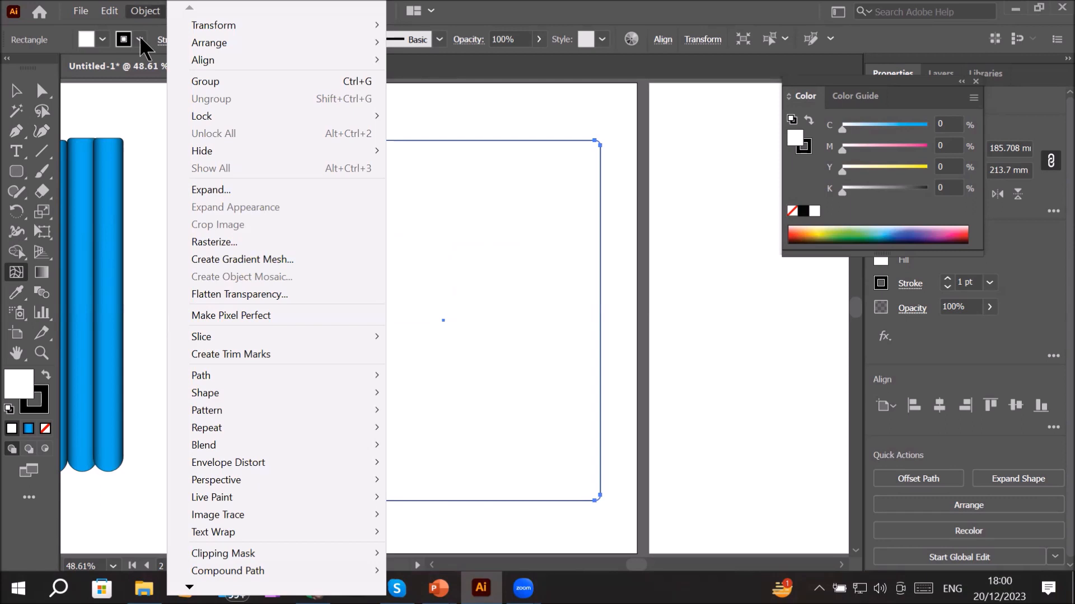
{"action": "left_click", "coordinate": [300, 259]}
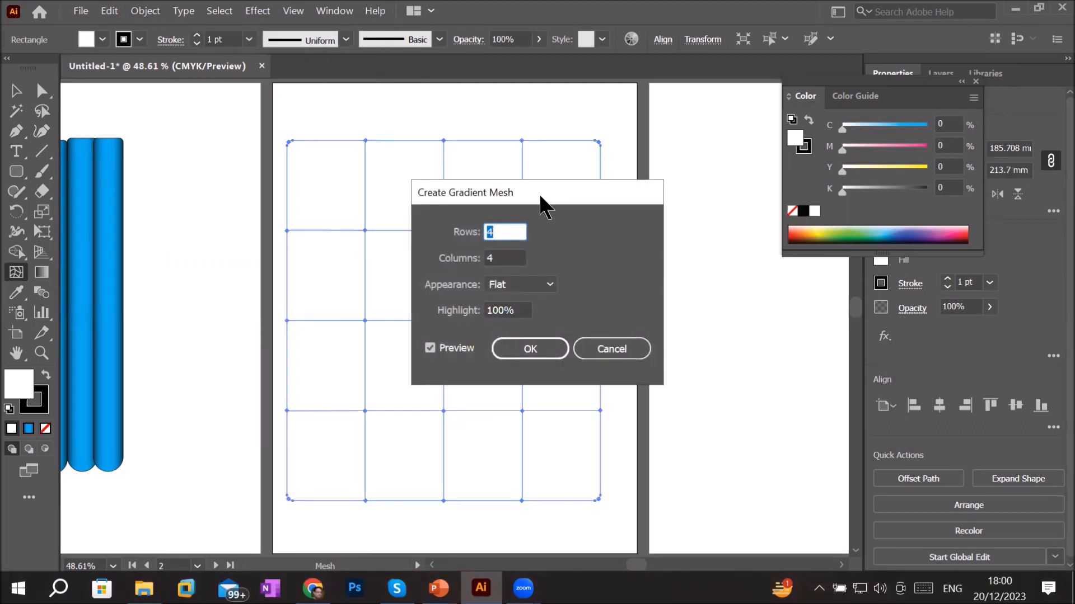
{"action": "left_click_drag", "start_coordinate": [539, 194], "coordinate": [643, 244]}
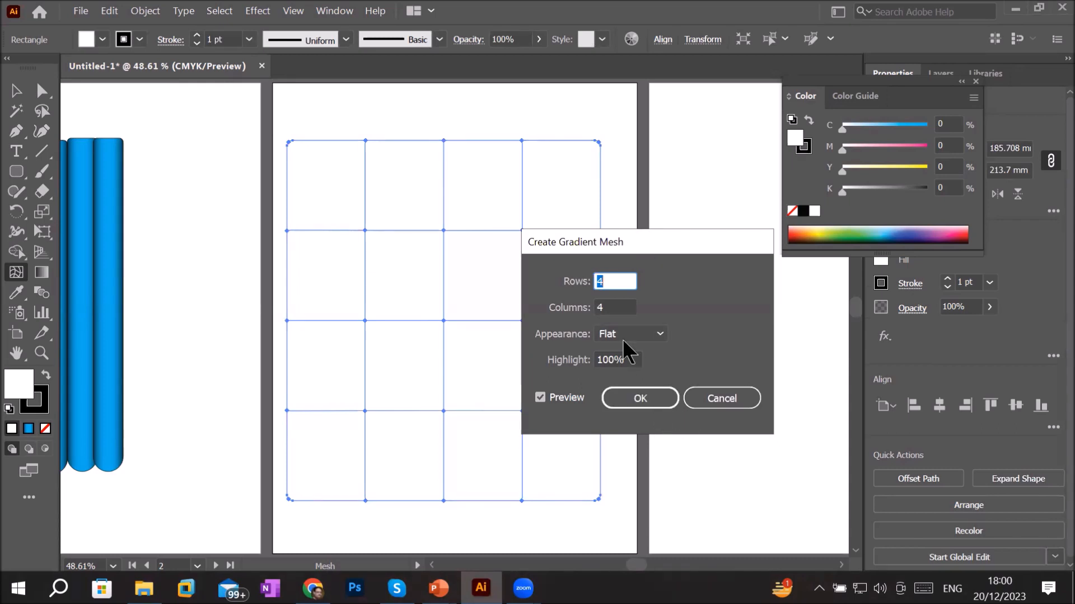
{"action": "scroll", "coordinate": [616, 280], "scroll_direction": "up", "scroll_amount": 3}
{"action": "scroll", "coordinate": [620, 278], "scroll_direction": "up", "scroll_amount": 2}
{"action": "scroll", "coordinate": [619, 279], "scroll_direction": "up", "scroll_amount": 6}
{"action": "scroll", "coordinate": [619, 278], "scroll_direction": "down", "scroll_amount": 14}
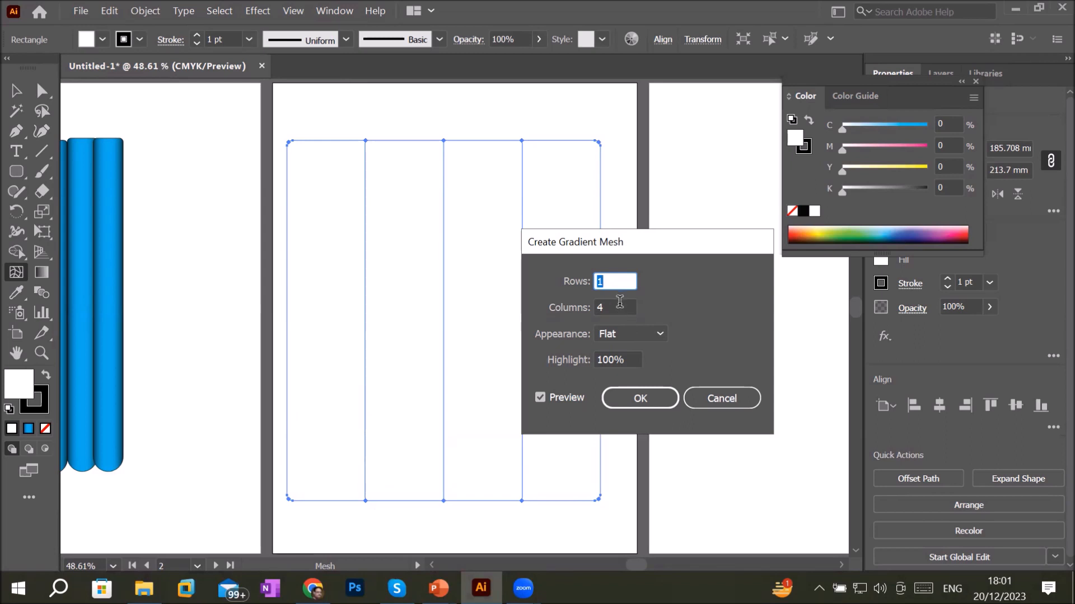
{"action": "left_click", "coordinate": [619, 307]}
{"action": "key", "text": "BackSpace"}
{"action": "type", "text": "1"}
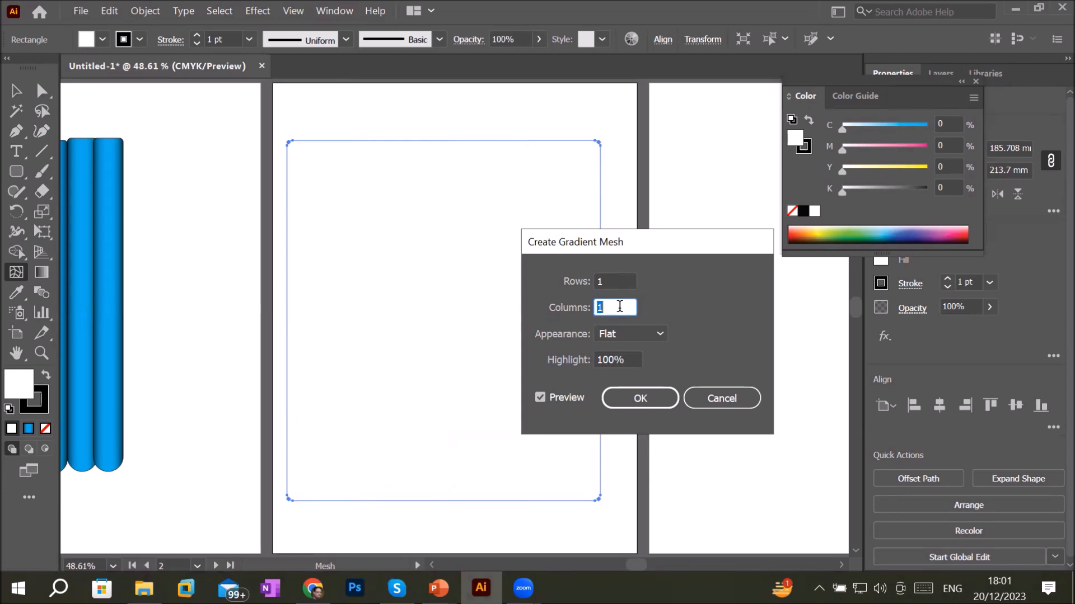
- Set the gradient mesh to 2 rows
{"action": "left_click", "coordinate": [615, 280]}
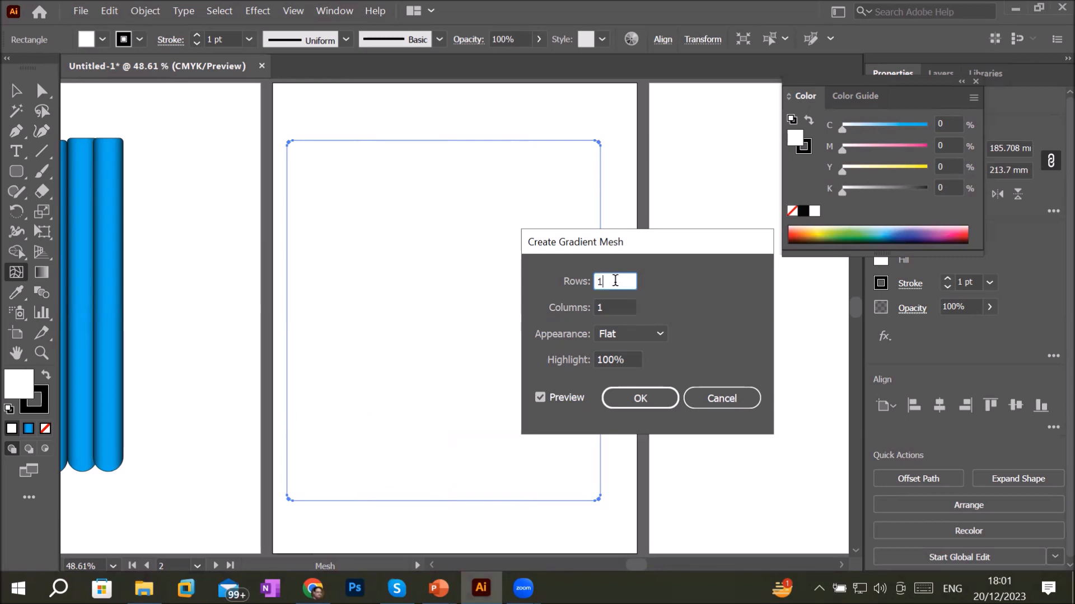
{"action": "key", "text": "BackSpace"}
{"action": "type", "text": "2"}
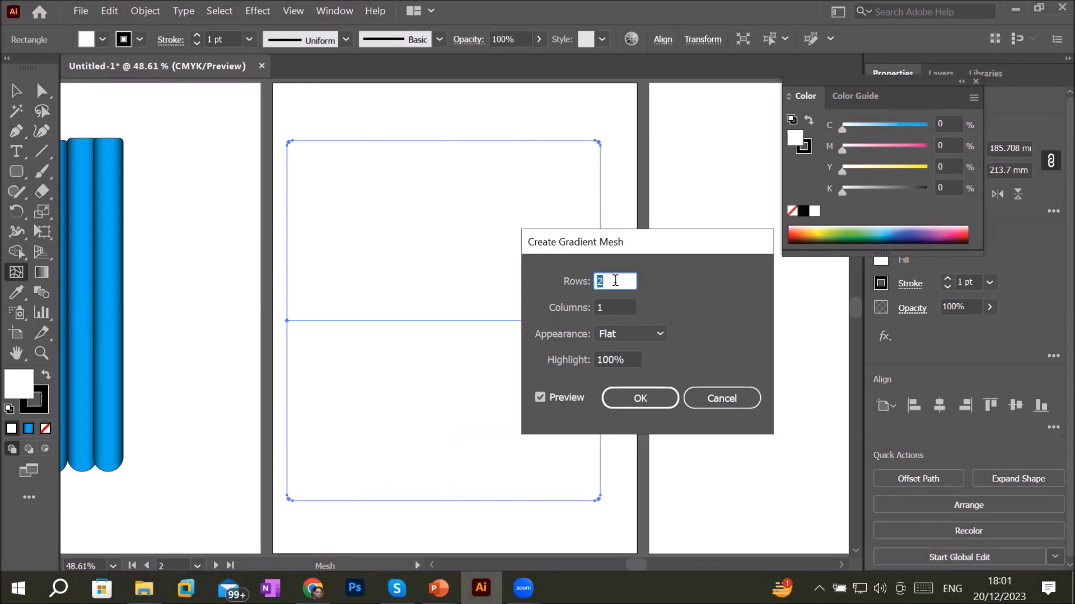
- Set the gradient mesh to 4 rows and 3 columns with Flat appearance and apply it to the white rounded rectangle
{"action": "key", "text": "Up"}
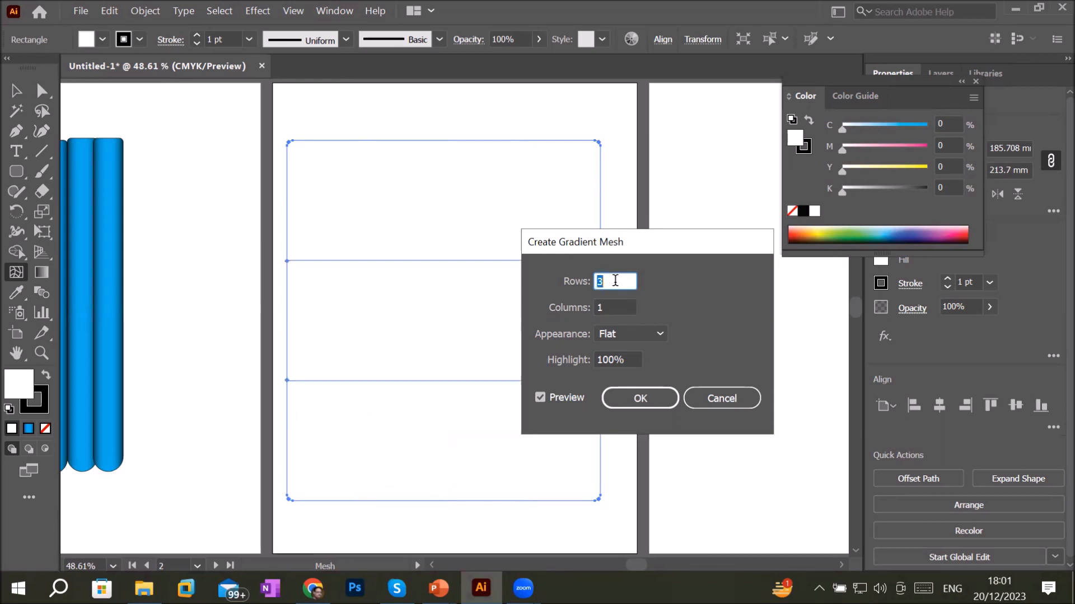
{"action": "key", "text": "Up"}
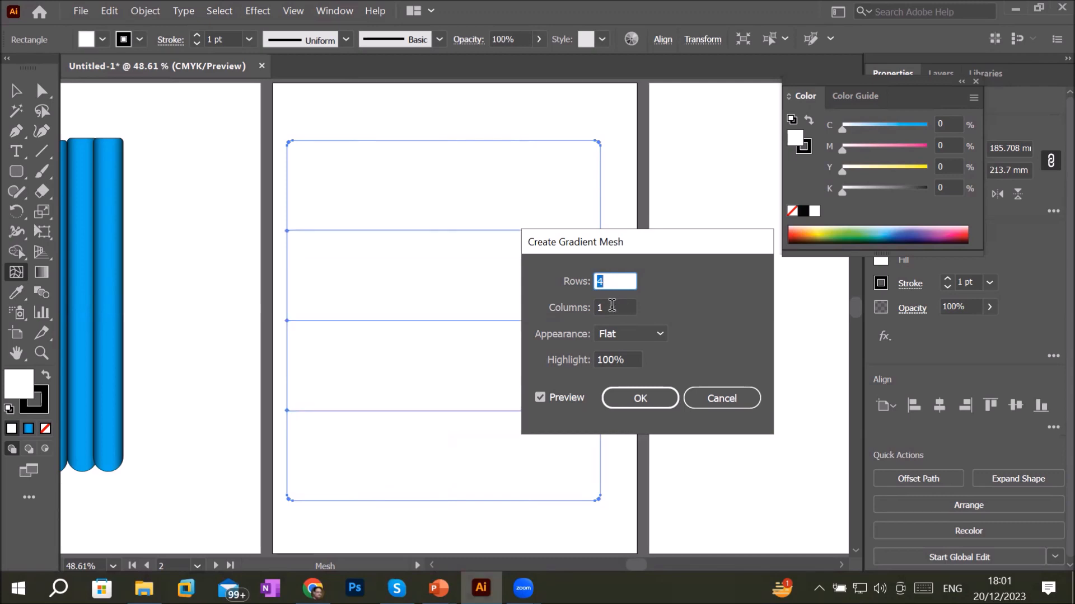
{"action": "left_click", "coordinate": [612, 305]}
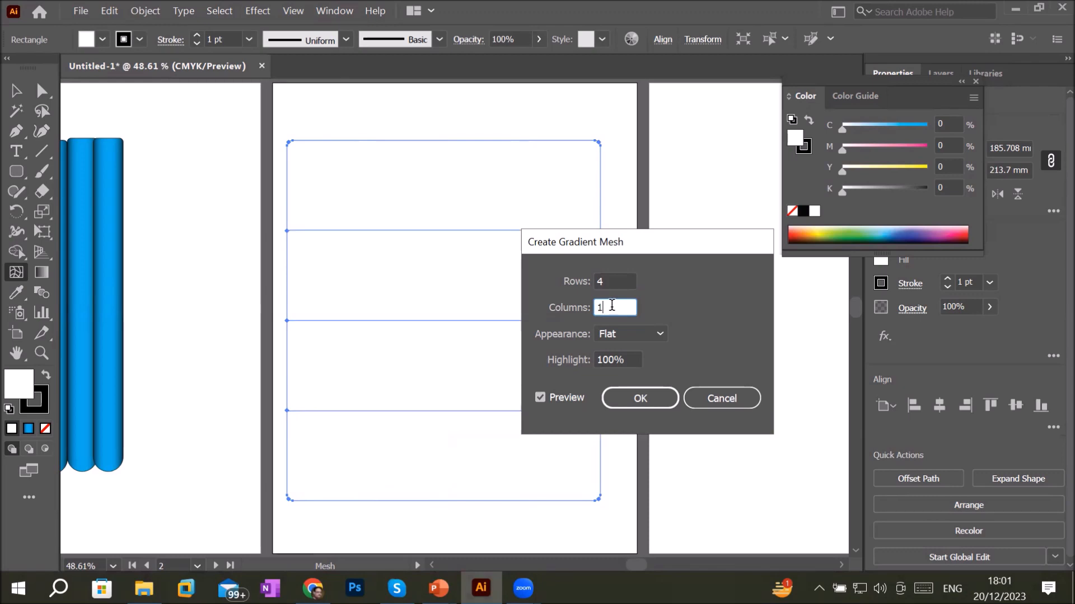
{"action": "key", "text": "Up"}
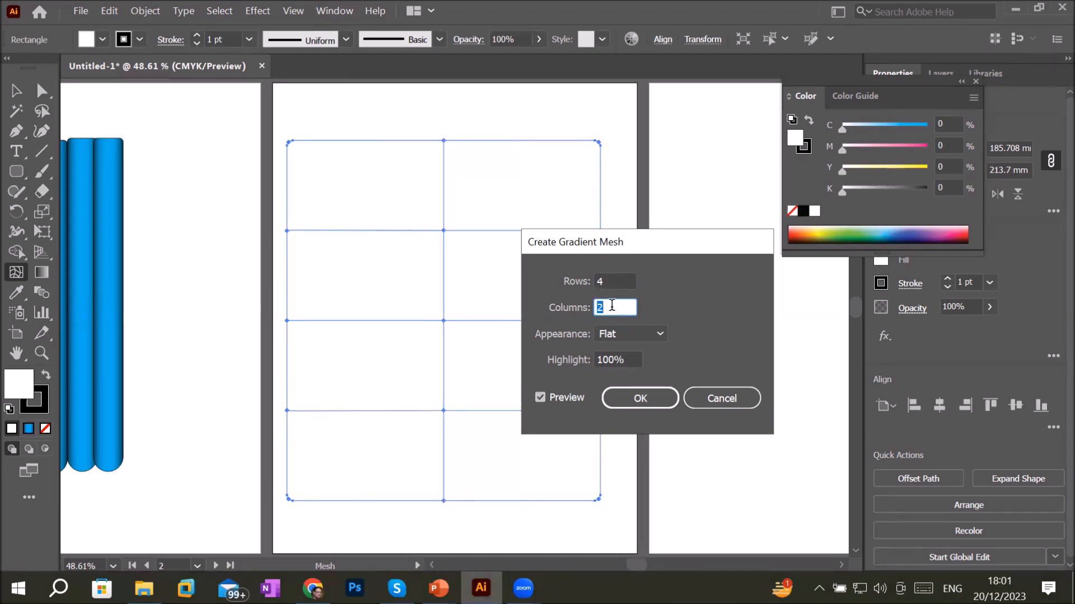
{"action": "key", "text": "Up"}
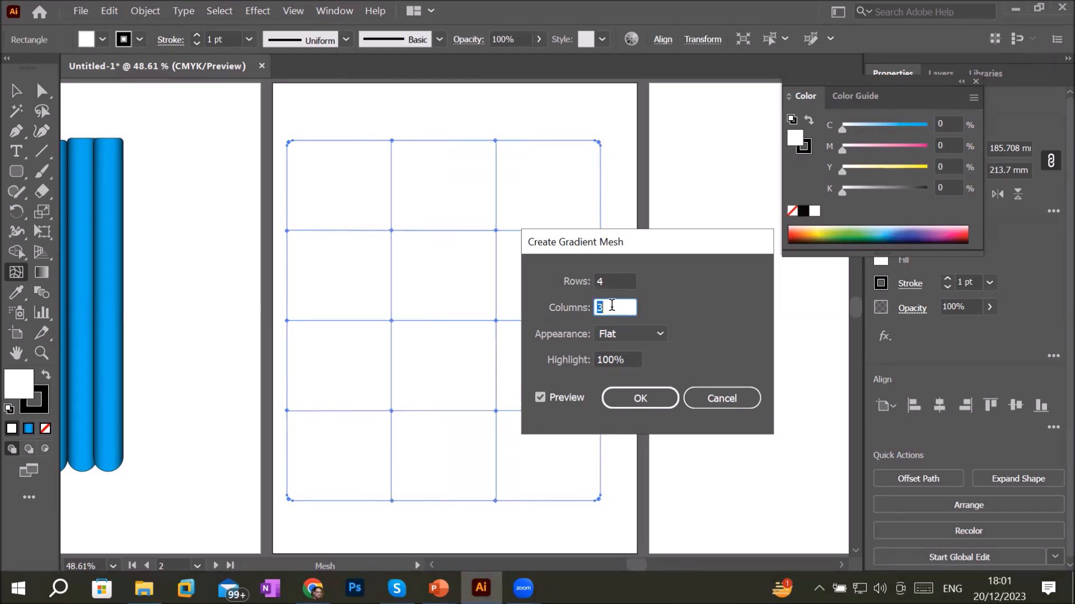
{"action": "left_click", "coordinate": [642, 389]}
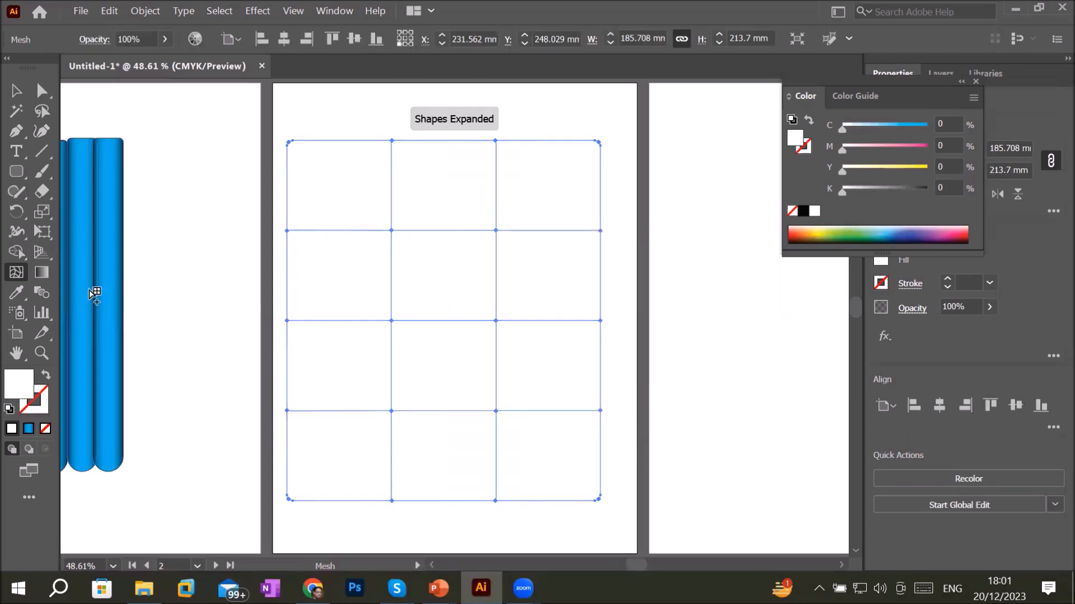
- Colour the two inner mesh points on the first interior row with pale green shades from the Color Guide
{"action": "left_click", "coordinate": [496, 230]}
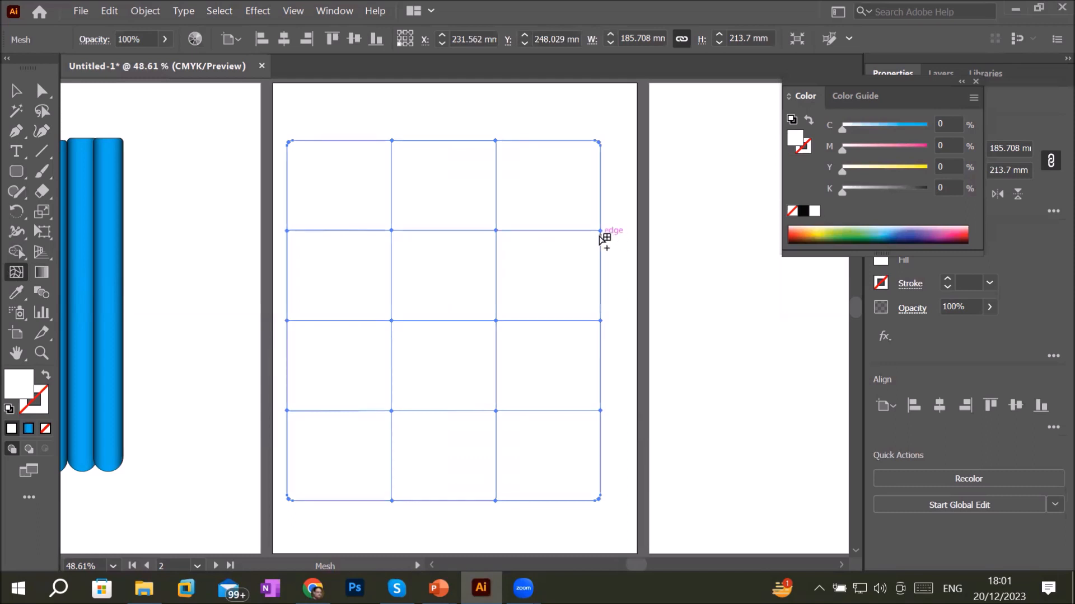
{"action": "left_click", "coordinate": [600, 142]}
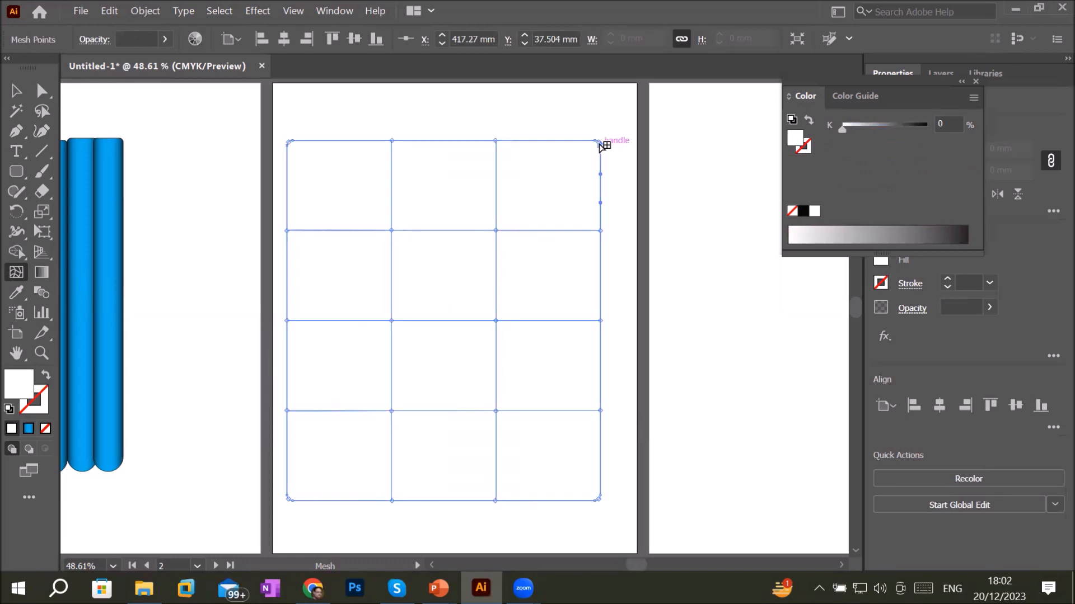
{"action": "left_click", "coordinate": [856, 97]}
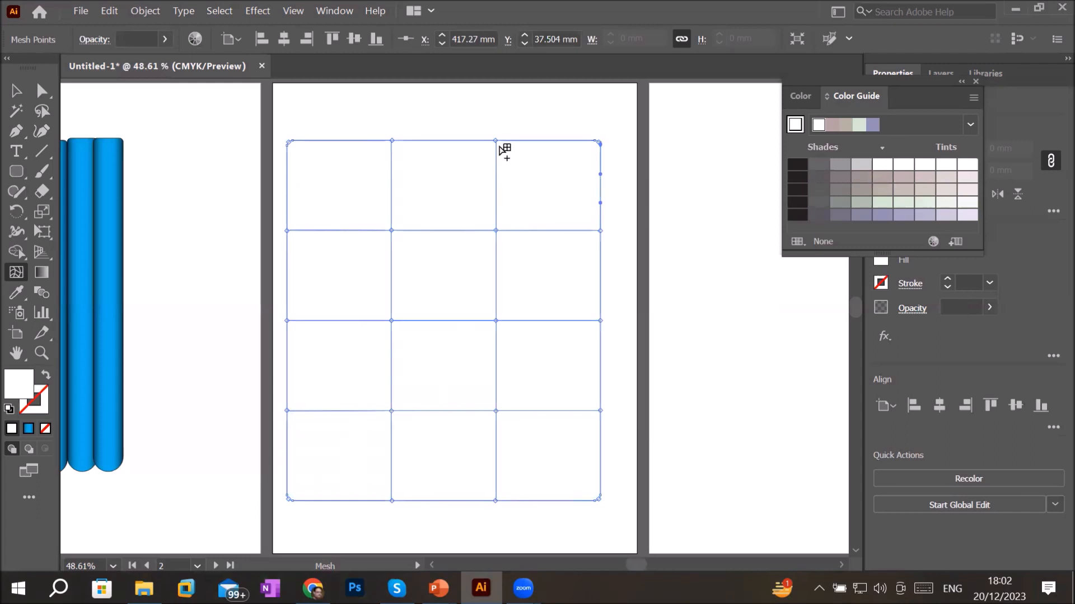
{"action": "left_click", "coordinate": [496, 230]}
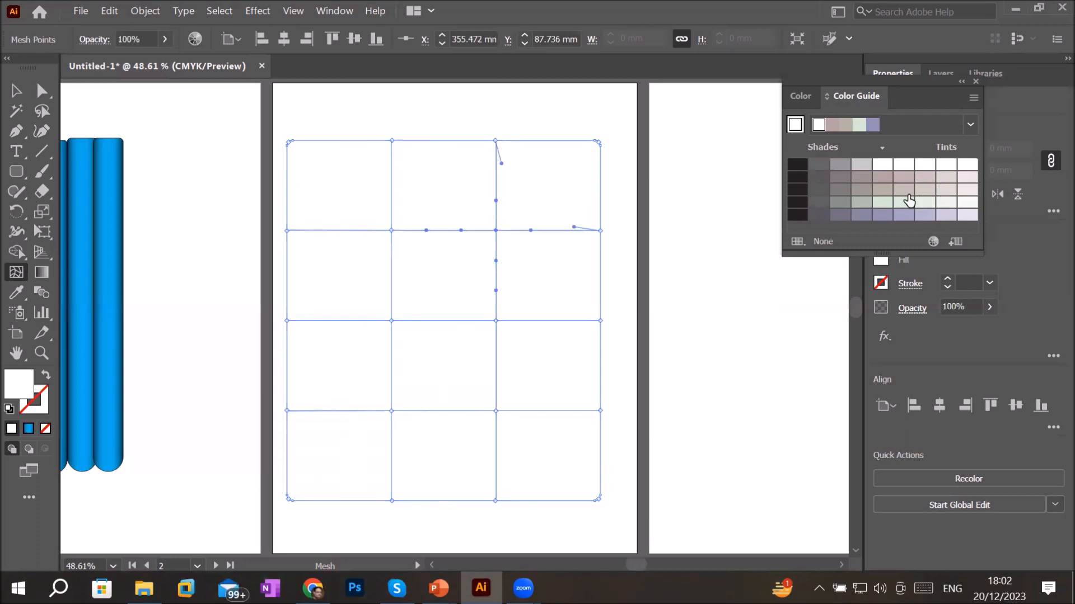
{"action": "left_click", "coordinate": [883, 203]}
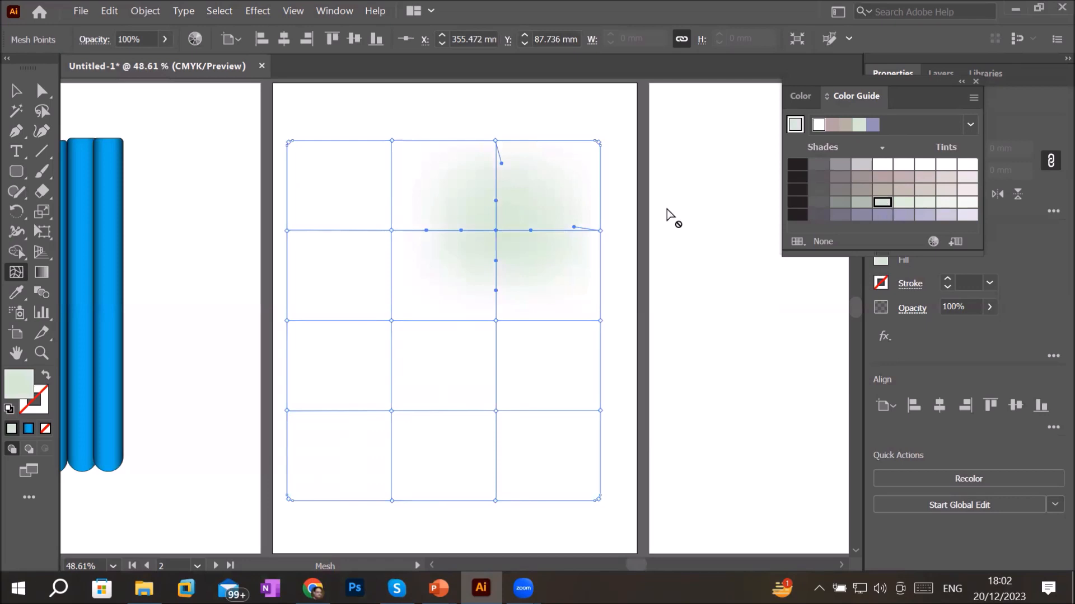
{"action": "left_click", "coordinate": [391, 231]}
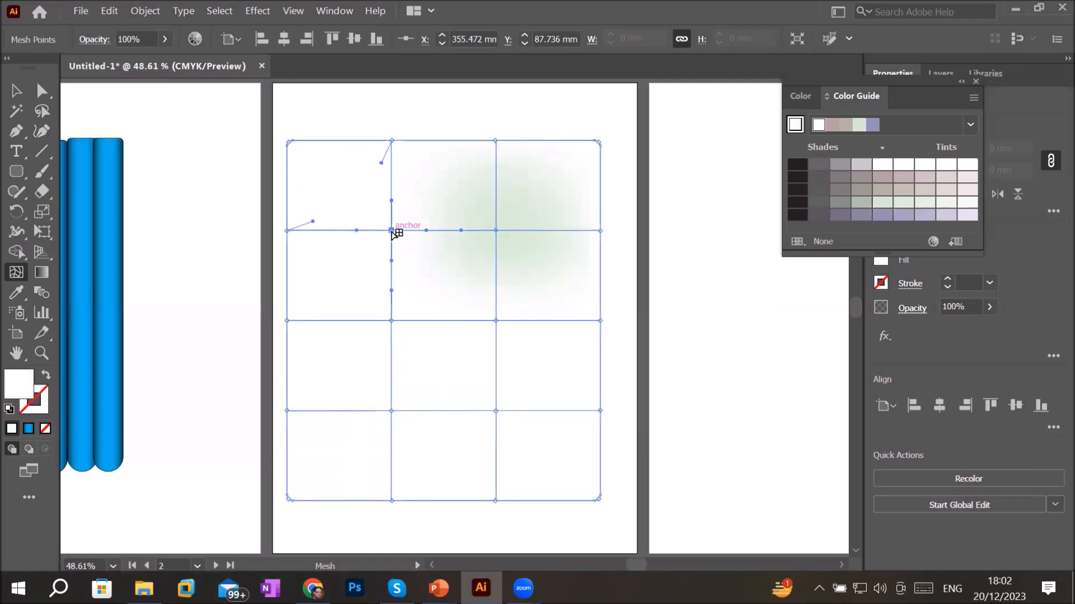
{"action": "left_click", "coordinate": [924, 203]}
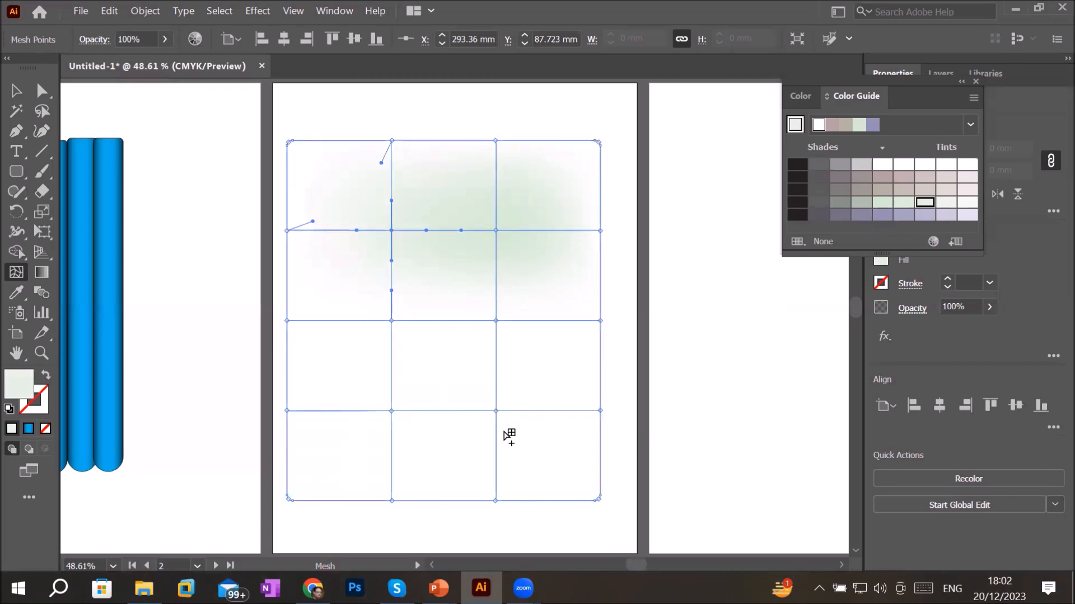
{"action": "left_click", "coordinate": [495, 411]}
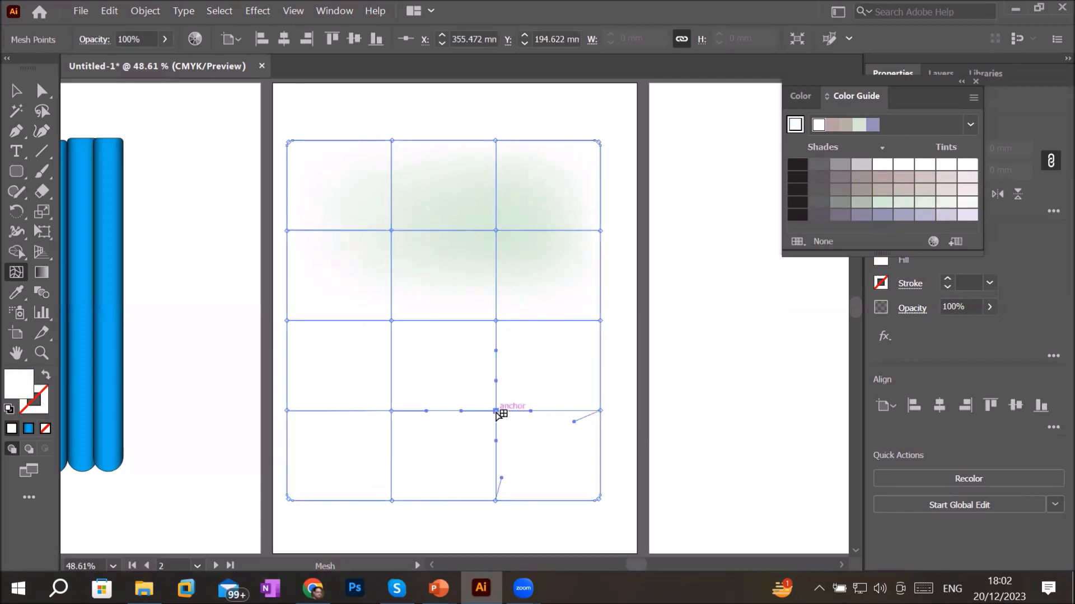
{"action": "left_click", "coordinate": [391, 230]}
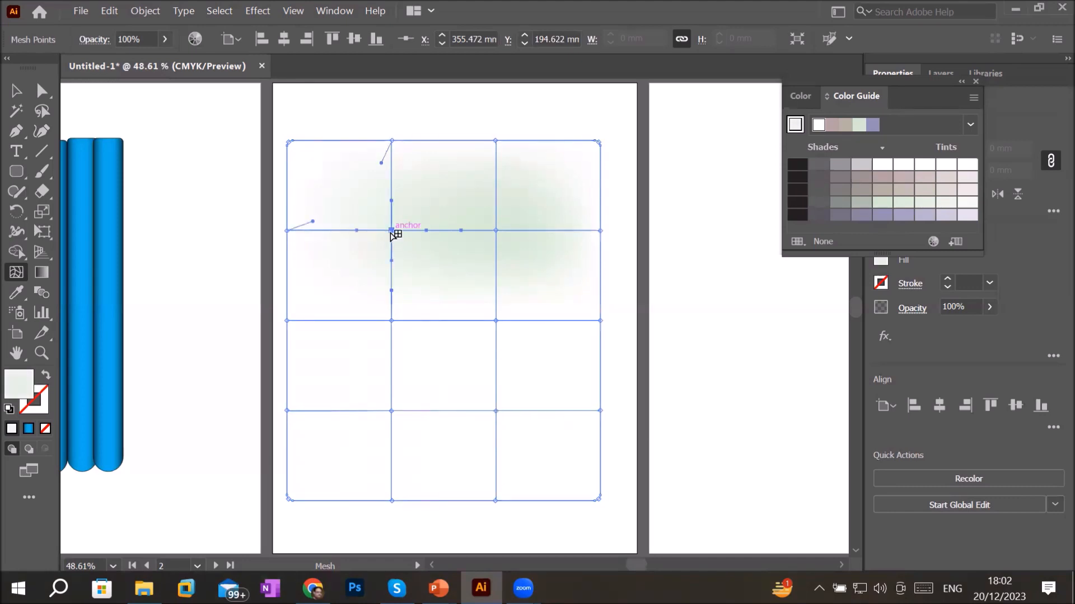
{"action": "left_click", "coordinate": [495, 411]}
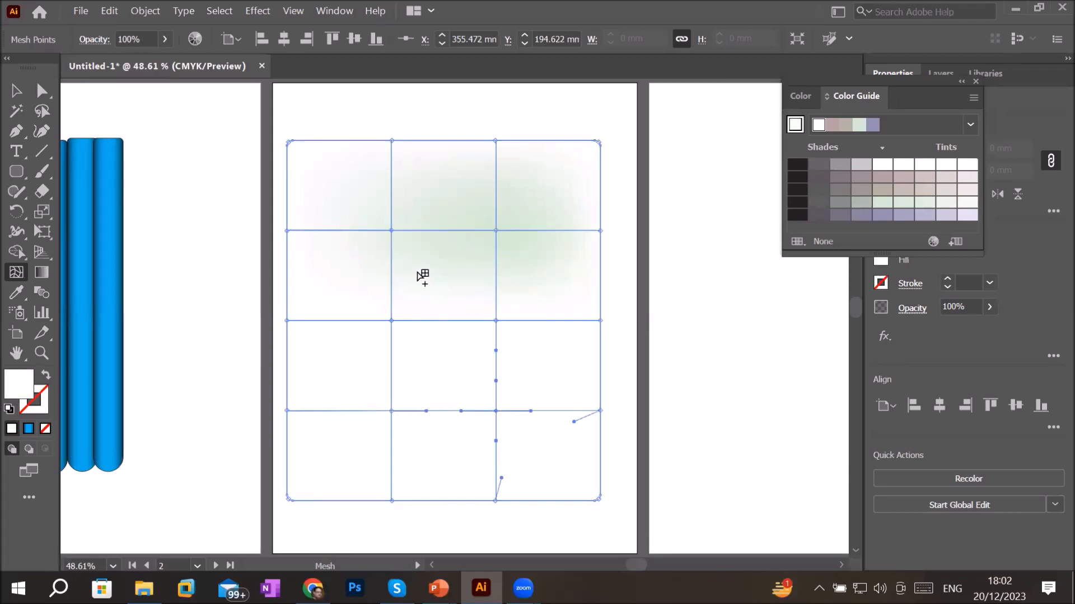
- Select the upper-left inner mesh point, then display the Swatches and place them beside the Color Guide
{"action": "left_click", "coordinate": [392, 230]}
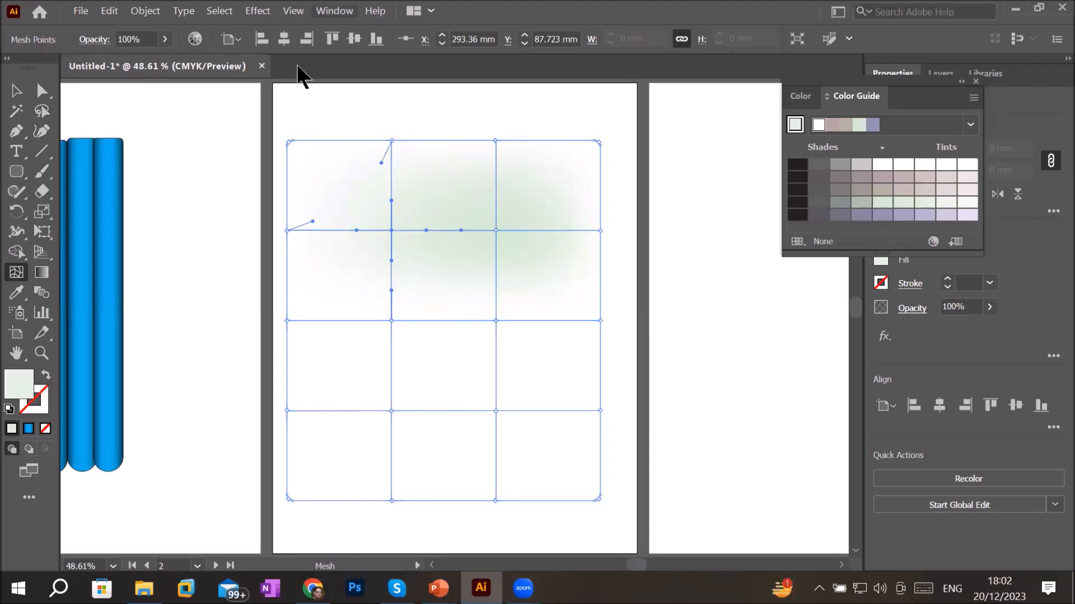
{"action": "left_click", "coordinate": [334, 10]}
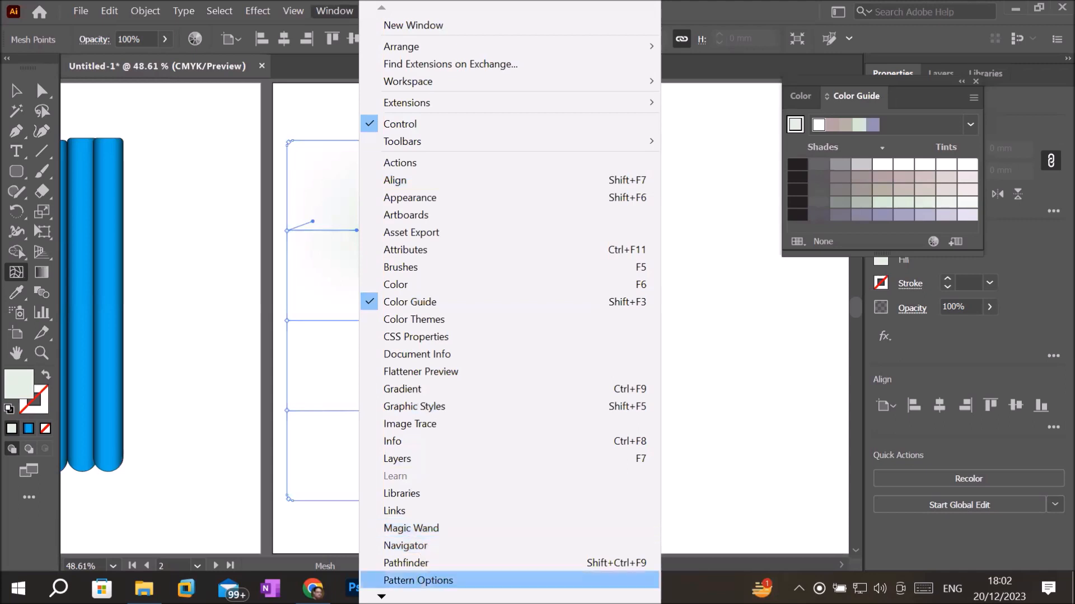
{"action": "mouse_move", "coordinate": [381, 596]}
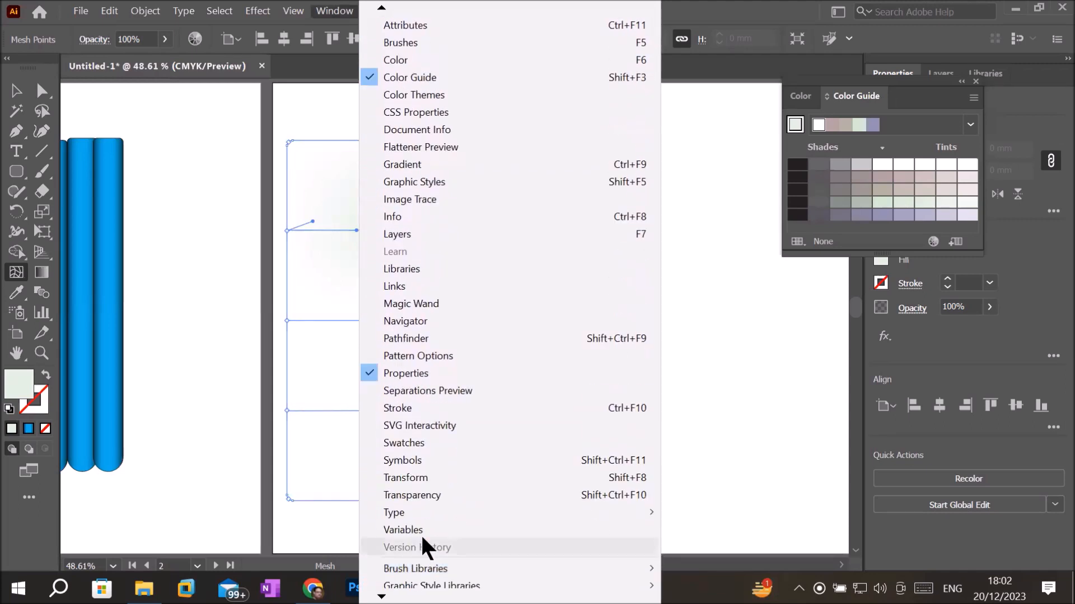
{"action": "left_click", "coordinate": [442, 443]}
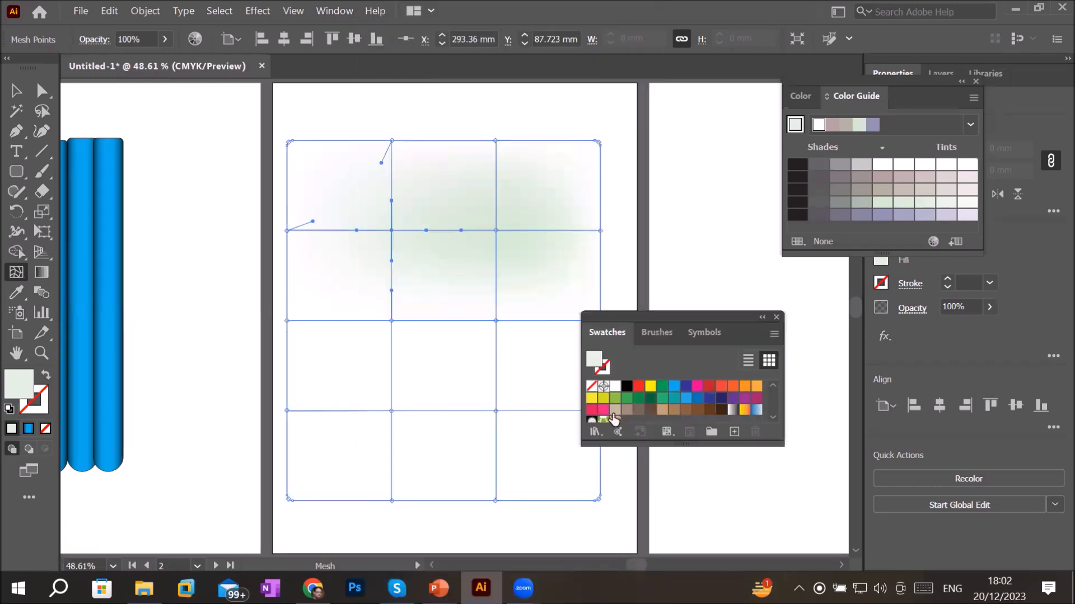
{"action": "left_click_drag", "start_coordinate": [657, 319], "coordinate": [668, 101]}
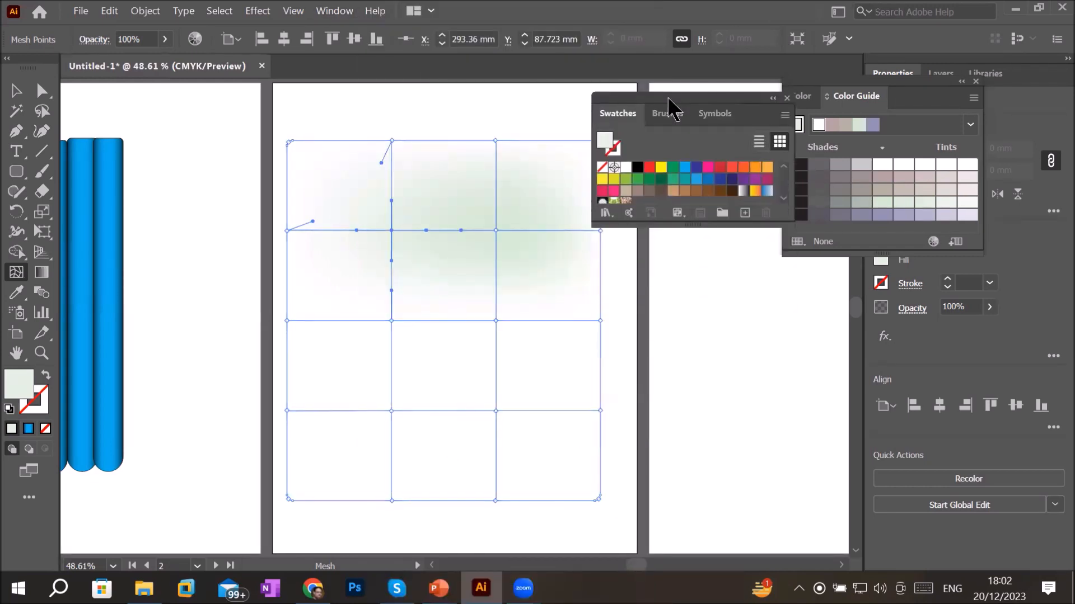
- Fill the upper-left inner mesh point and the lower-right inner mesh point with the red swatch
{"action": "left_click", "coordinate": [648, 168]}
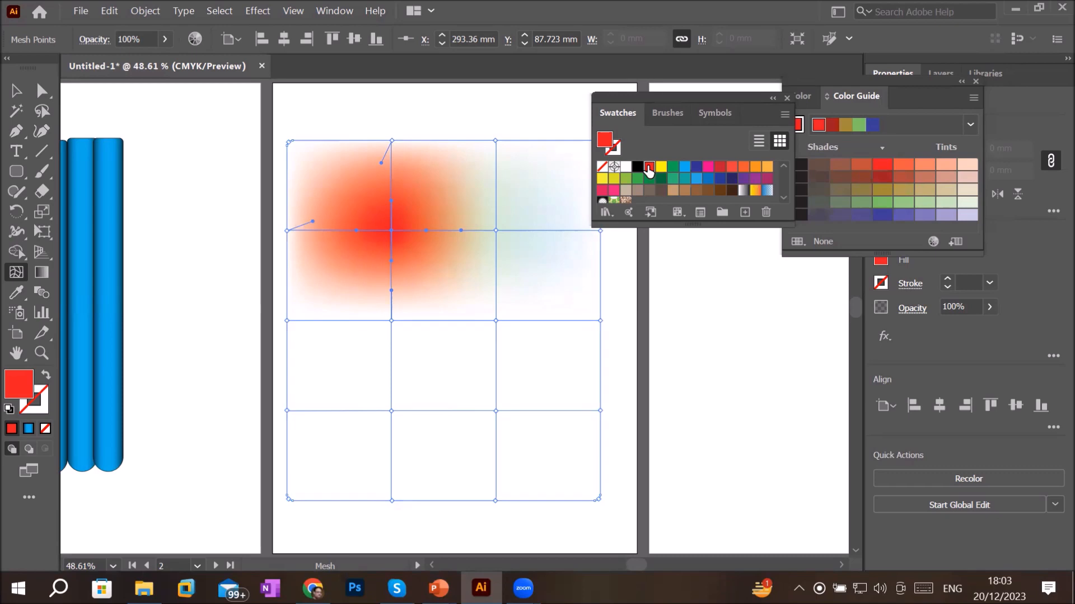
{"action": "left_click", "coordinate": [497, 412]}
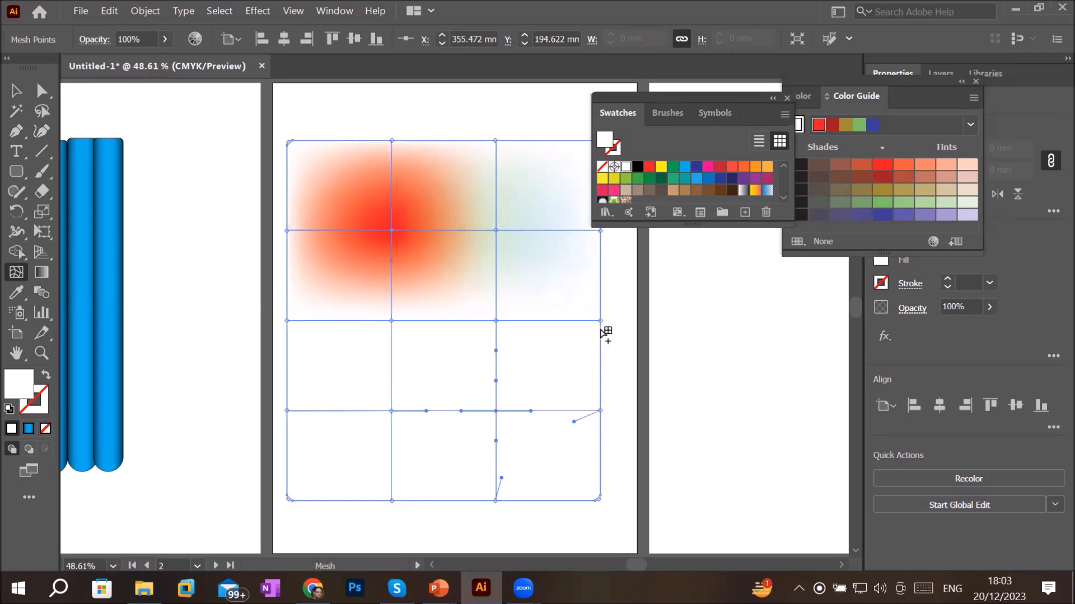
{"action": "left_click", "coordinate": [649, 167]}
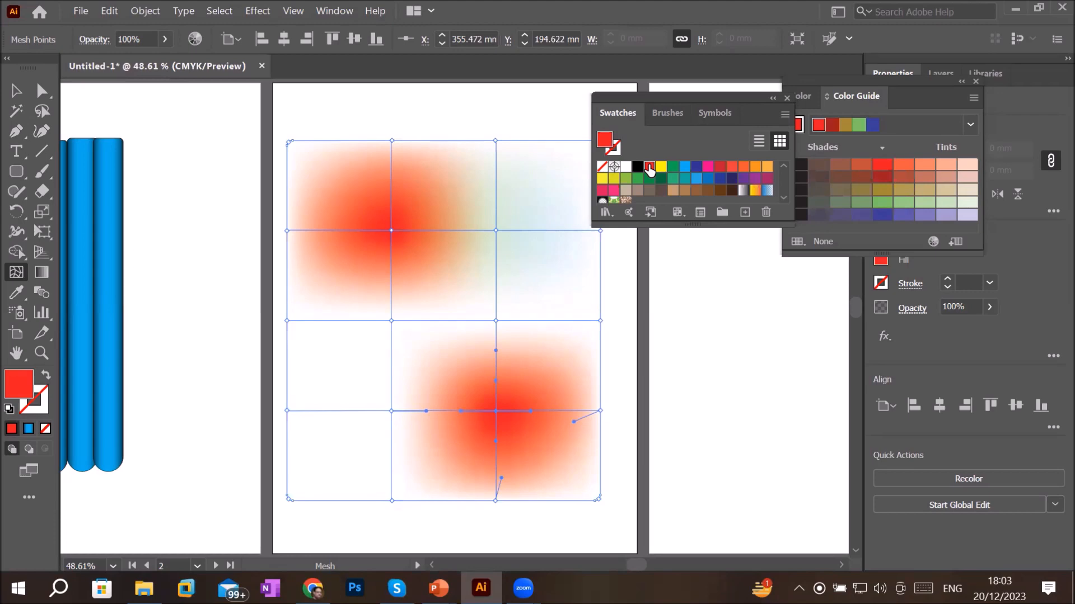
- Undo the red and pale green colouring of the mesh points, returning the whole mesh to white
{"action": "key", "text": "ctrl+z"}
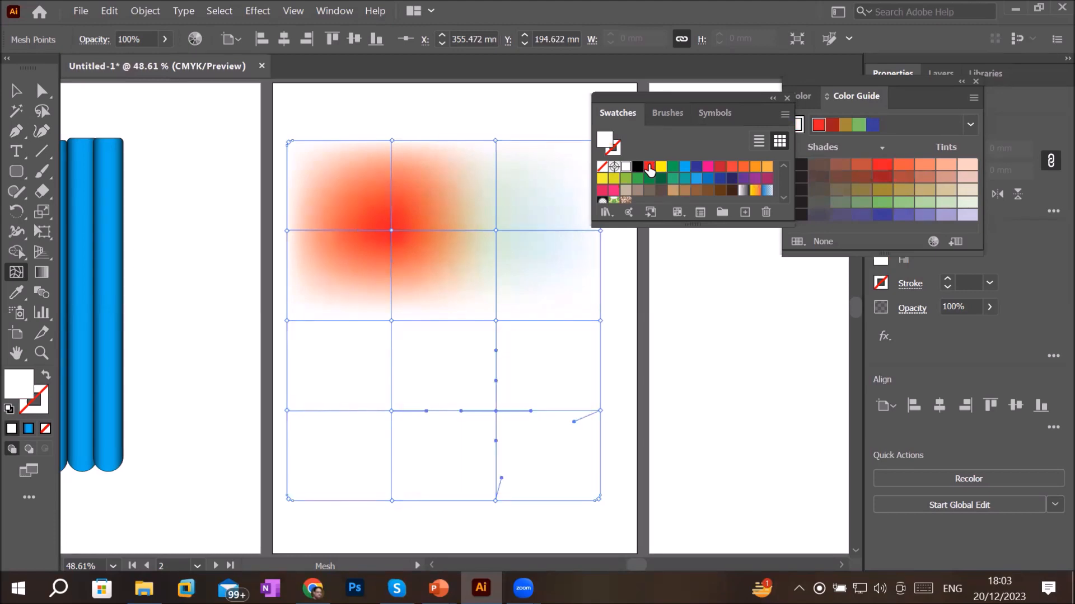
{"action": "key", "text": "ctrl+z"}
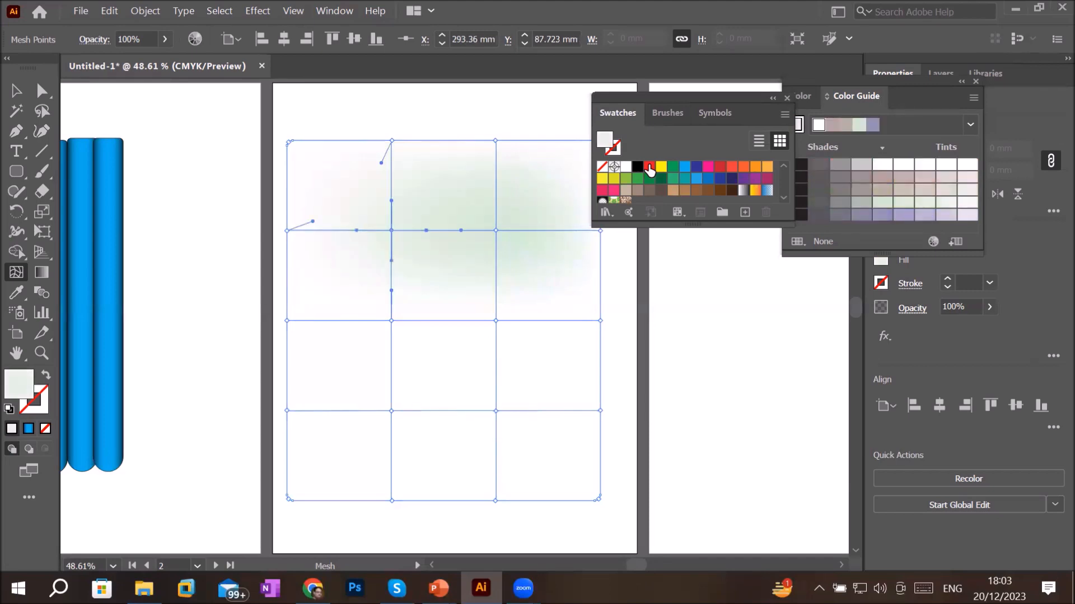
{"action": "key", "text": "ctrl+z"}
{"action": "key", "text": "ctrl+z"}
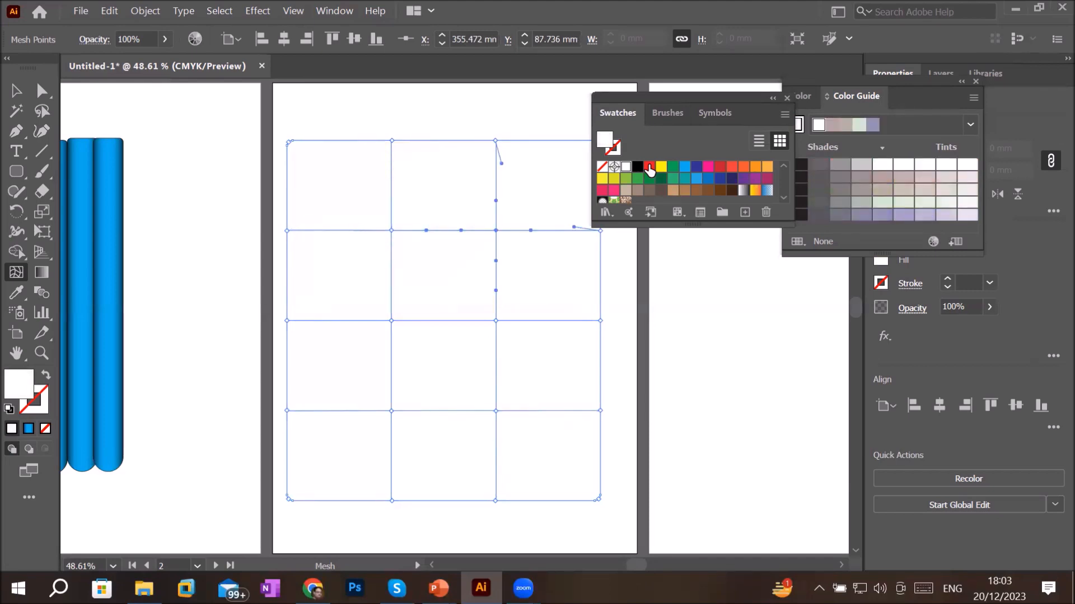
- Move the Swatches clear of the mesh, and fill all mesh points along its right and left edges with black using Direct Selection
{"action": "left_click_drag", "start_coordinate": [656, 94], "coordinate": [716, 100]}
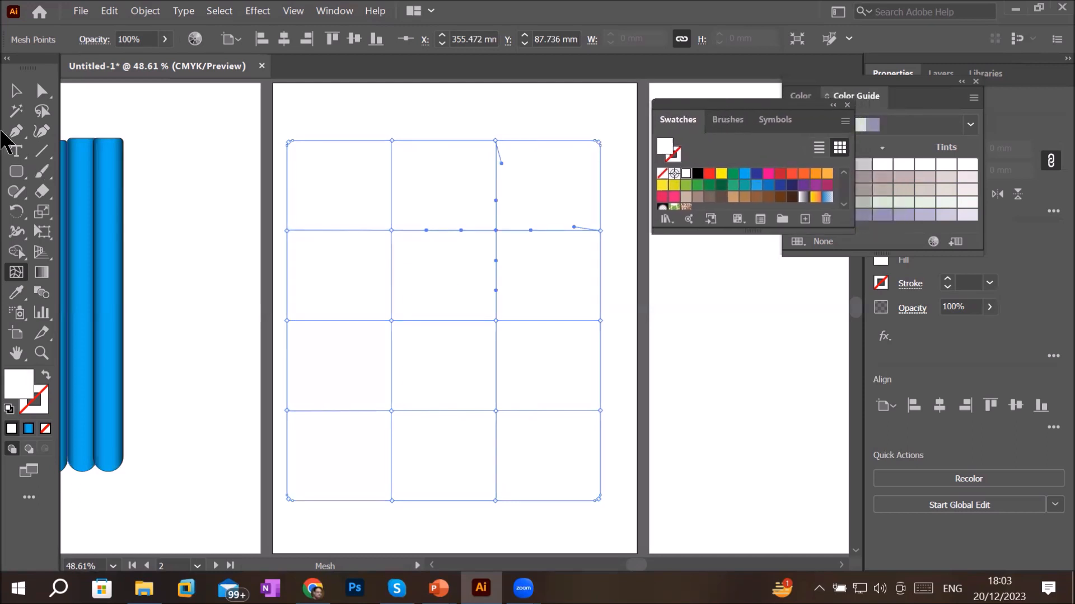
{"action": "left_click", "coordinate": [41, 112]}
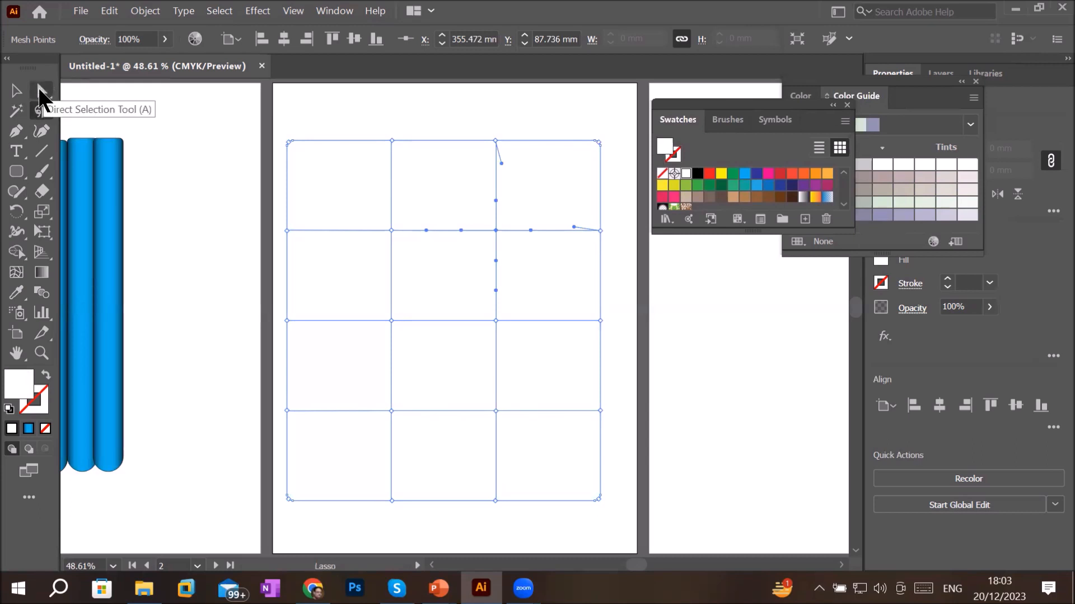
{"action": "left_click", "coordinate": [40, 91]}
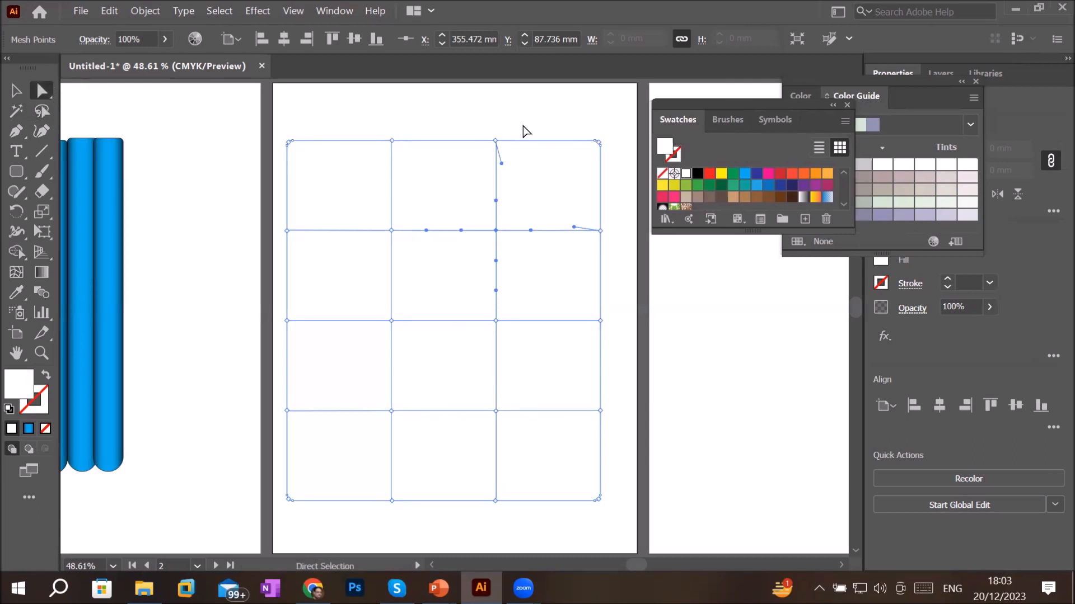
{"action": "left_click_drag", "start_coordinate": [582, 114], "coordinate": [617, 533]}
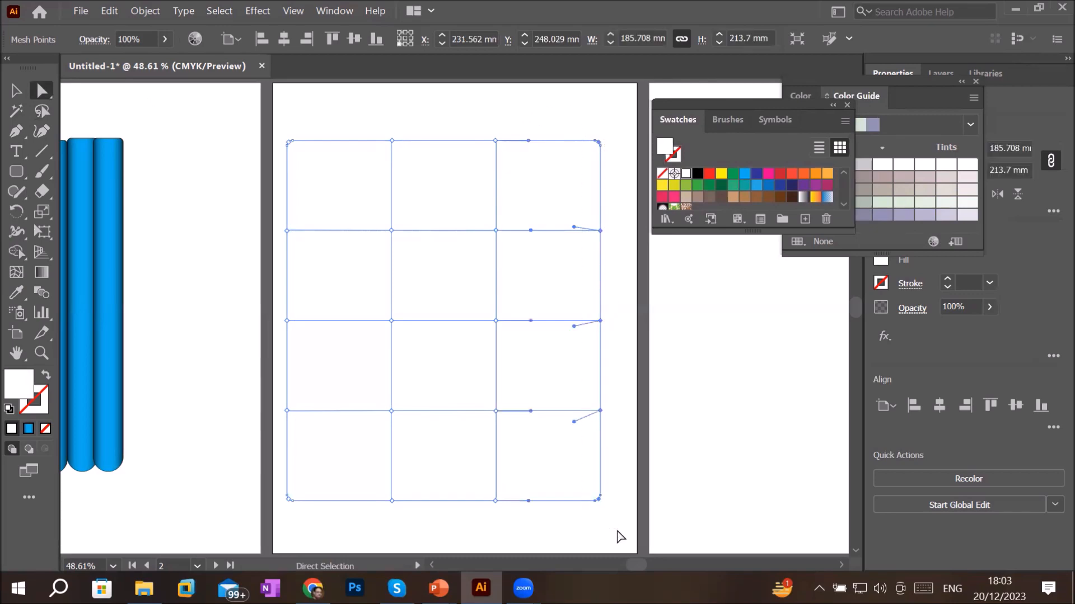
{"action": "left_click", "coordinate": [696, 174]}
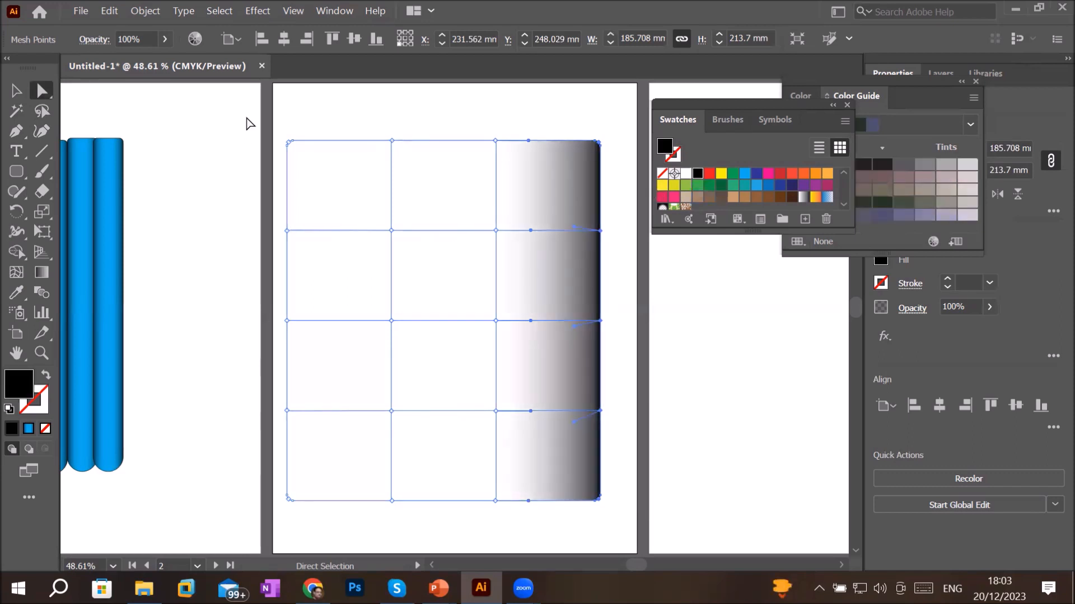
{"action": "left_click_drag", "start_coordinate": [250, 123], "coordinate": [319, 533]}
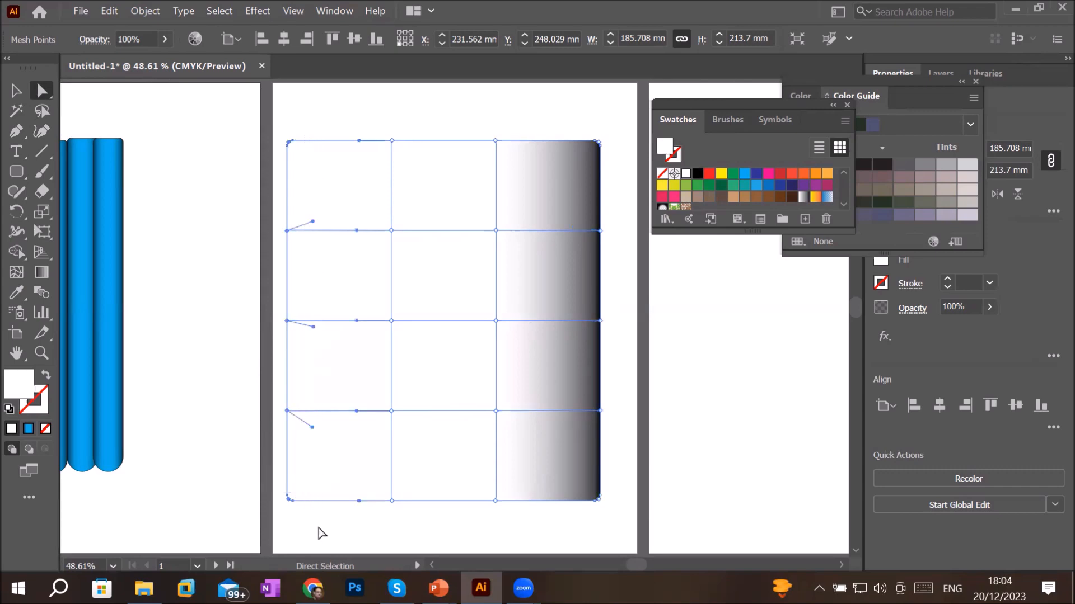
{"action": "left_click", "coordinate": [698, 173]}
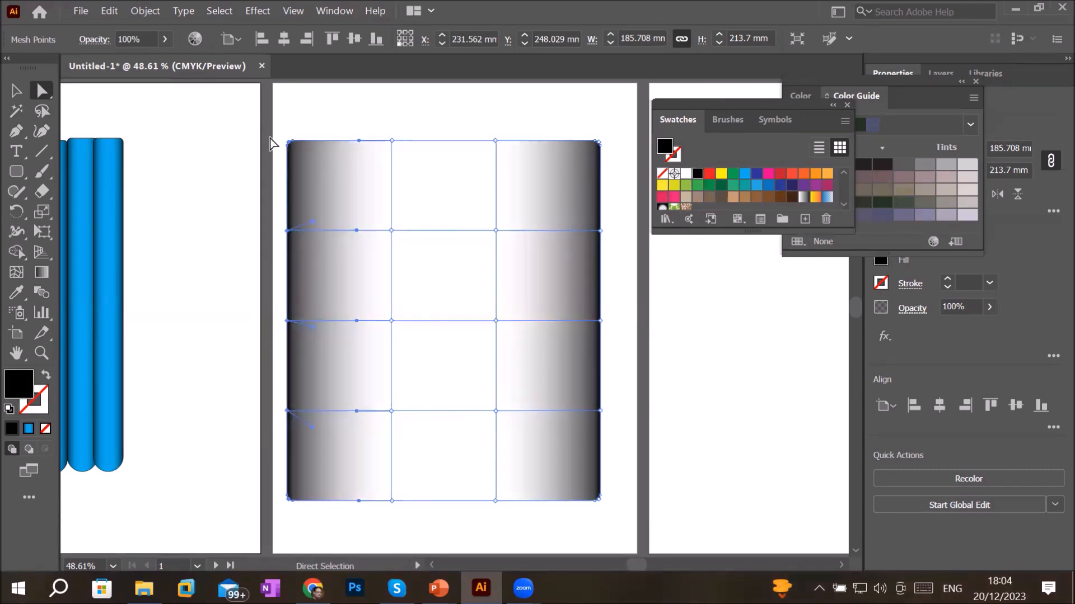
- Fill all mesh points along the rounded rectangle's upper and lower edges with the black swatch
{"action": "left_click_drag", "start_coordinate": [279, 126], "coordinate": [622, 164]}
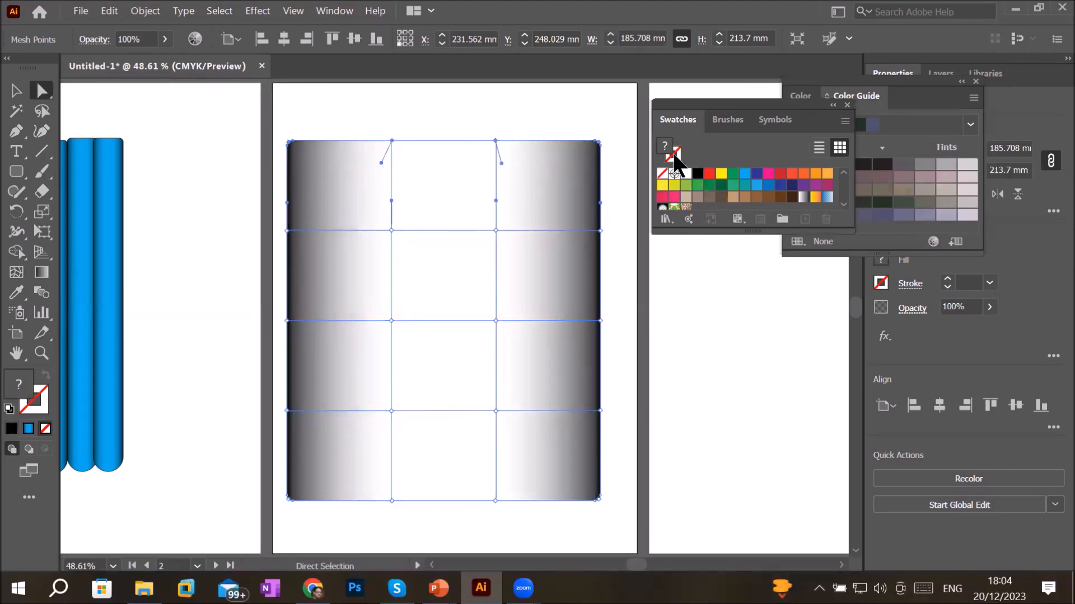
{"action": "left_click", "coordinate": [698, 174]}
{"action": "left_click_drag", "start_coordinate": [275, 487], "coordinate": [621, 525]}
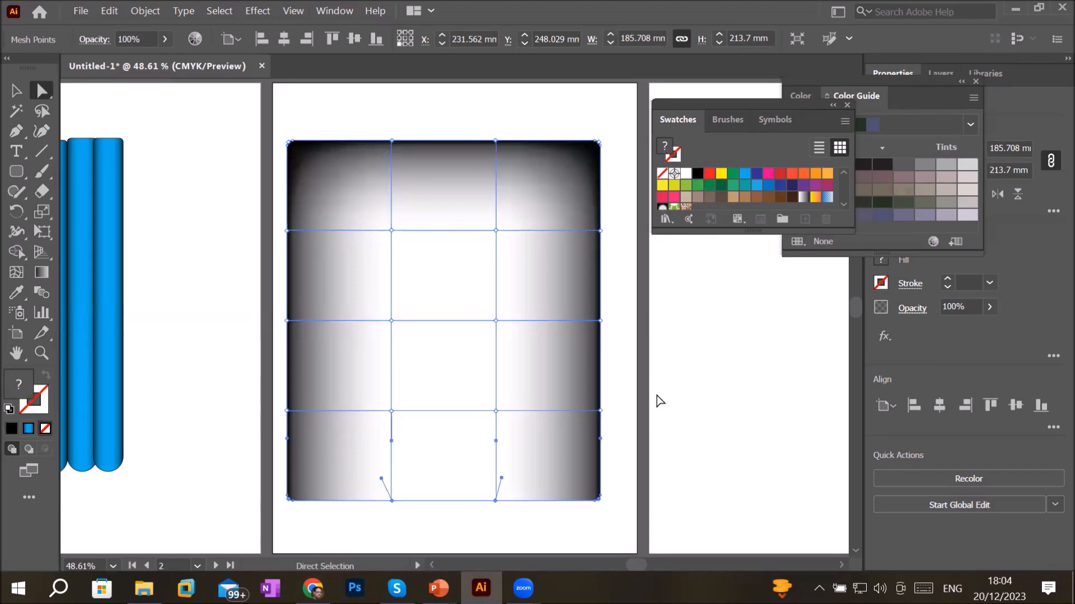
{"action": "left_click", "coordinate": [698, 176]}
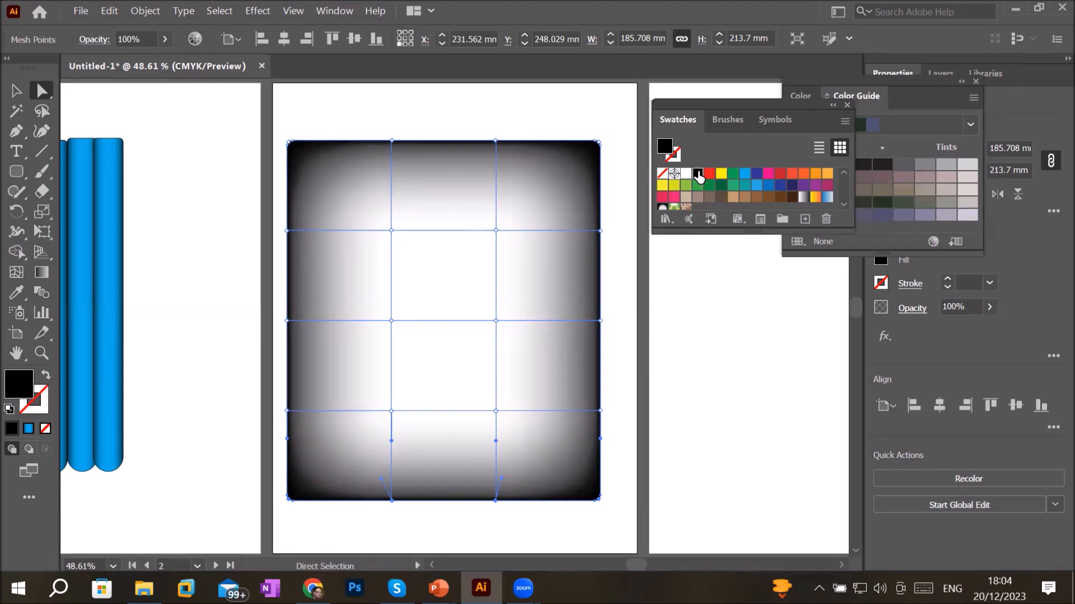
- Undo all the black edge shading so the mesh is entirely white, and deselect it
{"action": "key", "text": "ctrl+z"}
{"action": "key", "text": "ctrl+z"}
{"action": "key", "text": "ctrl+z"}
{"action": "key", "text": "ctrl+z"}
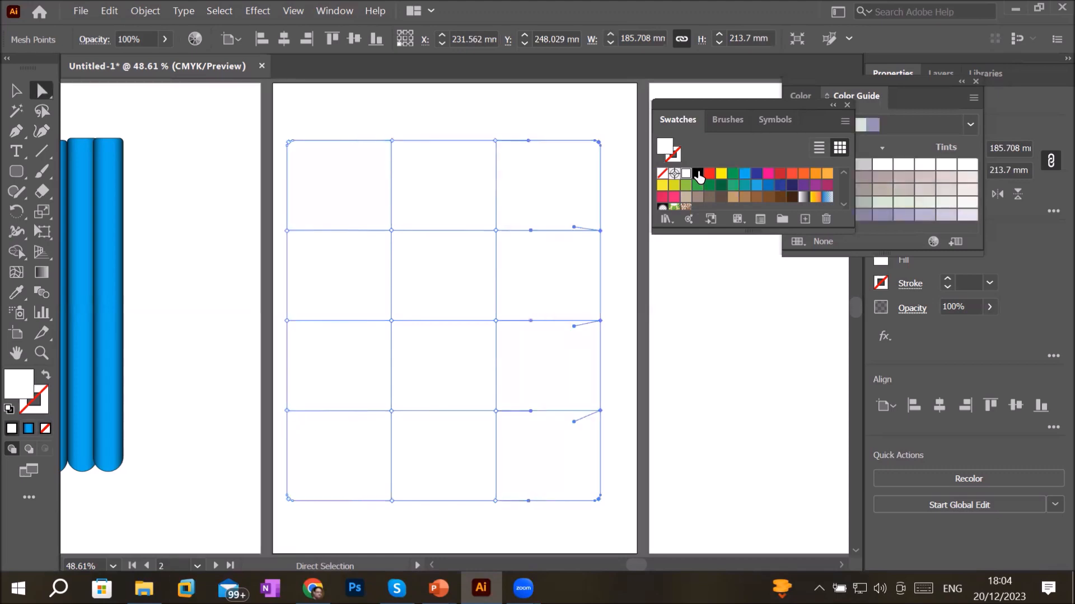
{"action": "left_click", "coordinate": [546, 114]}
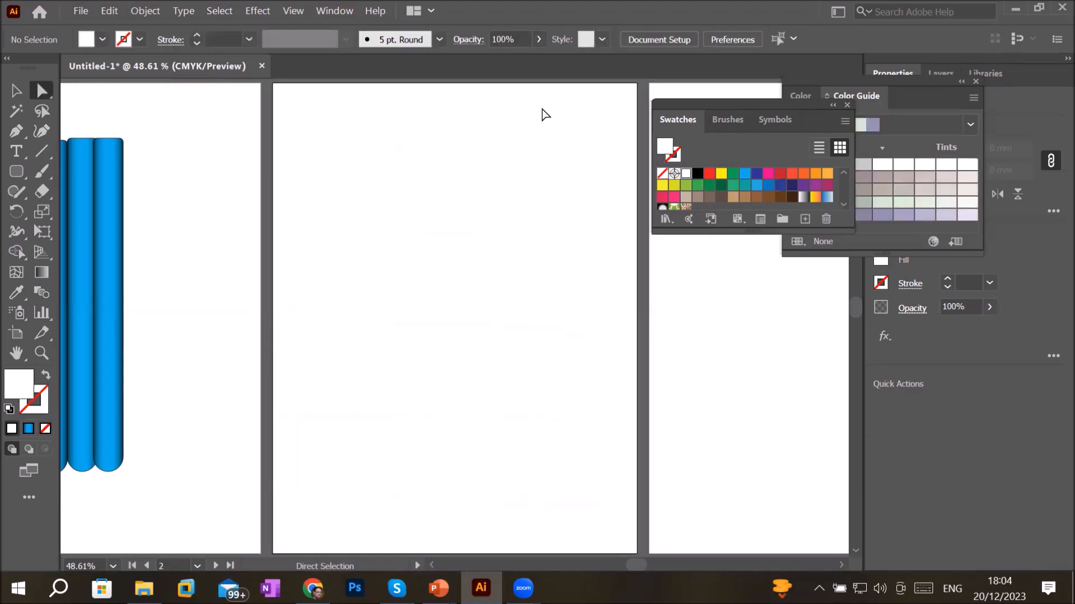
- Try filling the mesh patch in the second row of the rightmost column with red, and undo it
{"action": "left_click", "coordinate": [498, 257]}
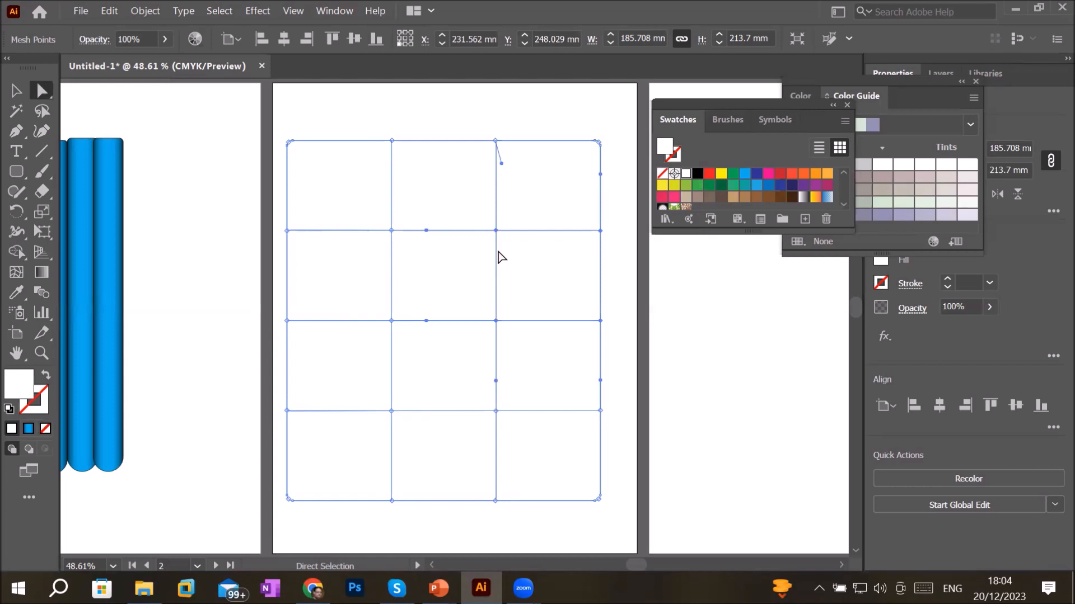
{"action": "double_click", "coordinate": [24, 375]}
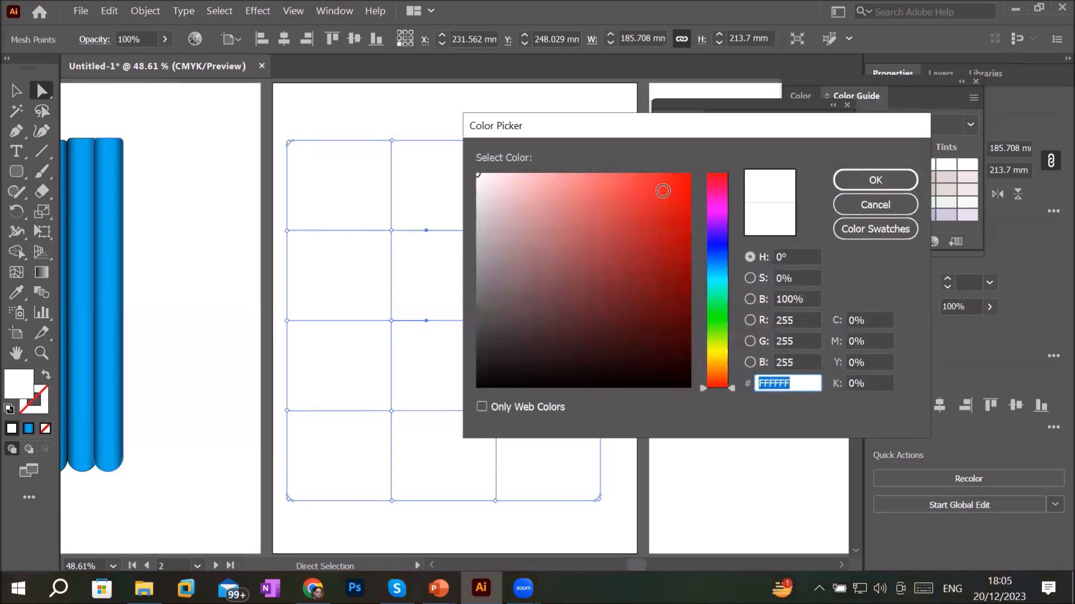
{"action": "left_click", "coordinate": [675, 192]}
{"action": "left_click", "coordinate": [861, 184]}
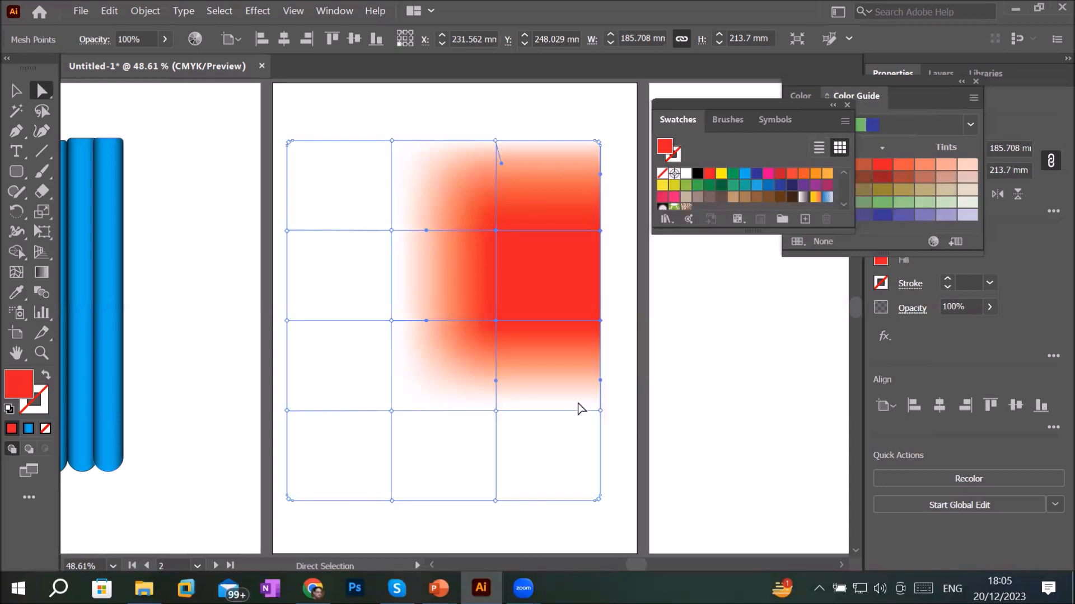
{"action": "key", "text": "ctrl+z"}
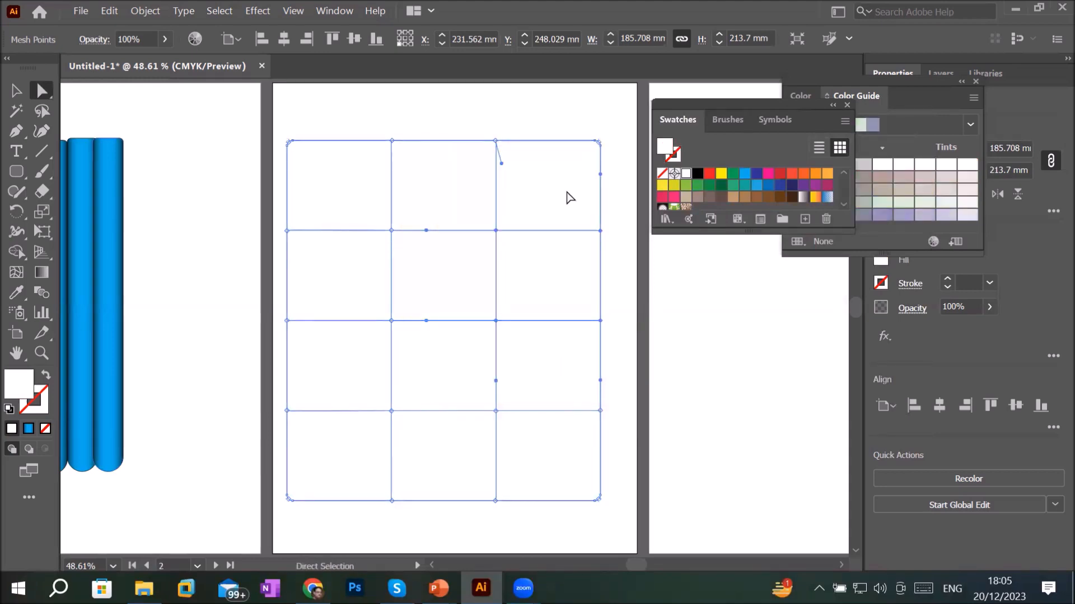
{"action": "left_click", "coordinate": [517, 106]}
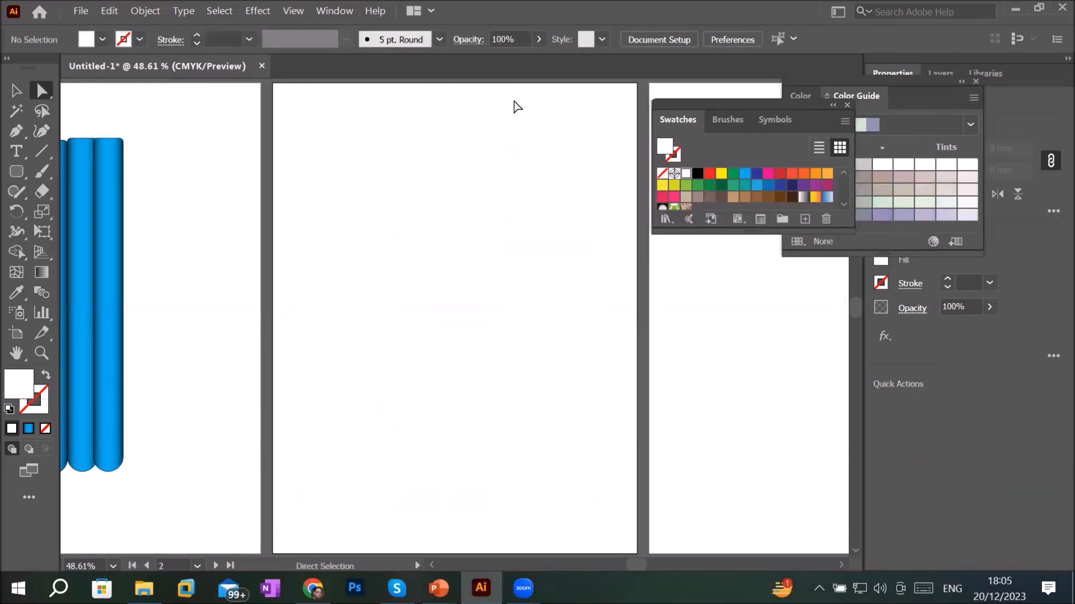
- Select the whole mesh object and fill it with red F40F0F
{"action": "left_click", "coordinate": [17, 90]}
{"action": "left_click", "coordinate": [462, 246]}
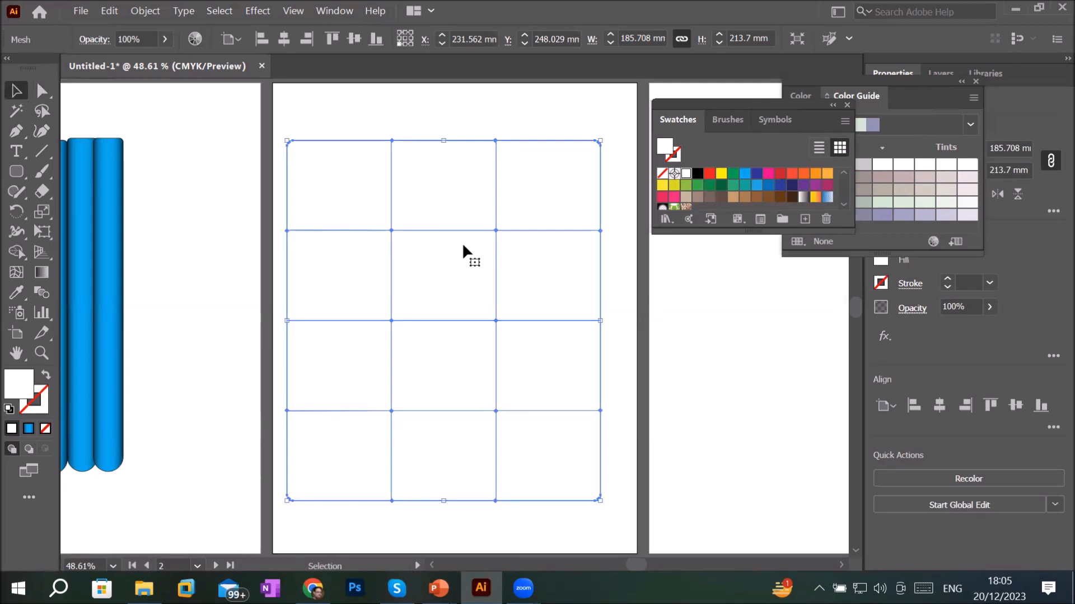
{"action": "double_click", "coordinate": [22, 378]}
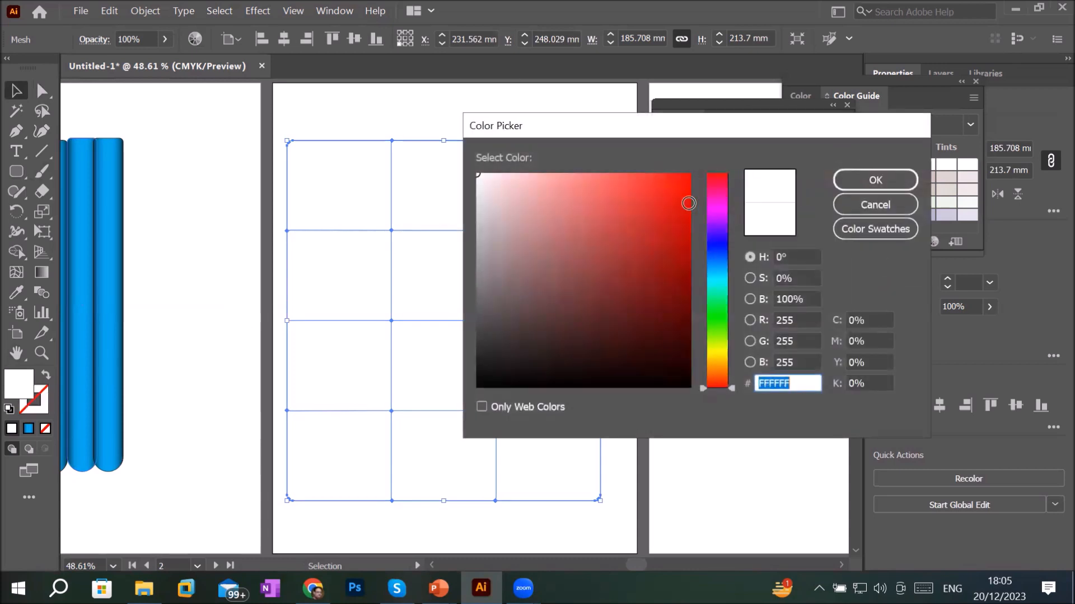
{"action": "type", "text": "F40F0F"}
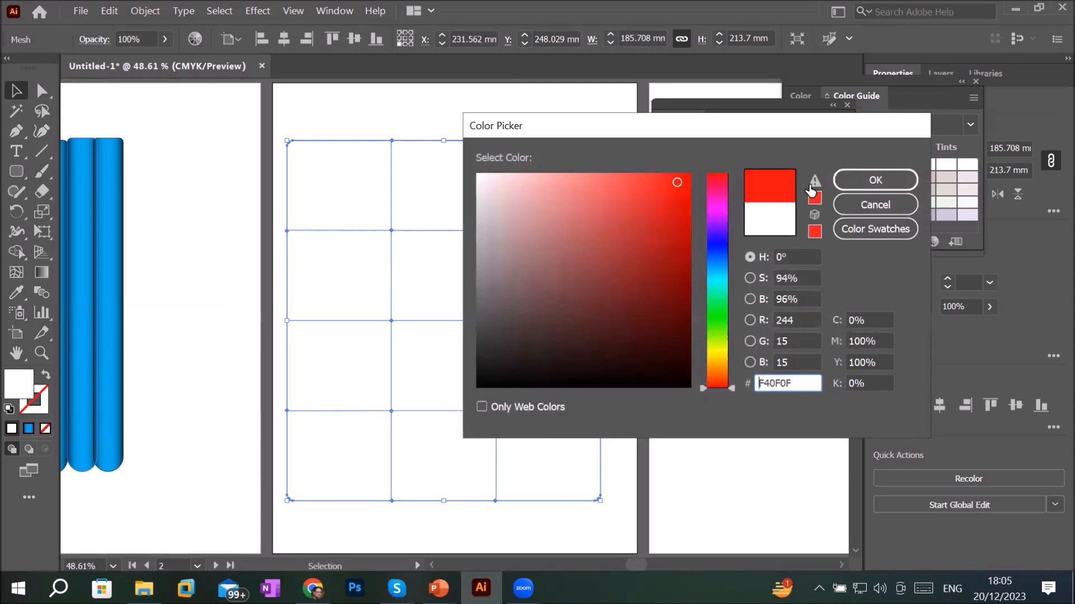
{"action": "left_click", "coordinate": [873, 178]}
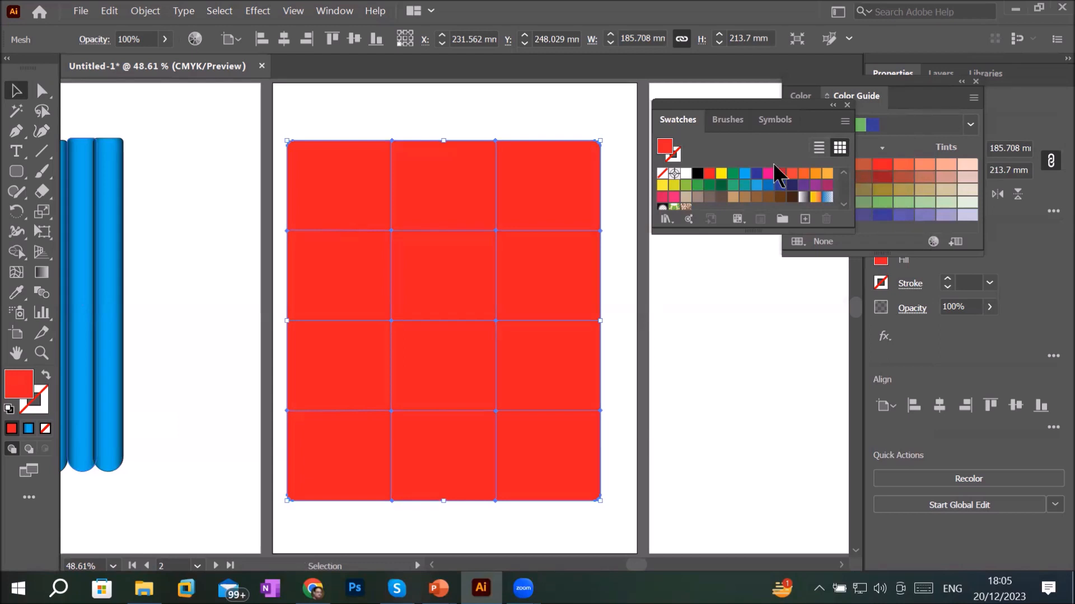
- Lasso all mesh points around the red rectangle's outer edge and fill them with the black swatch
{"action": "left_click", "coordinate": [42, 92]}
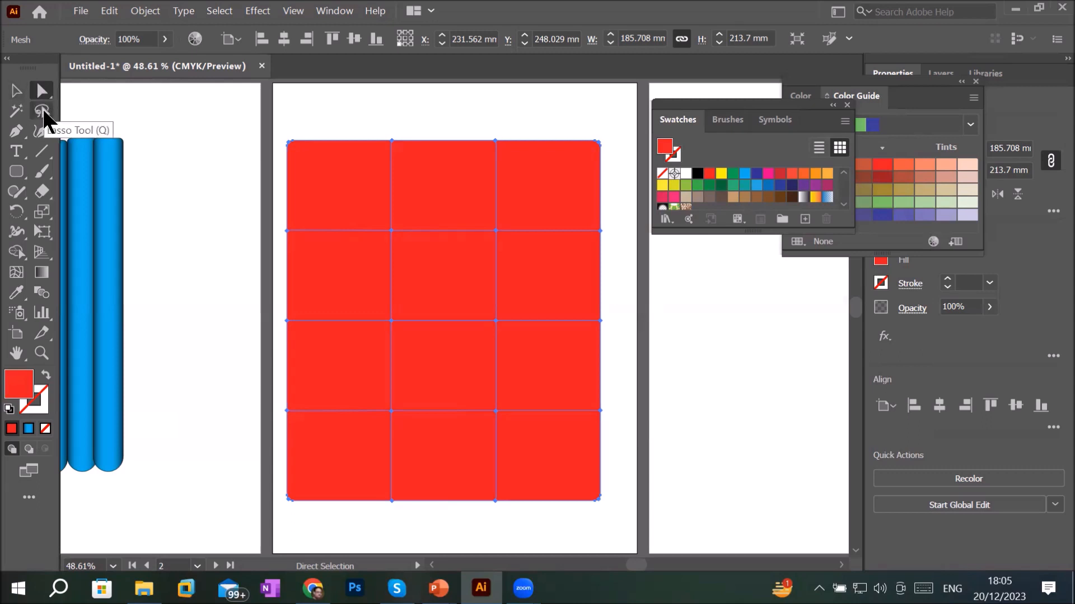
{"action": "left_click", "coordinate": [43, 112]}
{"action": "mouse_move", "coordinate": [605, 111]}
{"action": "left_mouse_down"}
{"action": "mouse_move", "coordinate": [581, 137]}
{"action": "mouse_move", "coordinate": [558, 286]}
{"action": "mouse_move", "coordinate": [556, 464]}
{"action": "mouse_move", "coordinate": [567, 529]}
{"action": "mouse_move", "coordinate": [477, 534]}
{"action": "mouse_move", "coordinate": [335, 510]}
{"action": "mouse_move", "coordinate": [334, 121]}
{"action": "mouse_move", "coordinate": [286, 111]}
{"action": "mouse_move", "coordinate": [238, 303]}
{"action": "mouse_move", "coordinate": [238, 350]}
{"action": "mouse_move", "coordinate": [246, 432]}
{"action": "mouse_move", "coordinate": [314, 526]}
{"action": "mouse_move", "coordinate": [401, 547]}
{"action": "mouse_move", "coordinate": [542, 551]}
{"action": "mouse_move", "coordinate": [628, 518]}
{"action": "mouse_move", "coordinate": [636, 425]}
{"action": "mouse_move", "coordinate": [614, 89]}
{"action": "mouse_move", "coordinate": [386, 151]}
{"action": "mouse_move", "coordinate": [569, 201]}
{"action": "mouse_move", "coordinate": [600, 192]}
{"action": "left_mouse_up"}
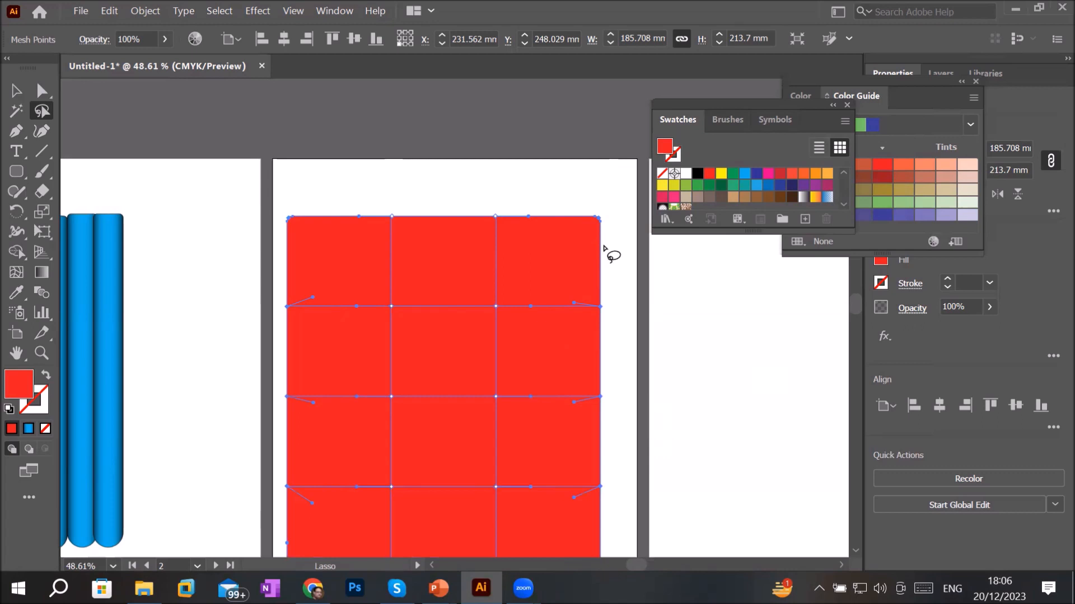
{"action": "scroll", "coordinate": [610, 249], "scroll_direction": "down", "scroll_amount": 2}
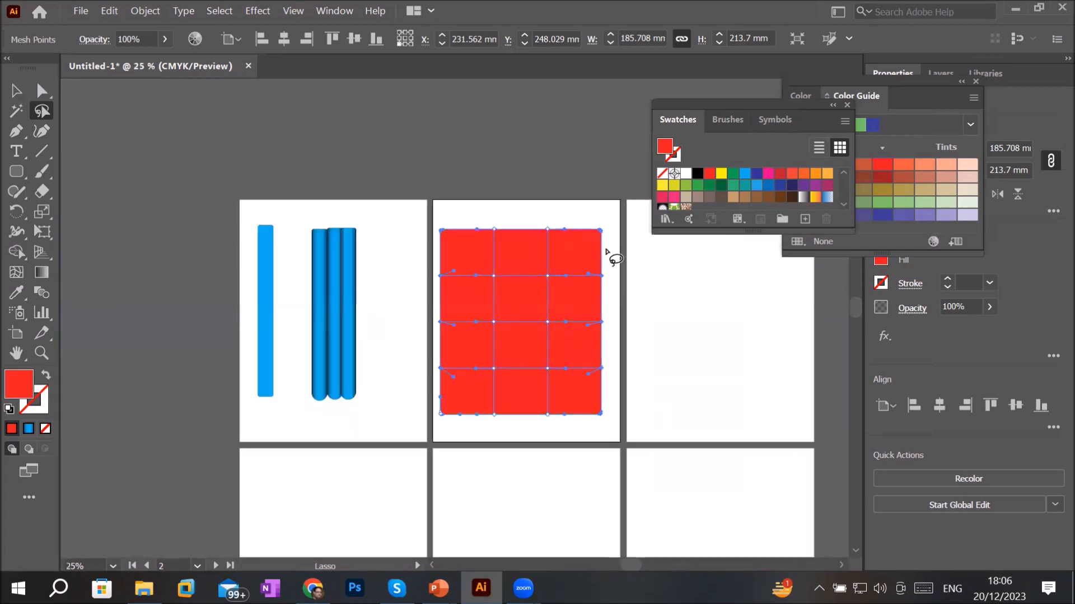
{"action": "left_click", "coordinate": [538, 216]}
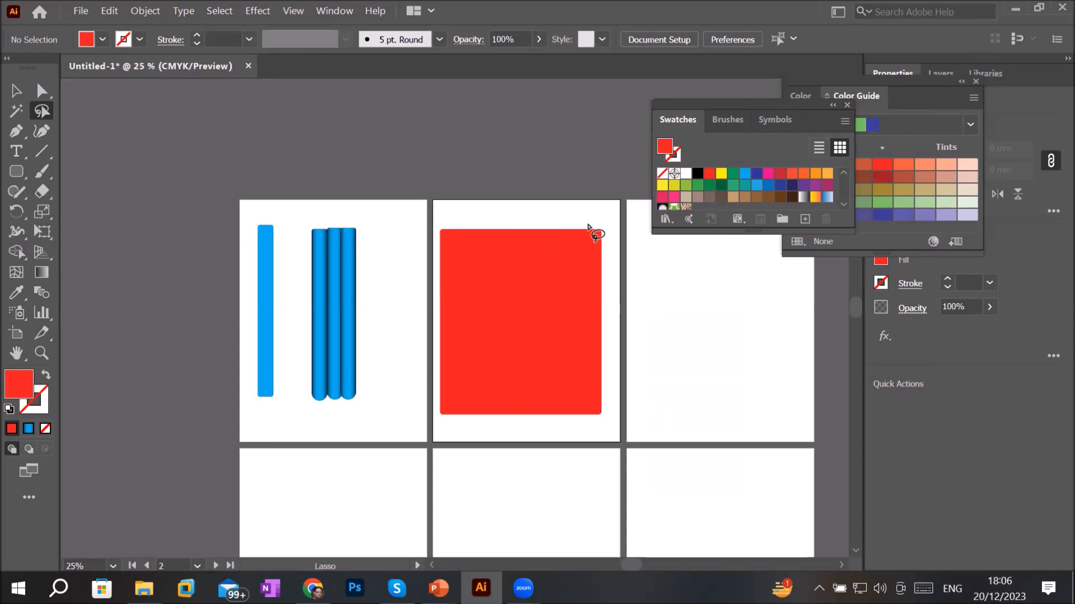
{"action": "mouse_move", "coordinate": [582, 231]}
{"action": "left_mouse_down"}
{"action": "mouse_move", "coordinate": [583, 241]}
{"action": "mouse_move", "coordinate": [448, 243]}
{"action": "mouse_move", "coordinate": [450, 410]}
{"action": "mouse_move", "coordinate": [594, 408]}
{"action": "mouse_move", "coordinate": [595, 213]}
{"action": "mouse_move", "coordinate": [619, 213]}
{"action": "mouse_move", "coordinate": [619, 426]}
{"action": "mouse_move", "coordinate": [445, 432]}
{"action": "mouse_move", "coordinate": [426, 408]}
{"action": "mouse_move", "coordinate": [423, 247]}
{"action": "mouse_move", "coordinate": [435, 198]}
{"action": "mouse_move", "coordinate": [502, 193]}
{"action": "mouse_move", "coordinate": [571, 207]}
{"action": "mouse_move", "coordinate": [585, 225]}
{"action": "mouse_move", "coordinate": [579, 241]}
{"action": "left_mouse_up"}
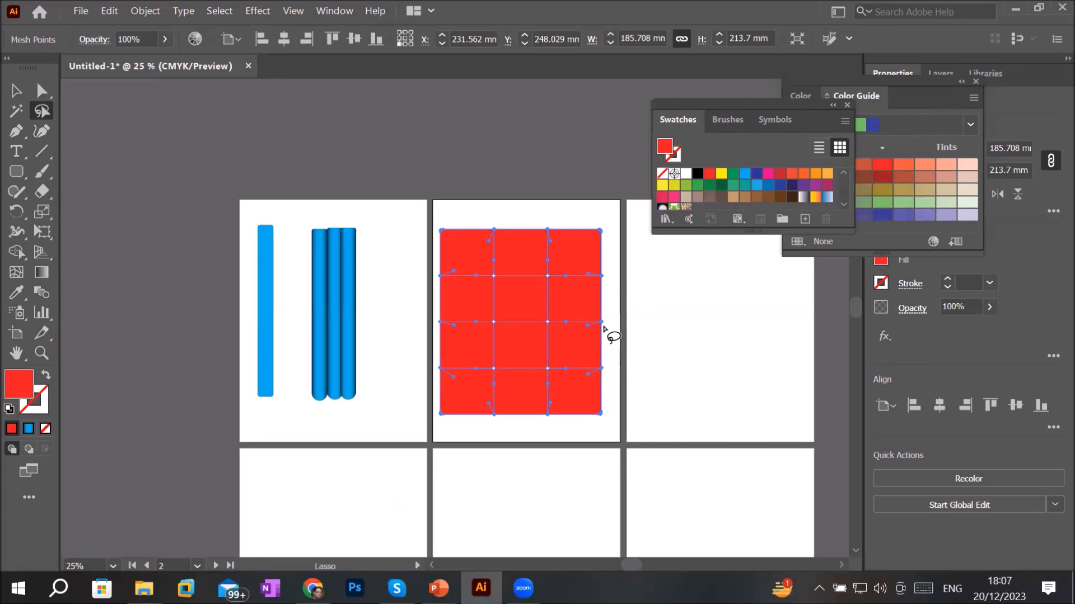
{"action": "left_click", "coordinate": [698, 174]}
- Lasso the upper-left inner mesh point of the red rectangle and fill it with the white swatch
{"action": "scroll", "coordinate": [651, 315], "scroll_direction": "up", "scroll_amount": 2, "text": "alt"}
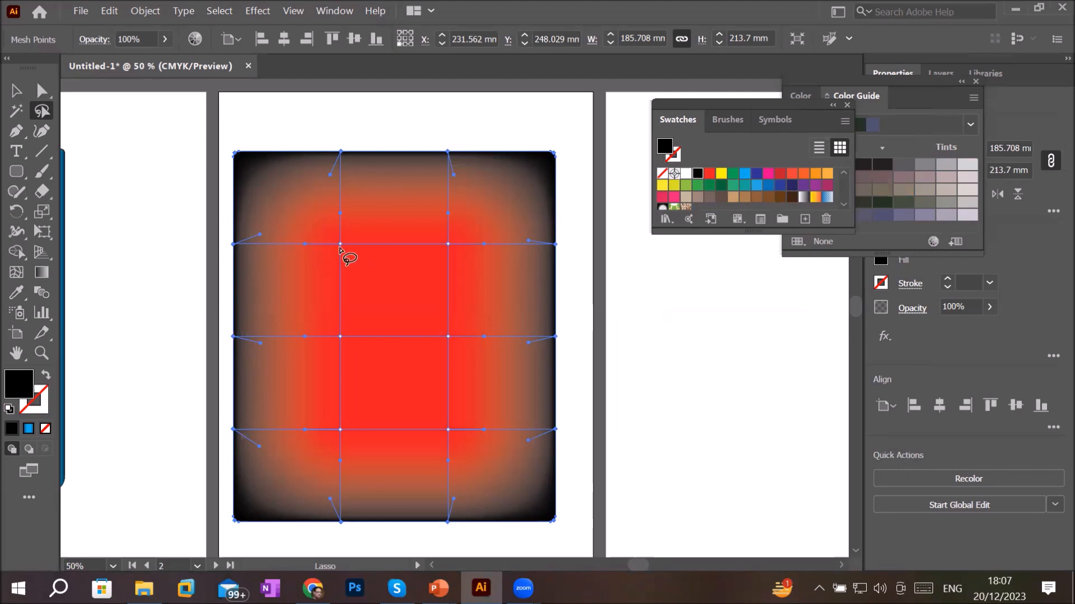
{"action": "mouse_move", "coordinate": [352, 228]}
{"action": "left_mouse_down"}
{"action": "mouse_move", "coordinate": [319, 244]}
{"action": "mouse_move", "coordinate": [324, 256]}
{"action": "mouse_move", "coordinate": [359, 263]}
{"action": "mouse_move", "coordinate": [374, 242]}
{"action": "mouse_move", "coordinate": [352, 229]}
{"action": "left_mouse_up"}
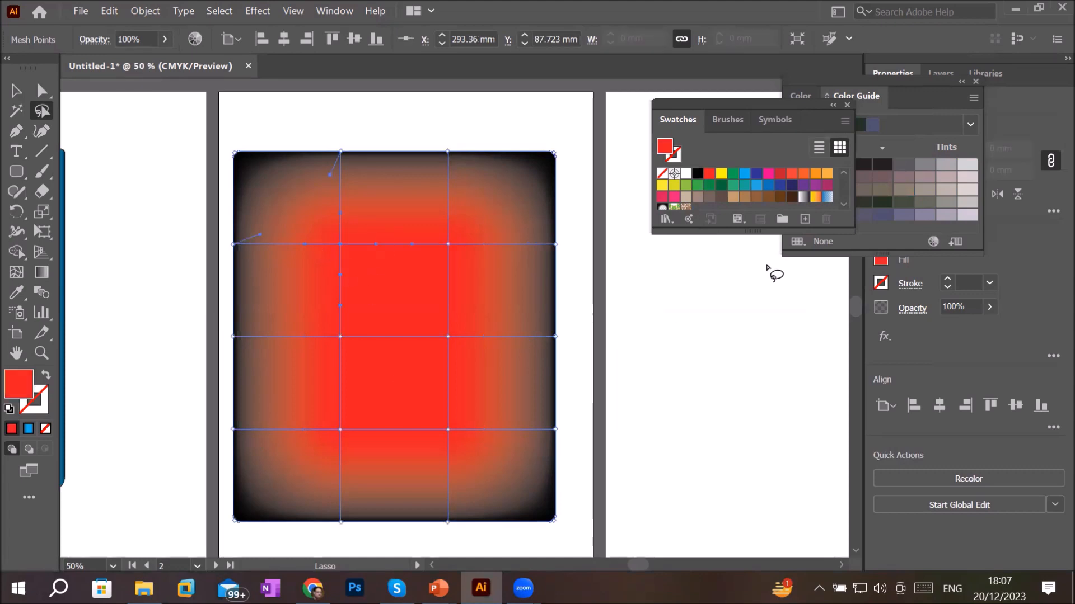
{"action": "left_click", "coordinate": [686, 173]}
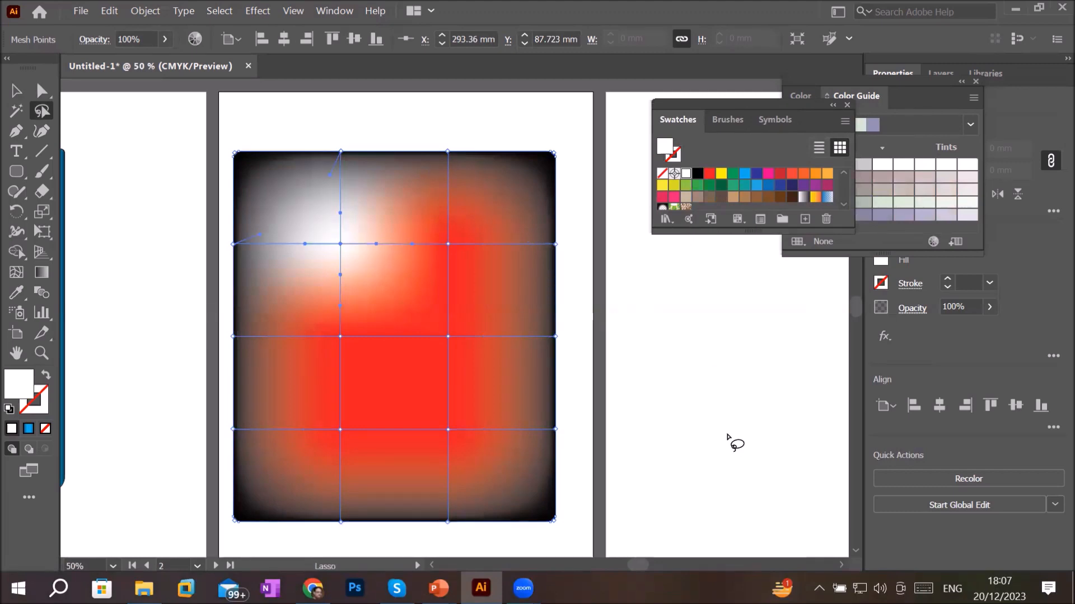
- Draw a circle about 135 mm in diameter on the third artboard and fill it with the crimson-pink swatch
{"action": "scroll", "coordinate": [735, 445], "scroll_direction": "down", "scroll_amount": 1}
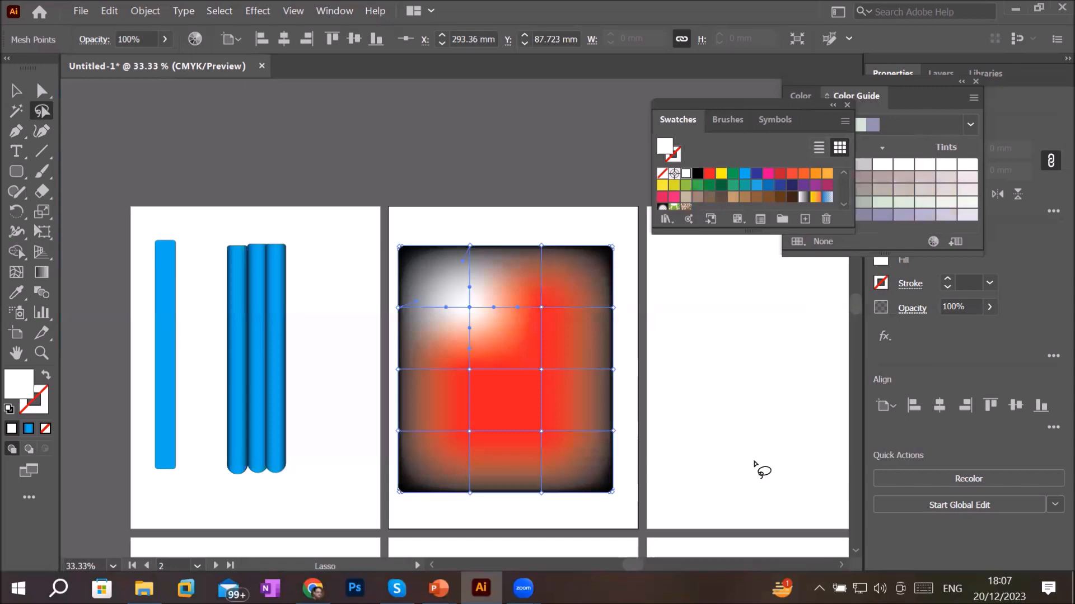
{"action": "left_click_drag", "start_coordinate": [757, 458], "coordinate": [377, 436]}
{"action": "left_click", "coordinate": [16, 169]}
{"action": "left_click_drag", "start_coordinate": [15, 169], "coordinate": [149, 216]}
{"action": "left_click_drag", "start_coordinate": [322, 251], "coordinate": [477, 408]}
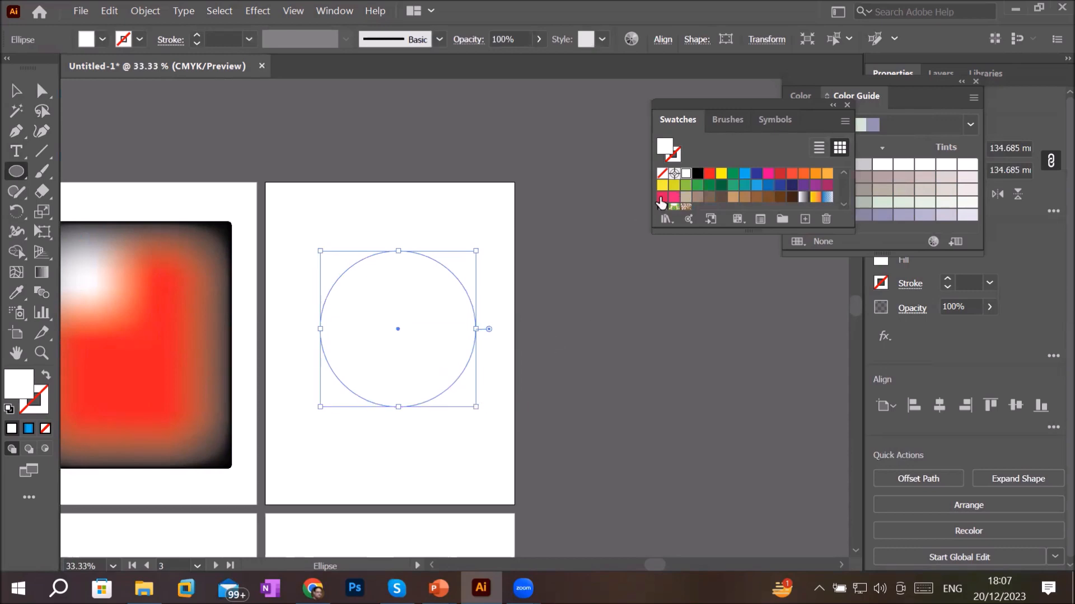
{"action": "left_click", "coordinate": [662, 197]}
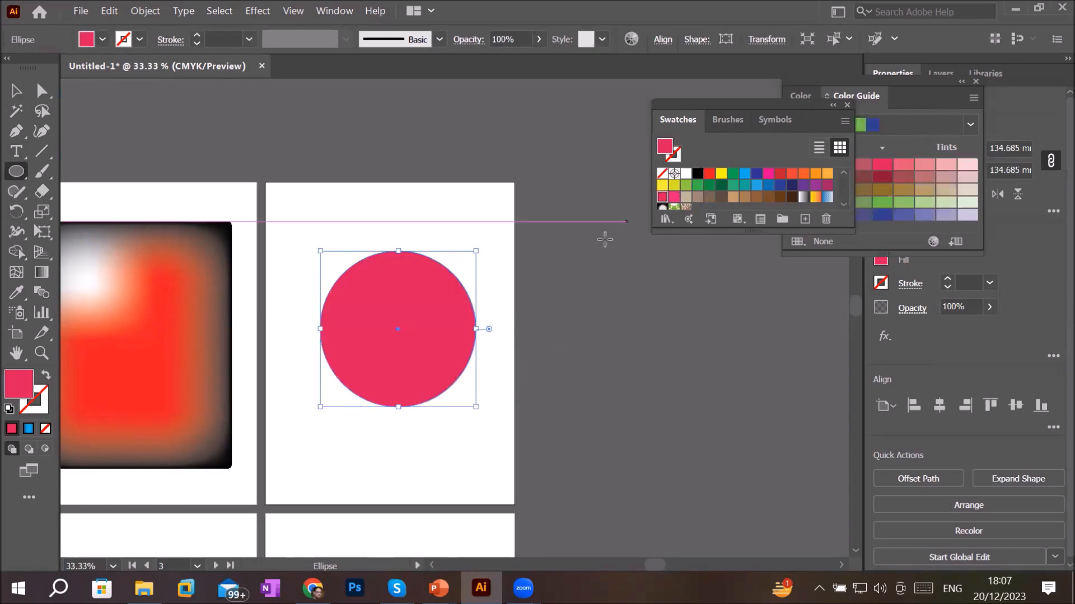
- Add a mesh point in the upper-left area of the pink circle and fill it with the white swatch
{"action": "scroll", "coordinate": [370, 307], "scroll_direction": "up", "scroll_amount": 1}
{"action": "scroll", "coordinate": [370, 305], "scroll_direction": "up", "scroll_amount": 1}
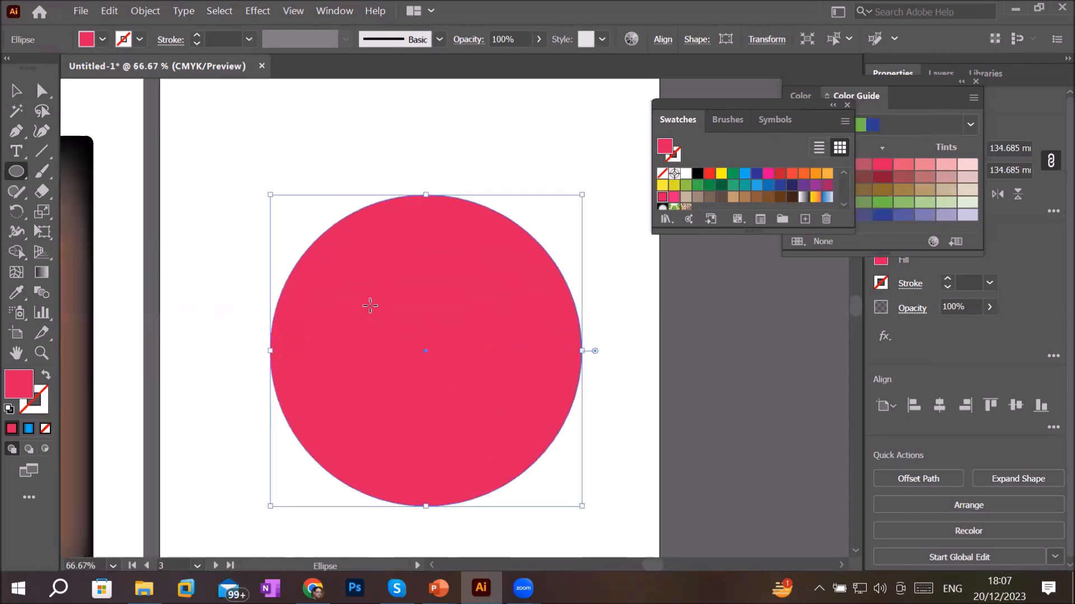
{"action": "left_click", "coordinate": [17, 273]}
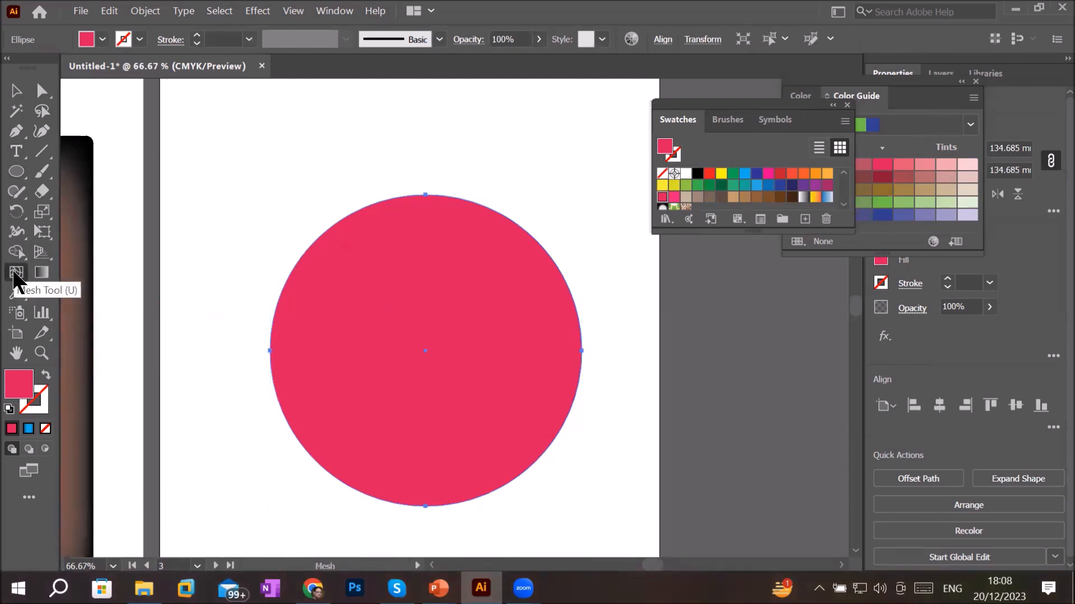
{"action": "left_click", "coordinate": [357, 264]}
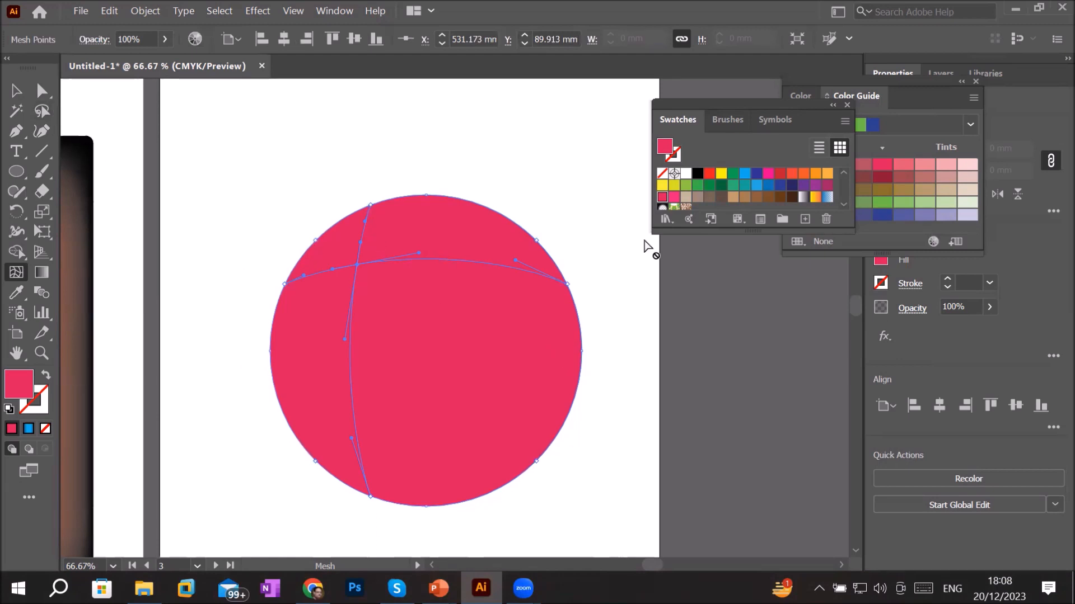
{"action": "left_click", "coordinate": [686, 174]}
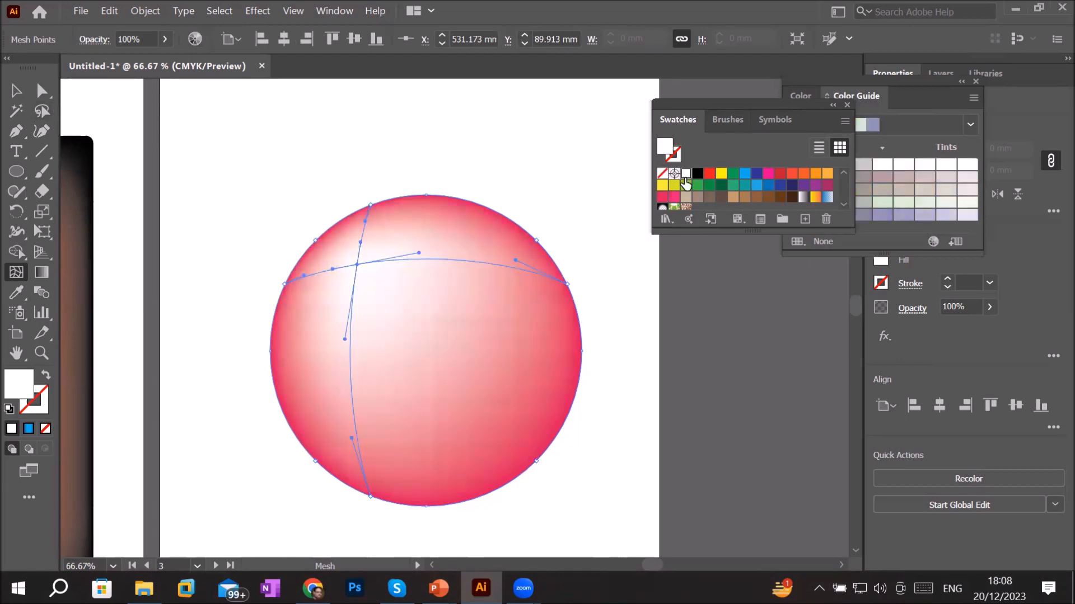
- Add a second mesh point on the circle's horizontal mesh line, just right of the white highlight point
{"action": "left_click", "coordinate": [16, 90]}
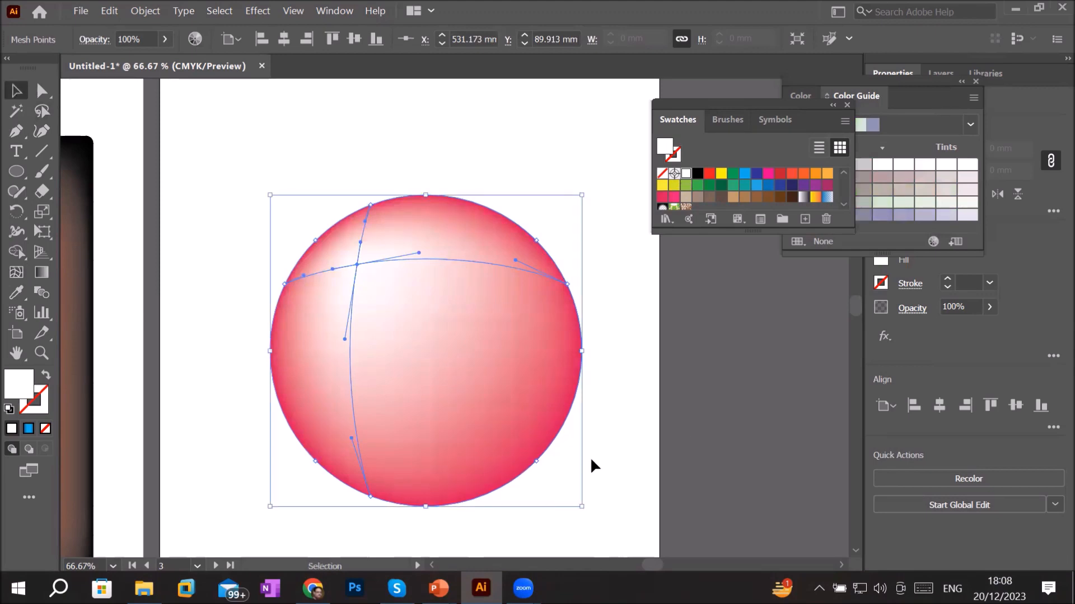
{"action": "scroll", "coordinate": [368, 300], "scroll_direction": "up", "scroll_amount": 2}
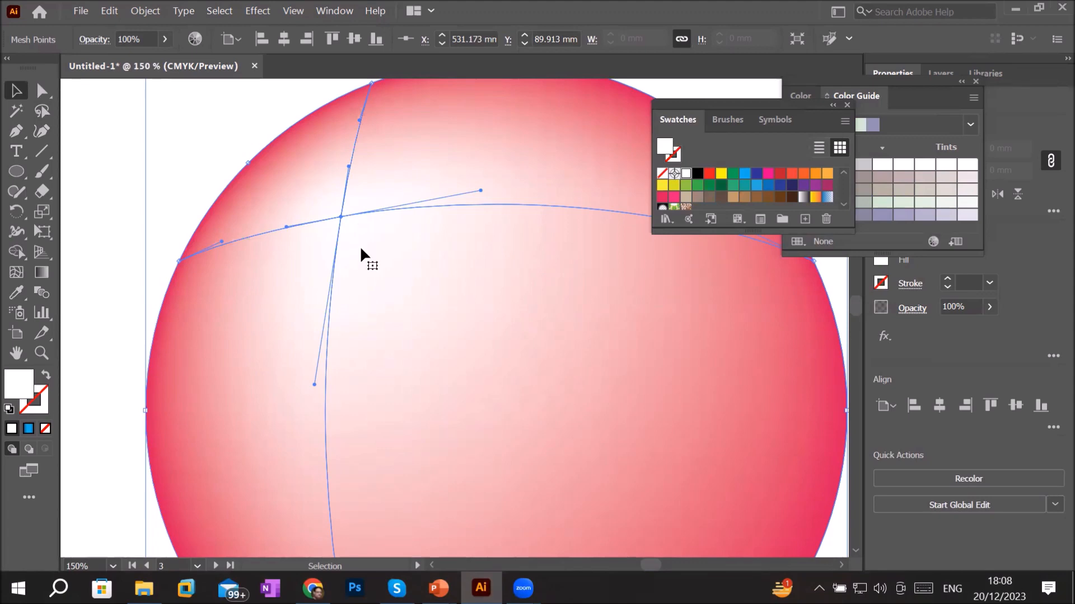
{"action": "scroll", "coordinate": [389, 241], "scroll_direction": "up", "scroll_amount": 2}
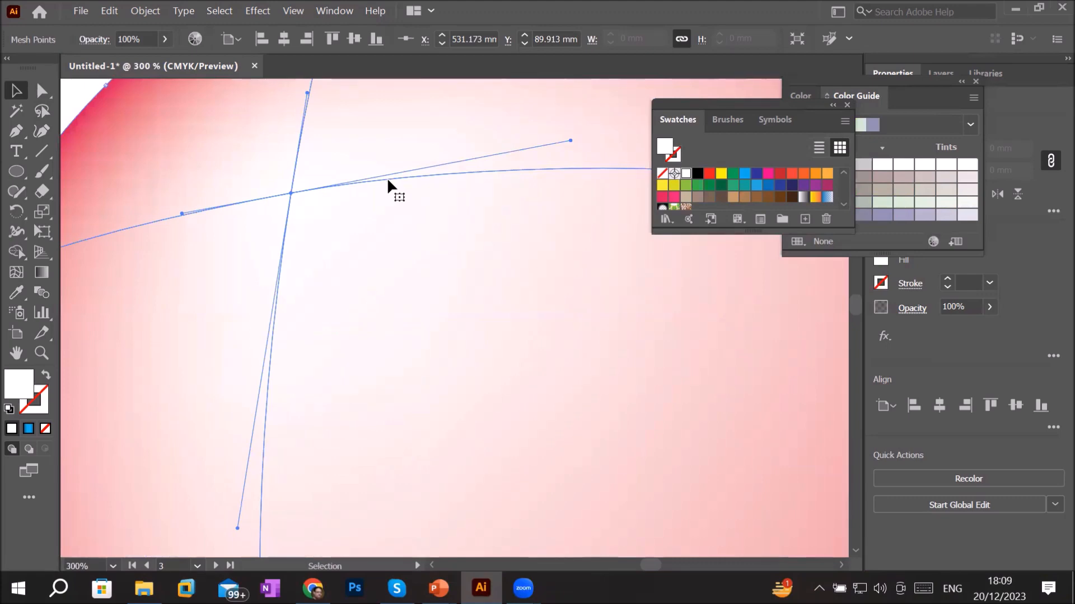
{"action": "left_click", "coordinate": [16, 274]}
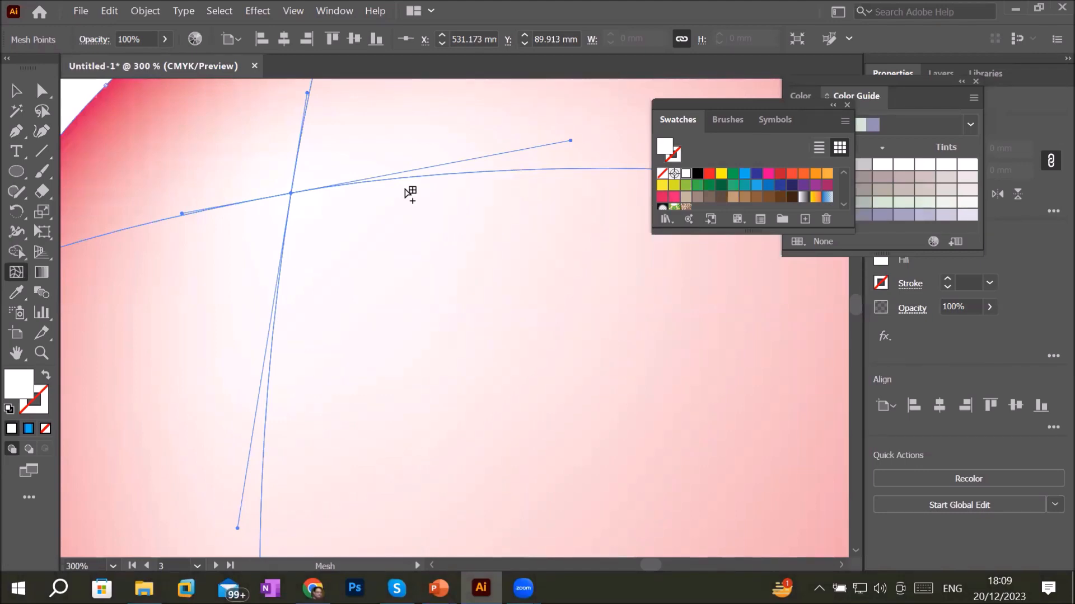
{"action": "scroll", "coordinate": [410, 193], "scroll_direction": "up", "scroll_amount": 1}
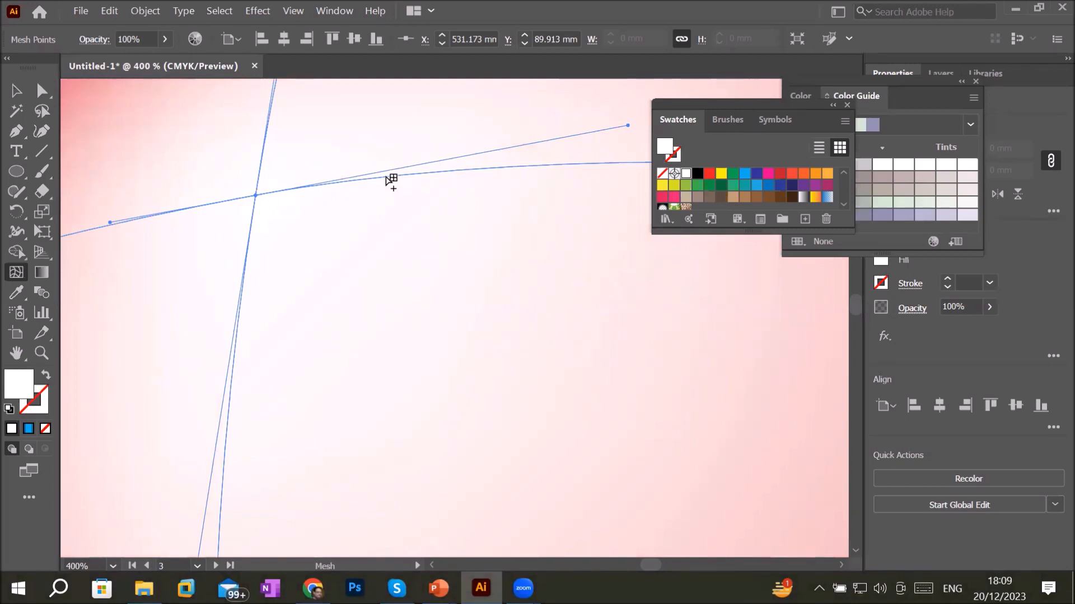
{"action": "left_click", "coordinate": [387, 177]}
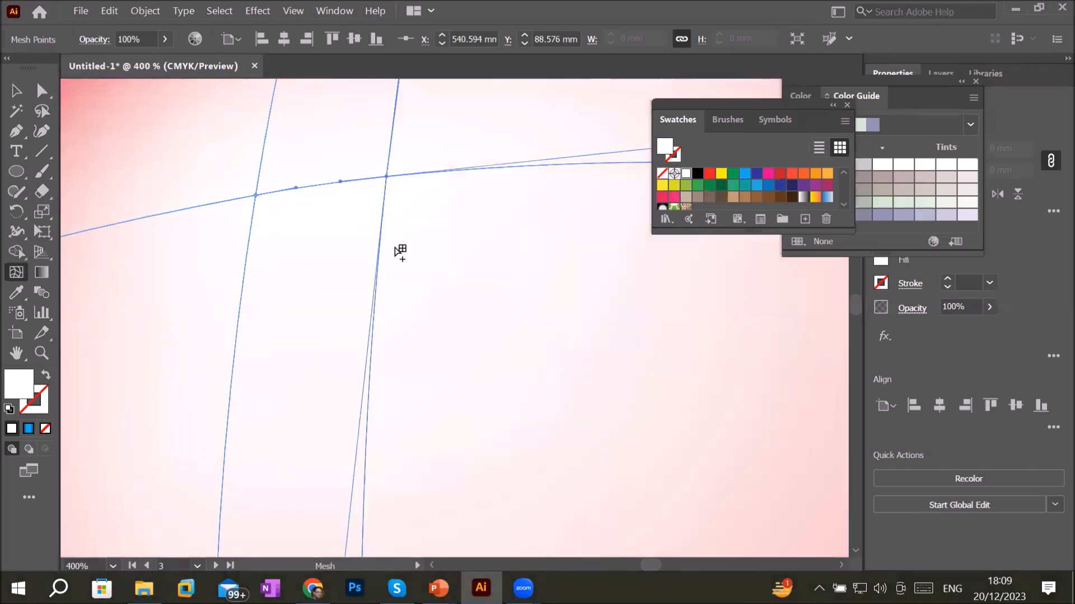
- Add mesh points just left of and just above the white highlight point on the pink circle's crossing mesh lines
{"action": "left_click", "coordinate": [165, 213]}
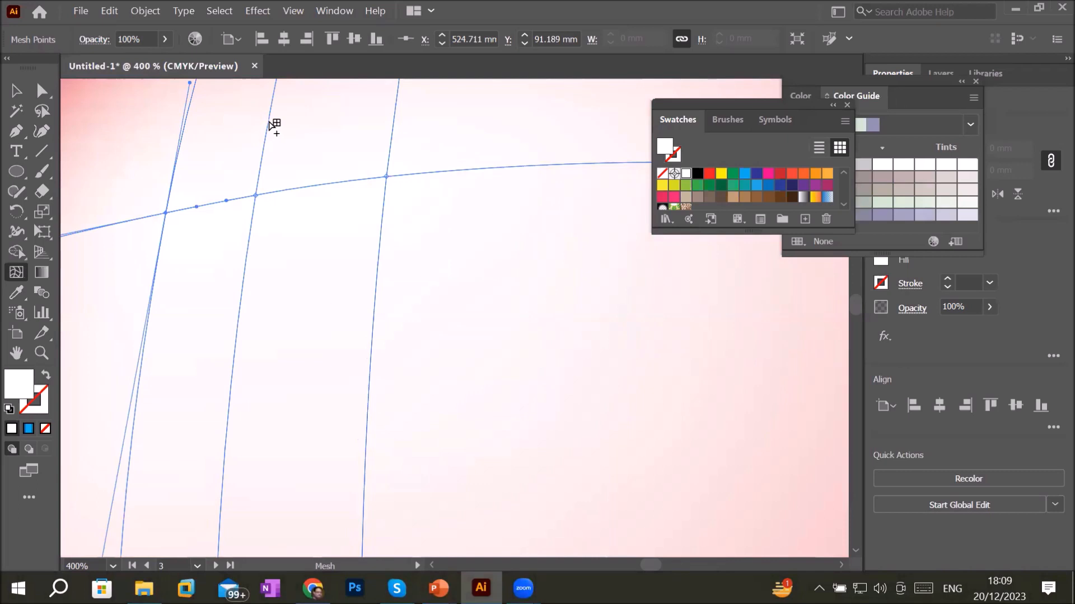
{"action": "left_click", "coordinate": [269, 120]}
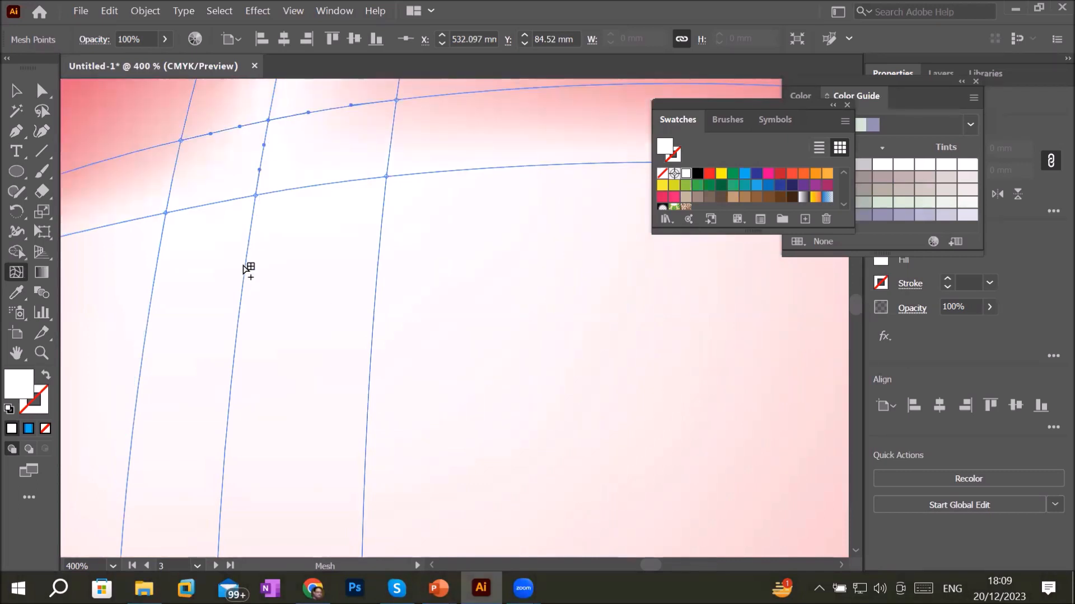
{"action": "left_click", "coordinate": [244, 265]}
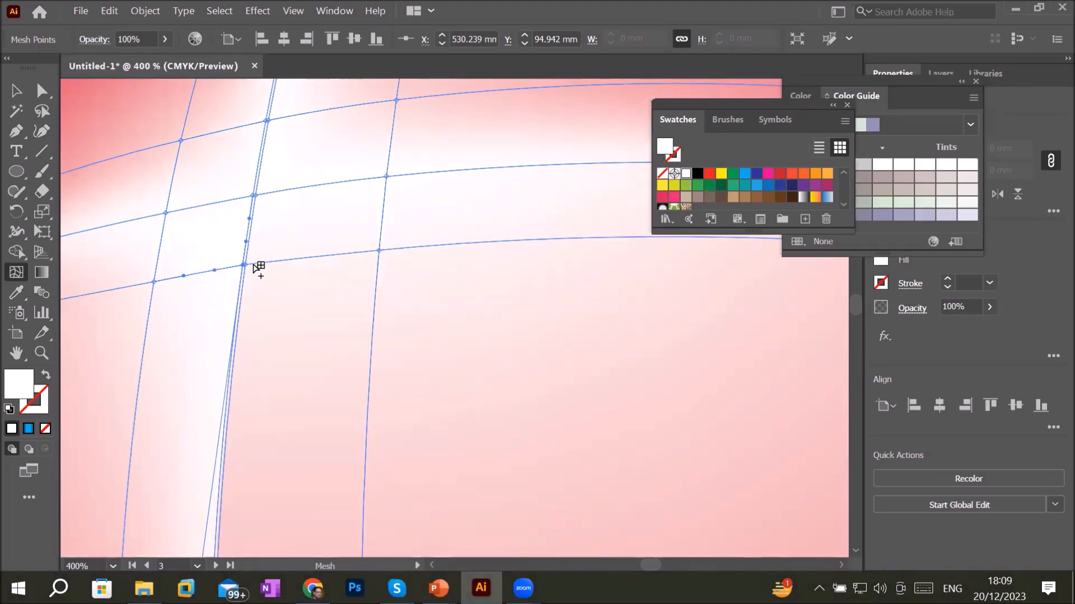
{"action": "key", "text": "ctrl+z"}
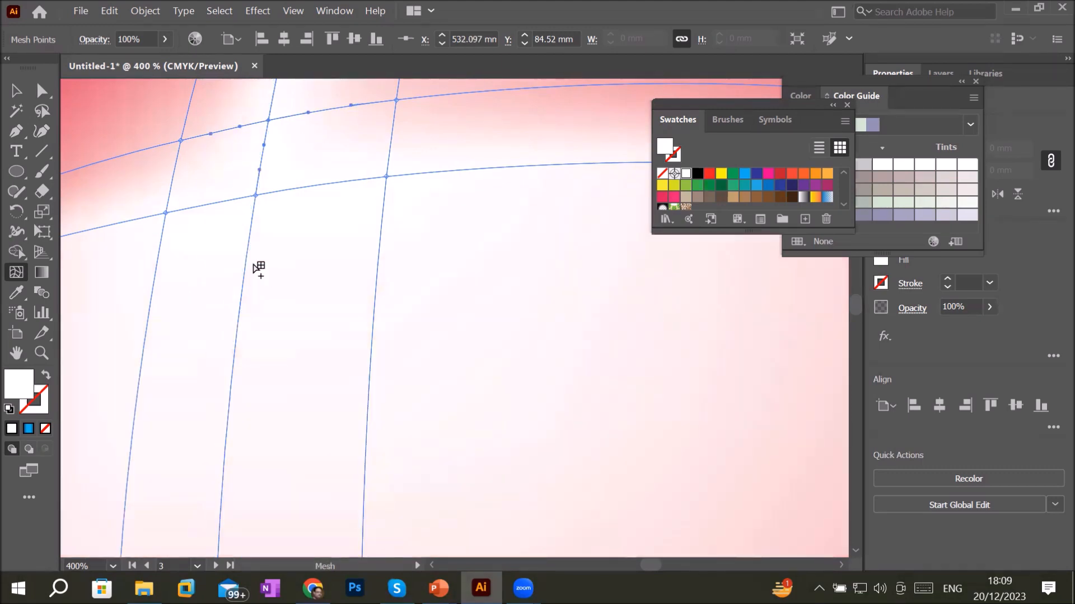
{"action": "scroll", "coordinate": [244, 269], "scroll_direction": "up", "scroll_amount": 6}
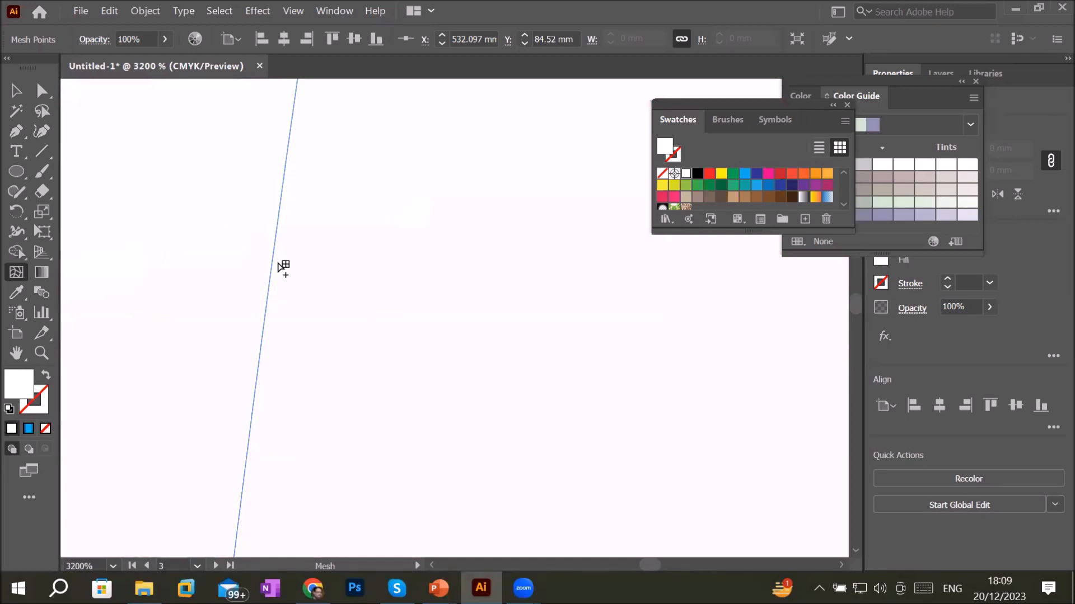
{"action": "scroll", "coordinate": [274, 268], "scroll_direction": "down", "scroll_amount": 5}
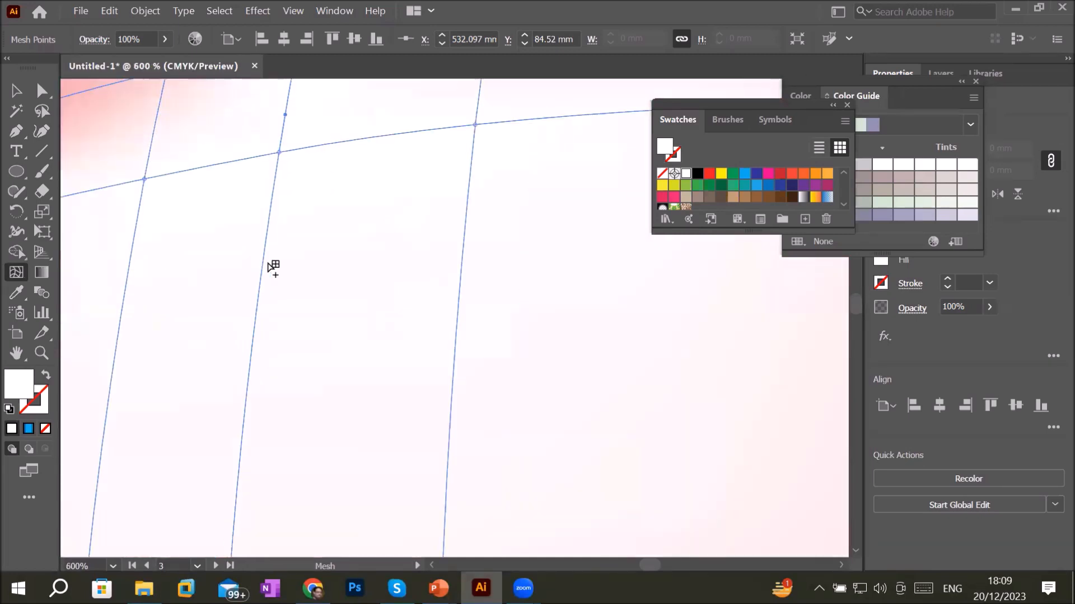
{"action": "scroll", "coordinate": [273, 267], "scroll_direction": "down", "scroll_amount": 2}
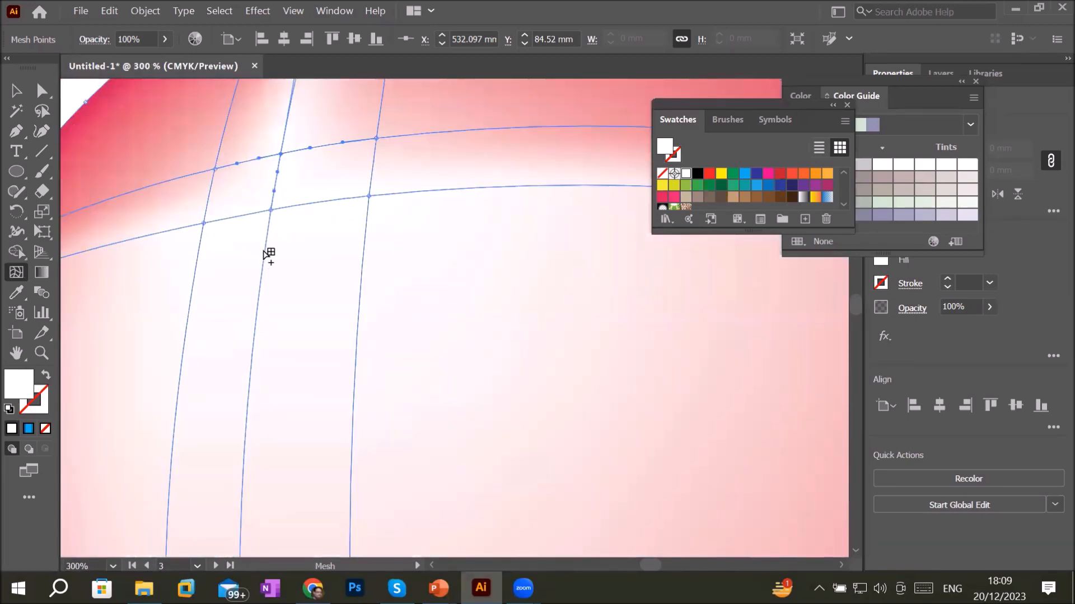
{"action": "left_click", "coordinate": [264, 251]}
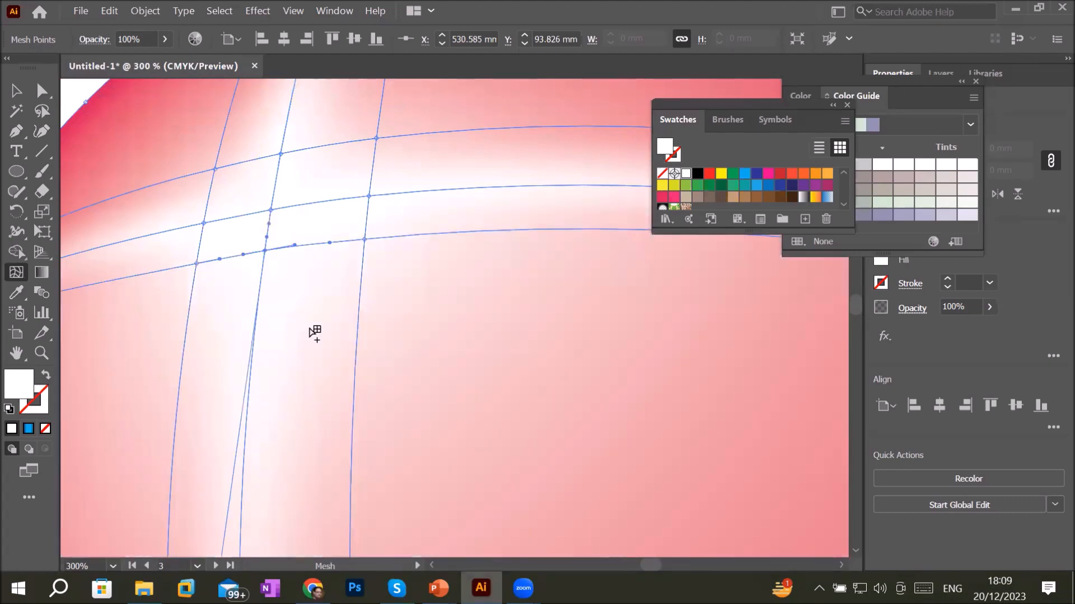
{"action": "key", "text": "ctrl+z"}
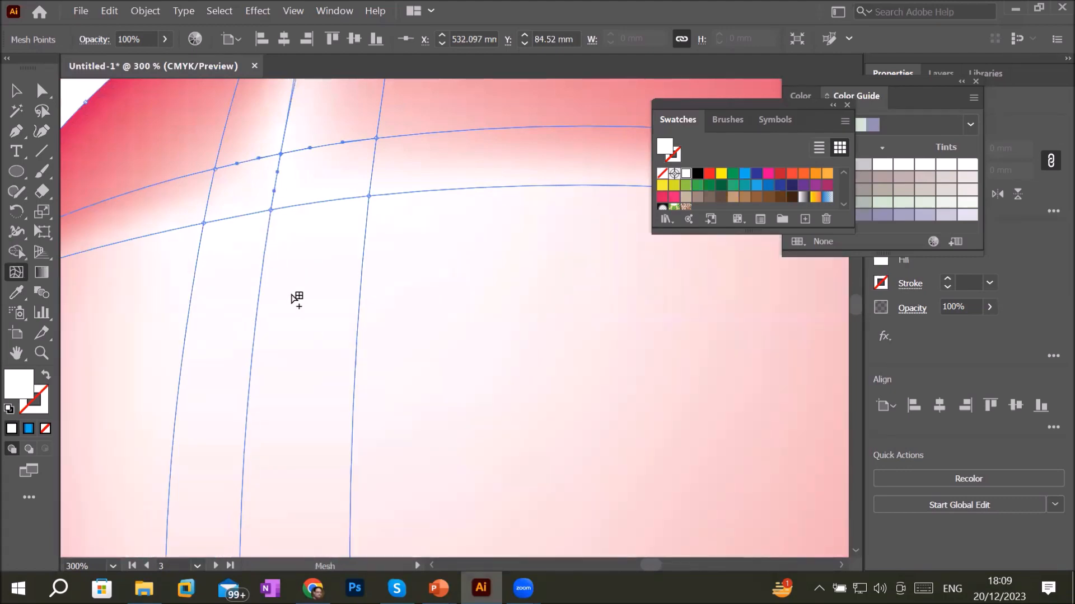
- Add a mesh point on the vertical mesh line just below the white highlight point
{"action": "scroll", "coordinate": [287, 283], "scroll_direction": "up", "scroll_amount": 1}
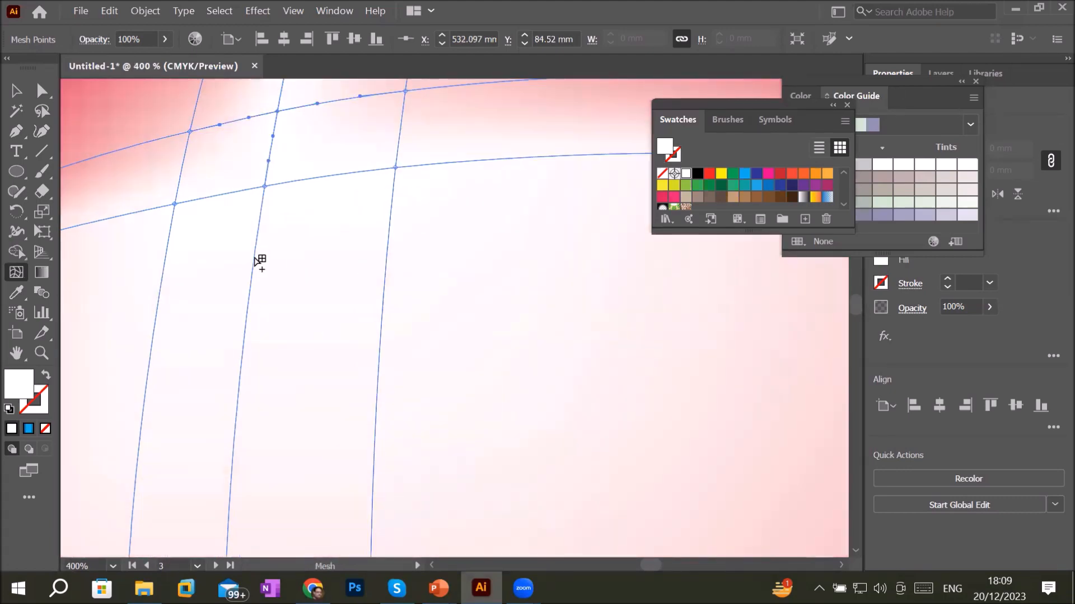
{"action": "left_click", "coordinate": [255, 258]}
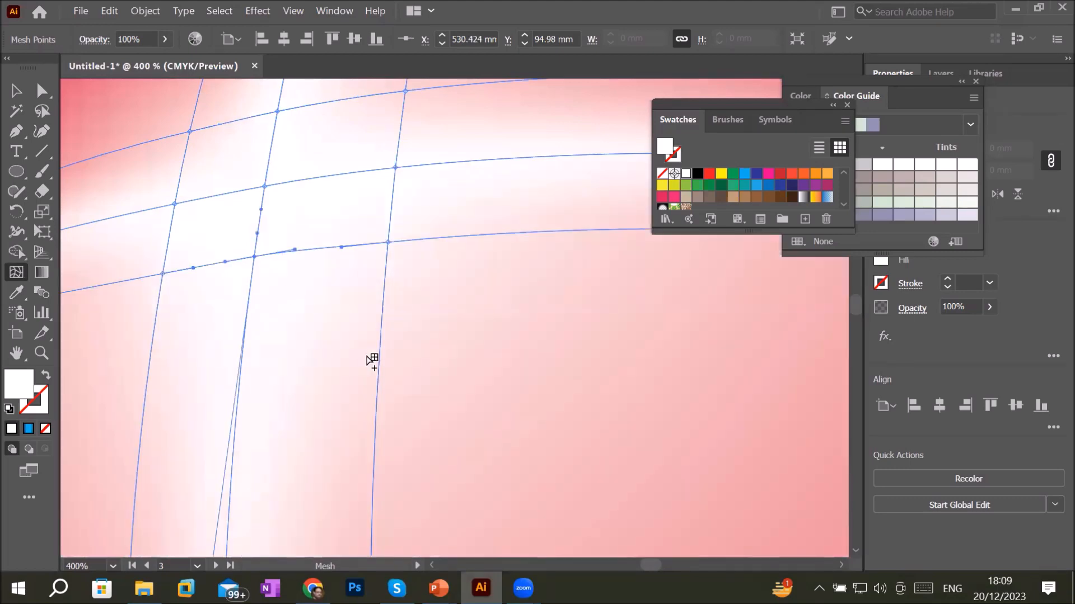
- Fill the mesh points immediately right and left of the highlight point with the red swatch
{"action": "scroll", "coordinate": [376, 352], "scroll_direction": "down", "scroll_amount": 1}
{"action": "scroll", "coordinate": [377, 352], "scroll_direction": "down", "scroll_amount": 1}
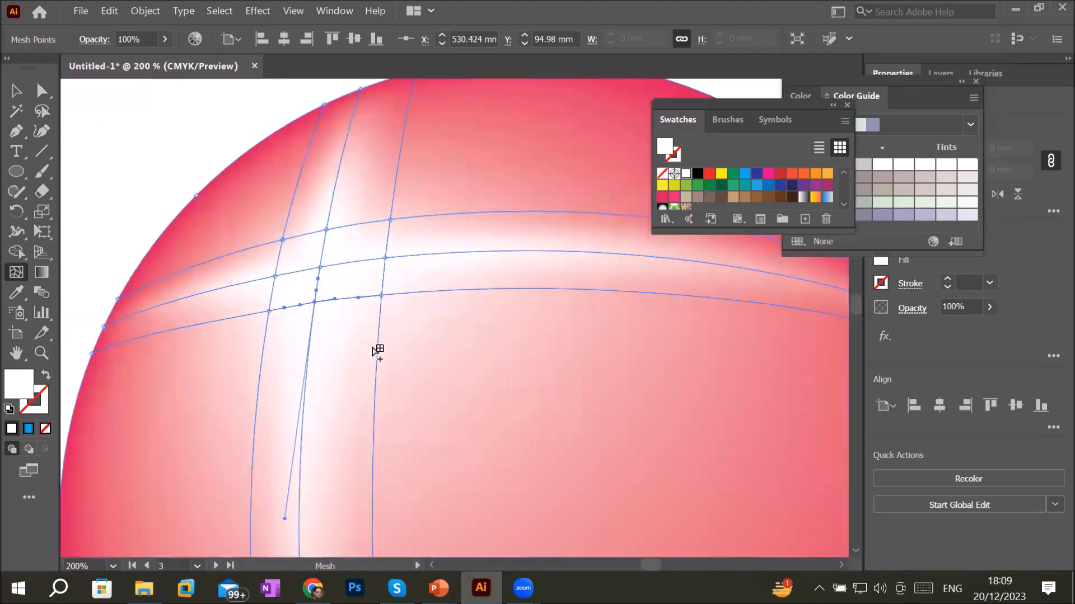
{"action": "scroll", "coordinate": [377, 350], "scroll_direction": "down", "scroll_amount": 2}
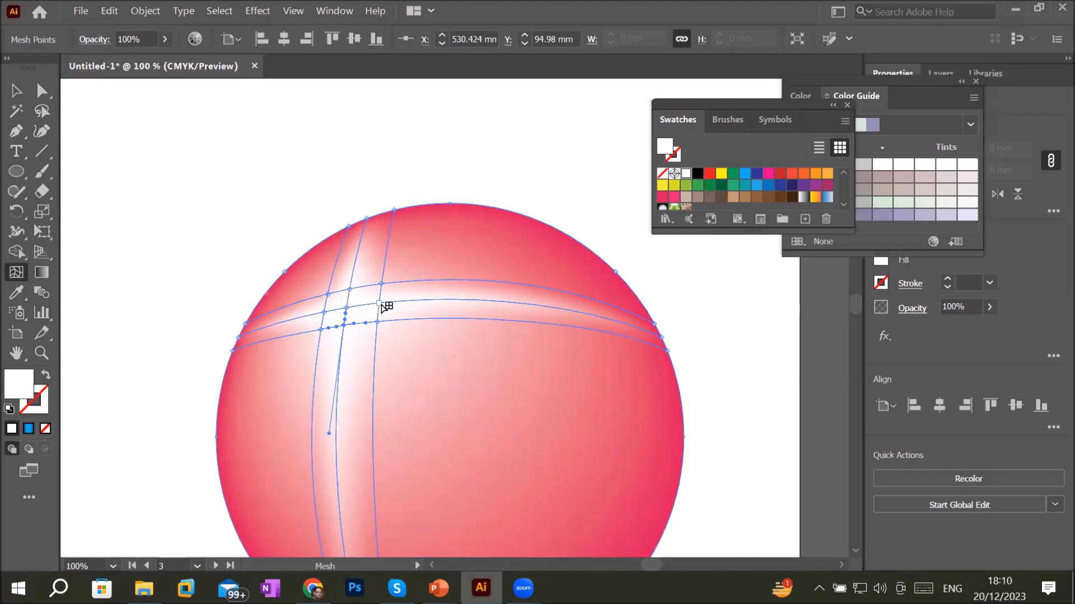
{"action": "left_click", "coordinate": [381, 304]}
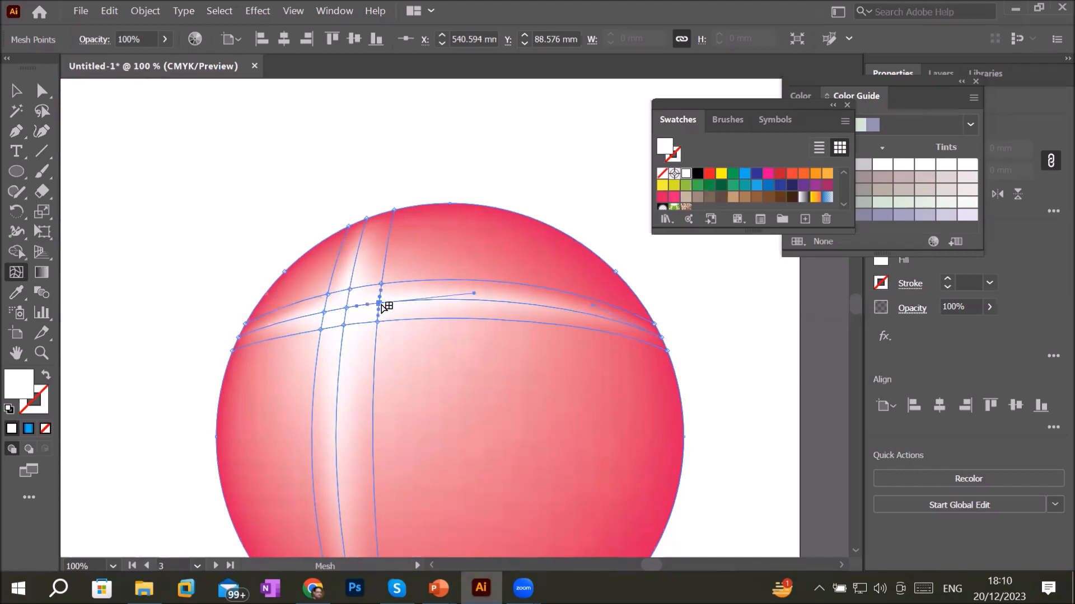
{"action": "left_click", "coordinate": [673, 199]}
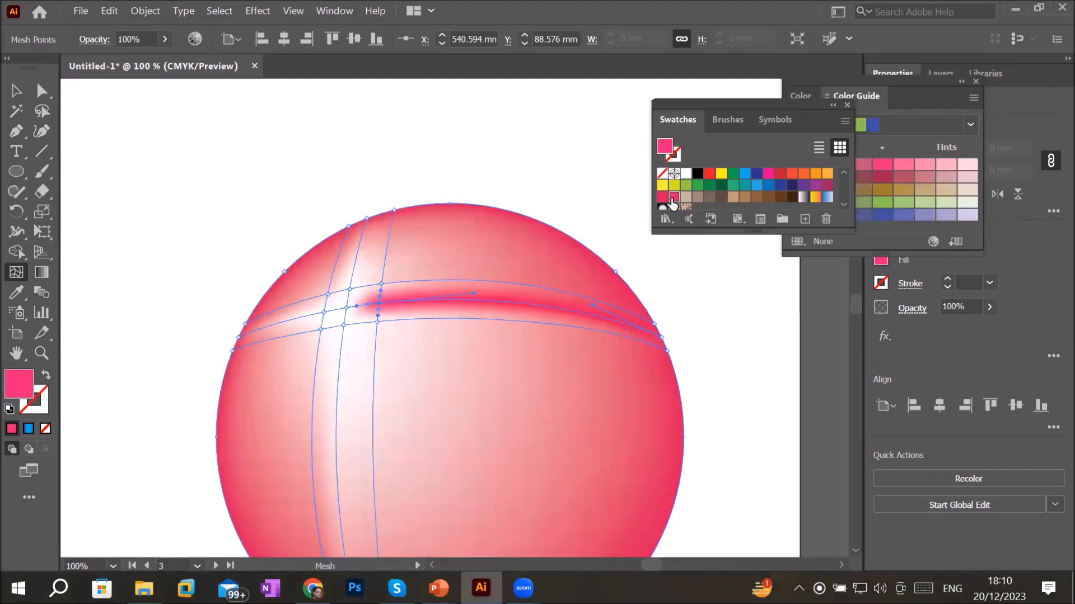
{"action": "left_click", "coordinate": [710, 175]}
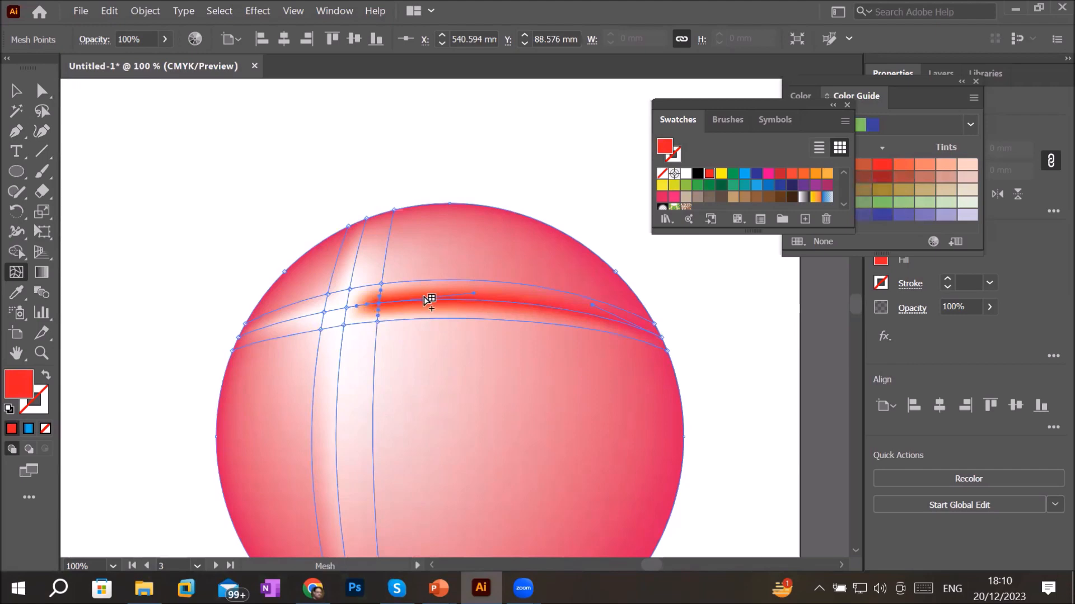
{"action": "left_click", "coordinate": [326, 314]}
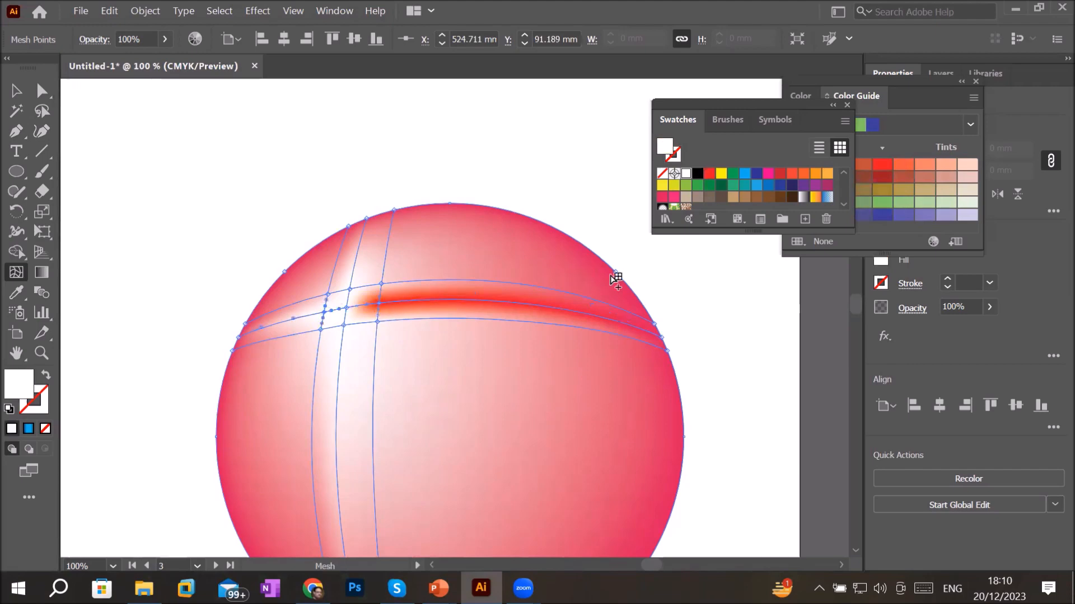
{"action": "left_click", "coordinate": [711, 175]}
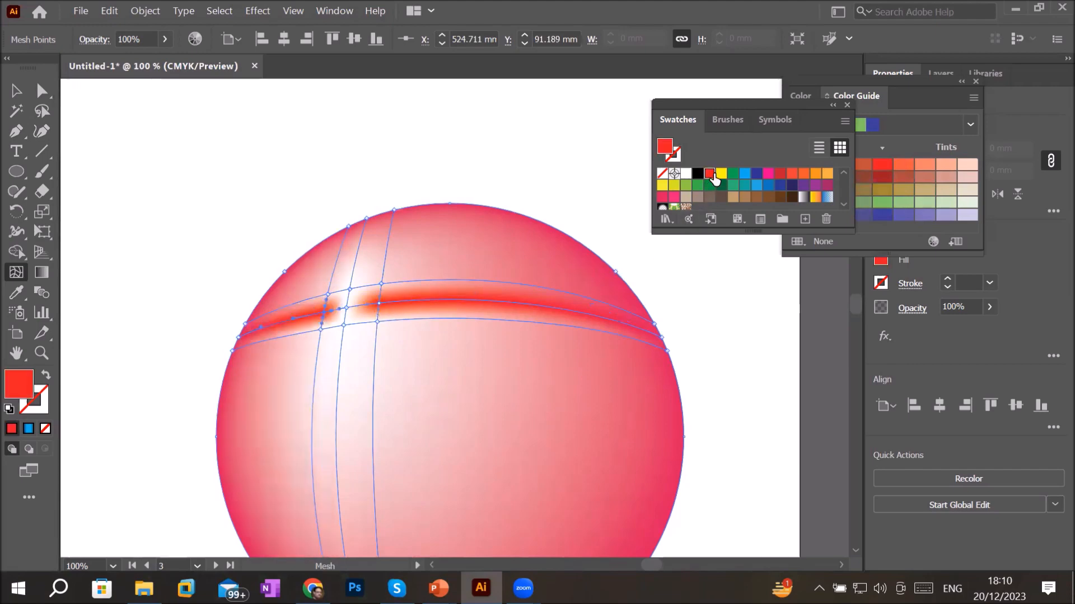
- Fill the mesh points immediately above and below the highlight point with the red swatch
{"action": "left_click", "coordinate": [350, 290]}
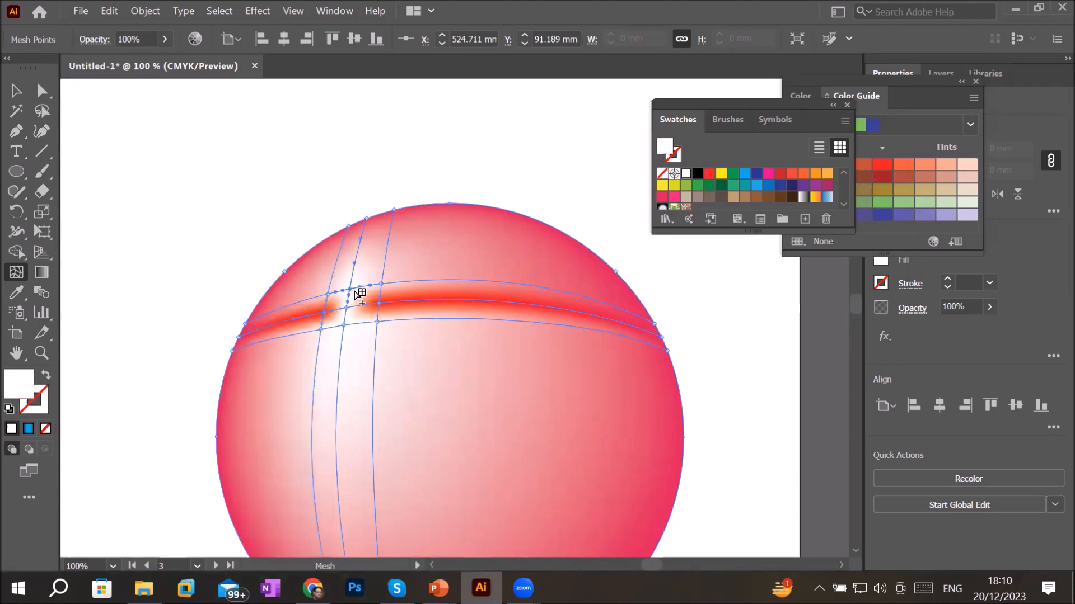
{"action": "left_click", "coordinate": [711, 176]}
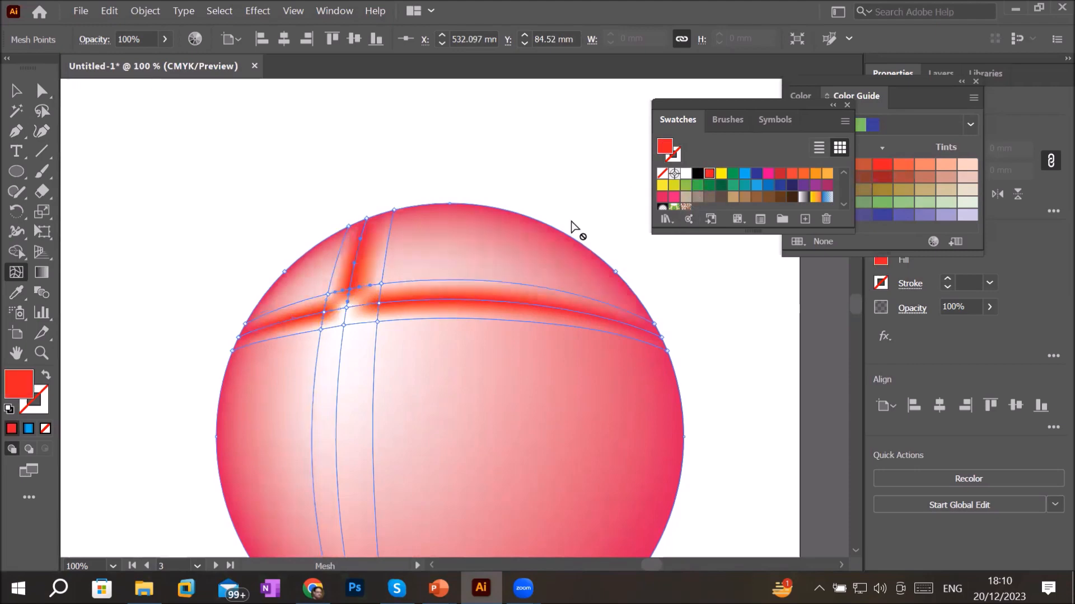
{"action": "left_click", "coordinate": [342, 326]}
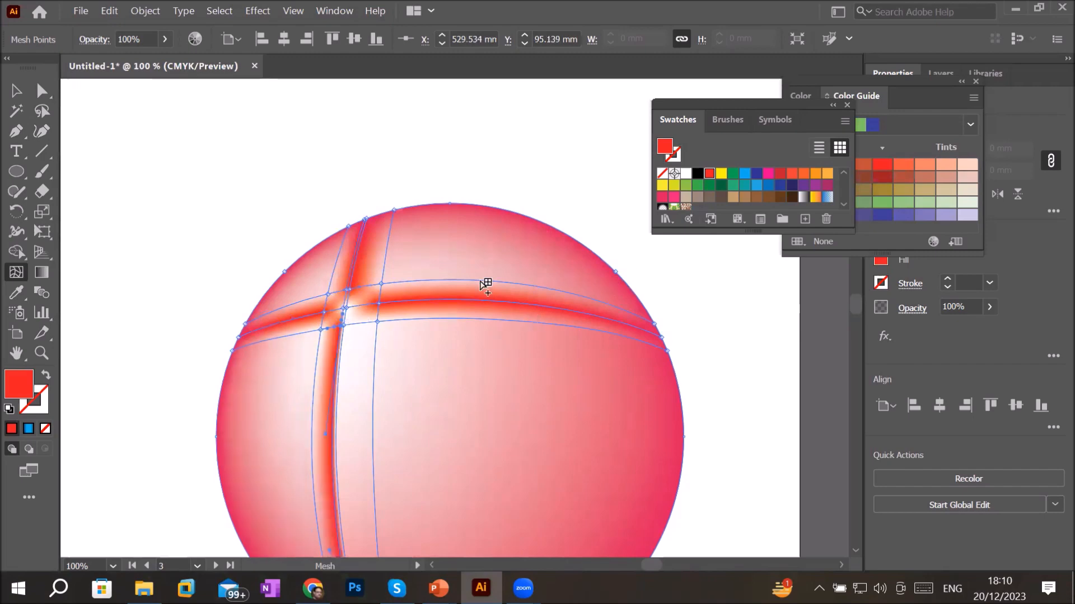
{"action": "key", "text": "ctrl+z"}
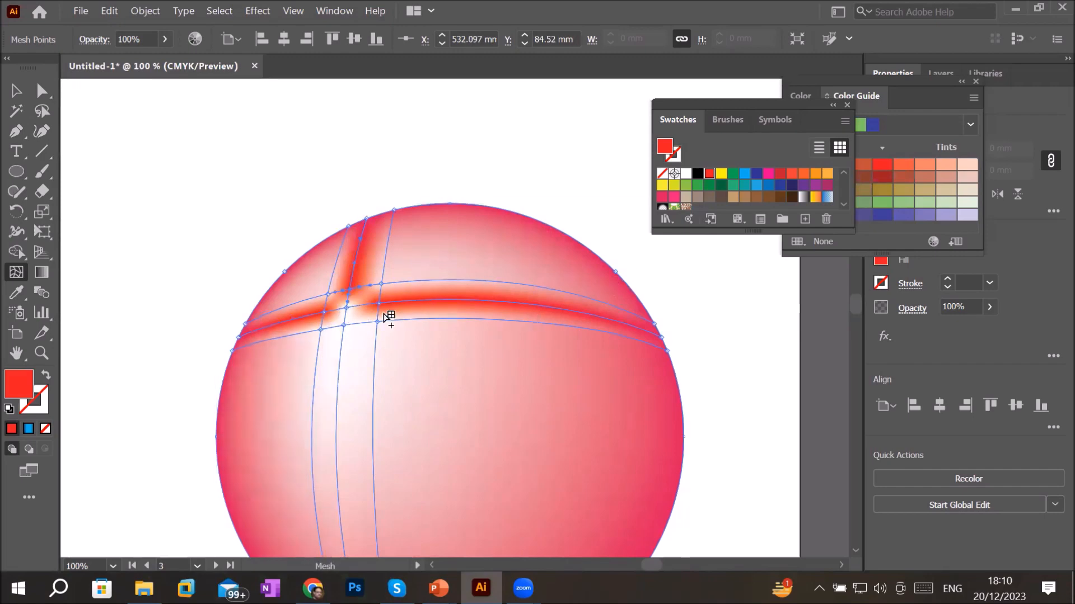
{"action": "left_click", "coordinate": [344, 326]}
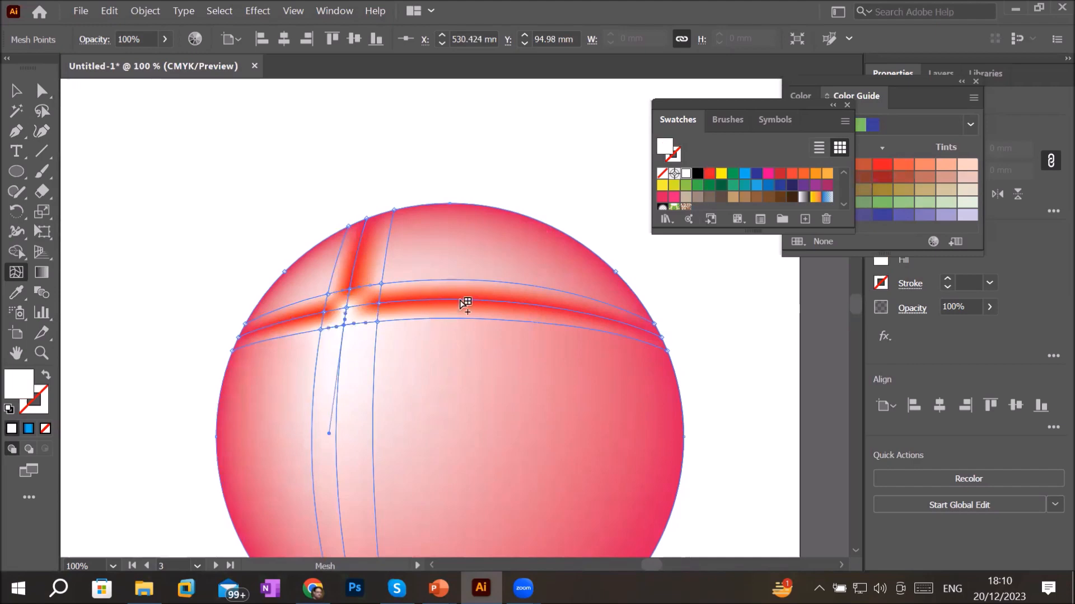
{"action": "left_click", "coordinate": [706, 177]}
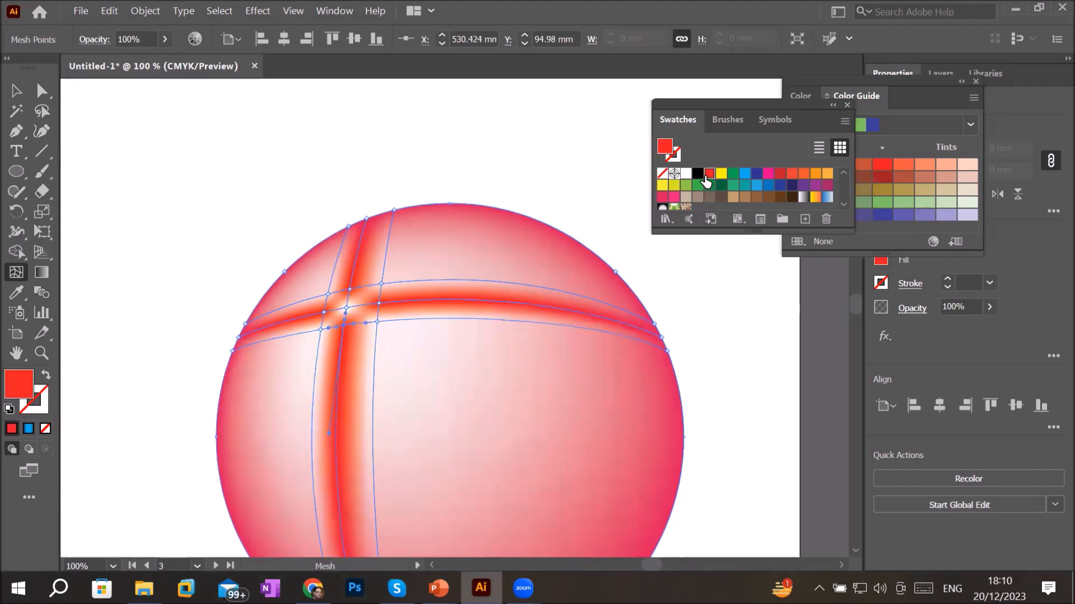
- Move the pink sphere from the third artboard down to the lower-left artboard and deselect it
{"action": "scroll", "coordinate": [521, 394], "scroll_direction": "down", "scroll_amount": 2, "text": "alt"}
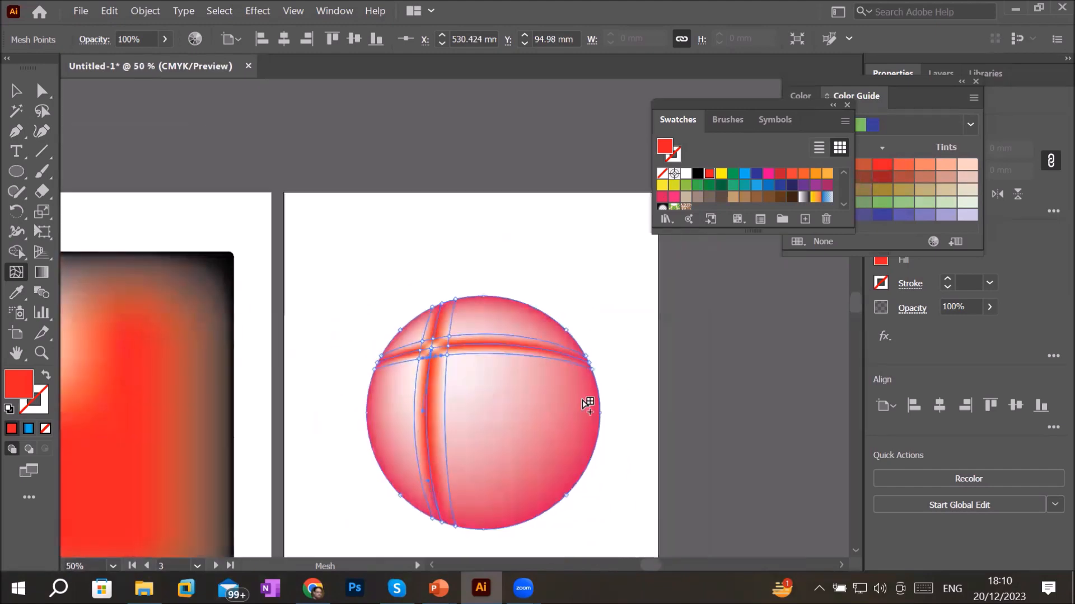
{"action": "left_click", "coordinate": [14, 93]}
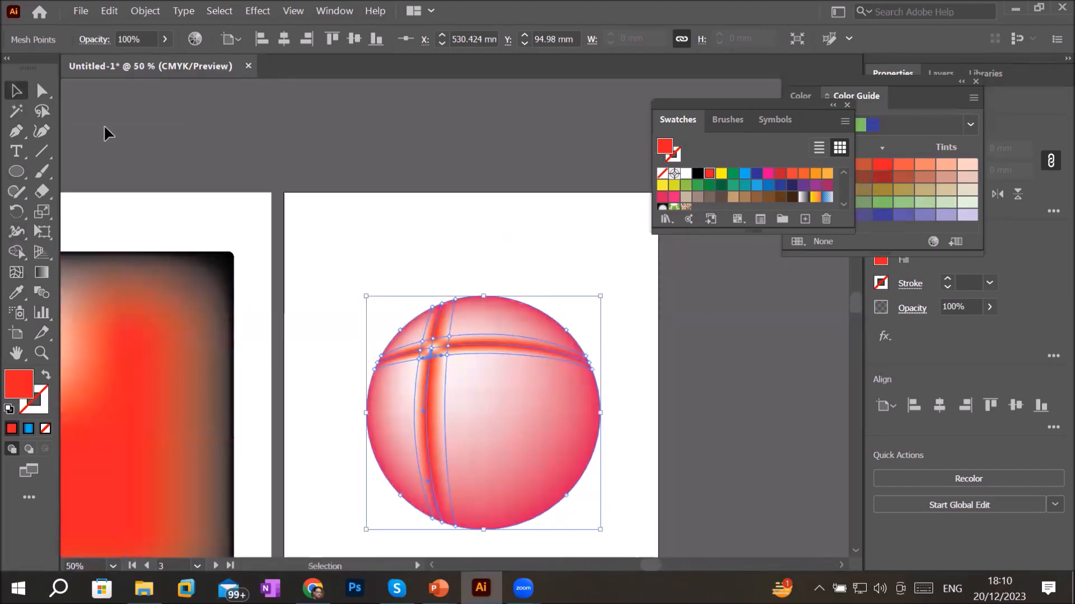
{"action": "left_click", "coordinate": [480, 213]}
{"action": "scroll", "coordinate": [492, 331], "scroll_direction": "up", "scroll_amount": 3, "text": "alt"}
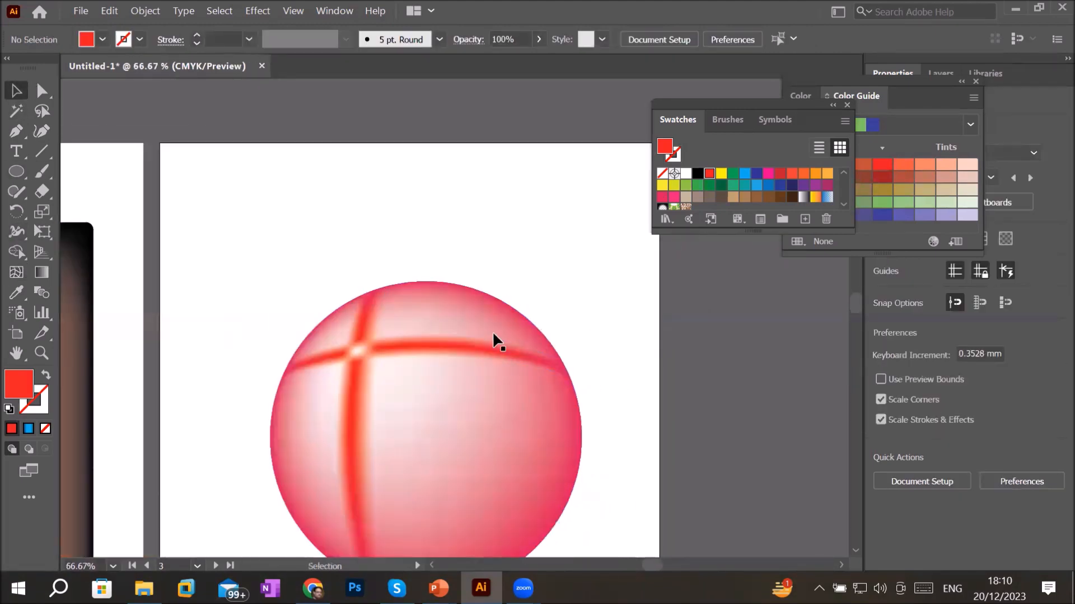
{"action": "scroll", "coordinate": [491, 328], "scroll_direction": "down", "scroll_amount": 2, "text": "alt"}
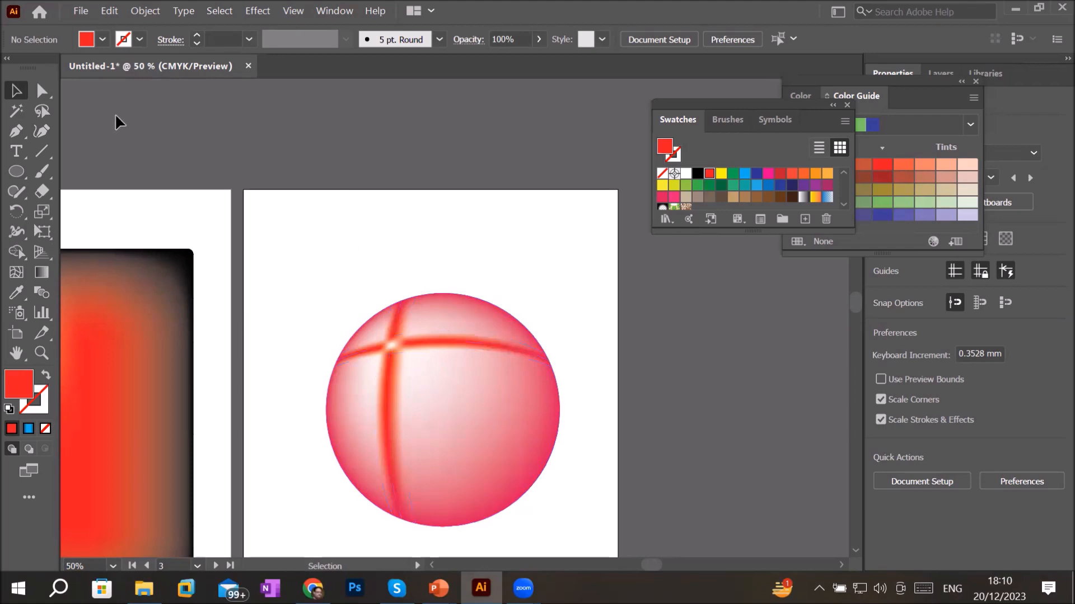
{"action": "scroll", "coordinate": [346, 233], "scroll_direction": "down", "scroll_amount": 4, "text": "alt"}
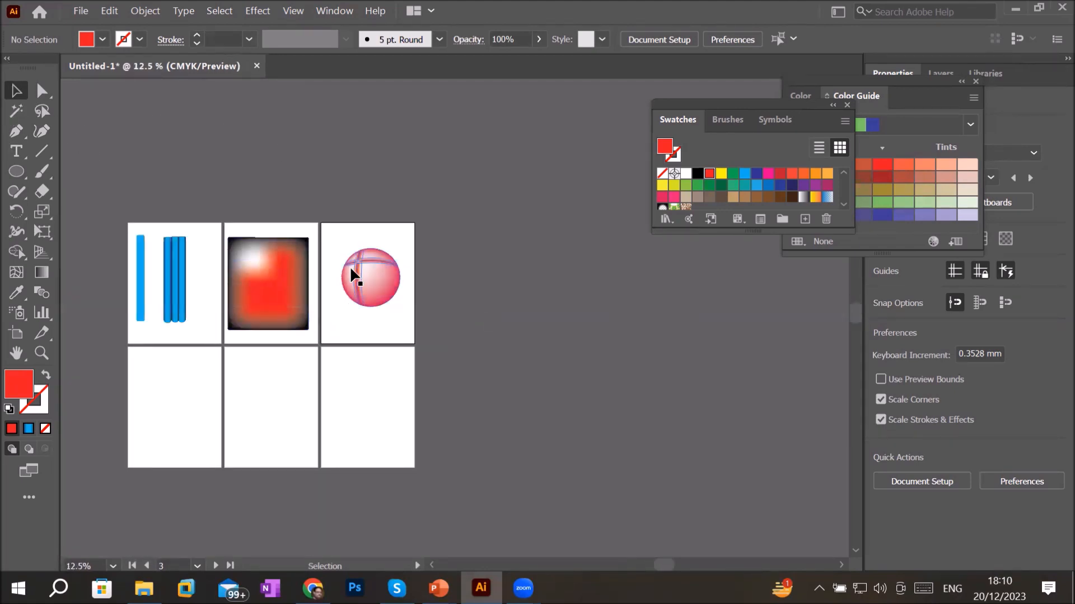
{"action": "left_click_drag", "start_coordinate": [372, 274], "coordinate": [208, 403]}
{"action": "scroll", "coordinate": [421, 274], "scroll_direction": "up", "scroll_amount": 2}
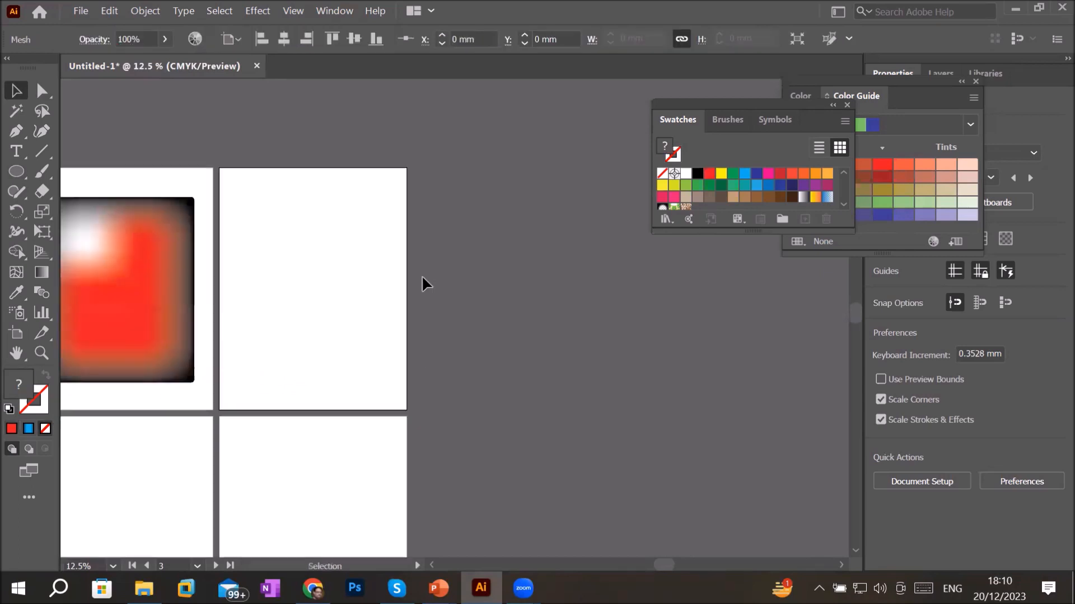
{"action": "left_click", "coordinate": [277, 280]}
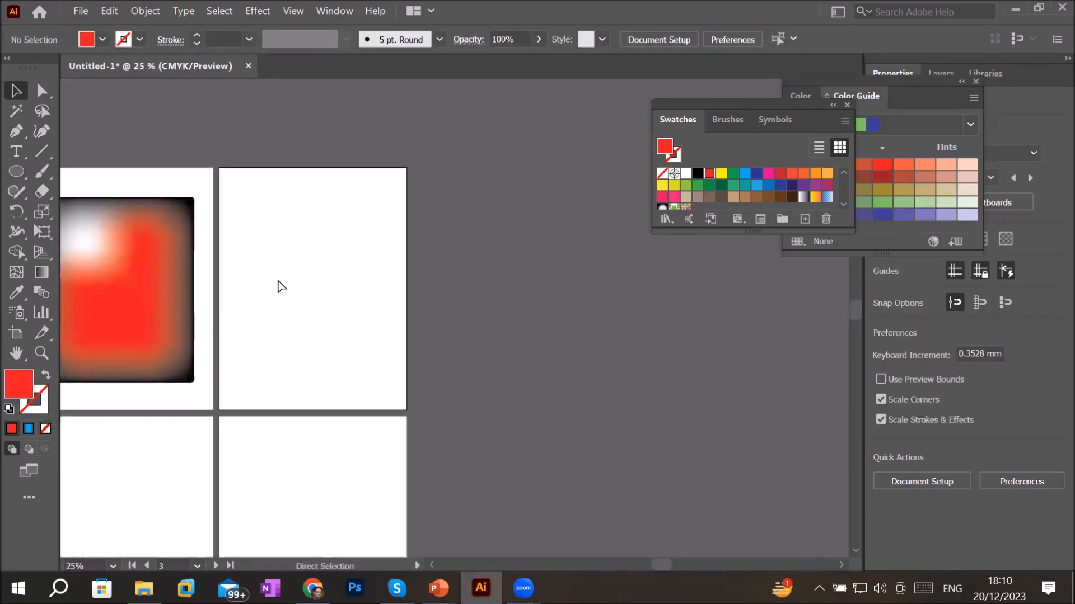
- Draw an upright ellipse about 146 by 227 mm on the emptied third artboard and fill it with the green C=85 M=10 Y=100 K=10 swatch
{"action": "scroll", "coordinate": [278, 287], "scroll_direction": "up", "scroll_amount": 2}
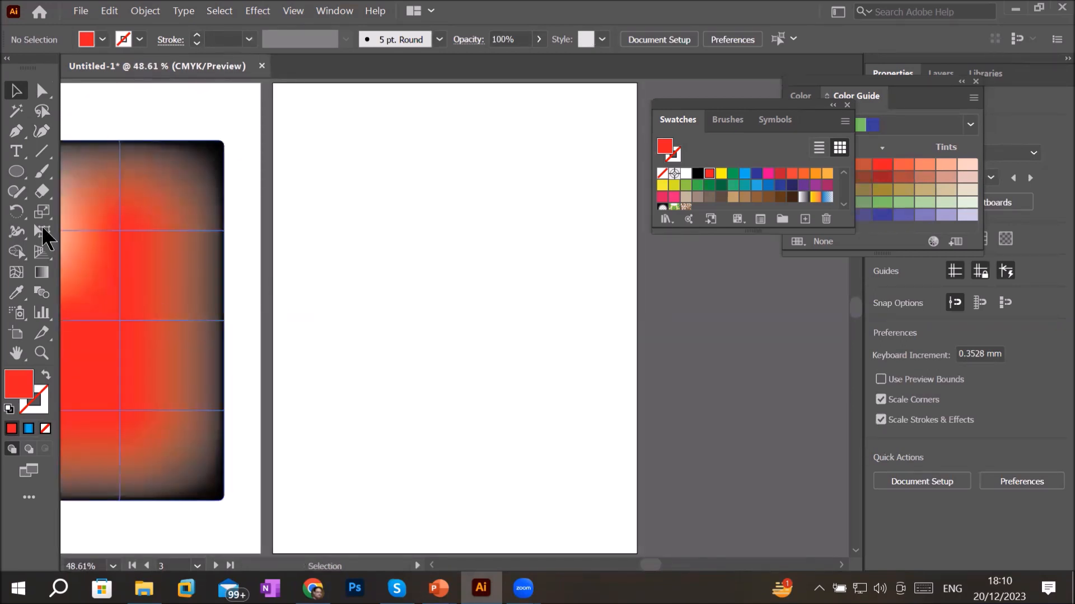
{"action": "left_click", "coordinate": [17, 175]}
{"action": "mouse_move", "coordinate": [330, 141]}
{"action": "left_mouse_down"}
{"action": "mouse_move", "coordinate": [453, 374]}
{"action": "mouse_move", "coordinate": [577, 524]}
{"action": "left_mouse_up"}
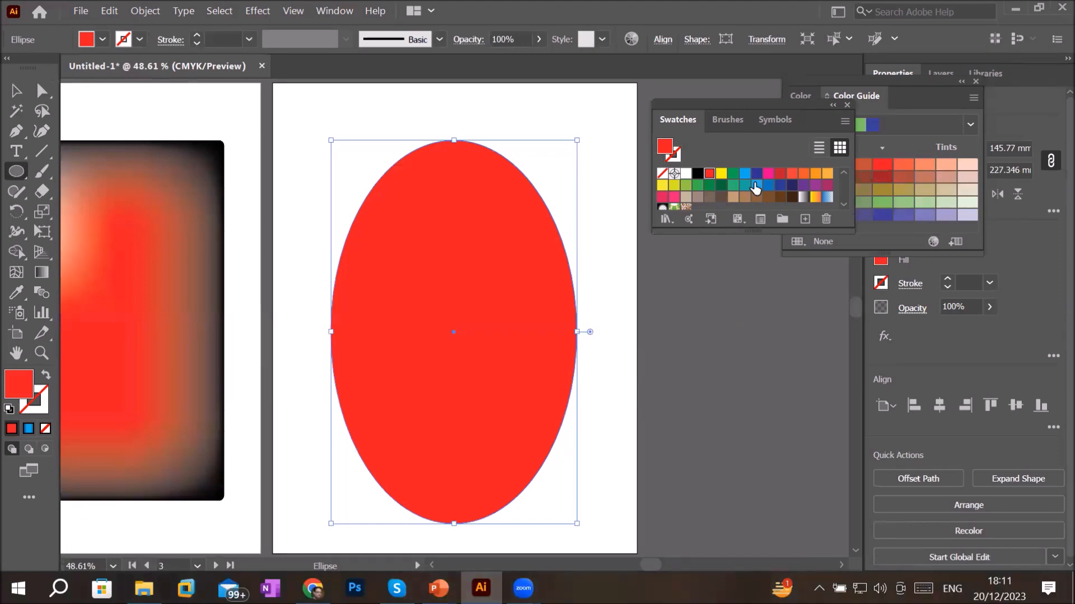
{"action": "left_click", "coordinate": [816, 174]}
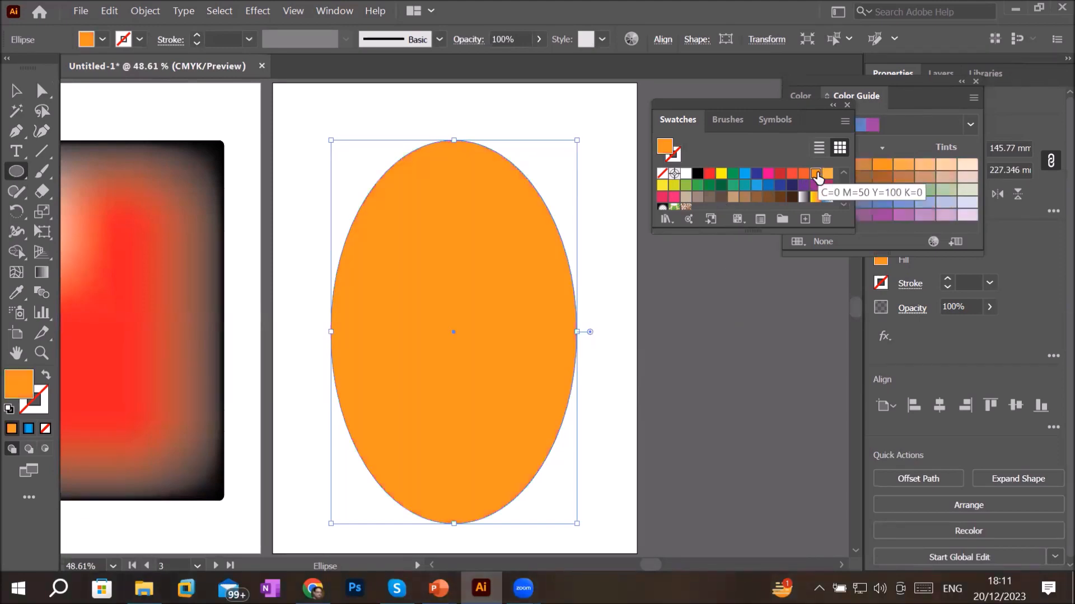
{"action": "left_click", "coordinate": [708, 188]}
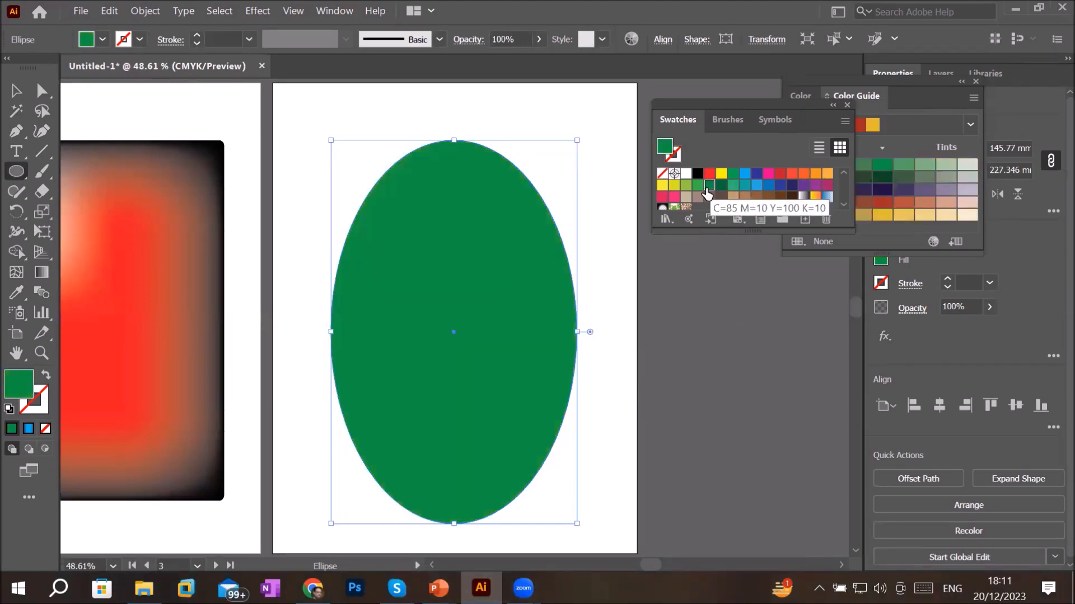
- Refill the ellipse with the C=50 M=0 Y=100 K=0 swatch and mesh it with two vertical and two horizontal lines near its edges
{"action": "left_click", "coordinate": [684, 186]}
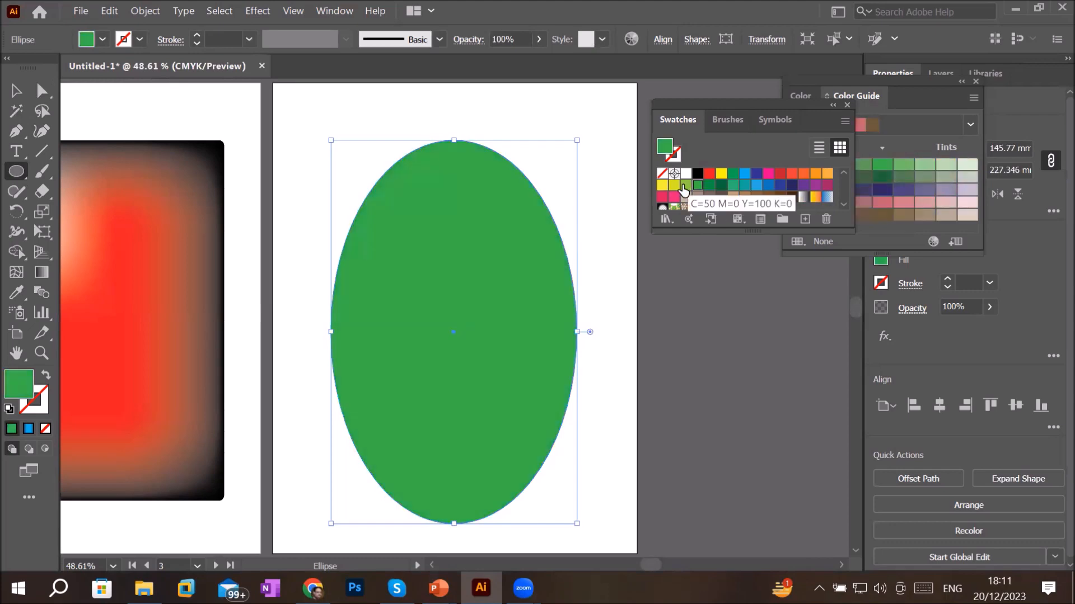
{"action": "left_click", "coordinate": [684, 187]}
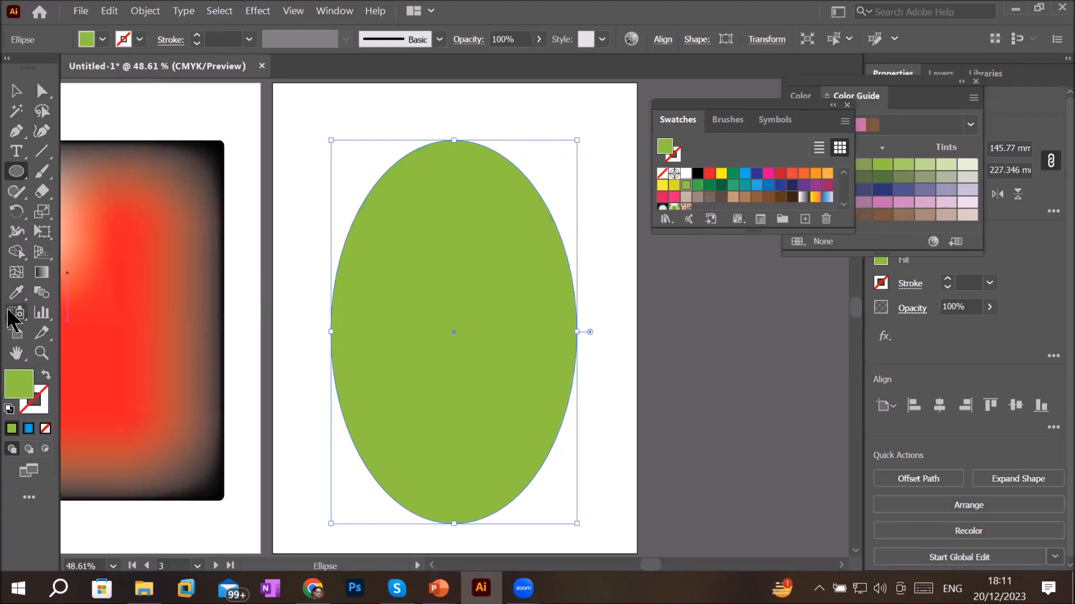
{"action": "left_click", "coordinate": [16, 273]}
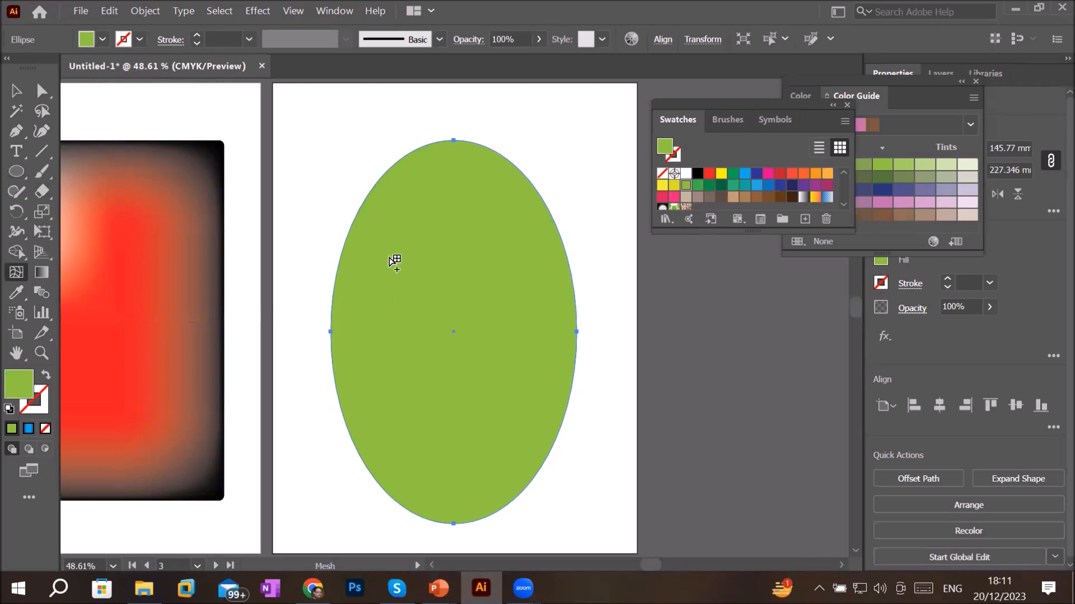
{"action": "left_click", "coordinate": [412, 155]}
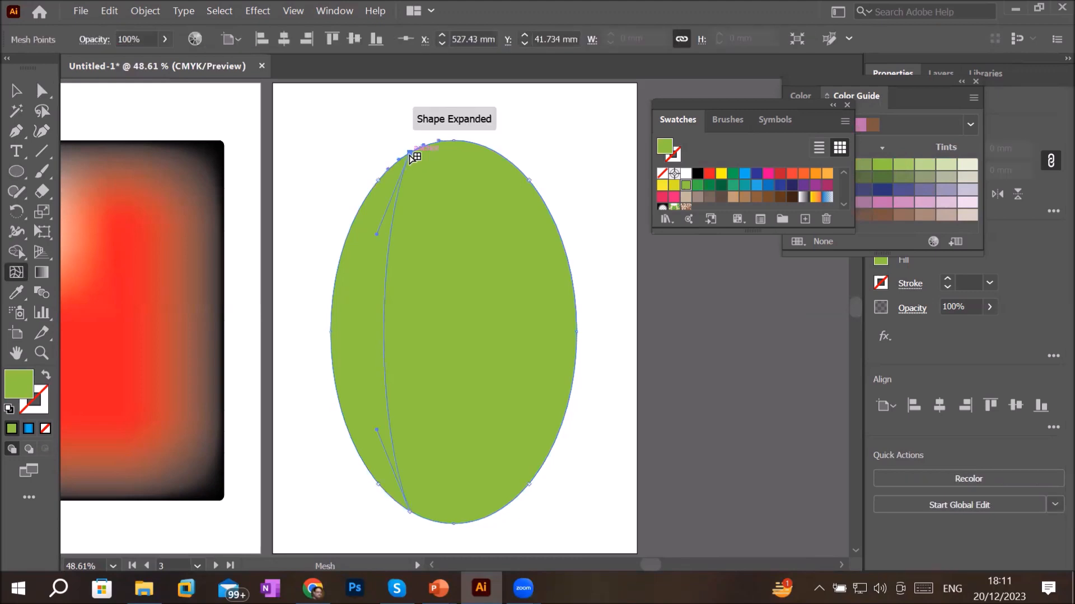
{"action": "left_click", "coordinate": [511, 164]}
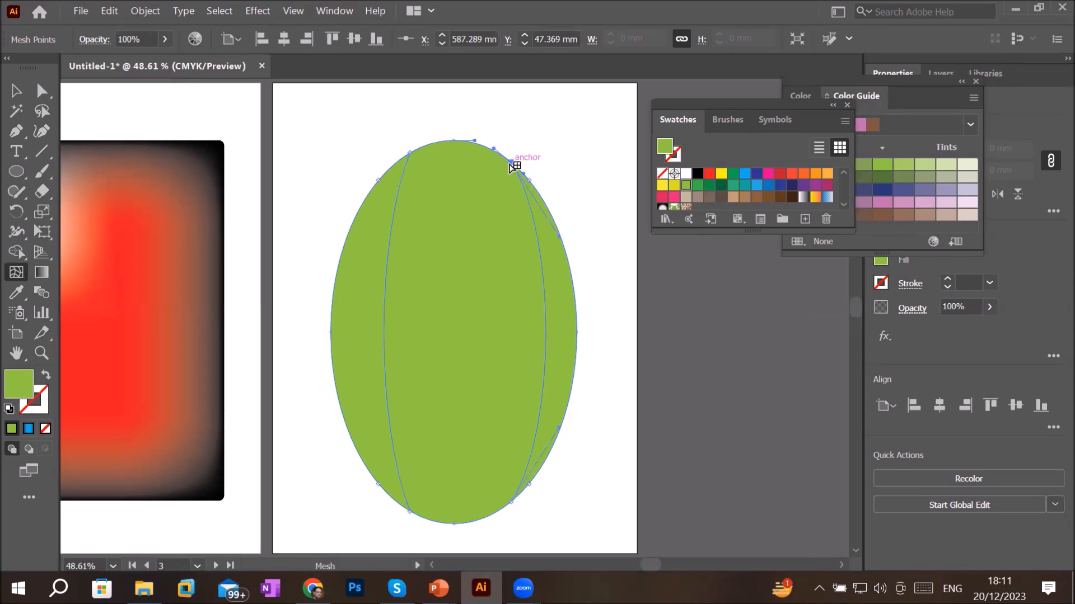
{"action": "left_click", "coordinate": [405, 169]}
{"action": "left_click", "coordinate": [525, 477]}
- Move the ellipse's lower inner mesh points inward, the right one to about X 590, Y 216 mm and the left to about X 532, Y 232 mm
{"action": "left_click", "coordinate": [41, 94]}
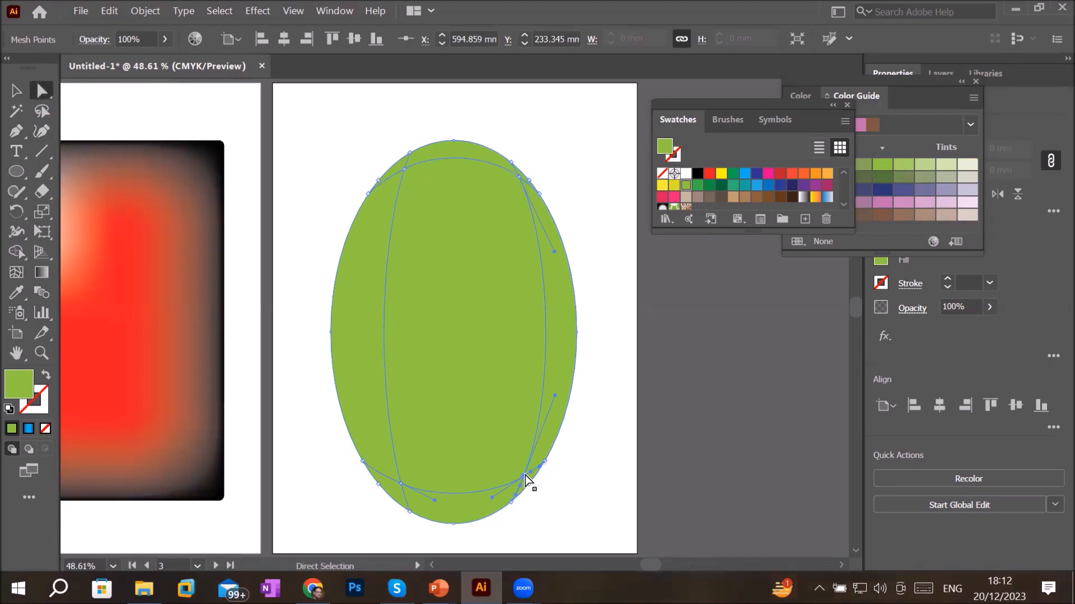
{"action": "left_click", "coordinate": [525, 475]}
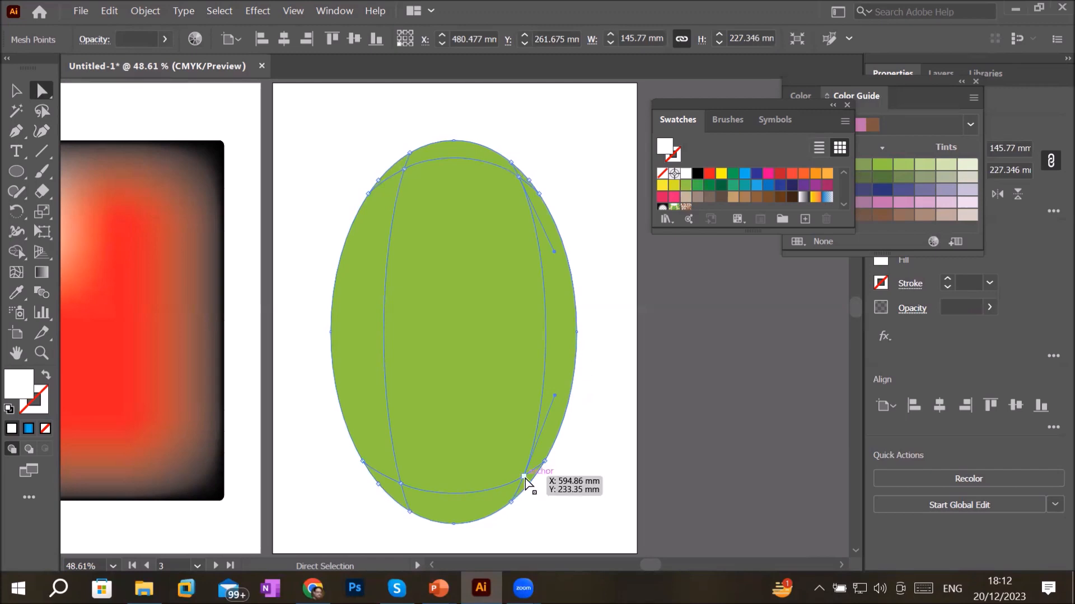
{"action": "left_click", "coordinate": [525, 477]}
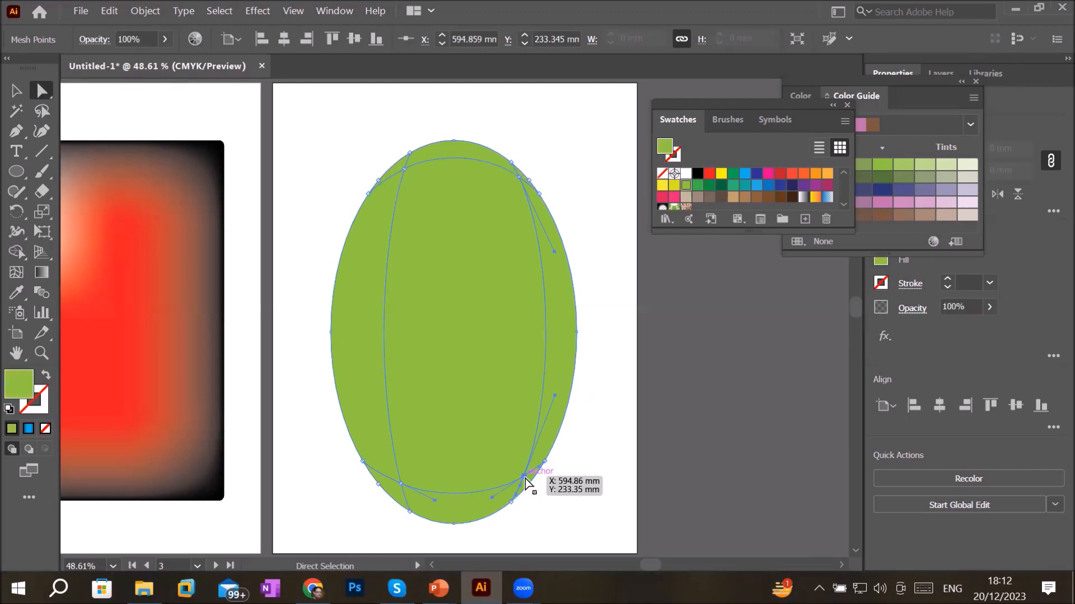
{"action": "mouse_move", "coordinate": [525, 480]}
{"action": "left_mouse_down"}
{"action": "mouse_move", "coordinate": [573, 501]}
{"action": "mouse_move", "coordinate": [531, 491]}
{"action": "mouse_move", "coordinate": [463, 401]}
{"action": "mouse_move", "coordinate": [533, 480]}
{"action": "mouse_move", "coordinate": [525, 473]}
{"action": "left_mouse_up"}
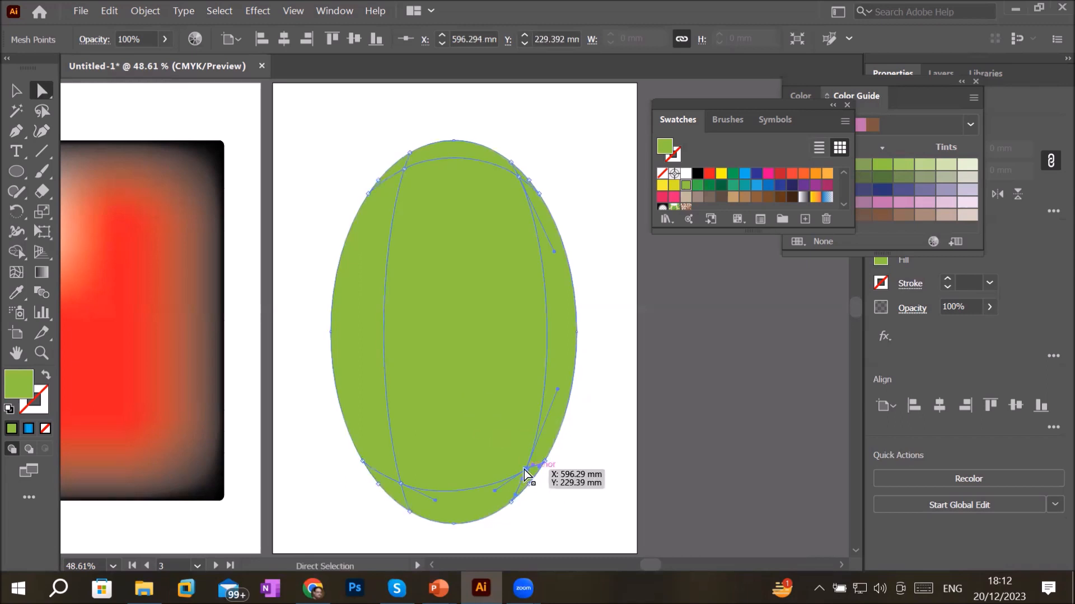
{"action": "scroll", "coordinate": [525, 471], "scroll_direction": "up", "scroll_amount": 2}
{"action": "left_click_drag", "start_coordinate": [520, 472], "coordinate": [471, 408]}
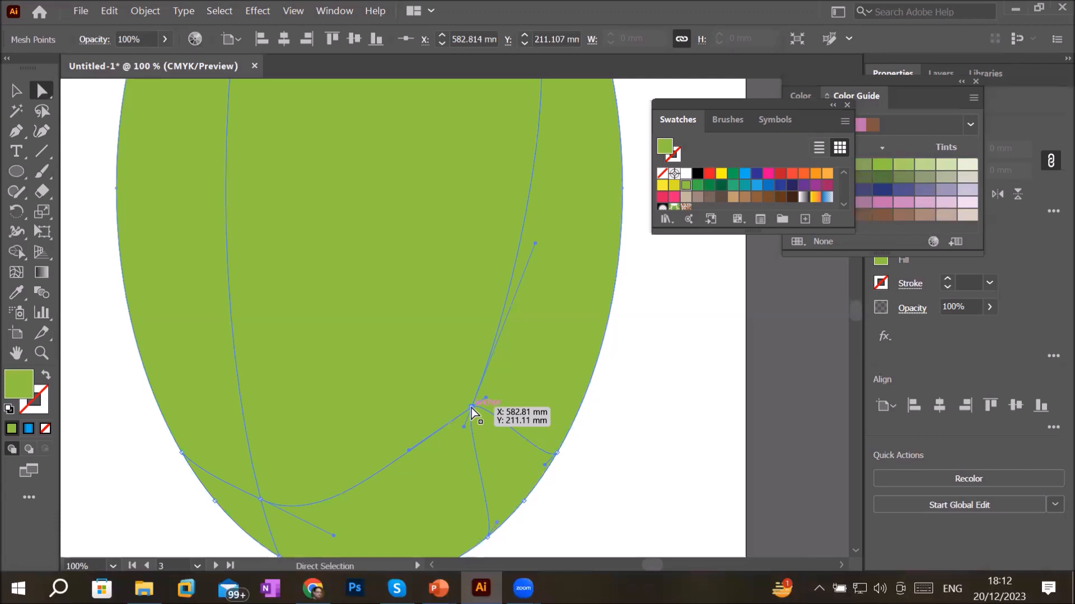
{"action": "left_click_drag", "start_coordinate": [471, 405], "coordinate": [496, 424]}
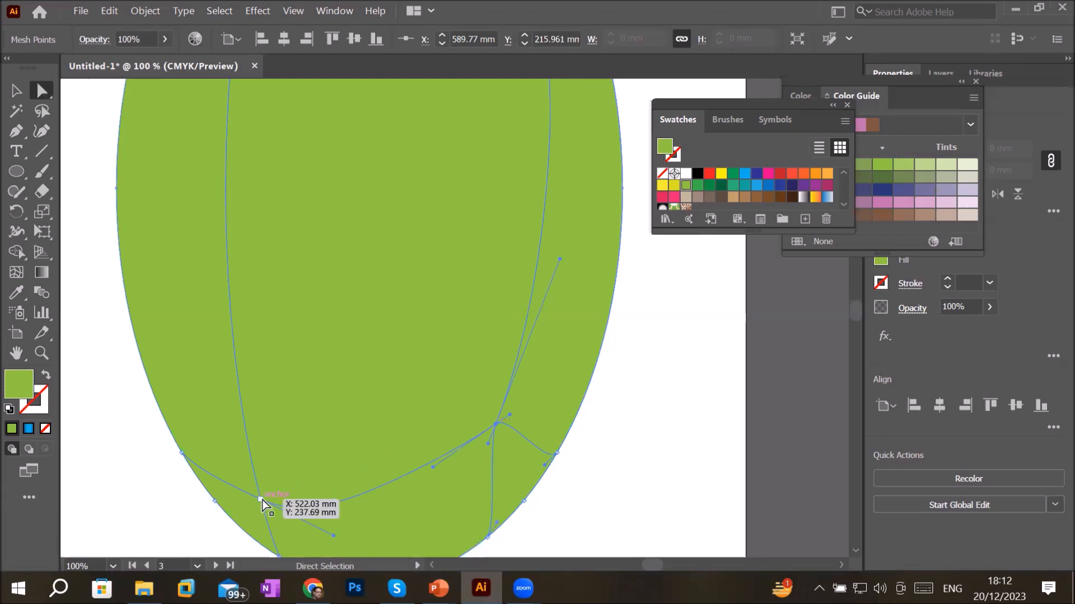
{"action": "left_click_drag", "start_coordinate": [261, 498], "coordinate": [297, 479]}
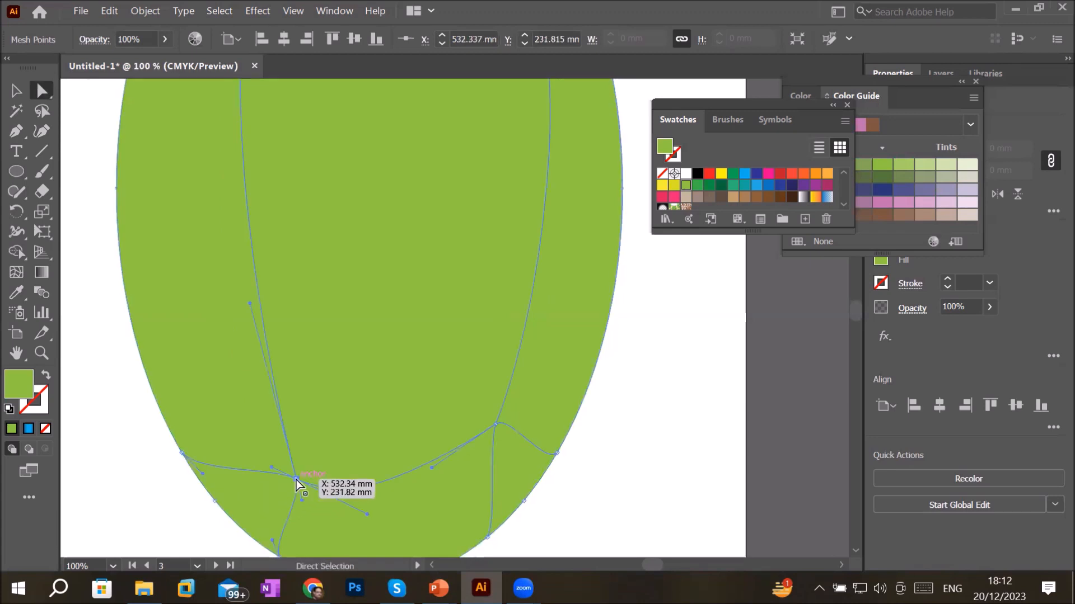
- Move the upper inner mesh points slightly inward, the right one to about X 589, Y 59 mm and the left to about X 524, Y 53 mm
{"action": "scroll", "coordinate": [355, 445], "scroll_direction": "down", "scroll_amount": 1}
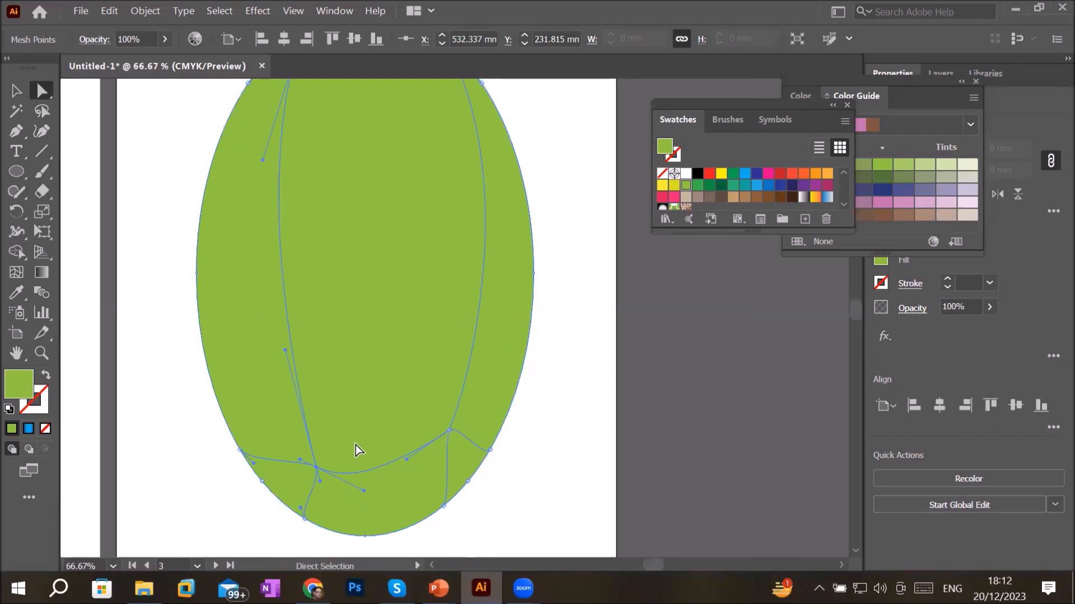
{"action": "scroll", "coordinate": [350, 327], "scroll_direction": "down", "scroll_amount": 1}
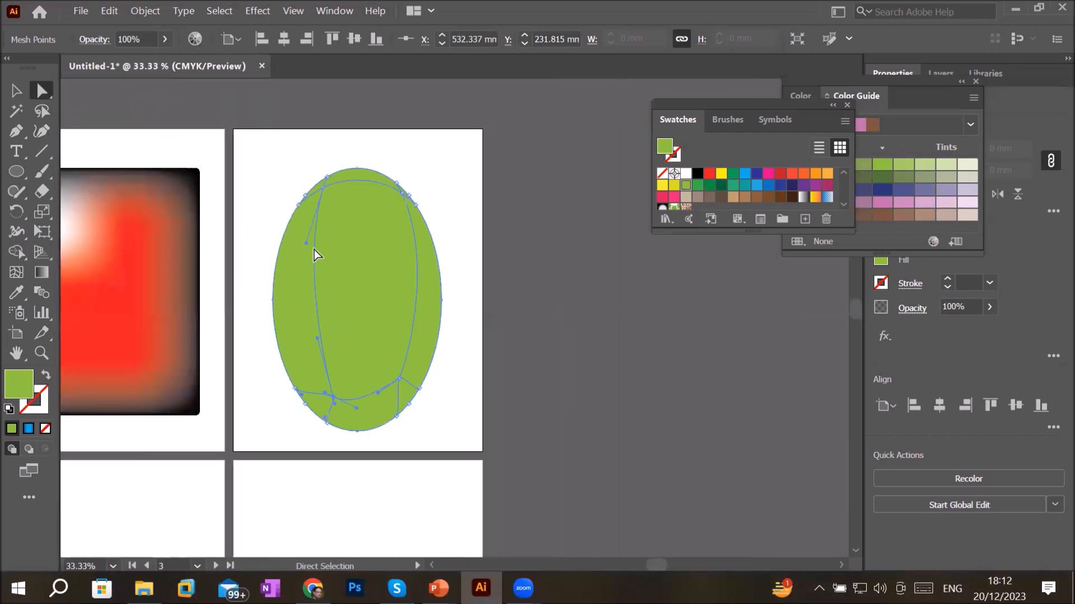
{"action": "scroll", "coordinate": [314, 250], "scroll_direction": "up", "scroll_amount": 1}
{"action": "scroll", "coordinate": [446, 175], "scroll_direction": "up", "scroll_amount": 3}
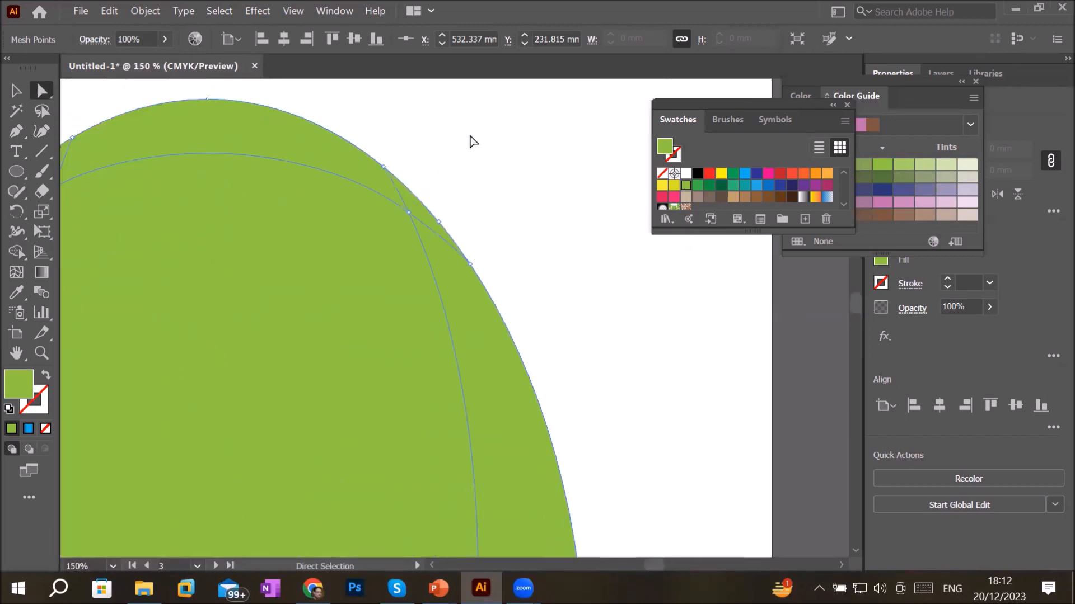
{"action": "left_click_drag", "start_coordinate": [408, 212], "coordinate": [390, 228]}
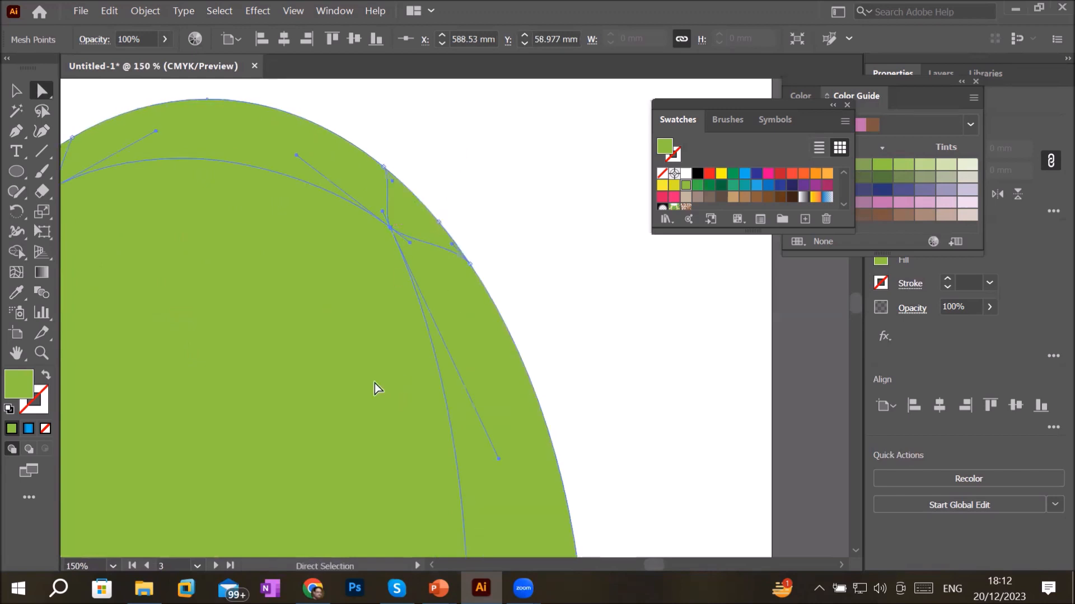
{"action": "scroll", "coordinate": [274, 266], "scroll_direction": "down", "scroll_amount": 2}
{"action": "scroll", "coordinate": [148, 224], "scroll_direction": "up", "scroll_amount": 2}
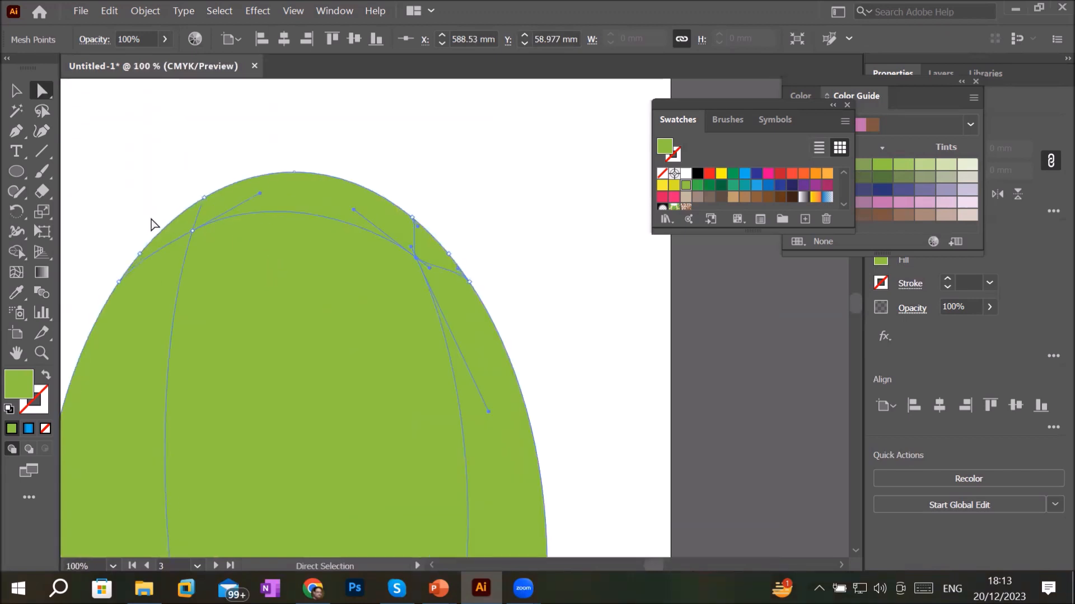
{"action": "left_click_drag", "start_coordinate": [208, 244], "coordinate": [209, 251]}
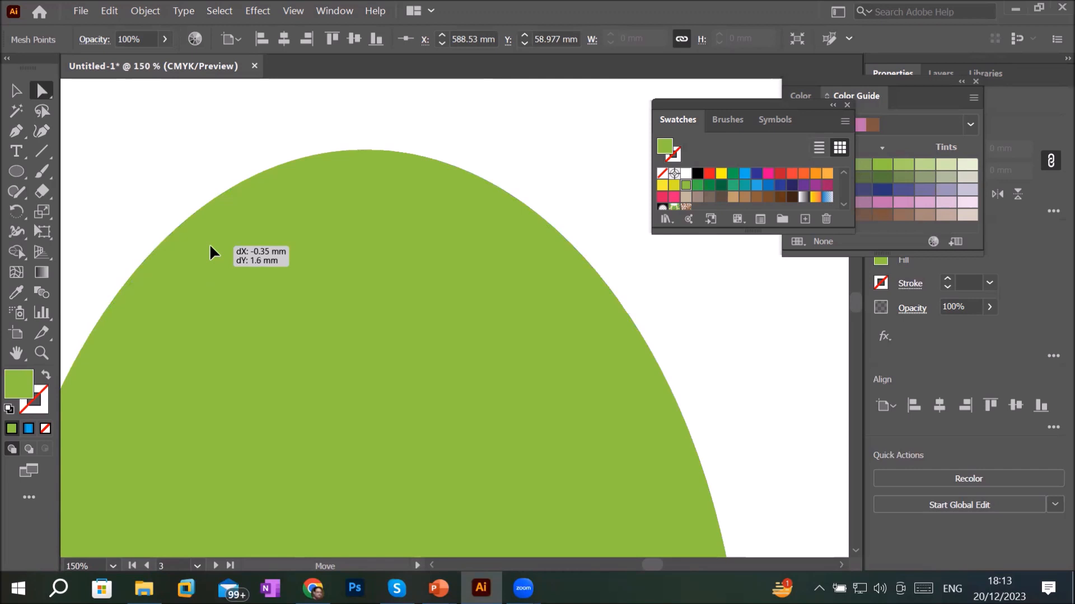
{"action": "left_click_drag", "start_coordinate": [210, 247], "coordinate": [211, 249]}
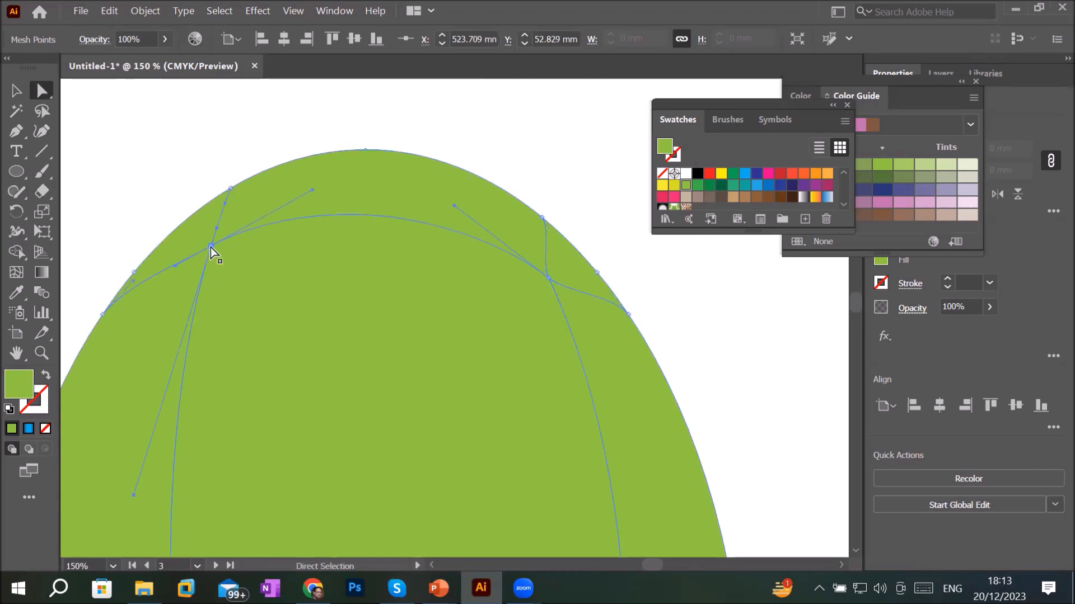
- Lasso all mesh points along the ellipse's outer edge and fill them with the dark green swatch
{"action": "scroll", "coordinate": [311, 282], "scroll_direction": "down", "scroll_amount": 3}
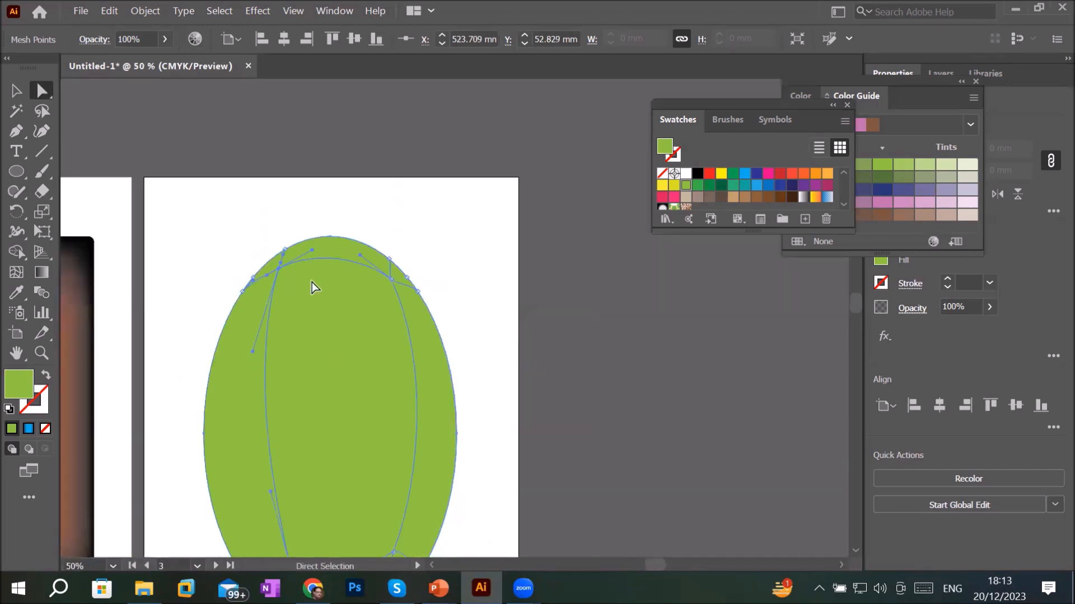
{"action": "scroll", "coordinate": [333, 353], "scroll_direction": "down", "scroll_amount": 1}
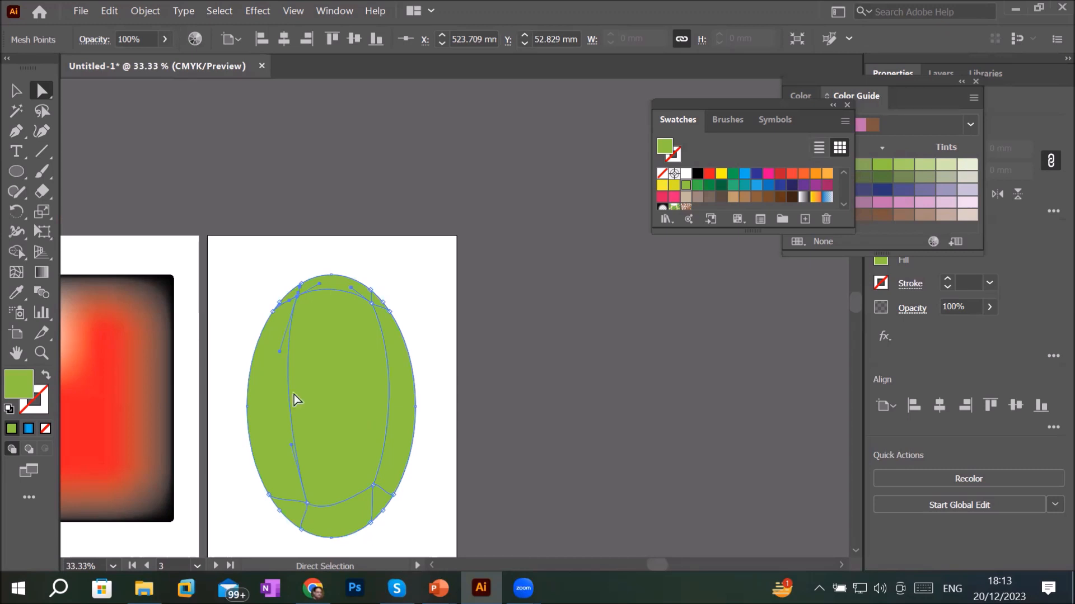
{"action": "left_click", "coordinate": [48, 113]}
{"action": "scroll", "coordinate": [403, 295], "scroll_direction": "up", "scroll_amount": 1}
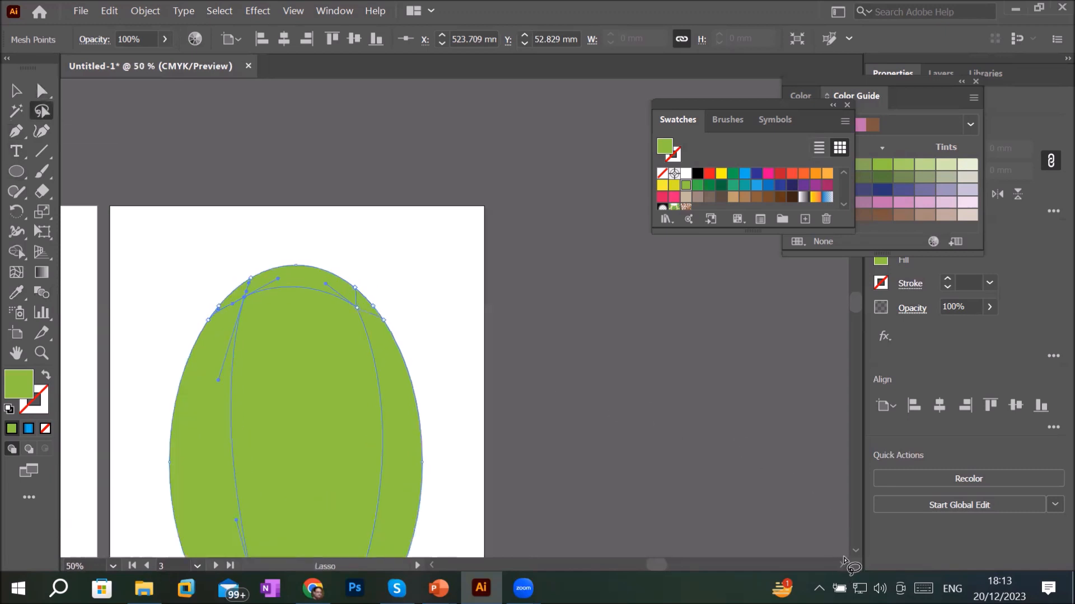
{"action": "key", "text": "ctrl+0"}
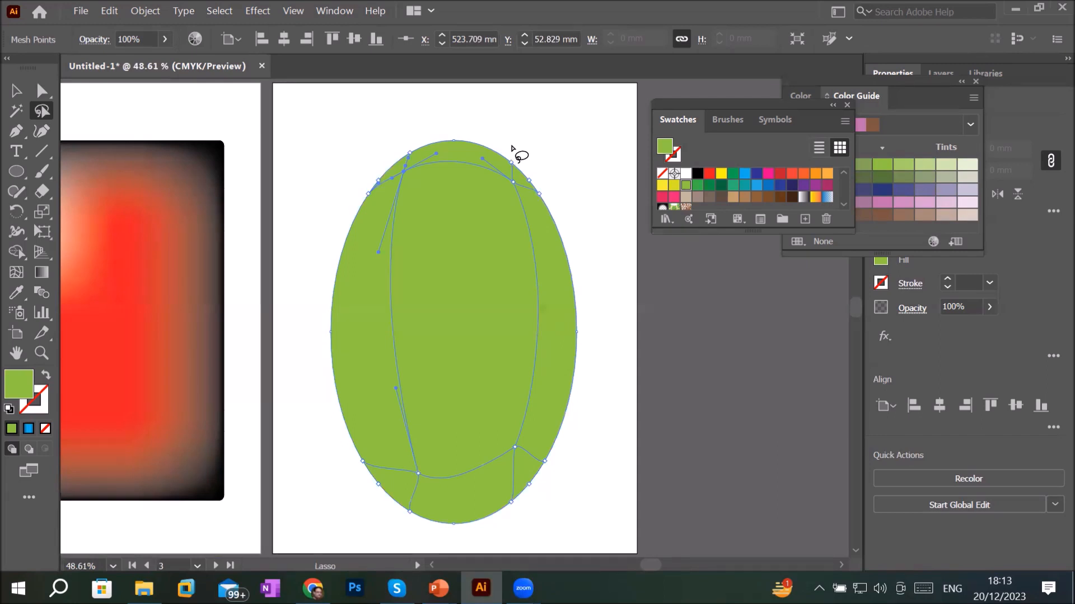
{"action": "mouse_move", "coordinate": [512, 147]}
{"action": "left_mouse_down"}
{"action": "mouse_move", "coordinate": [535, 211]}
{"action": "mouse_move", "coordinate": [558, 363]}
{"action": "mouse_move", "coordinate": [544, 444]}
{"action": "mouse_move", "coordinate": [515, 481]}
{"action": "mouse_move", "coordinate": [406, 494]}
{"action": "mouse_move", "coordinate": [379, 442]}
{"action": "mouse_move", "coordinate": [360, 327]}
{"action": "mouse_move", "coordinate": [359, 249]}
{"action": "mouse_move", "coordinate": [392, 173]}
{"action": "mouse_move", "coordinate": [410, 158]}
{"action": "mouse_move", "coordinate": [490, 151]}
{"action": "mouse_move", "coordinate": [463, 109]}
{"action": "mouse_move", "coordinate": [294, 238]}
{"action": "mouse_move", "coordinate": [330, 481]}
{"action": "mouse_move", "coordinate": [508, 549]}
{"action": "mouse_move", "coordinate": [617, 407]}
{"action": "mouse_move", "coordinate": [596, 179]}
{"action": "mouse_move", "coordinate": [514, 156]}
{"action": "left_mouse_up"}
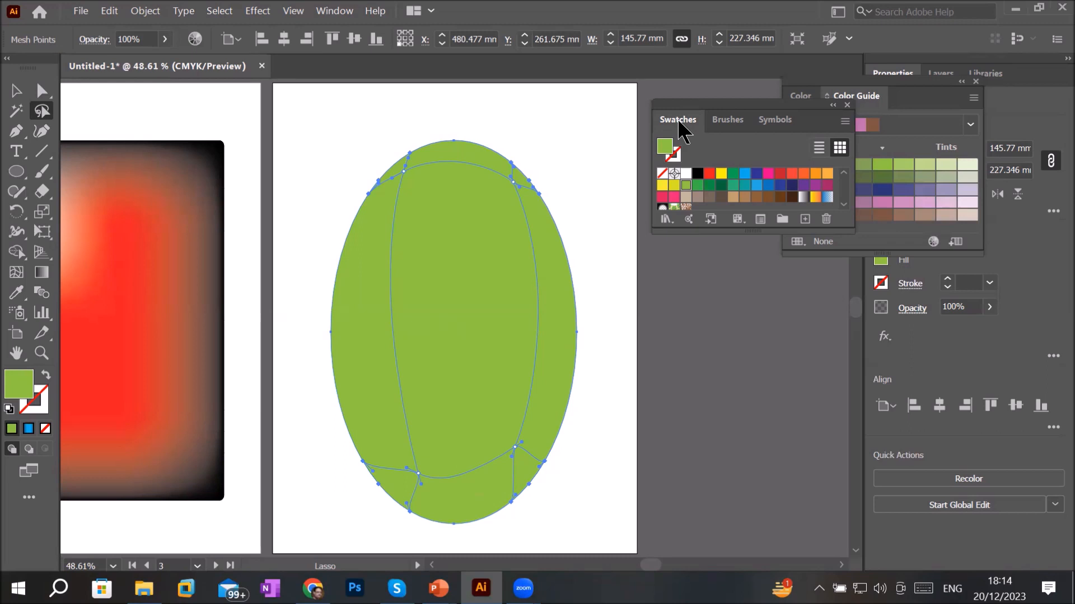
{"action": "left_click", "coordinate": [721, 186]}
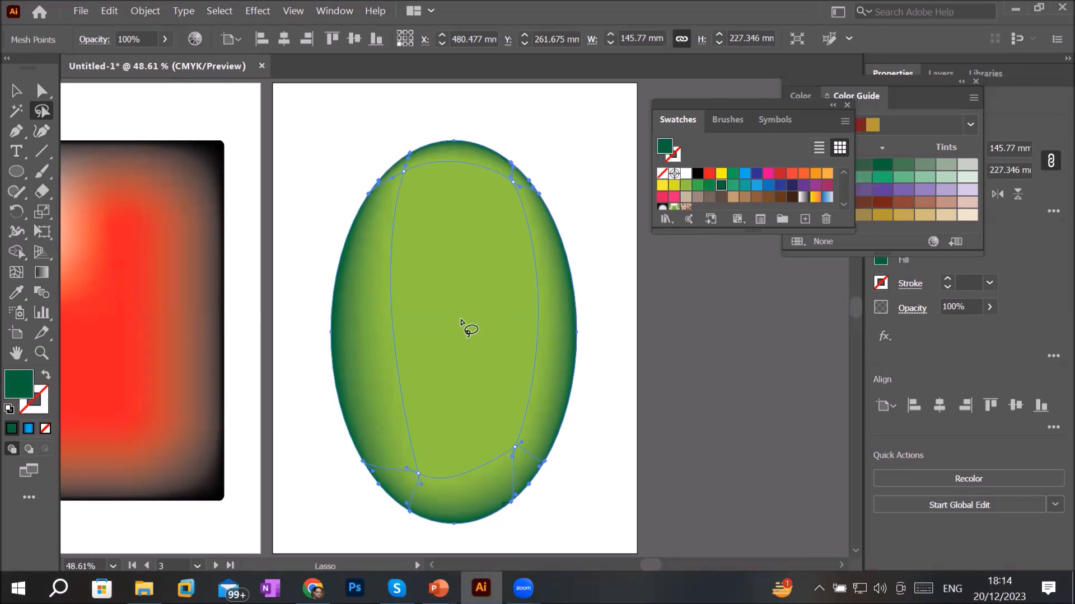
- Add a mesh point in the ellipse's upper-left interior at about X 531, Y 69 mm and fill it with white as a highlight
{"action": "left_click", "coordinate": [19, 274]}
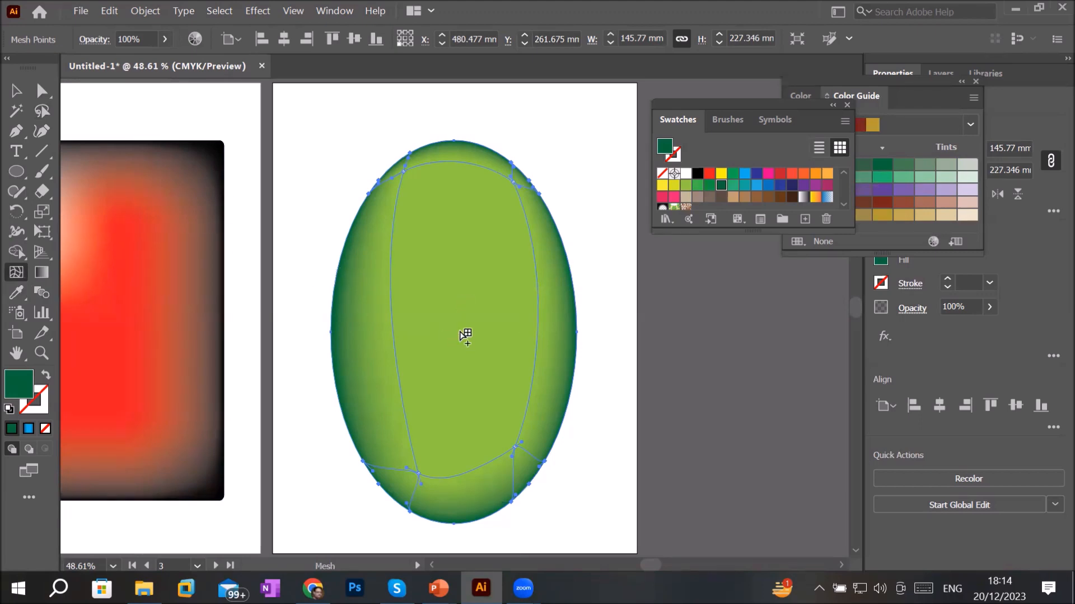
{"action": "left_click", "coordinate": [417, 200]}
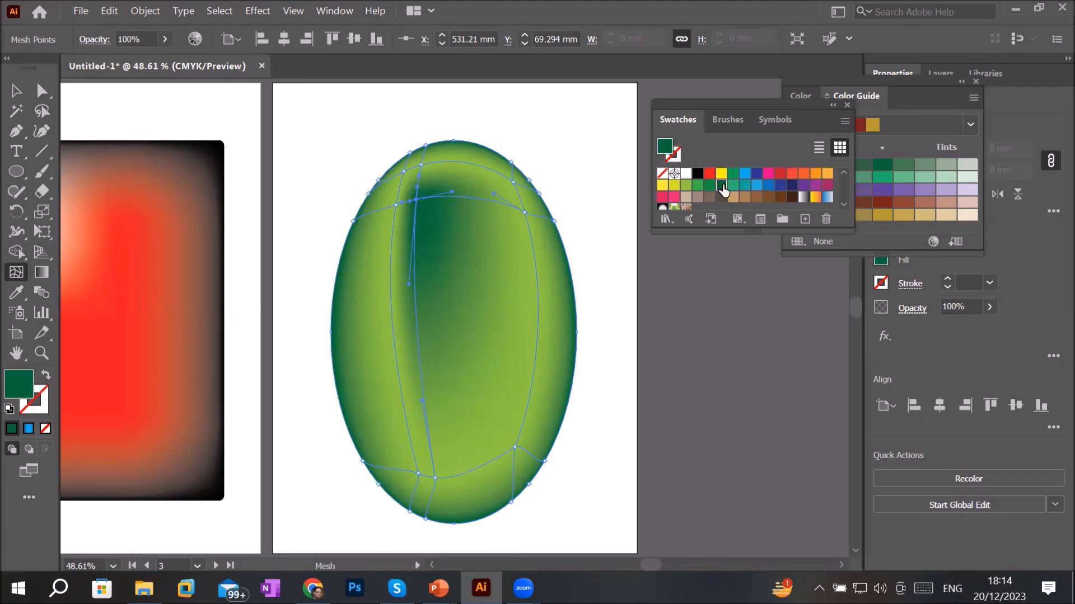
{"action": "mouse_move", "coordinate": [721, 186]}
{"action": "left_mouse_down"}
{"action": "mouse_move", "coordinate": [634, 170]}
{"action": "mouse_move", "coordinate": [432, 197]}
{"action": "mouse_move", "coordinate": [424, 213]}
{"action": "left_mouse_up"}
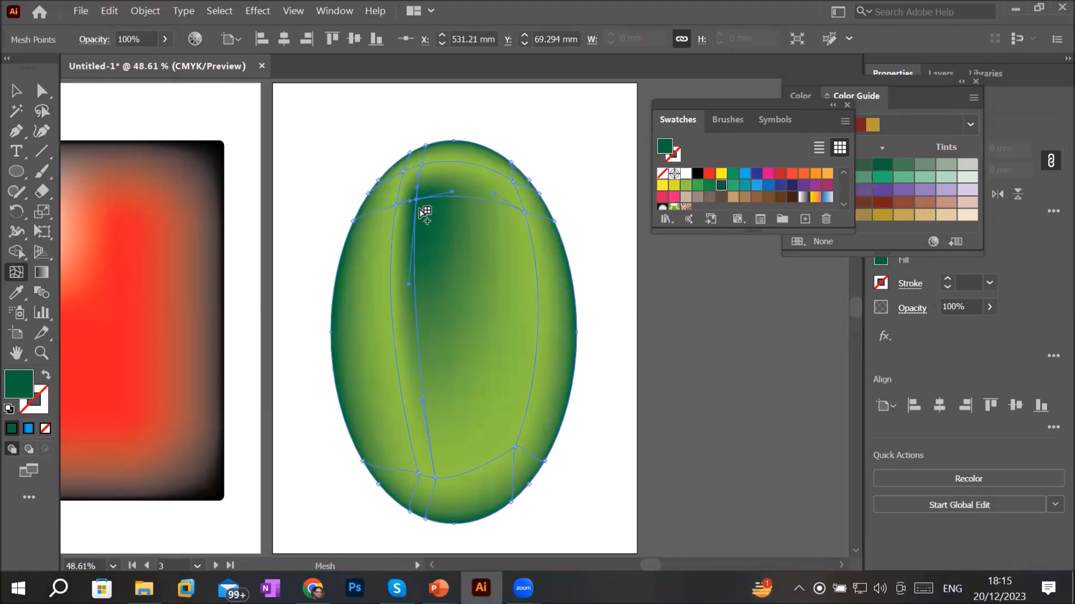
{"action": "left_click", "coordinate": [686, 174]}
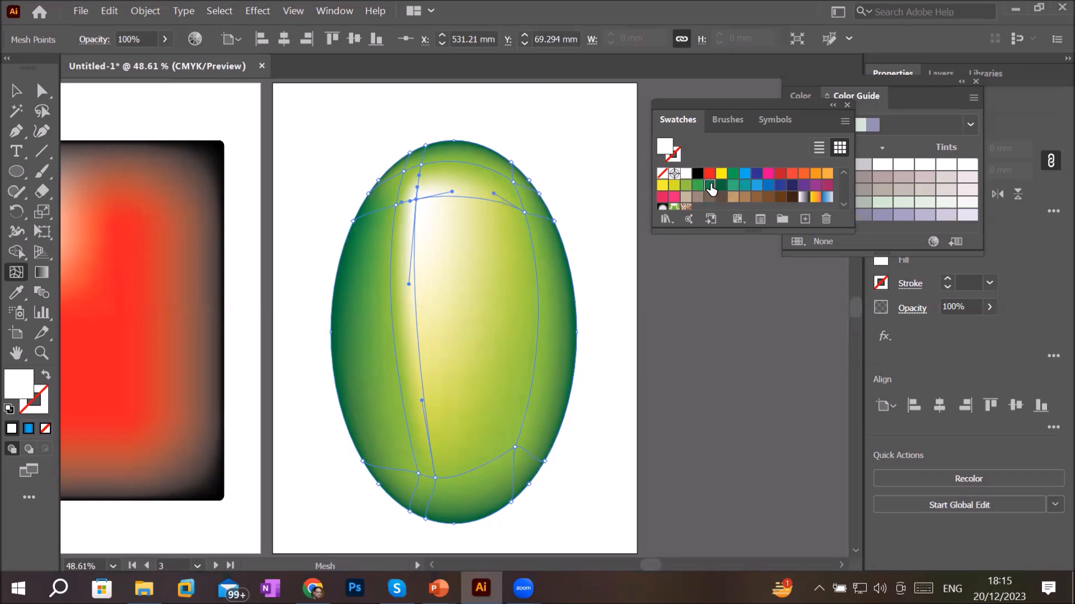
{"action": "left_click", "coordinate": [709, 187]}
{"action": "left_click", "coordinate": [722, 187]}
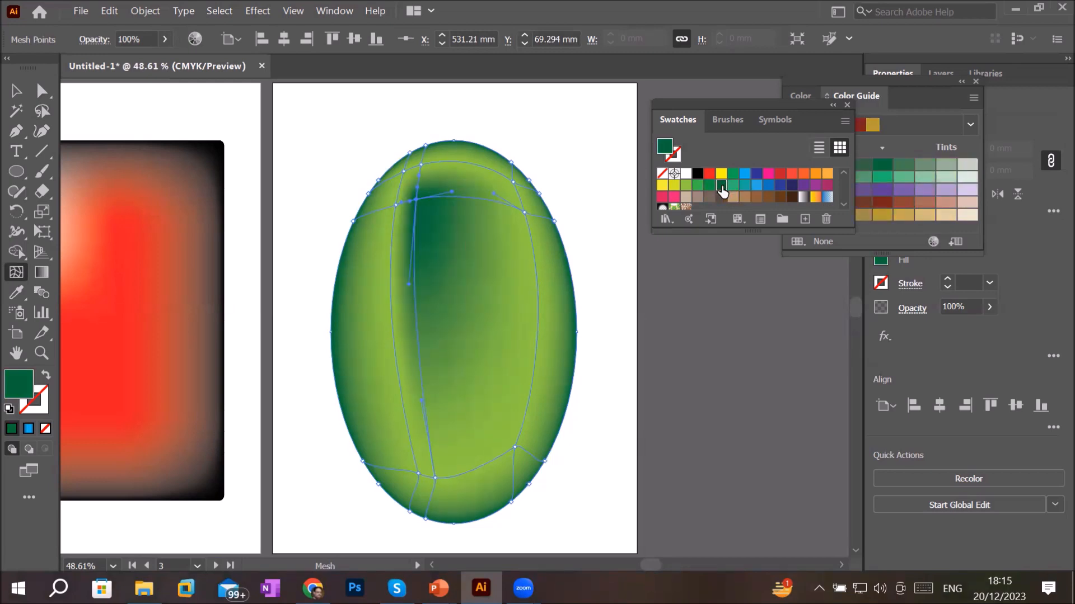
{"action": "left_click", "coordinate": [684, 179]}
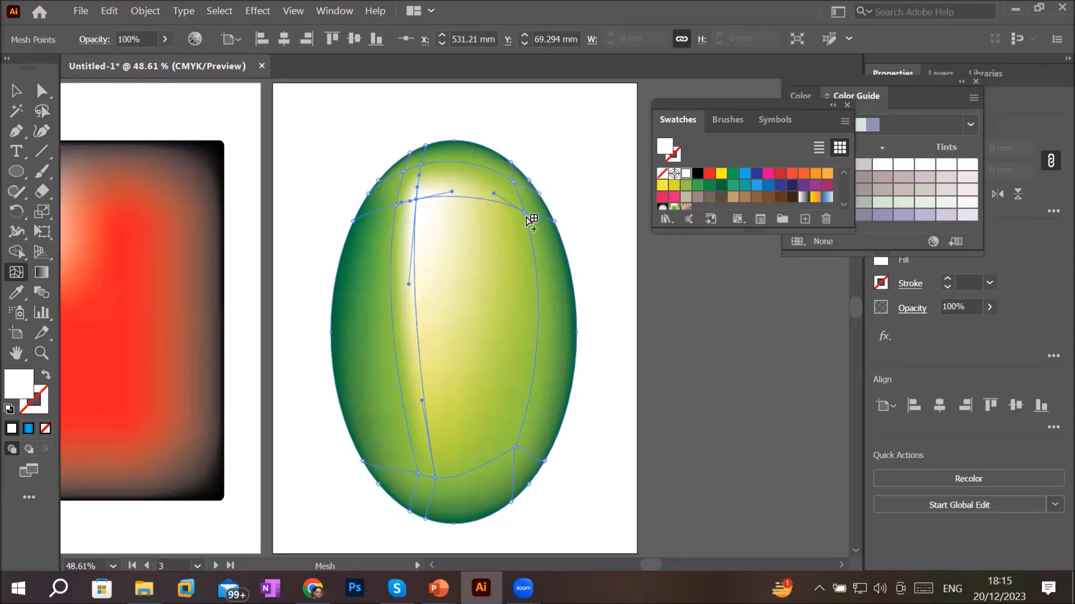
- Move the mesh point on the right of the highlight's row close beside the white highlight, to about X 551, Y 62 mm
{"action": "scroll", "coordinate": [532, 221], "scroll_direction": "up", "scroll_amount": 3}
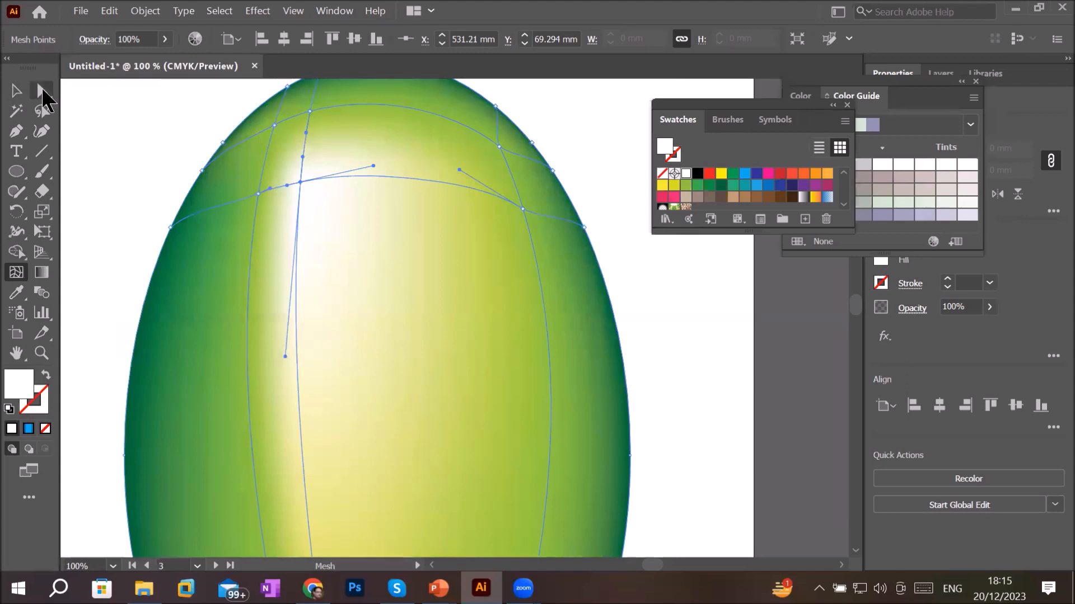
{"action": "left_click", "coordinate": [43, 91]}
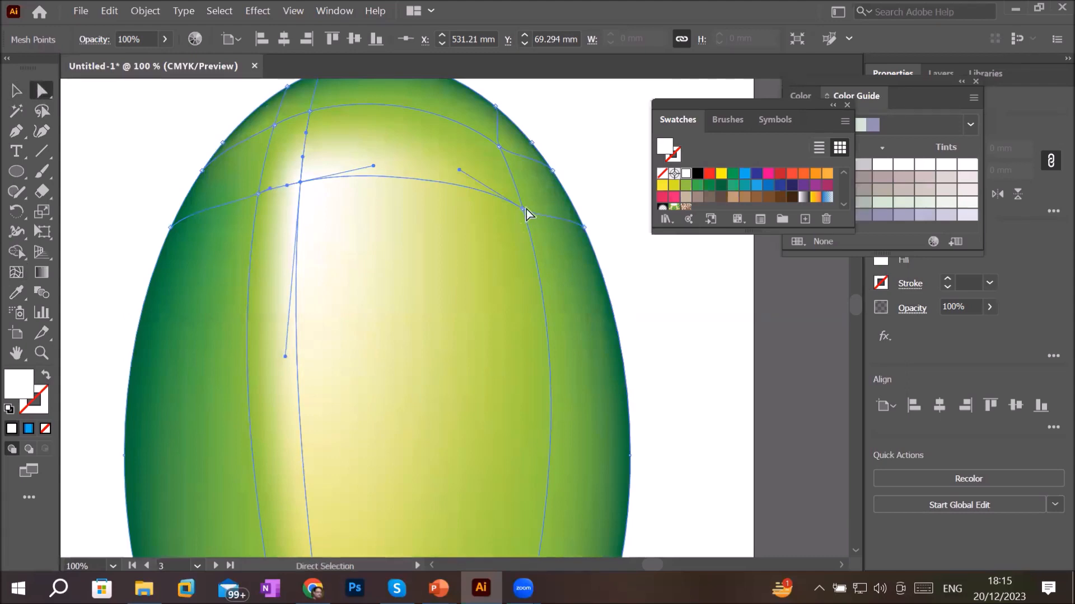
{"action": "left_click_drag", "start_coordinate": [523, 206], "coordinate": [367, 157]}
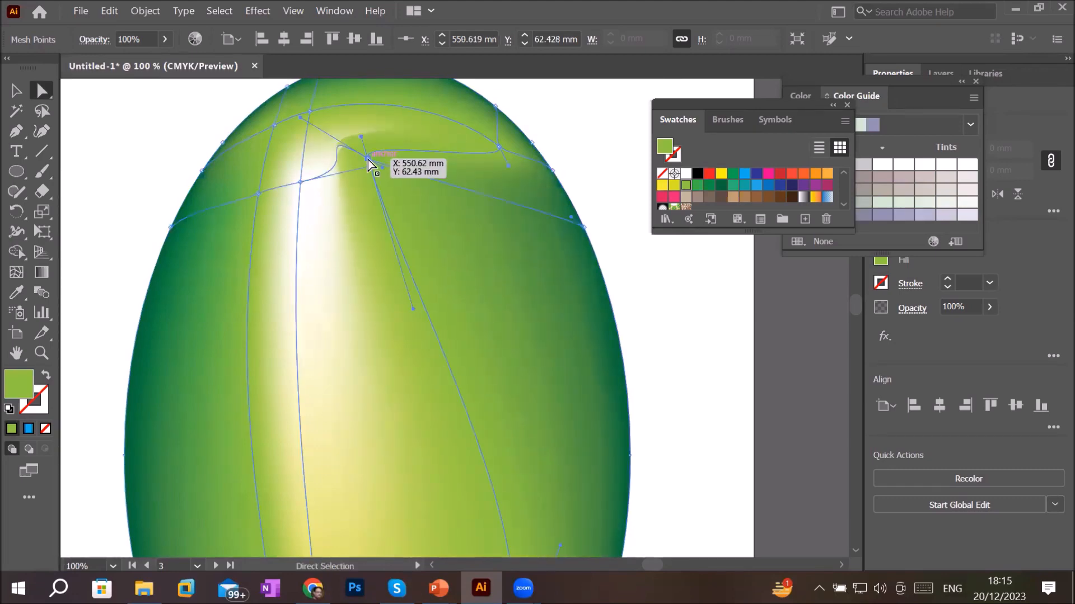
{"action": "key", "text": "ctrl+minus"}
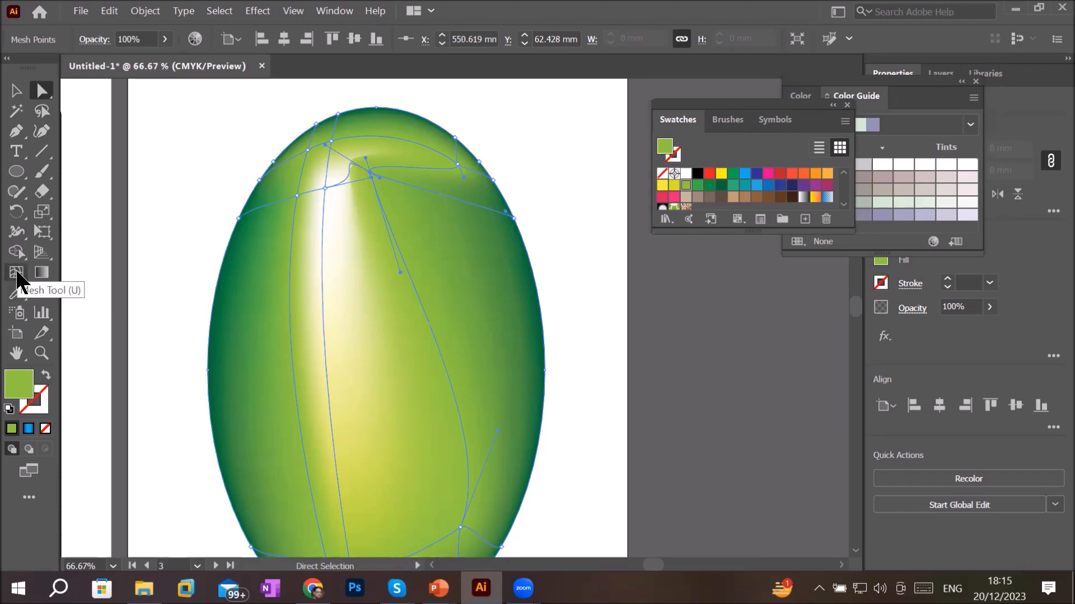
- Add a mesh point below the white highlight at about X 530, Y 90 mm to shorten the glow, and deselect the ellipse
{"action": "left_click", "coordinate": [16, 273]}
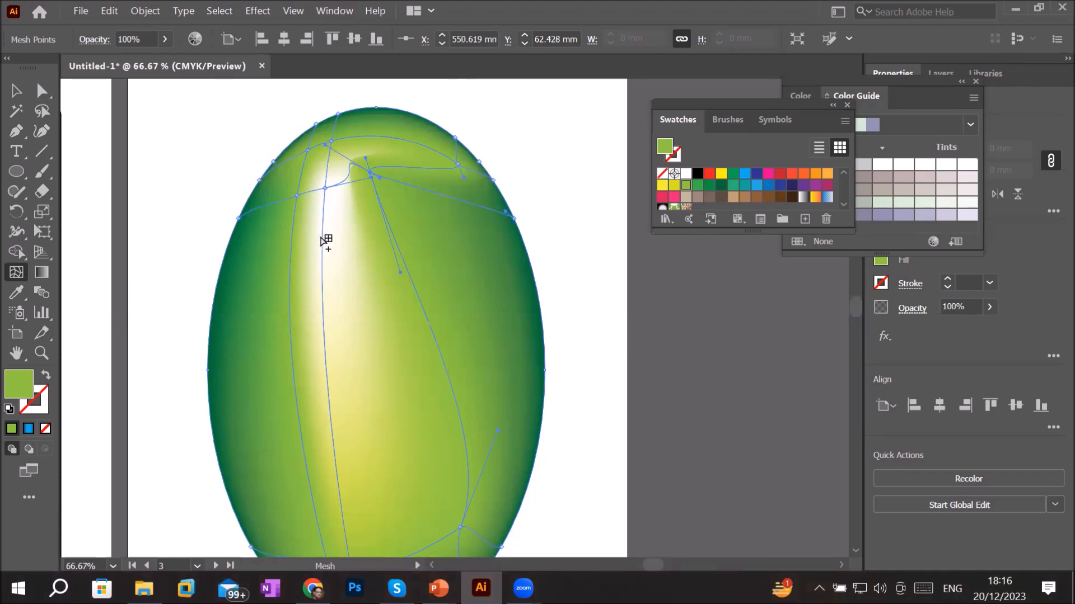
{"action": "left_click", "coordinate": [322, 238]}
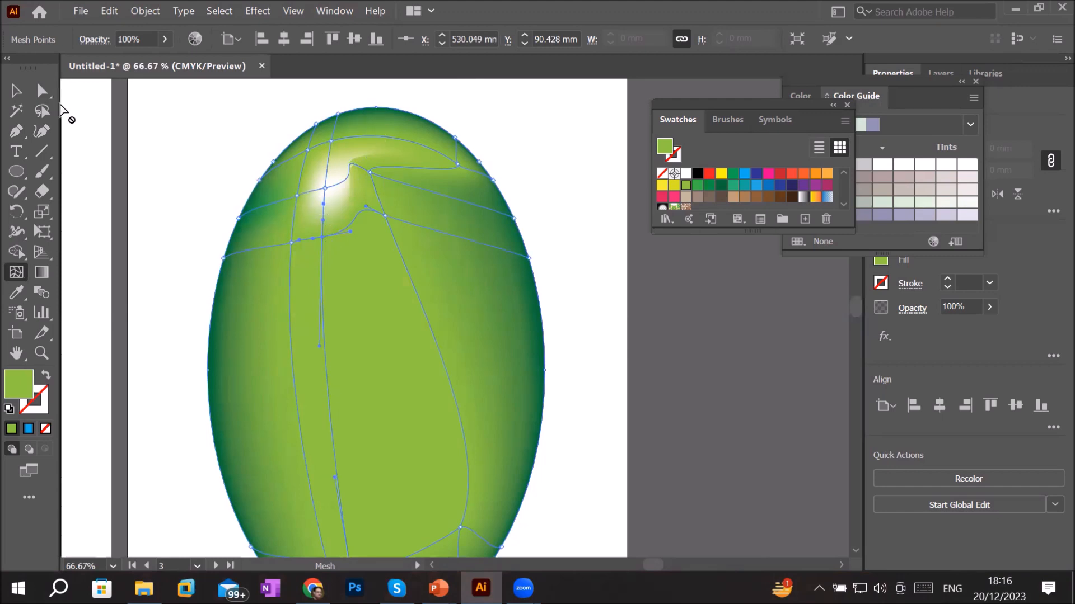
{"action": "left_click", "coordinate": [43, 92]}
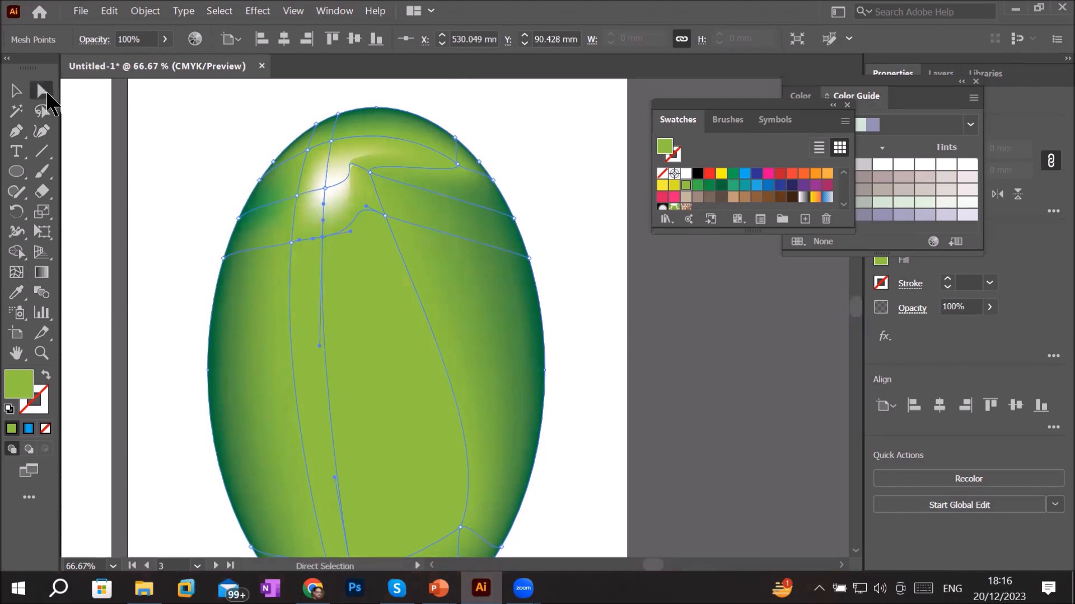
{"action": "left_click", "coordinate": [178, 136]}
{"action": "scroll", "coordinate": [493, 293], "scroll_direction": "down", "scroll_amount": 1}
{"action": "scroll", "coordinate": [492, 293], "scroll_direction": "down", "scroll_amount": 1}
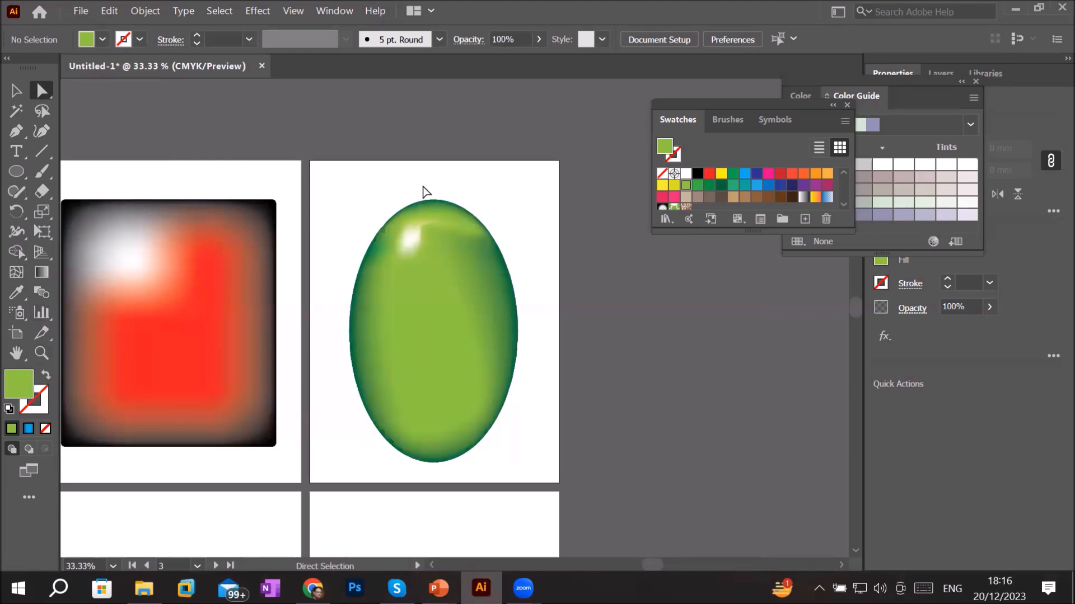
- Draw a narrow green ellipse about 35 by 130 mm on the empty artboard below the shaded ellipse
{"action": "left_click", "coordinate": [855, 552]}
{"action": "scroll", "coordinate": [855, 557], "scroll_direction": "down", "scroll_amount": 5}
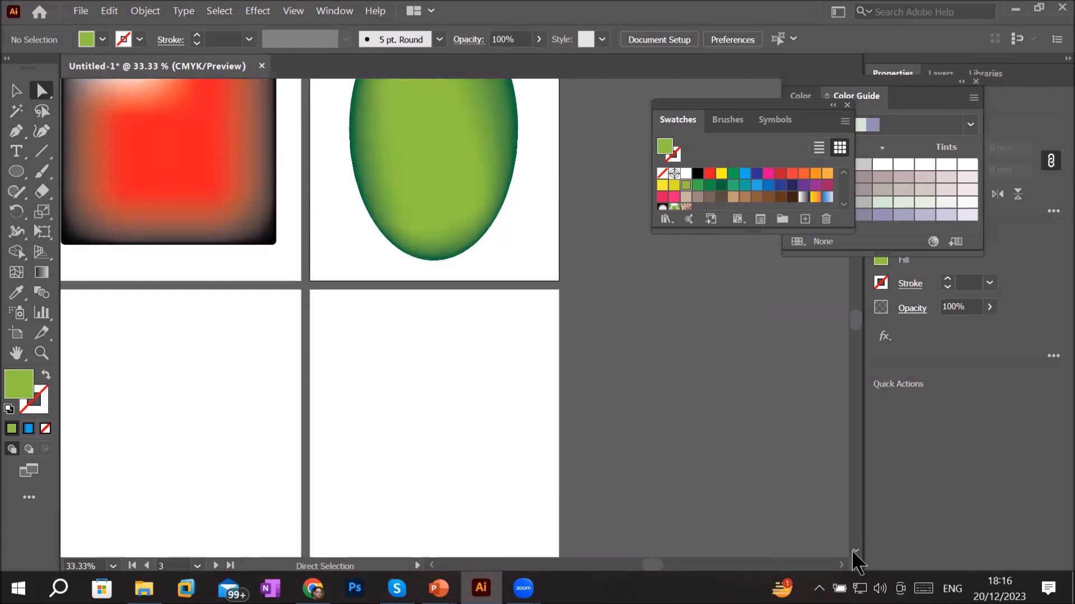
{"action": "left_click", "coordinate": [20, 174]}
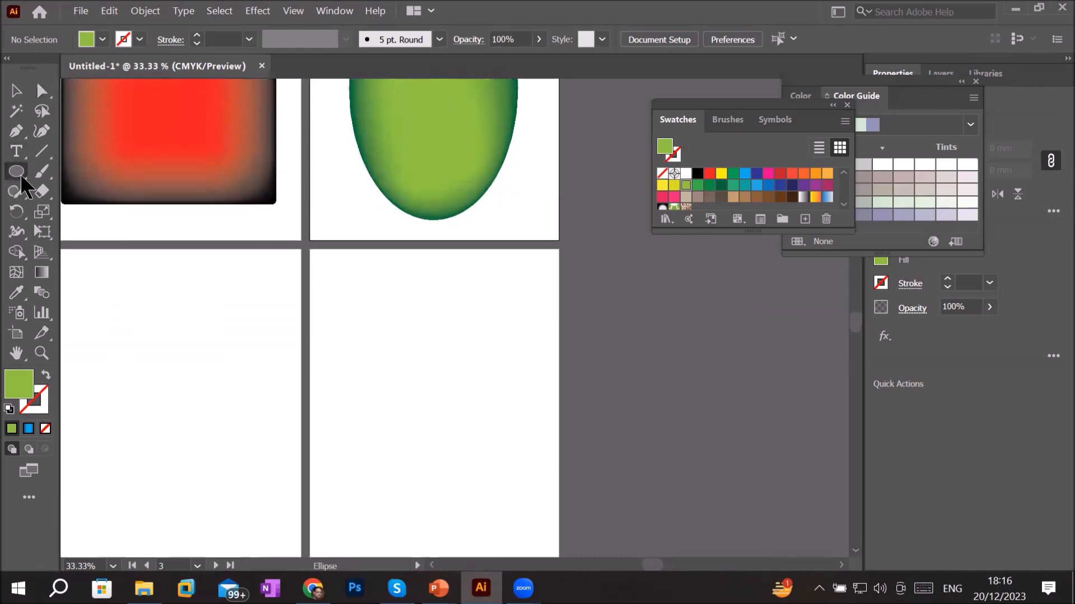
{"action": "mouse_move", "coordinate": [393, 295]}
{"action": "left_mouse_down"}
{"action": "mouse_move", "coordinate": [425, 367]}
{"action": "mouse_move", "coordinate": [444, 444]}
{"action": "mouse_move", "coordinate": [434, 445]}
{"action": "left_mouse_up"}
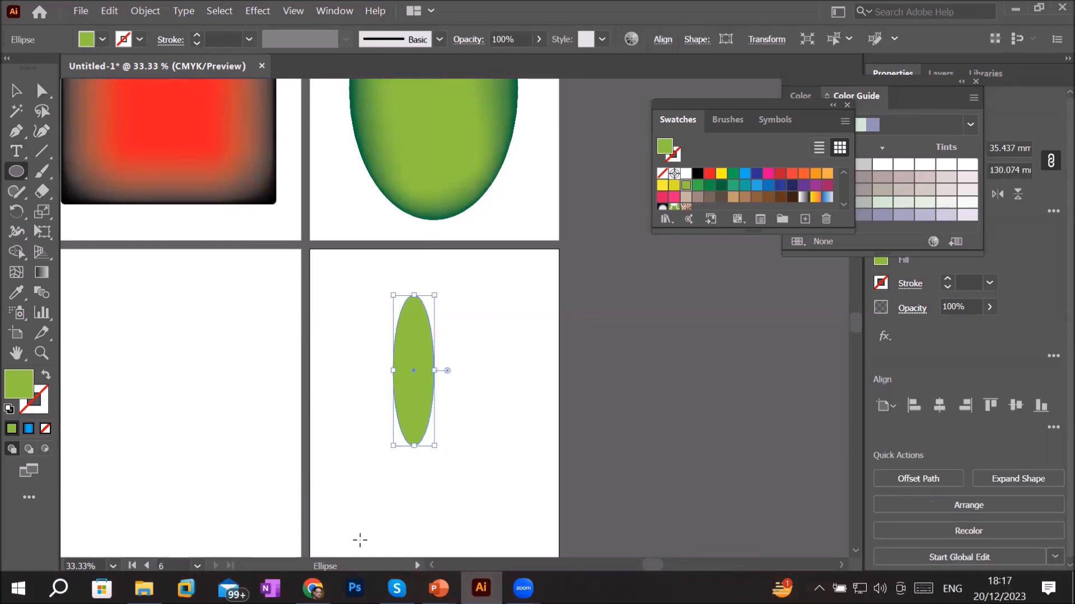
- Try to sharpen the narrow ellipse's top by collapsing its anchor's direction handles onto the point, and undo the change
{"action": "left_click", "coordinate": [45, 92]}
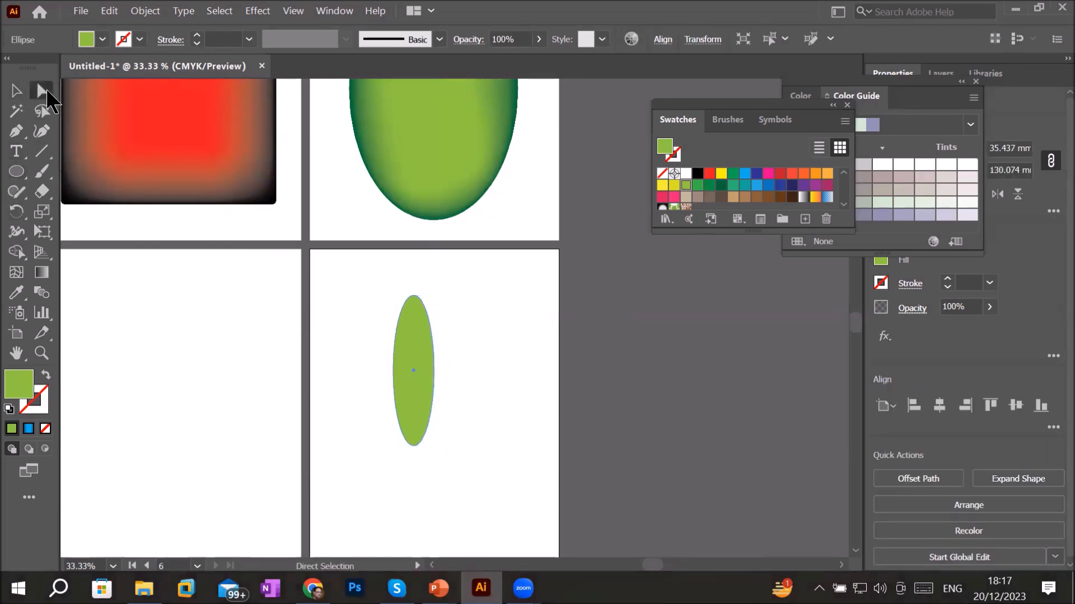
{"action": "left_click", "coordinate": [413, 295]}
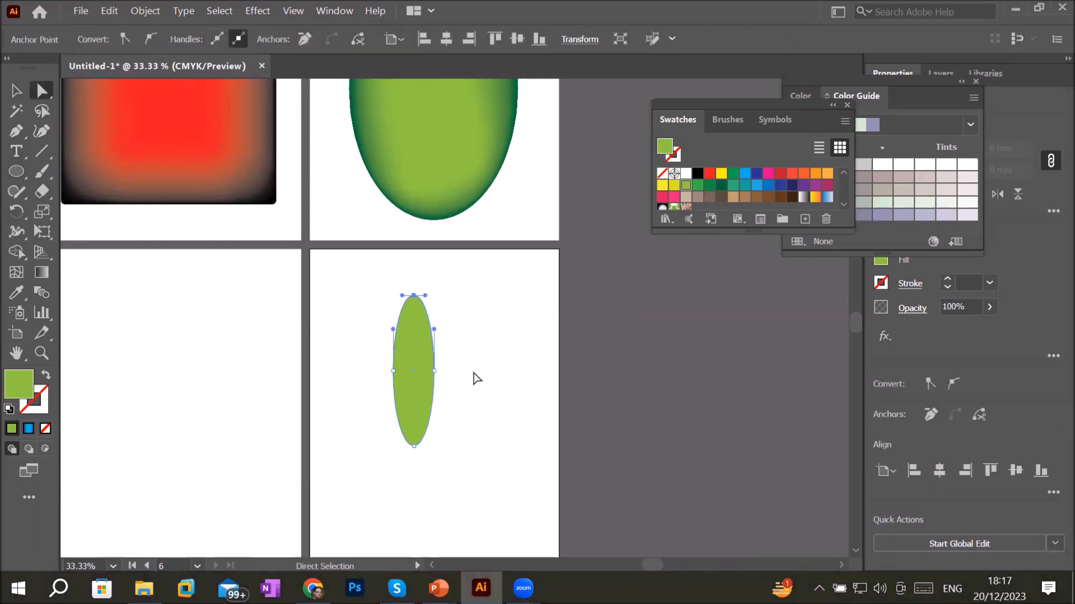
{"action": "scroll", "coordinate": [439, 334], "scroll_direction": "up", "scroll_amount": 2}
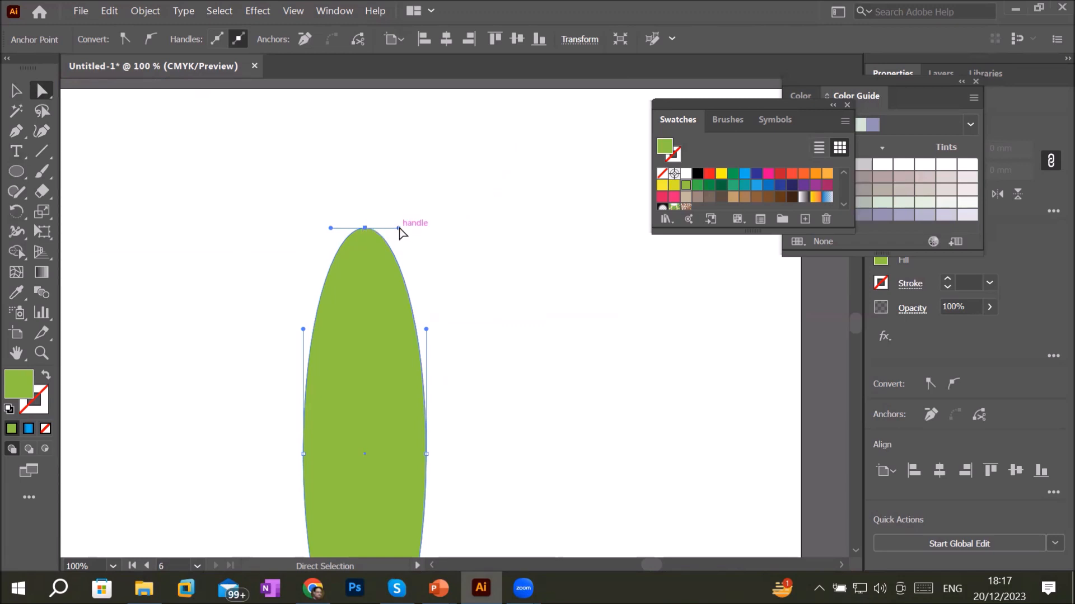
{"action": "left_click_drag", "start_coordinate": [398, 228], "coordinate": [365, 230]}
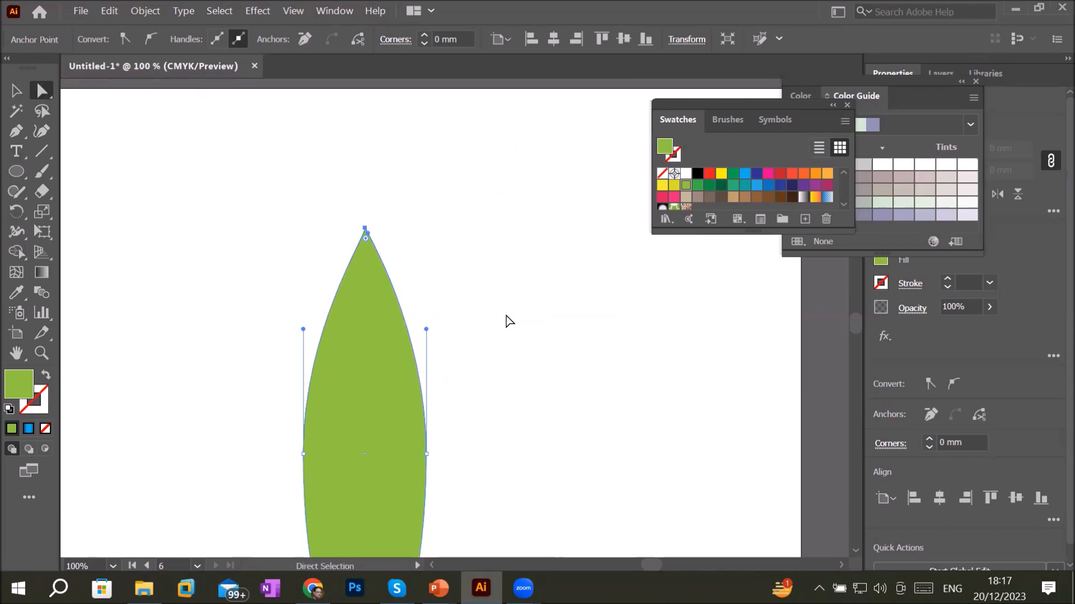
{"action": "key", "text": "ctrl+z"}
{"action": "key", "text": "ctrl+z"}
{"action": "key", "text": "ctrl+z"}
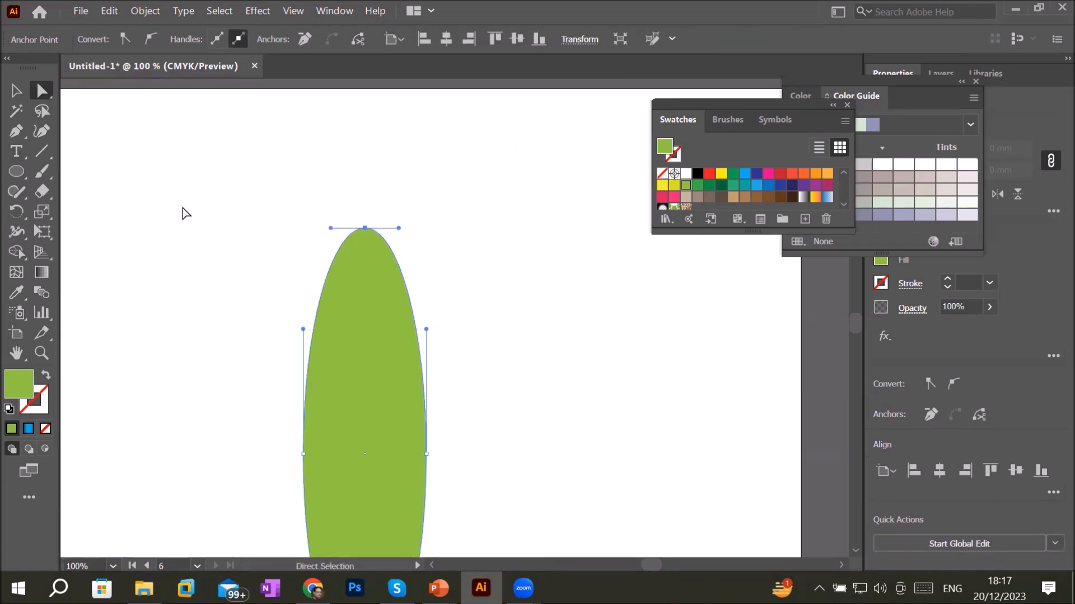
- Convert the narrow ellipse's top anchor into a sharp corner with the Anchor Point tool to form a leaf tip
{"action": "left_click", "coordinate": [15, 129]}
{"action": "right_click", "coordinate": [16, 128]}
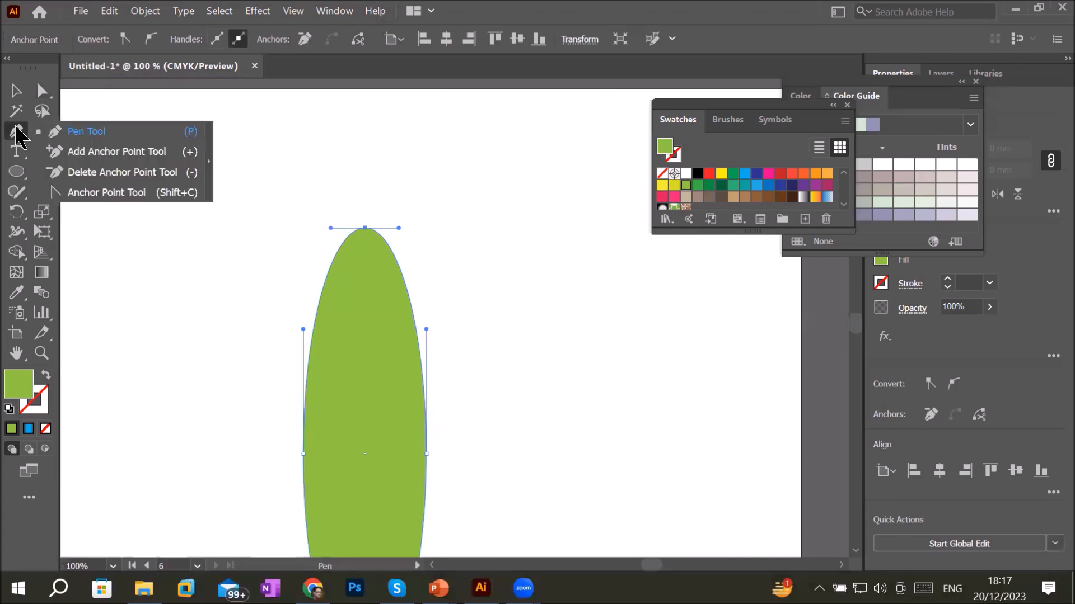
{"action": "left_click", "coordinate": [106, 192]}
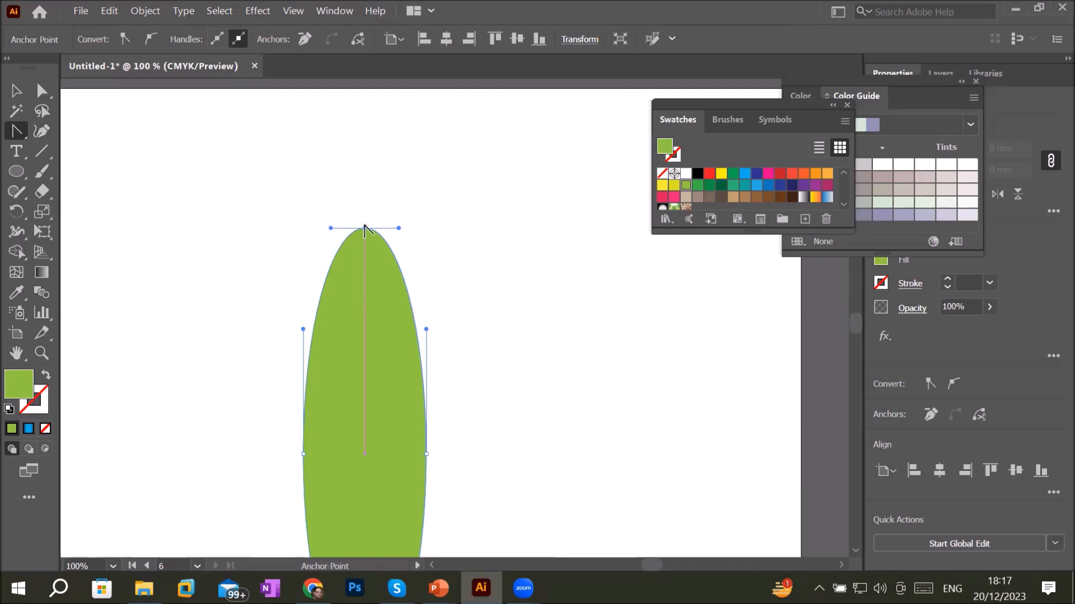
{"action": "scroll", "coordinate": [364, 228], "scroll_direction": "up", "scroll_amount": 5}
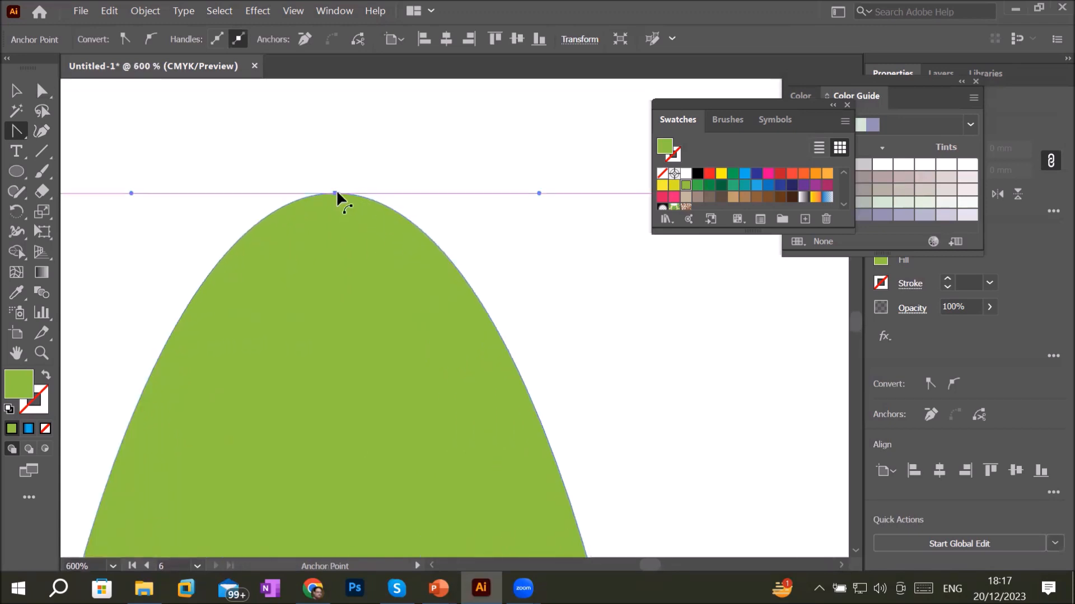
{"action": "left_click", "coordinate": [335, 193]}
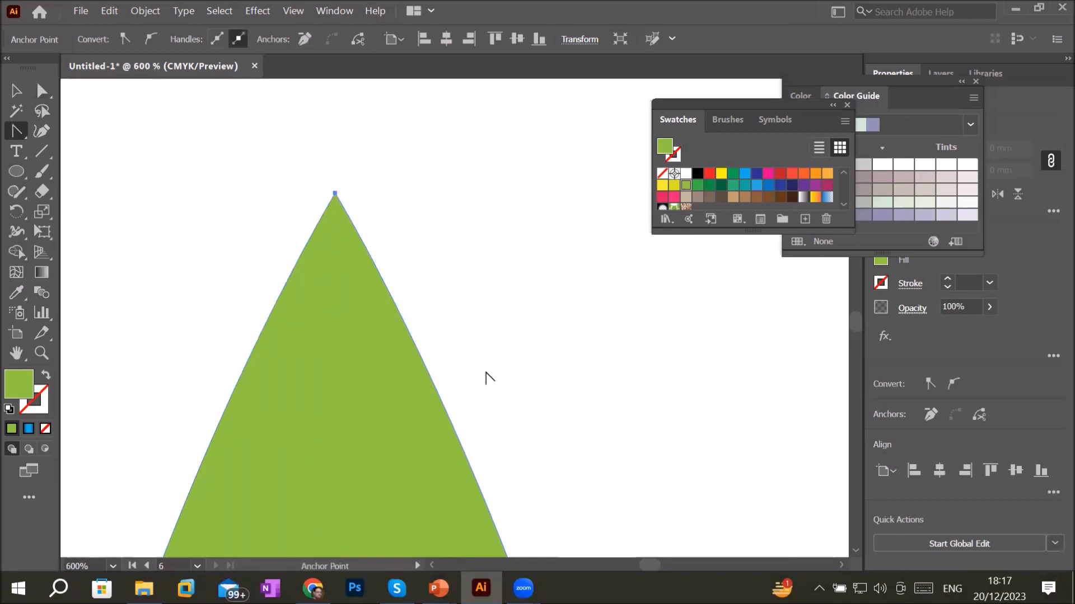
{"action": "scroll", "coordinate": [485, 378], "scroll_direction": "down", "scroll_amount": 8}
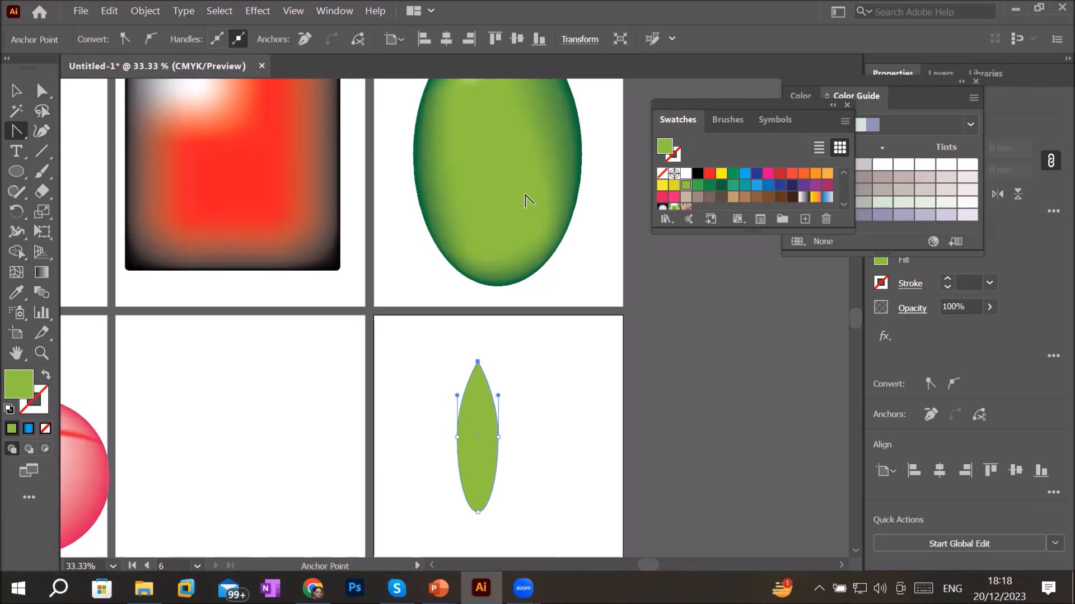
- Add a gradient mesh point on the leaf's vertical centre line at about X 536, Y 387 mm
{"action": "scroll", "coordinate": [478, 513], "scroll_direction": "up", "scroll_amount": 3}
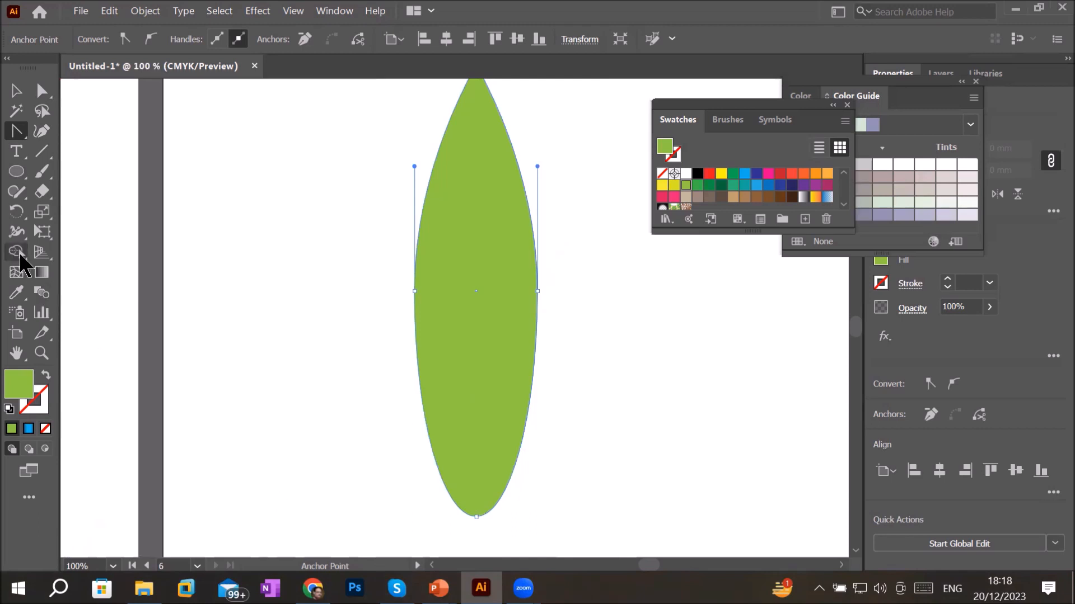
{"action": "left_click", "coordinate": [17, 272]}
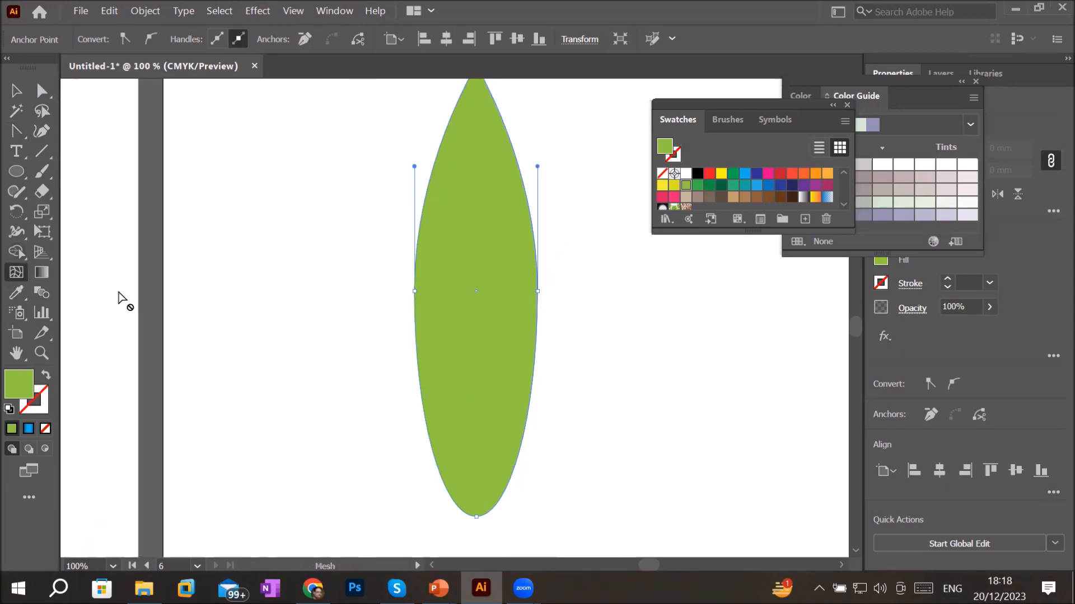
{"action": "left_click", "coordinate": [475, 274]}
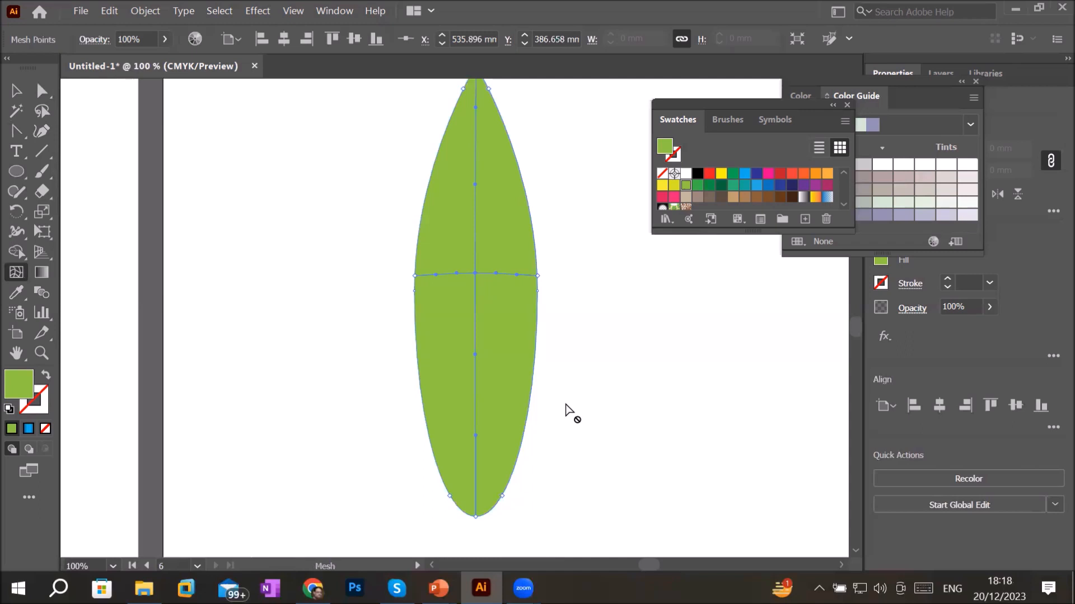
{"action": "scroll", "coordinate": [483, 302], "scroll_direction": "up", "scroll_amount": 3}
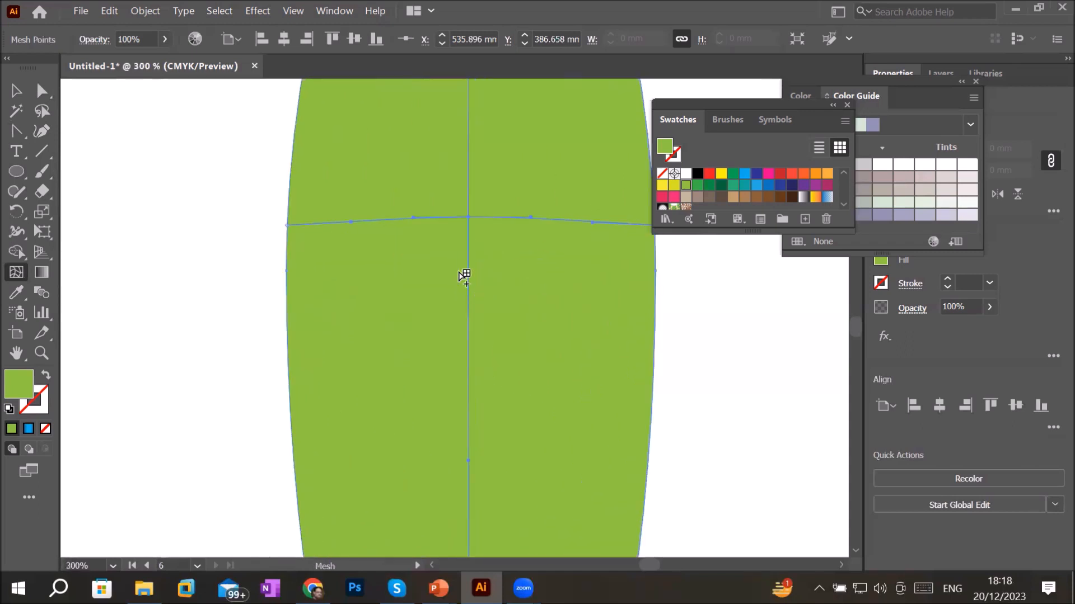
{"action": "left_click", "coordinate": [450, 216]}
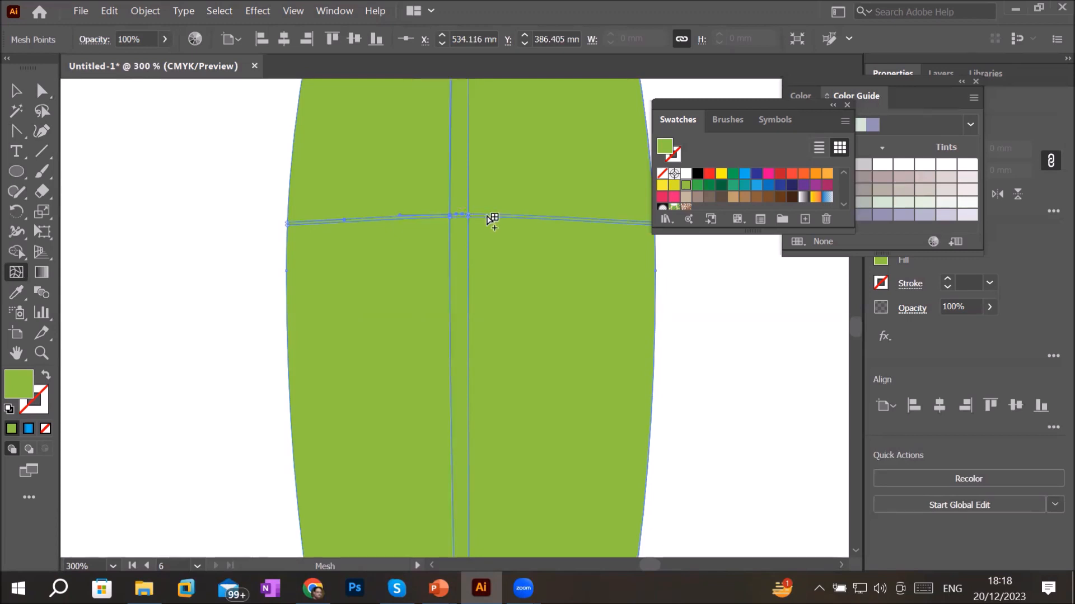
{"action": "scroll", "coordinate": [491, 218], "scroll_direction": "up", "scroll_amount": 2}
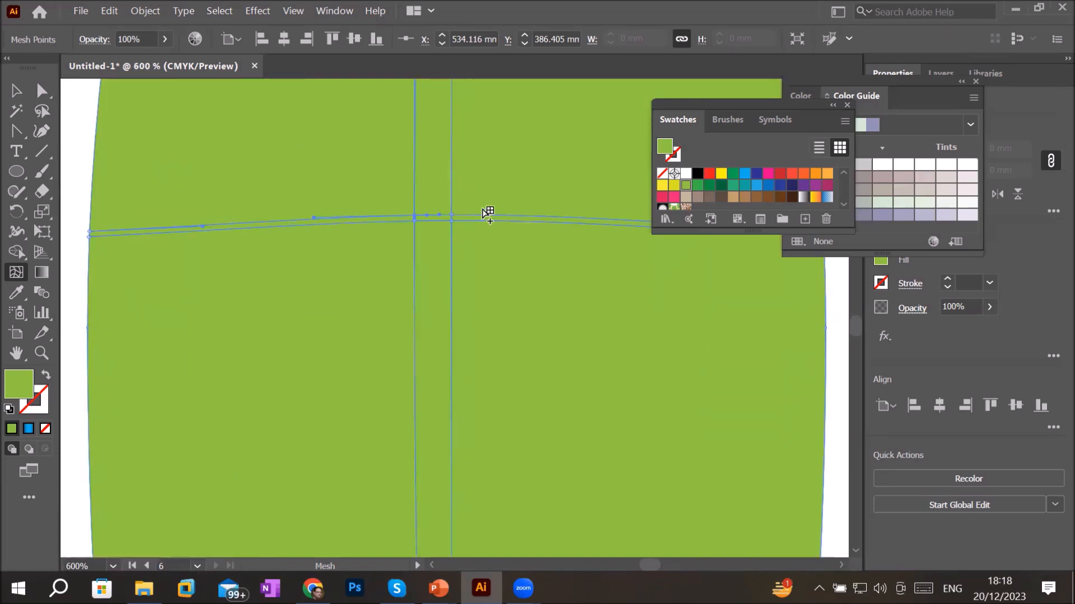
{"action": "key", "text": "ctrl+z"}
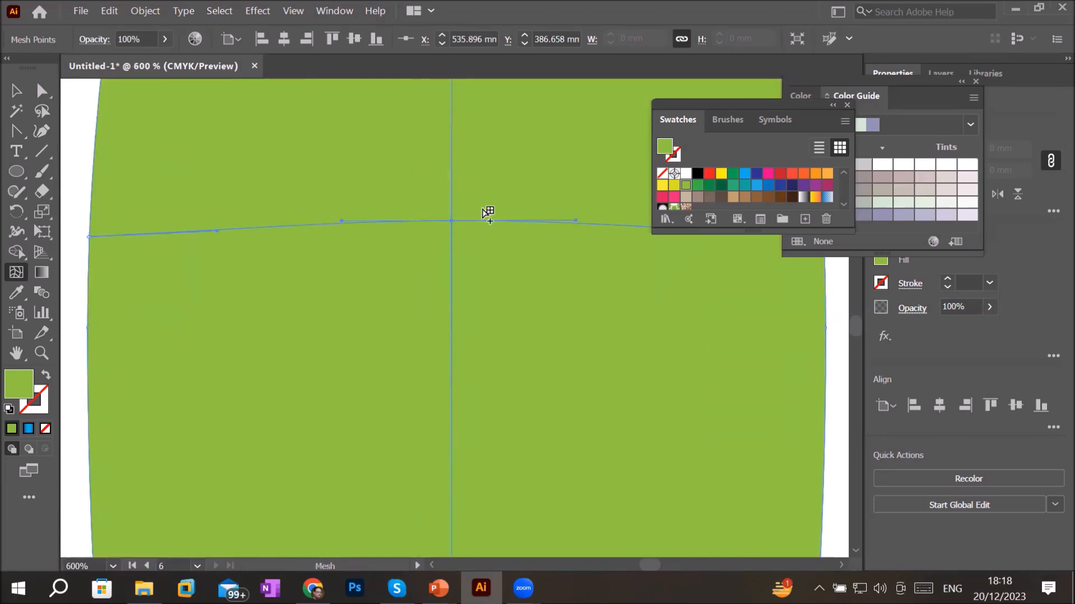
- Add mesh points exactly on the horizontal mesh line on both sides of the leaf's centre line, at about X 534 and X 537 mm
{"action": "left_click", "coordinate": [416, 221]}
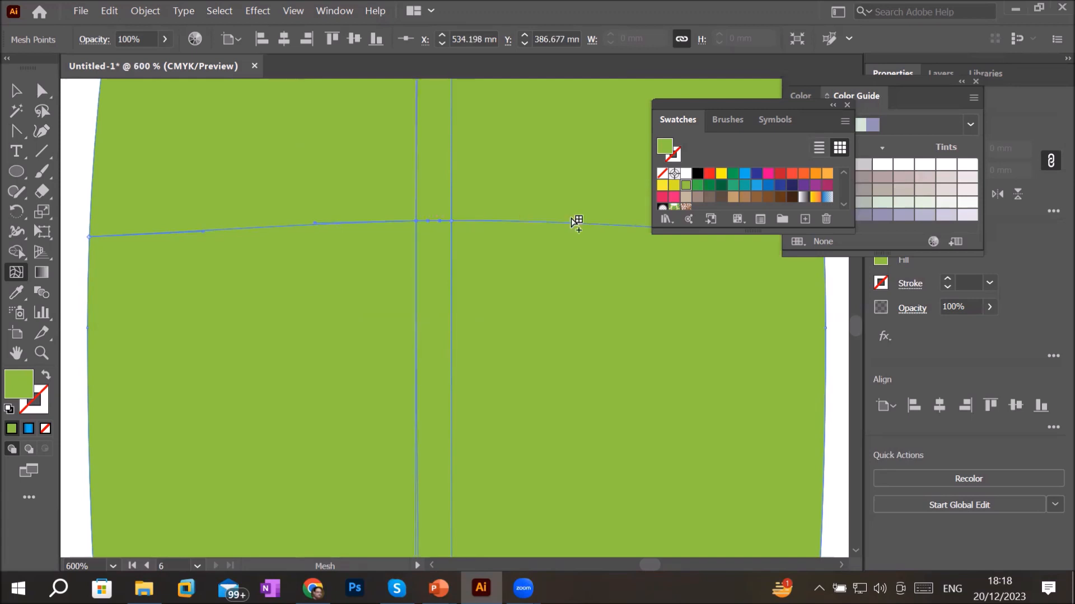
{"action": "left_click", "coordinate": [482, 220]}
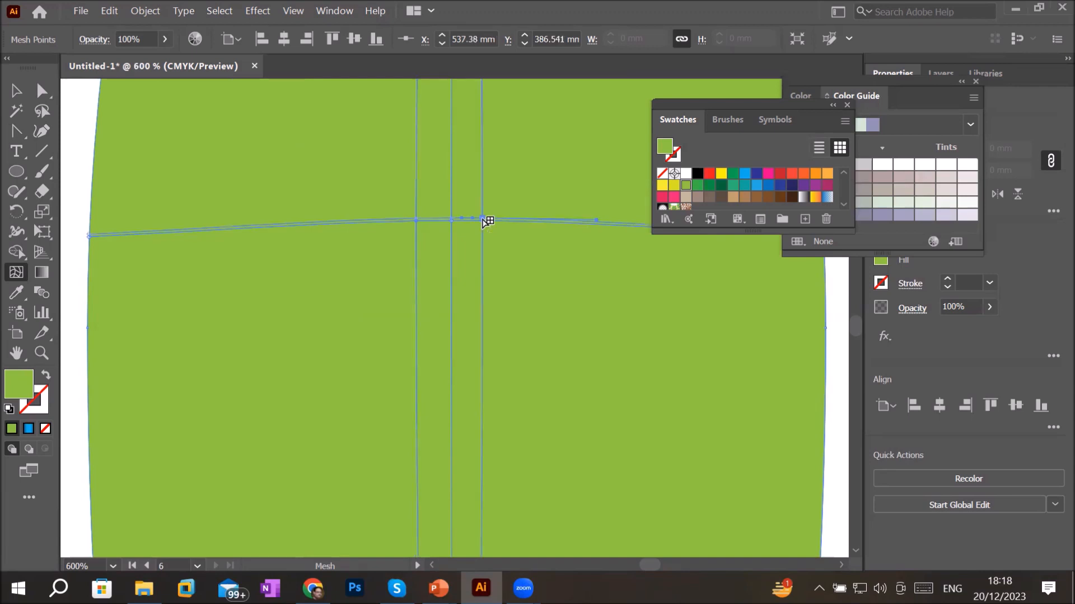
{"action": "key", "text": "ctrl+z"}
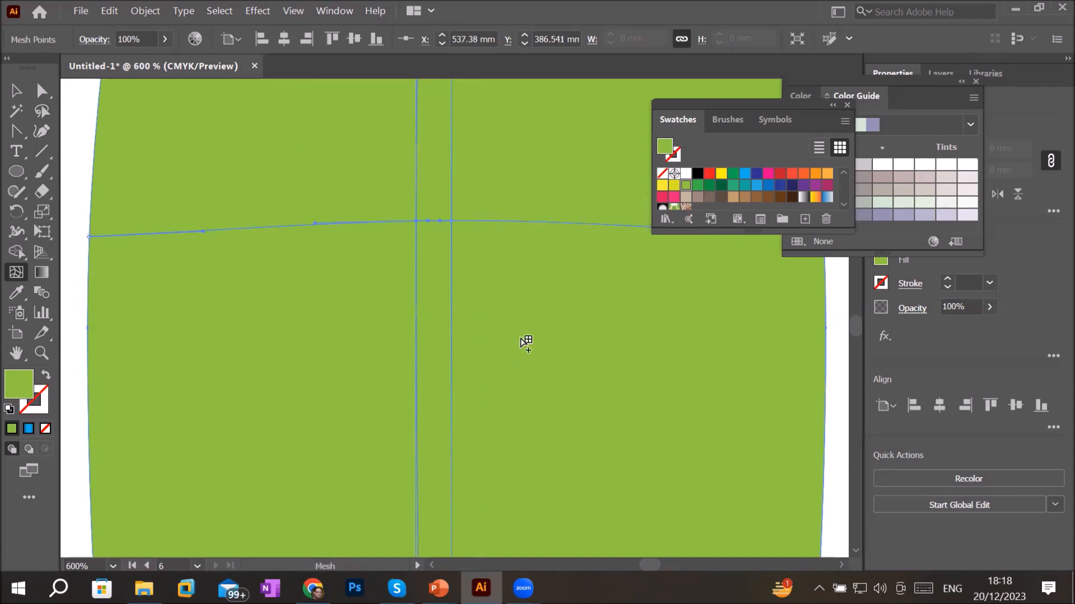
{"action": "scroll", "coordinate": [499, 266], "scroll_direction": "up", "scroll_amount": 2}
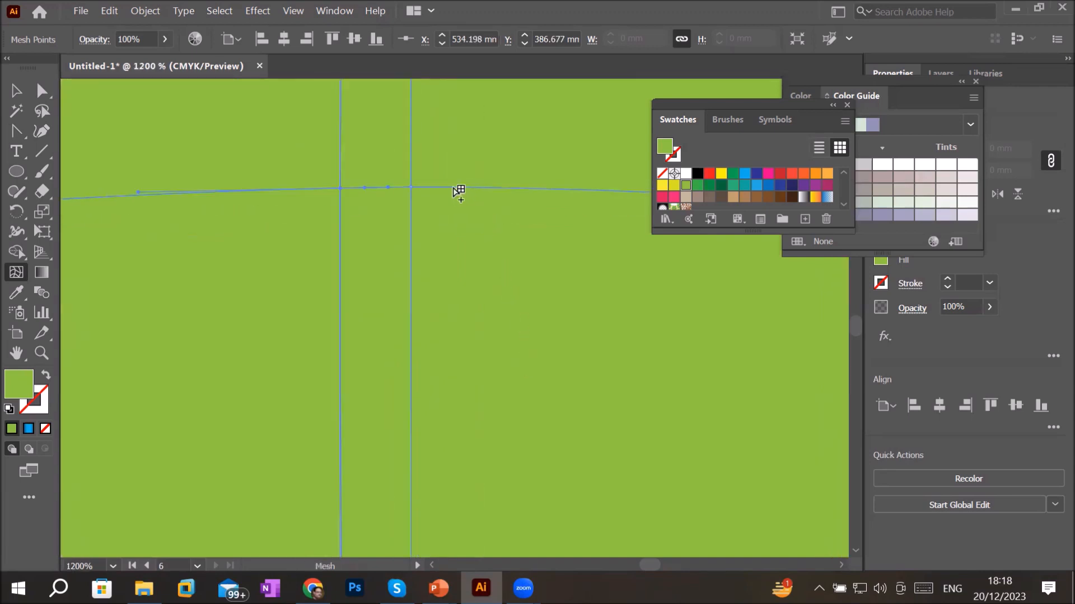
{"action": "left_click", "coordinate": [453, 187]}
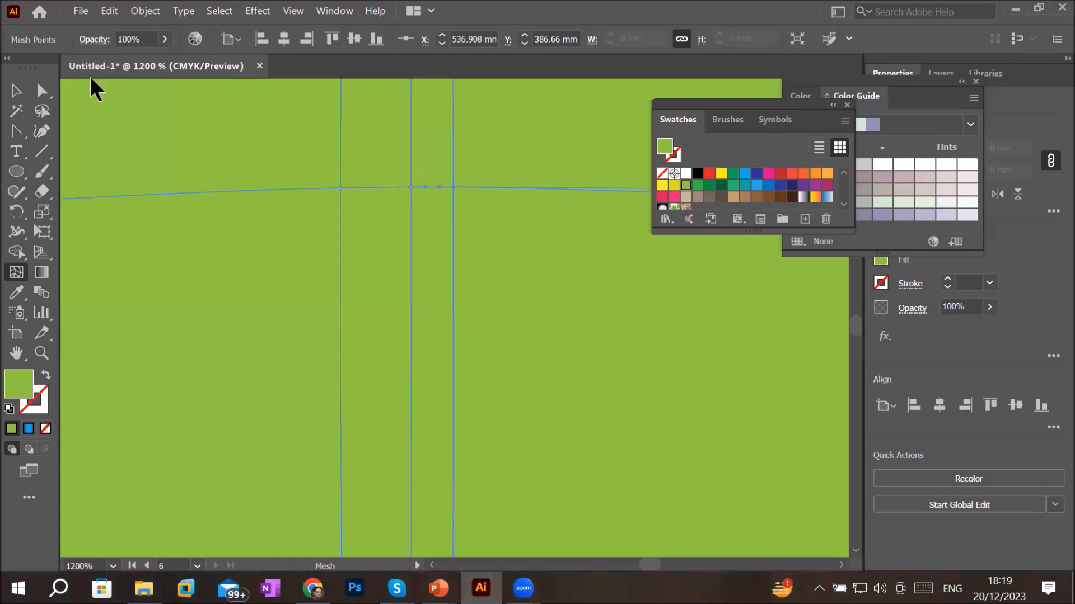
- Fill the leaf's central mesh point with the white swatch to create a light midrib
{"action": "left_click", "coordinate": [412, 188]}
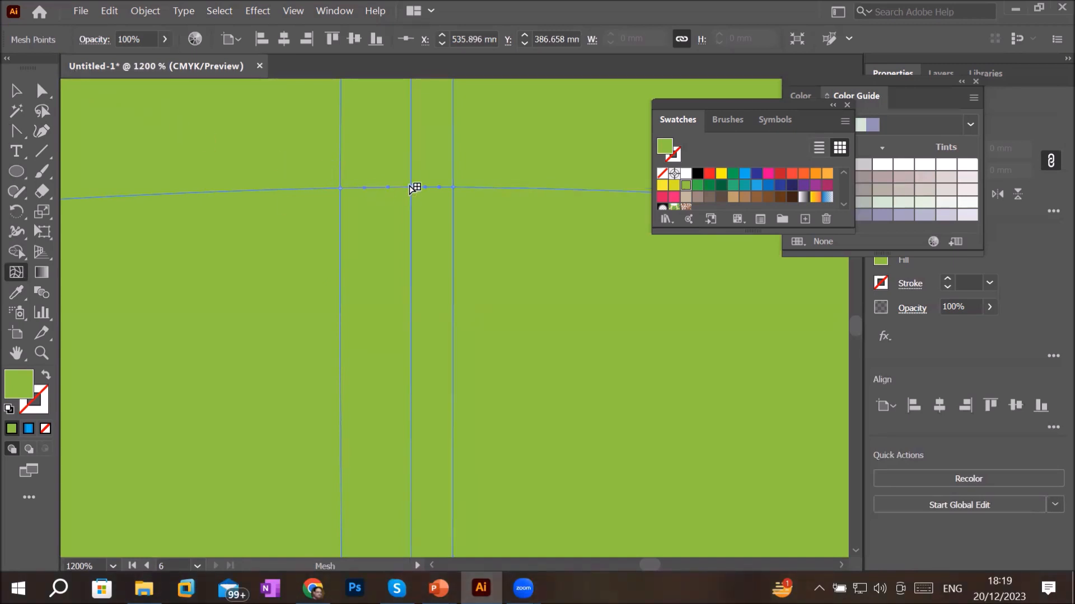
{"action": "left_click", "coordinate": [685, 174]}
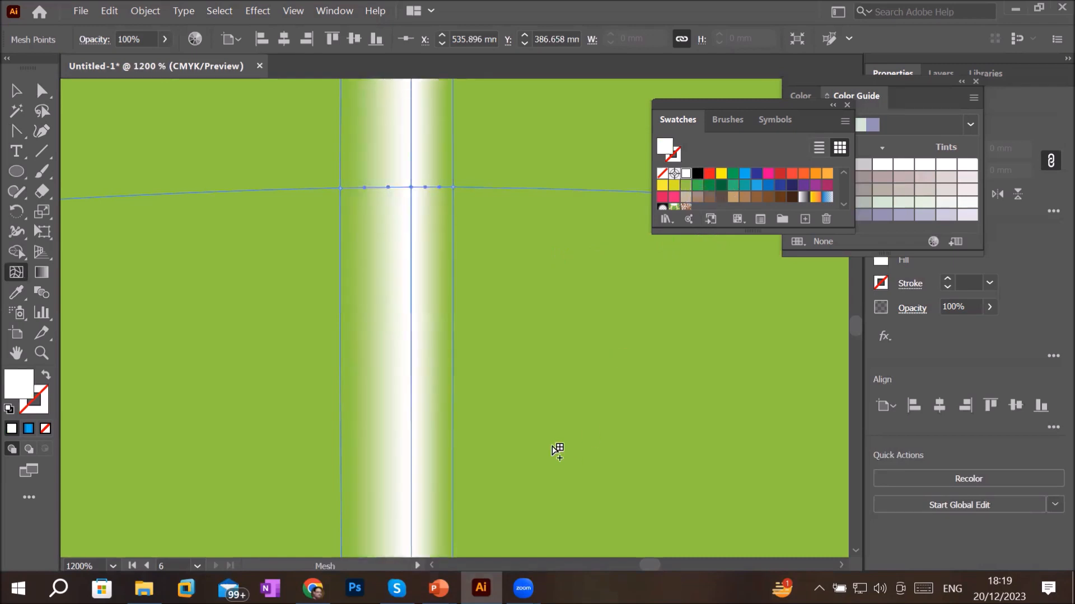
{"action": "scroll", "coordinate": [557, 450], "scroll_direction": "down", "scroll_amount": 10}
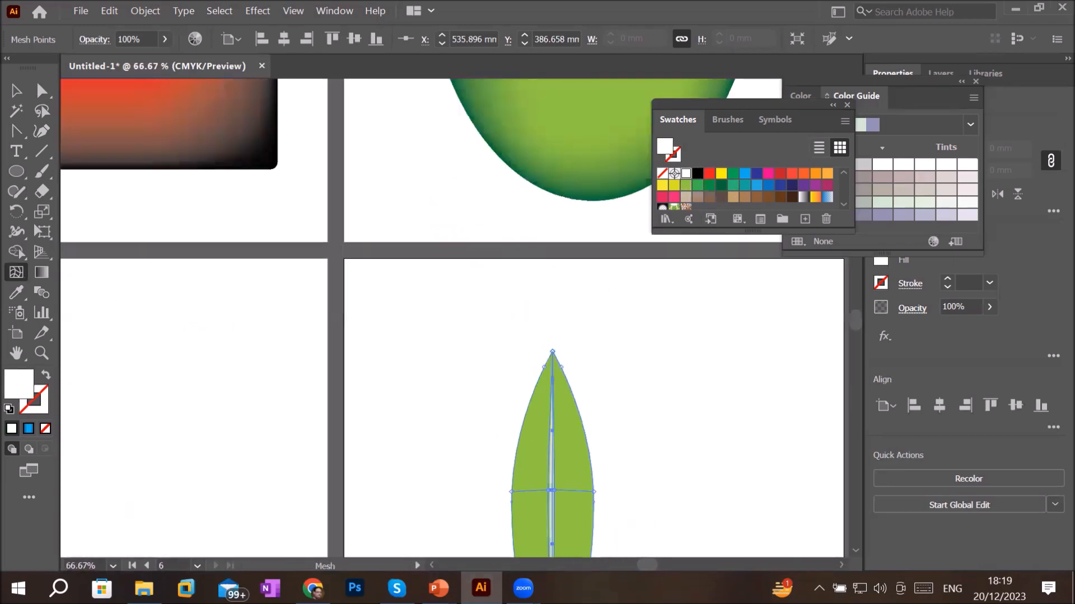
{"action": "left_click", "coordinate": [855, 552]}
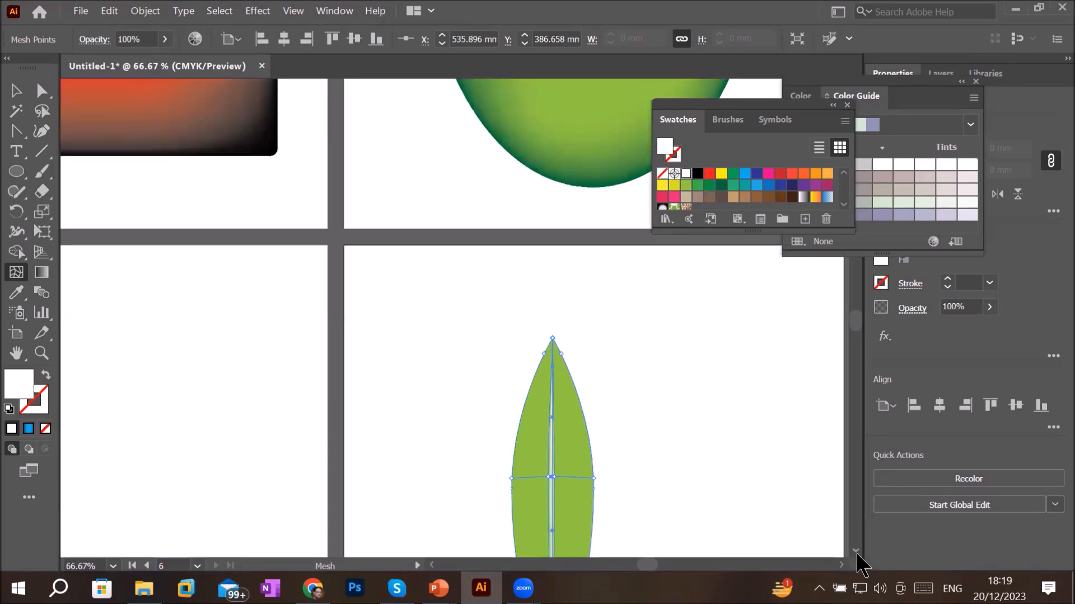
{"action": "scroll", "coordinate": [857, 554], "scroll_direction": "down", "scroll_amount": 7}
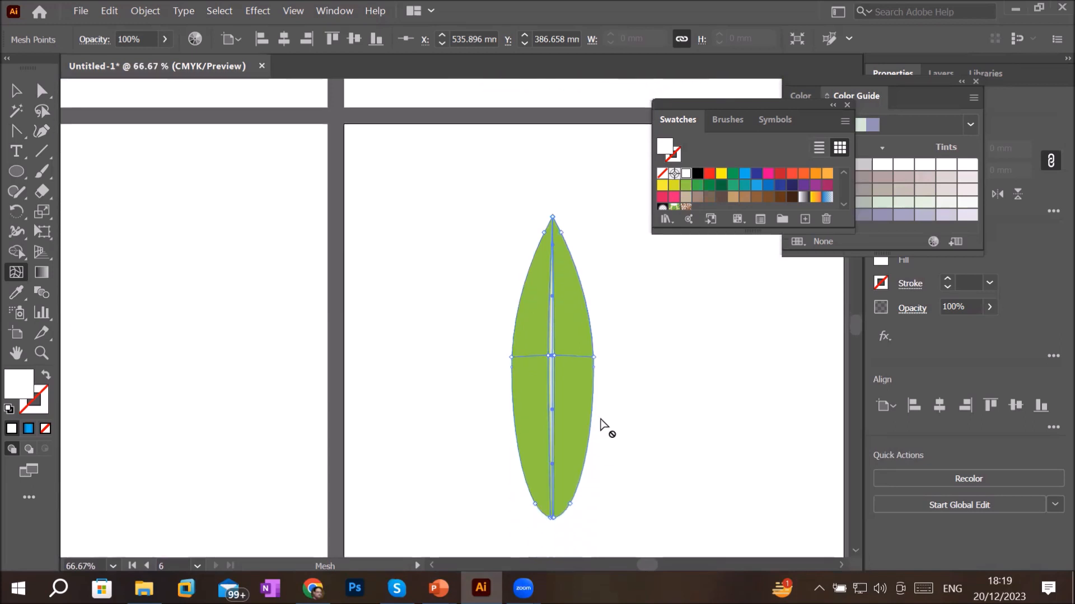
{"action": "scroll", "coordinate": [616, 416], "scroll_direction": "up", "scroll_amount": 3}
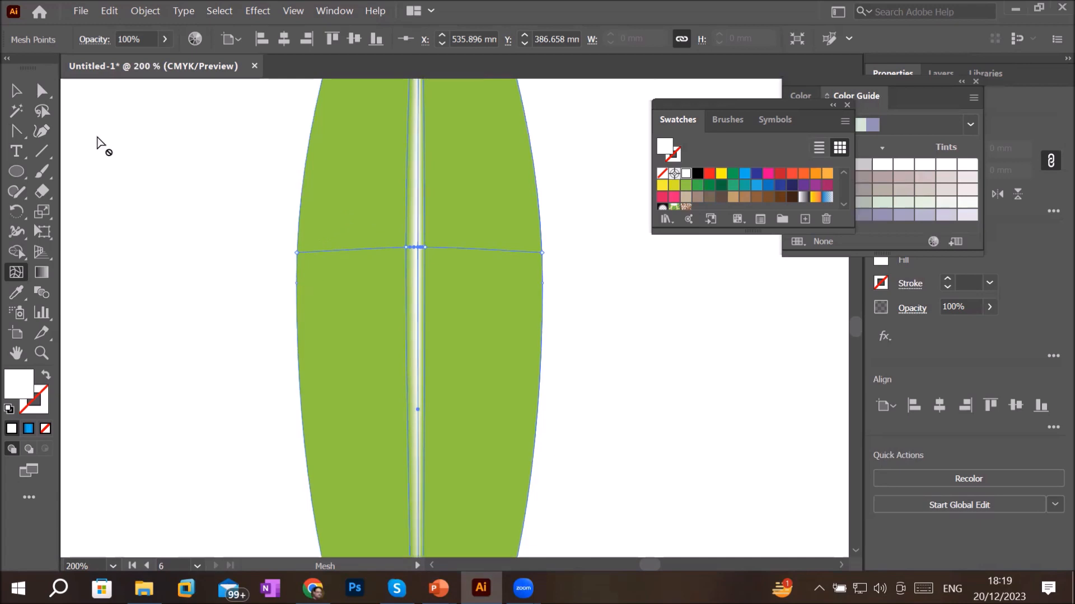
{"action": "left_click", "coordinate": [42, 90]}
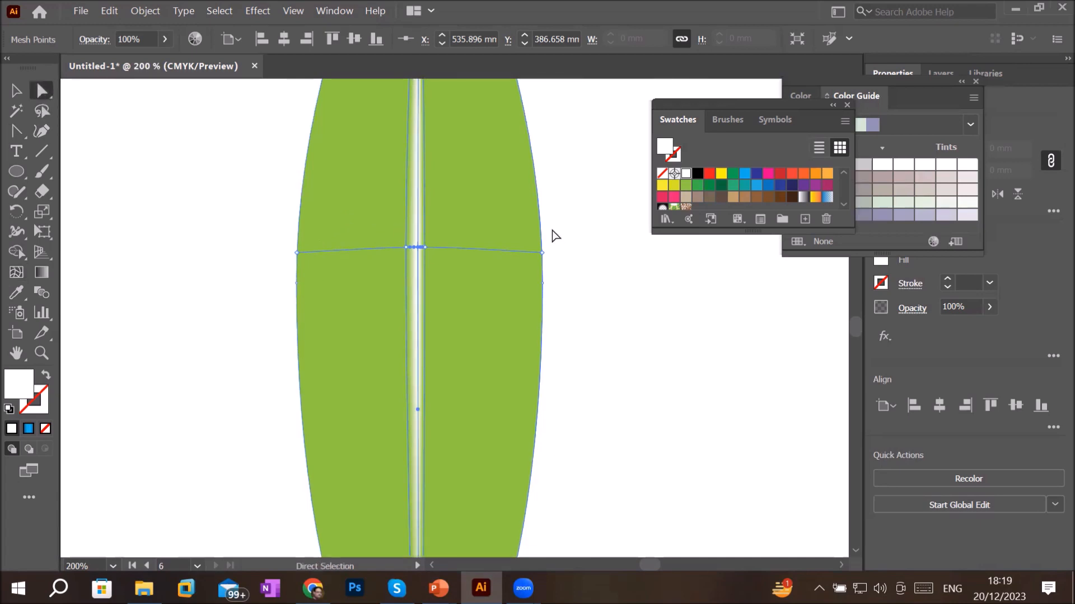
{"action": "left_click_drag", "start_coordinate": [566, 228], "coordinate": [555, 288]}
{"action": "left_click", "coordinate": [580, 236]}
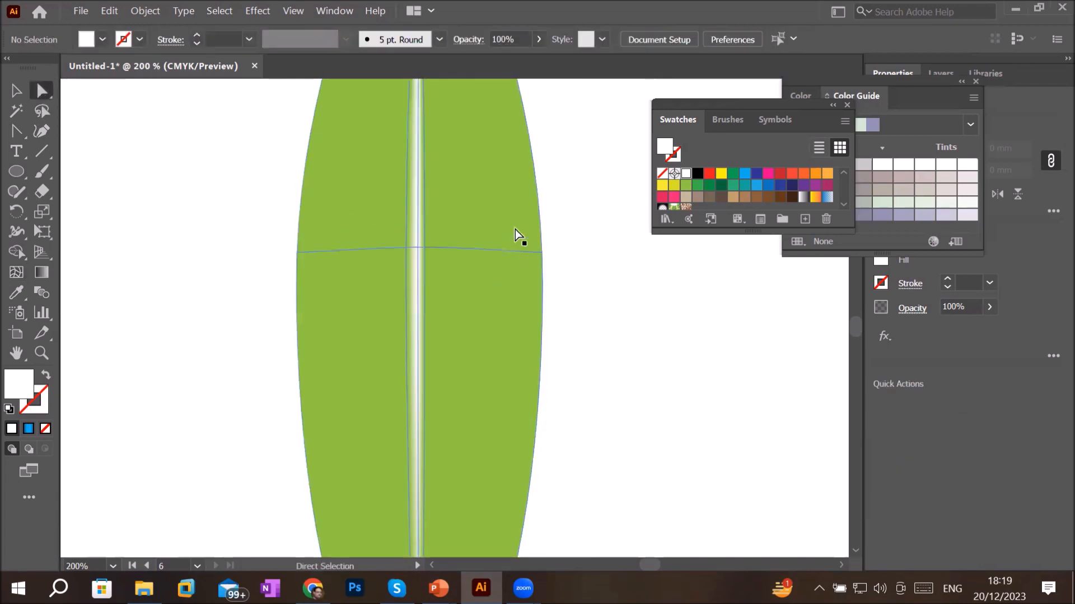
- Lasso the mesh point on the leaf's right edge and fill it with the dark green swatch
{"action": "left_click", "coordinate": [42, 110]}
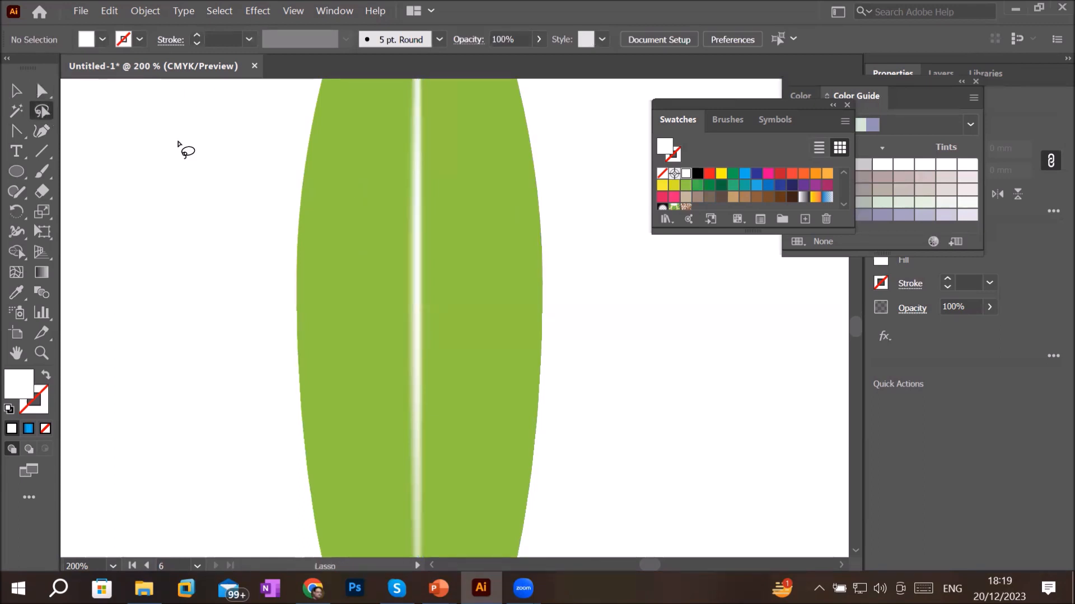
{"action": "mouse_move", "coordinate": [584, 224]}
{"action": "left_mouse_down"}
{"action": "mouse_move", "coordinate": [518, 270]}
{"action": "mouse_move", "coordinate": [548, 311]}
{"action": "mouse_move", "coordinate": [597, 223]}
{"action": "left_mouse_up"}
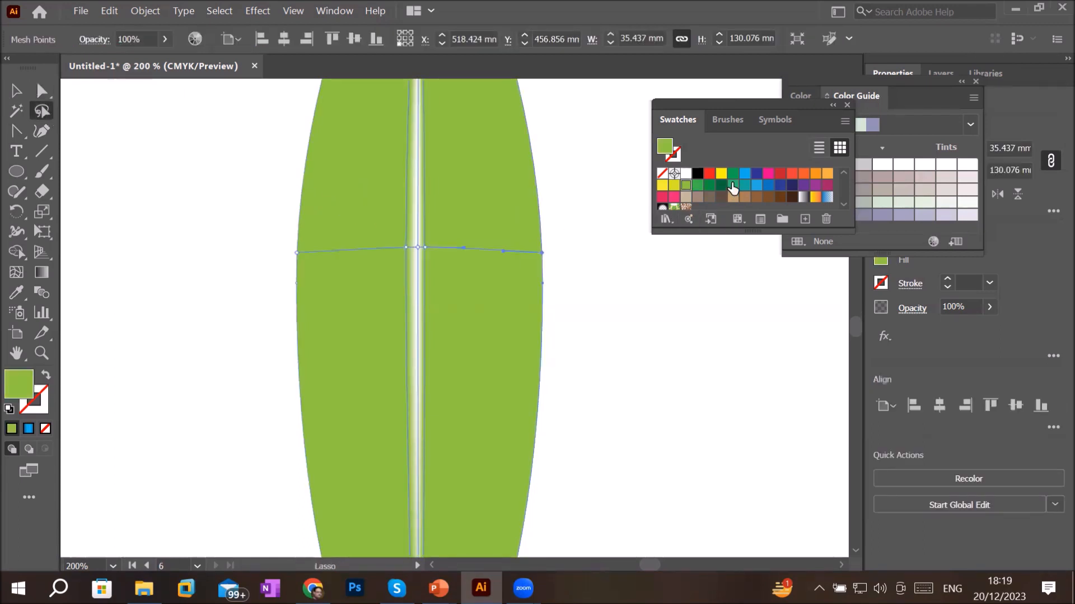
{"action": "left_click", "coordinate": [721, 185]}
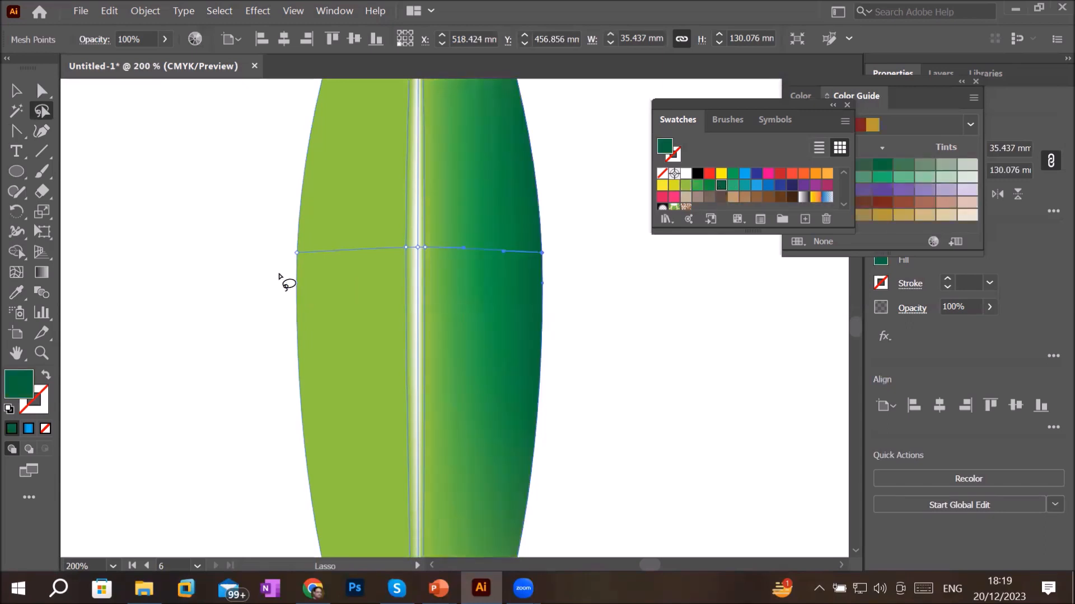
- Lasso the mesh point on the leaf's left edge, fill it with the same dark green swatch, and deselect
{"action": "mouse_move", "coordinate": [307, 246]}
{"action": "left_mouse_down"}
{"action": "mouse_move", "coordinate": [285, 248]}
{"action": "mouse_move", "coordinate": [305, 280]}
{"action": "mouse_move", "coordinate": [307, 245]}
{"action": "left_mouse_up"}
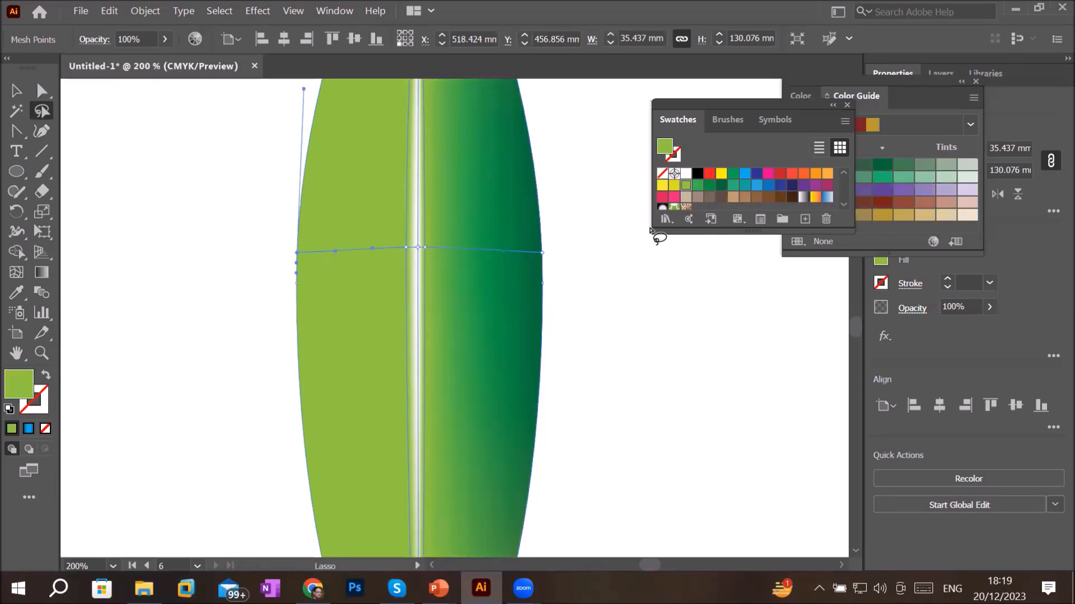
{"action": "left_click", "coordinate": [721, 186]}
{"action": "left_click", "coordinate": [670, 382]}
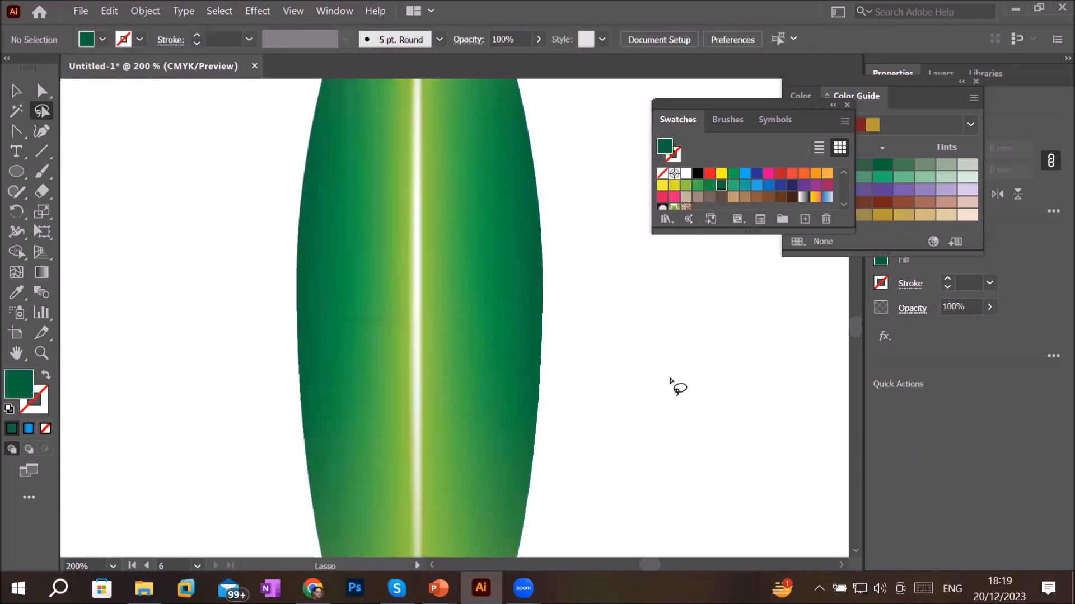
- Move the leaf onto the third artboard, beside the upper right of the green ellipse, at about X 618, Y 102 mm
{"action": "scroll", "coordinate": [671, 381], "scroll_direction": "down", "scroll_amount": 3}
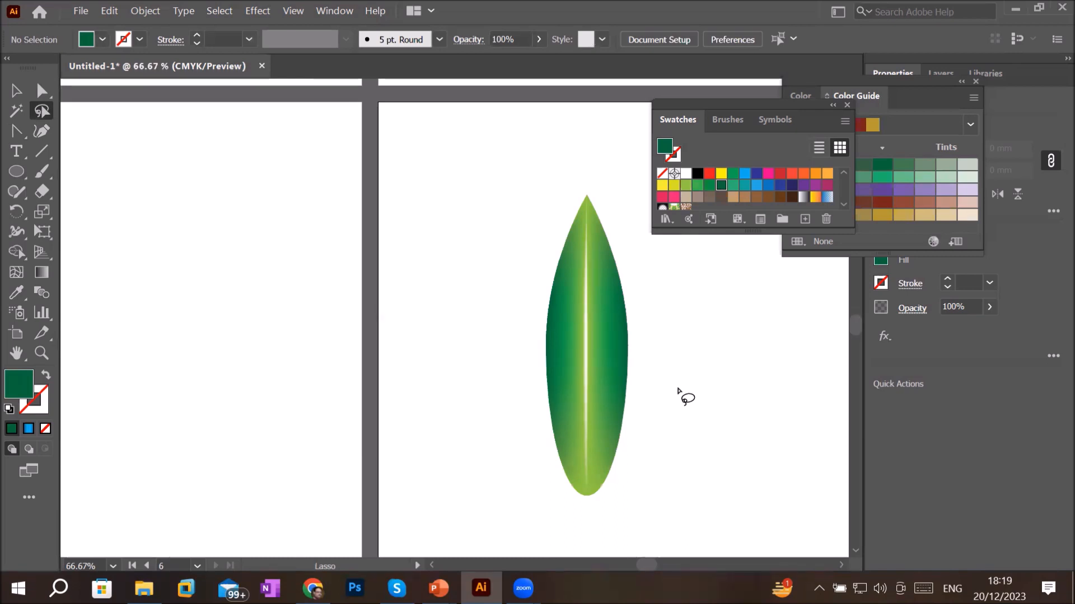
{"action": "scroll", "coordinate": [679, 390], "scroll_direction": "down", "scroll_amount": 3}
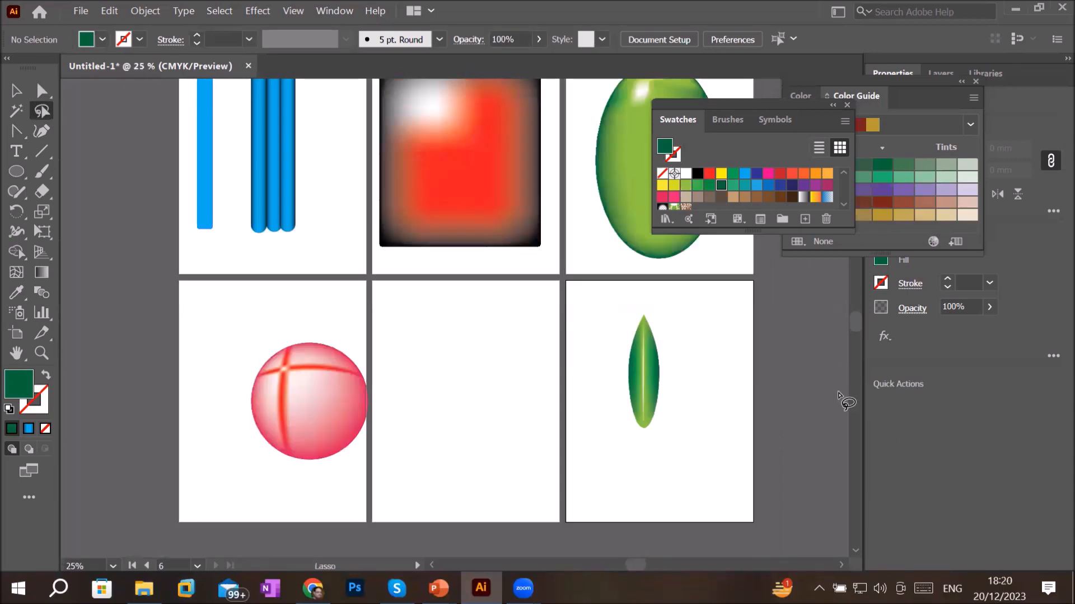
{"action": "scroll", "coordinate": [856, 327], "scroll_direction": "up", "scroll_amount": 1}
{"action": "scroll", "coordinate": [859, 327], "scroll_direction": "up", "scroll_amount": 2}
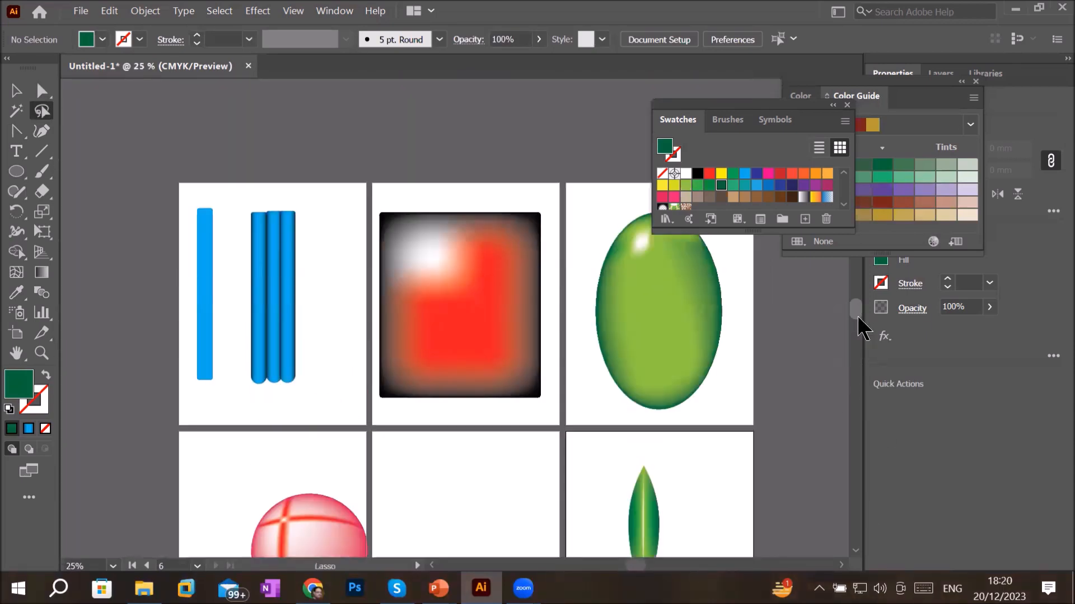
{"action": "left_click", "coordinate": [24, 92]}
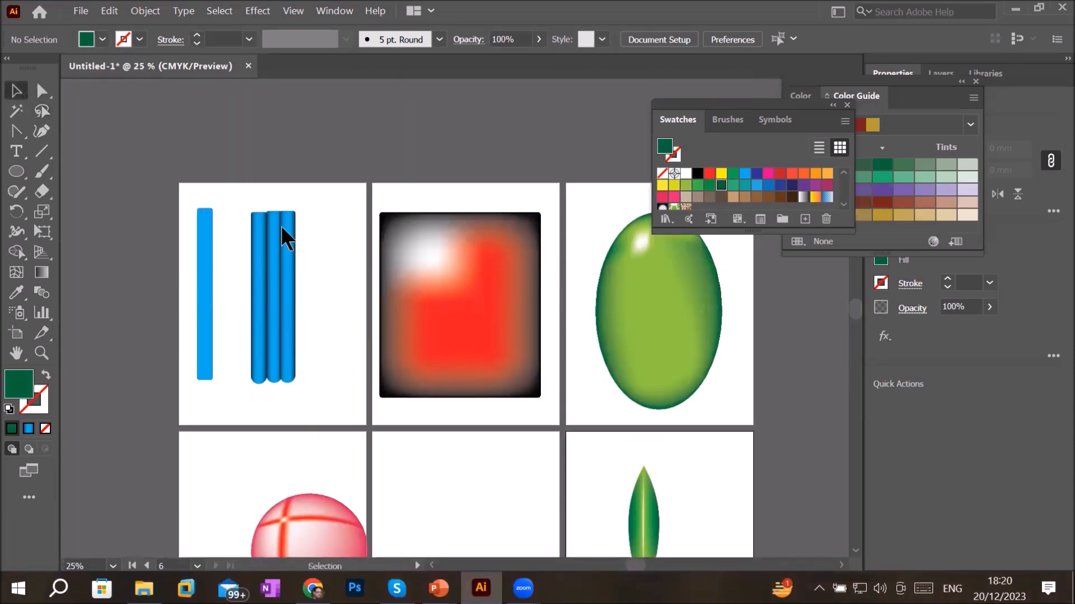
{"action": "left_click_drag", "start_coordinate": [640, 528], "coordinate": [593, 193]}
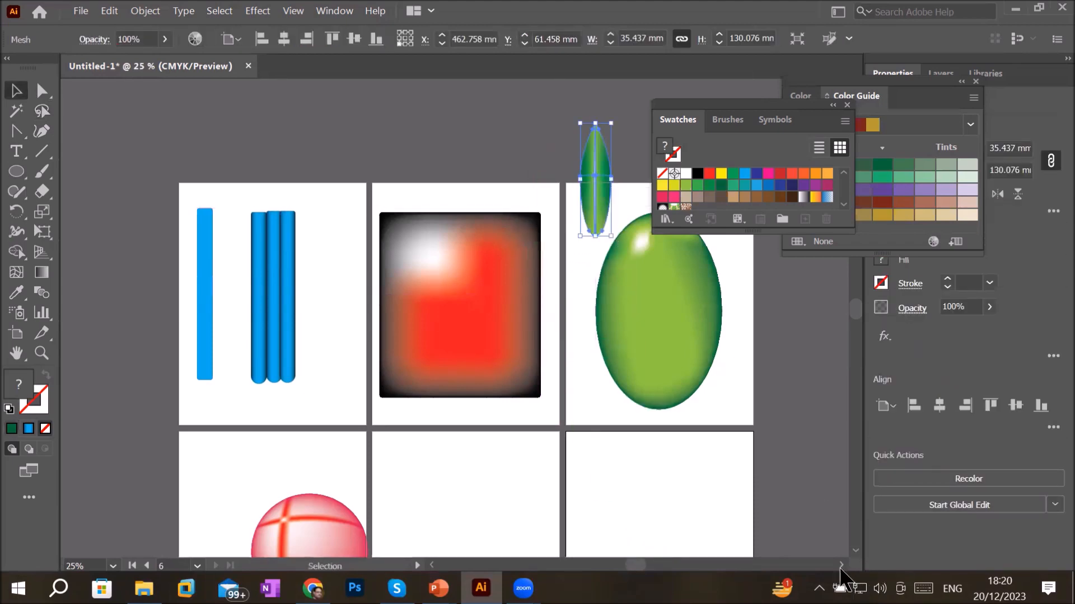
{"action": "left_click", "coordinate": [841, 565]}
{"action": "left_click", "coordinate": [840, 566]}
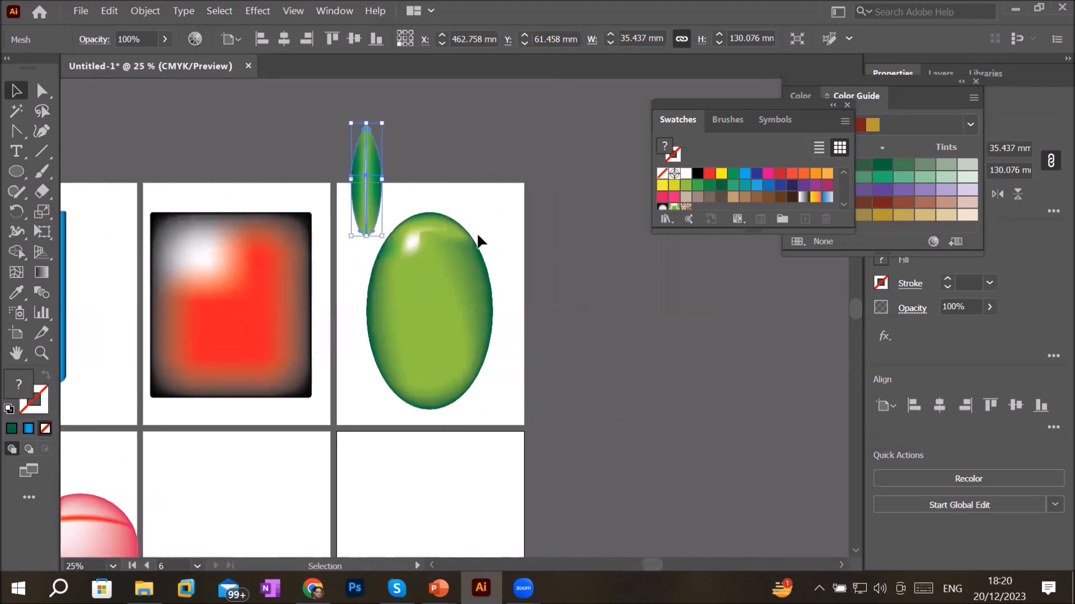
{"action": "left_click_drag", "start_coordinate": [372, 167], "coordinate": [510, 210]}
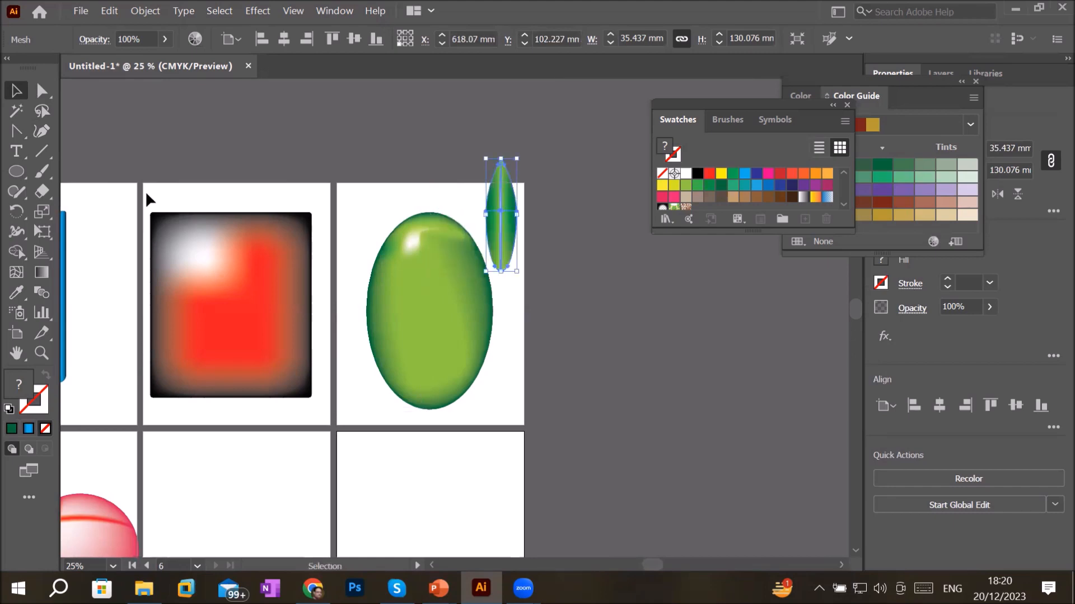
- Bend the leaf into a curve by shifting its middle row of mesh points left with Direct Selection, making it about 40 mm wide
{"action": "left_click", "coordinate": [42, 90]}
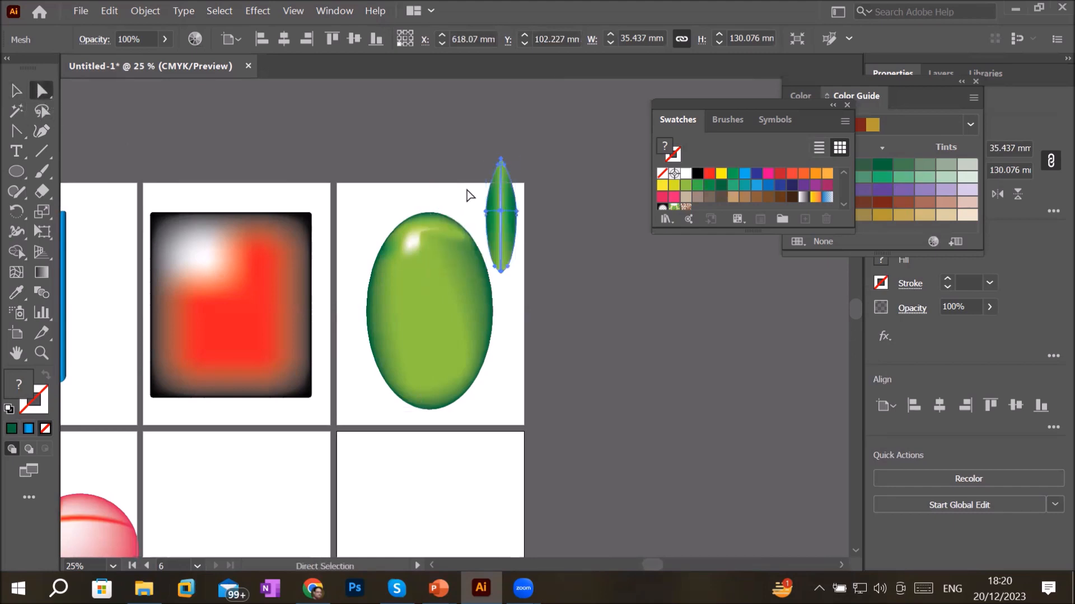
{"action": "scroll", "coordinate": [469, 195], "scroll_direction": "up", "scroll_amount": 2}
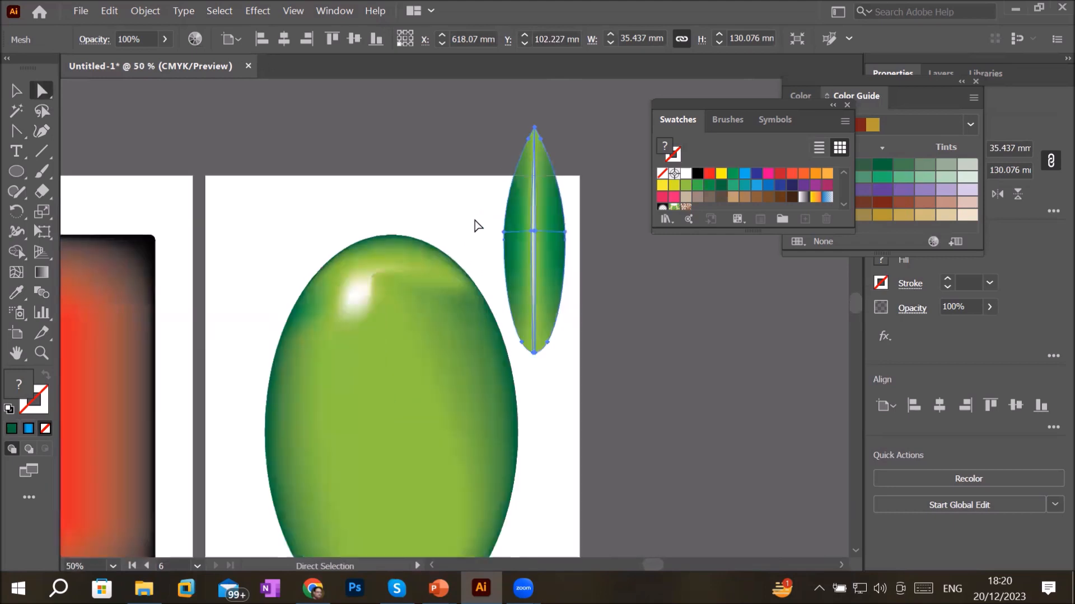
{"action": "mouse_move", "coordinate": [483, 219]}
{"action": "left_mouse_down"}
{"action": "mouse_move", "coordinate": [534, 253]}
{"action": "mouse_move", "coordinate": [585, 255]}
{"action": "mouse_move", "coordinate": [559, 232]}
{"action": "mouse_move", "coordinate": [553, 257]}
{"action": "mouse_move", "coordinate": [551, 238]}
{"action": "left_mouse_up"}
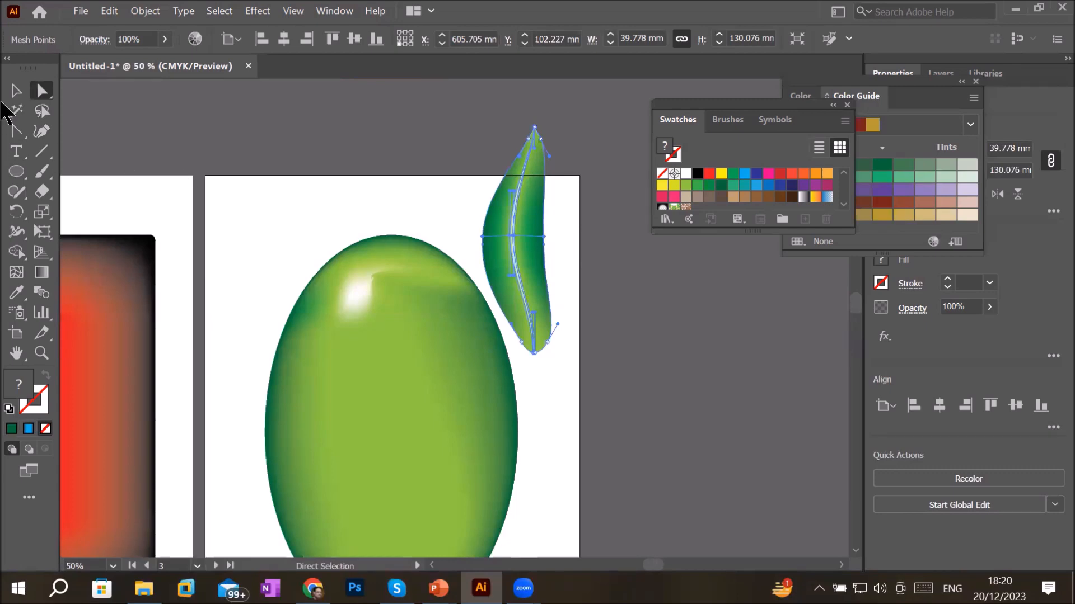
- Move the curved leaf onto the top centre of the green ellipse so it overlaps like a stem, and deselect it
{"action": "left_click", "coordinate": [14, 92]}
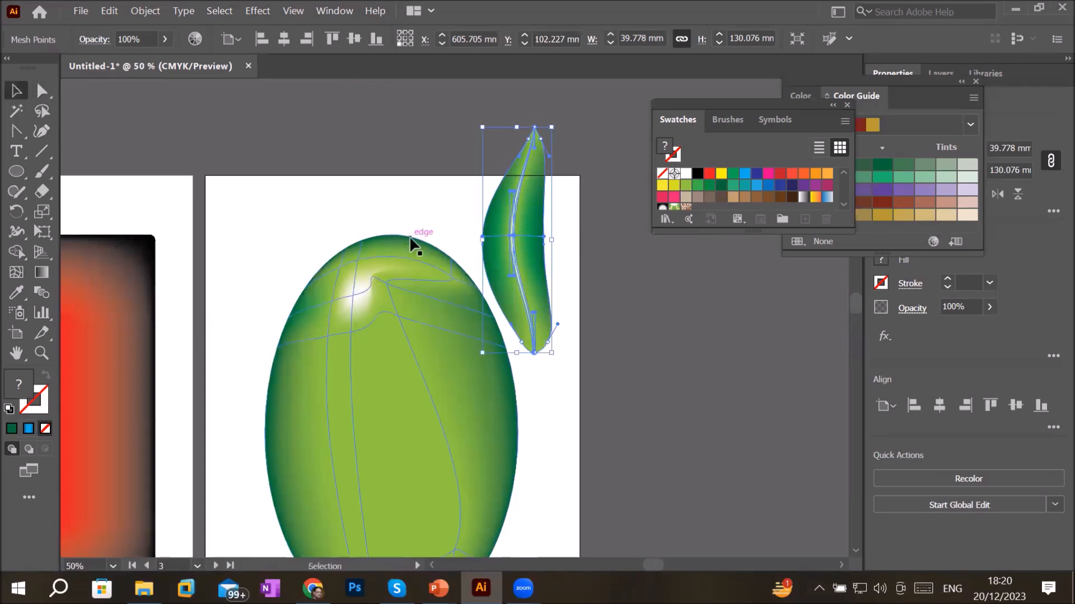
{"action": "left_click_drag", "start_coordinate": [528, 267], "coordinate": [395, 267]}
{"action": "left_click", "coordinate": [526, 291]}
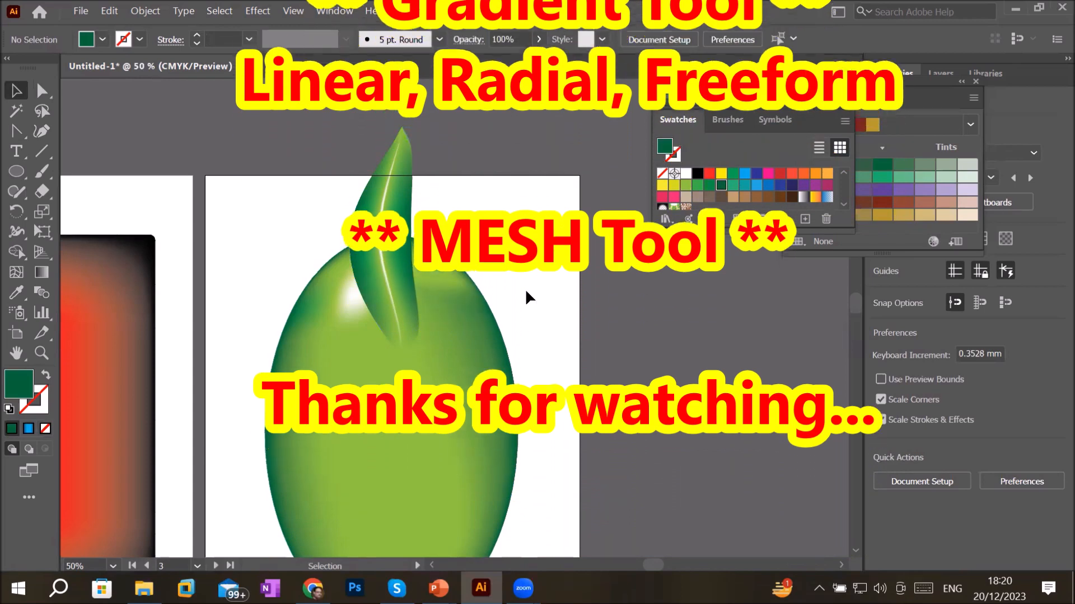
{"action": "scroll", "coordinate": [504, 363], "scroll_direction": "down", "scroll_amount": 3}
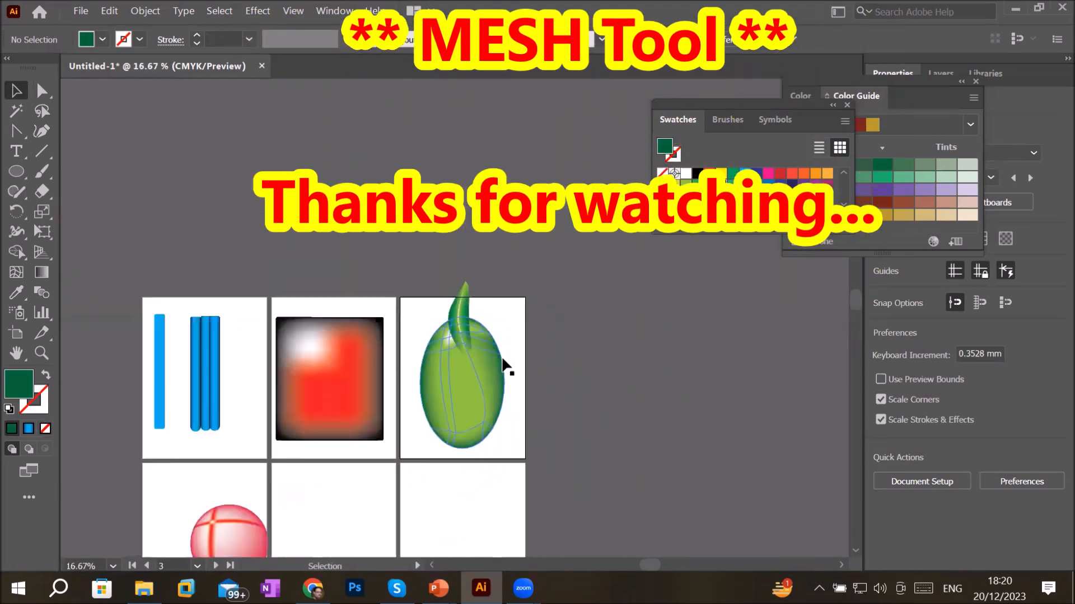
{"action": "scroll", "coordinate": [536, 447], "scroll_direction": "down", "scroll_amount": 1}
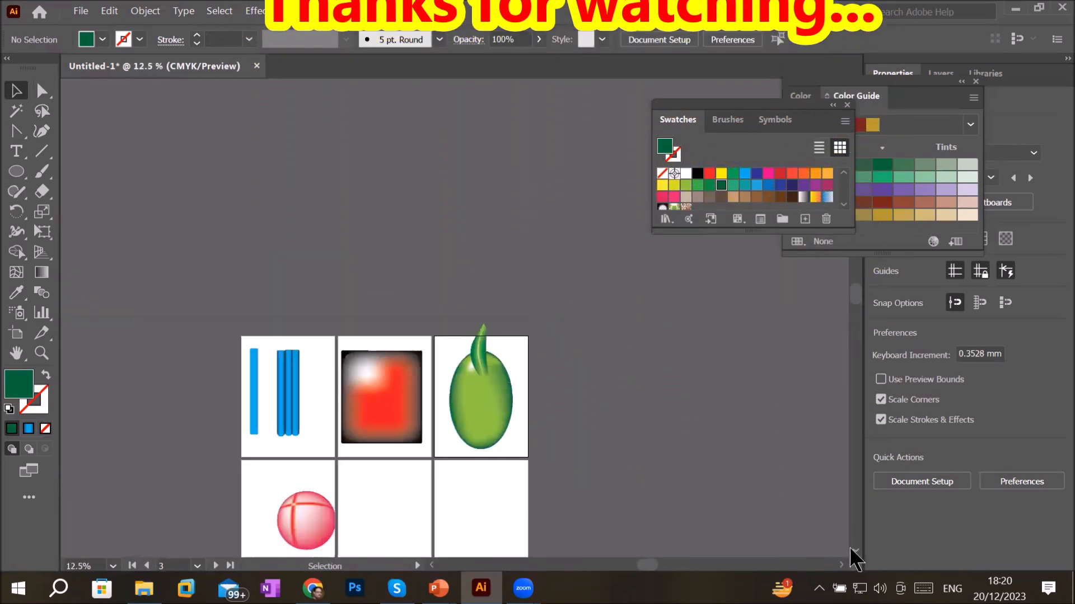